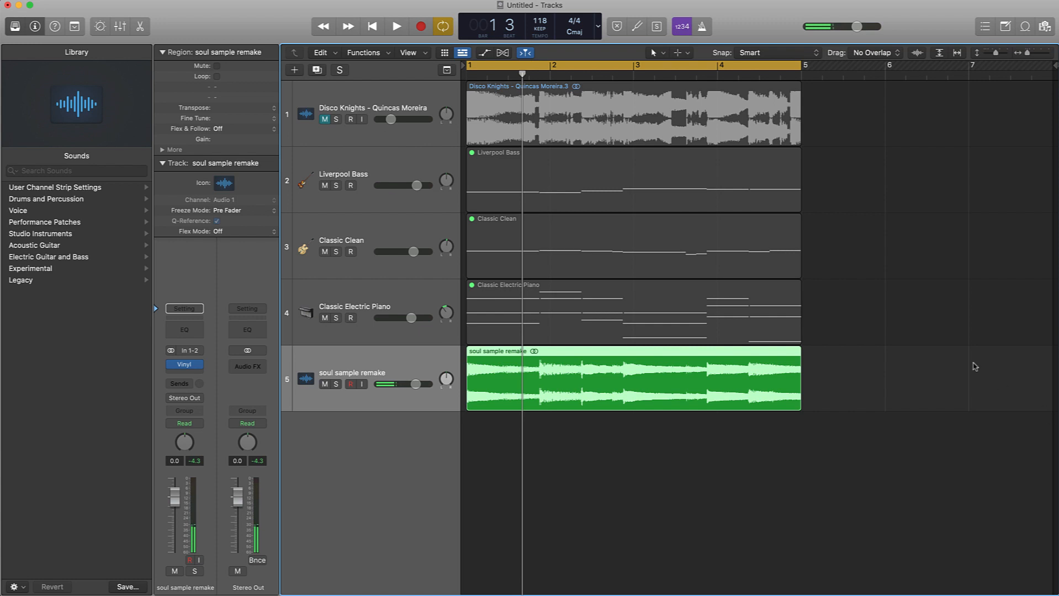
Create a new Quick Sampler (Original) track from the soul sample remake audio region on track 5.
{"action": "left_click", "coordinate": [969, 366]}
{"action": "scroll", "coordinate": [558, 388], "scroll_direction": "down", "scroll_amount": 1}
{"action": "scroll", "coordinate": [558, 388], "scroll_direction": "up", "scroll_amount": 1}
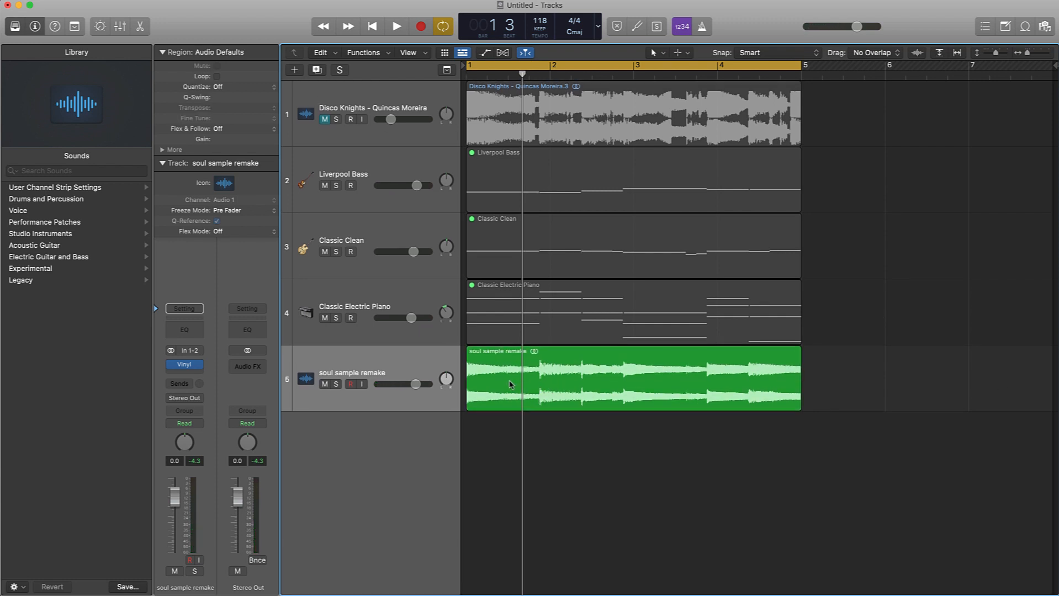
{"action": "left_click_drag", "start_coordinate": [508, 384], "coordinate": [362, 459]}
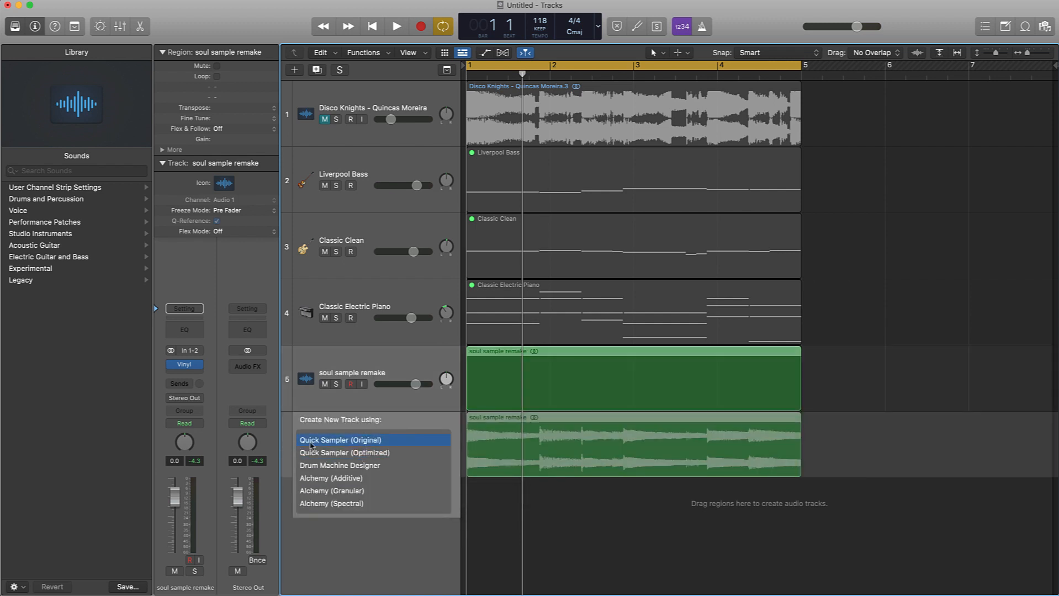
{"action": "left_click_drag", "start_coordinate": [379, 446], "coordinate": [378, 441]}
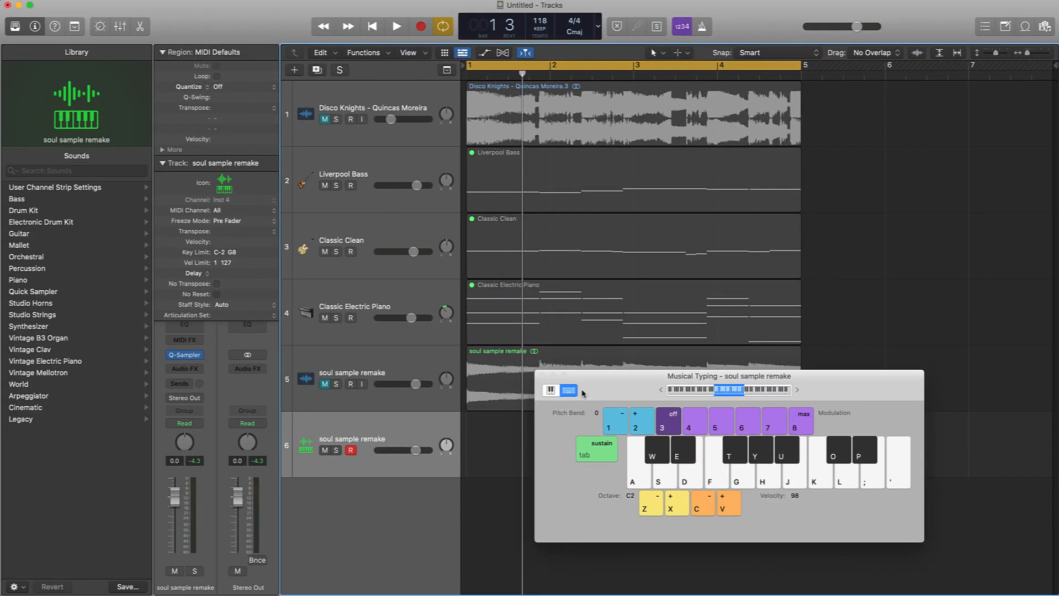
Switch the Musical Typing window to the piano keyboard view and reposition it.
{"action": "left_click", "coordinate": [539, 388]}
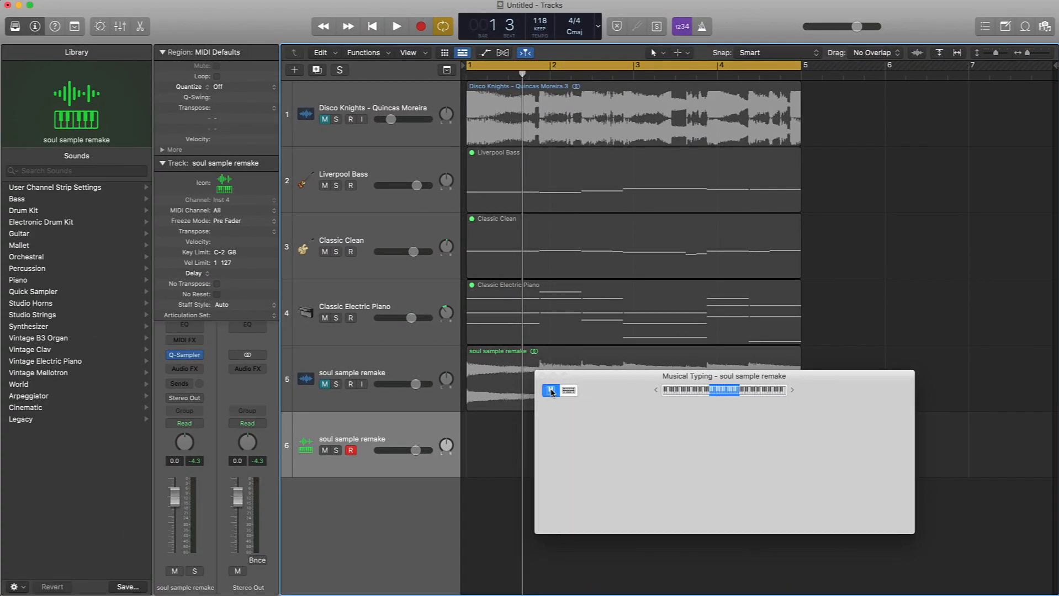
{"action": "left_click_drag", "start_coordinate": [804, 395], "coordinate": [955, 177]}
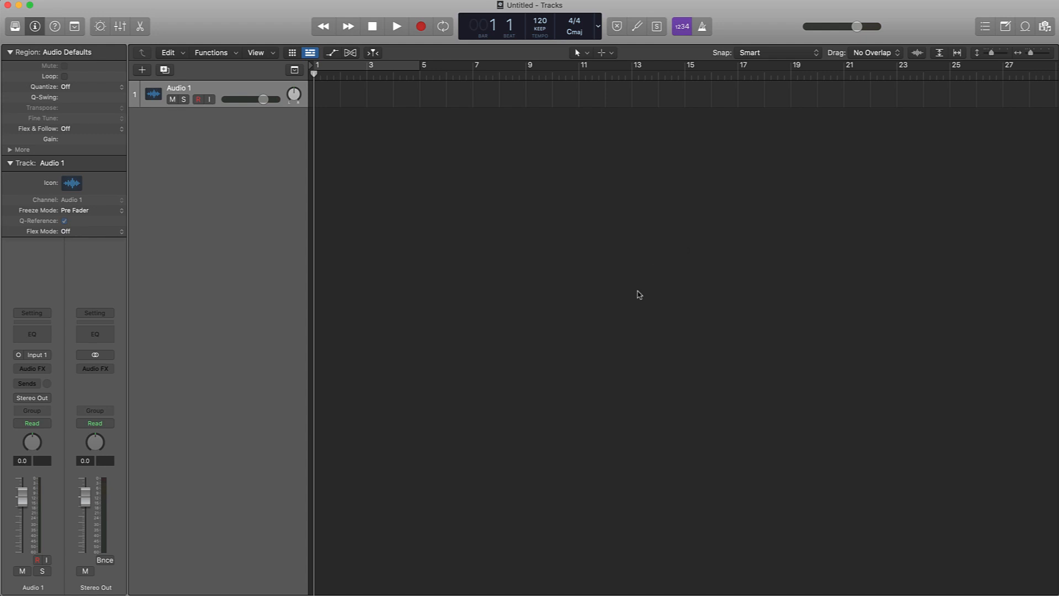
Switch to Google Chrome and look through the YouTube Studio audio library for Disco Knights, checking the license type column.
{"action": "scroll", "coordinate": [608, 298], "scroll_direction": "right", "scroll_amount": 1}
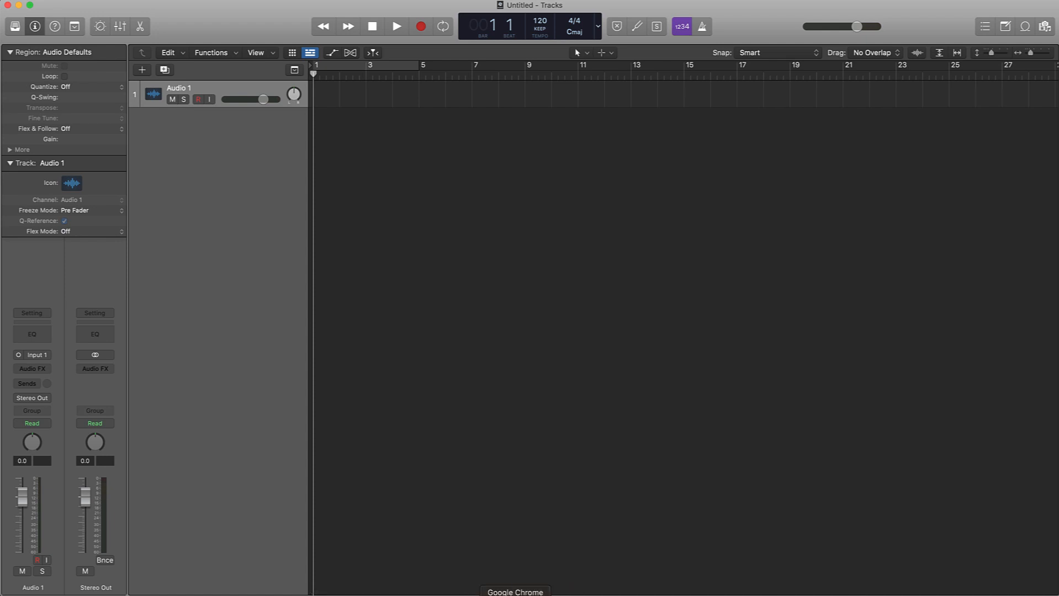
{"action": "left_click", "coordinate": [515, 593]}
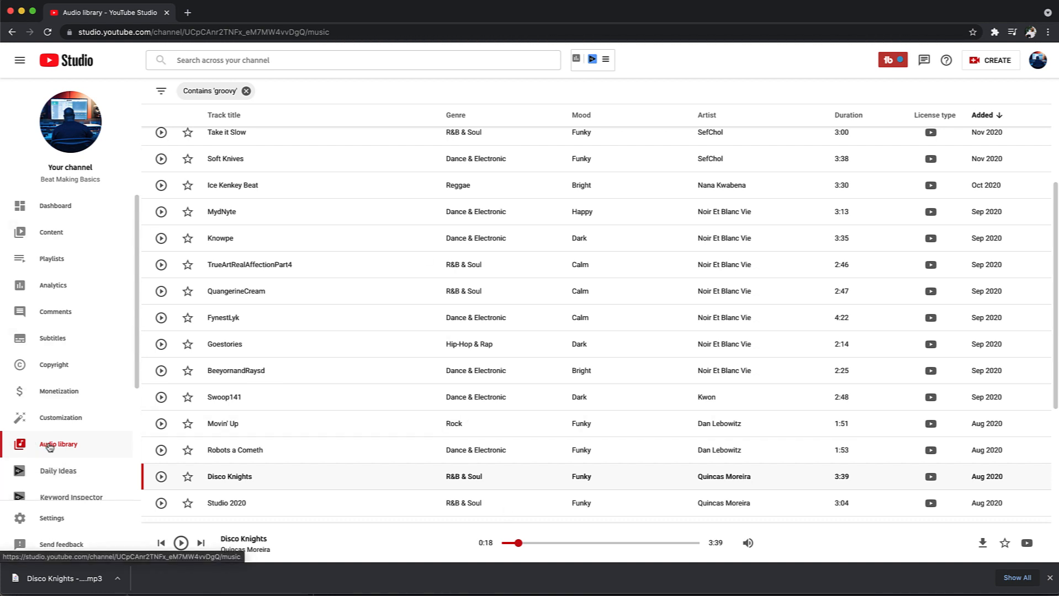
{"action": "scroll", "coordinate": [334, 329], "scroll_direction": "up", "scroll_amount": 4}
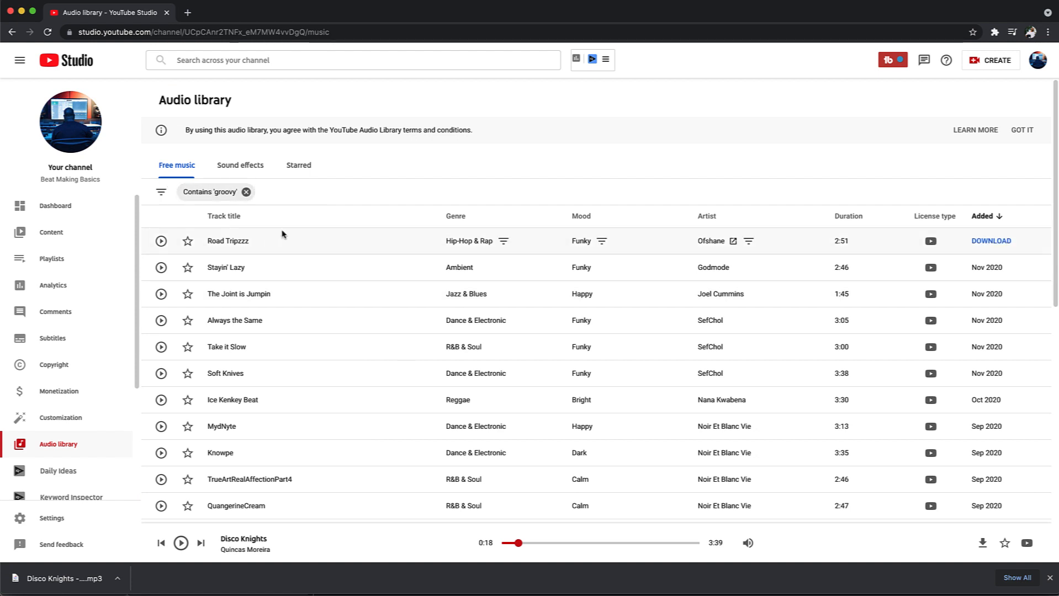
{"action": "scroll", "coordinate": [282, 235], "scroll_direction": "down", "scroll_amount": 3}
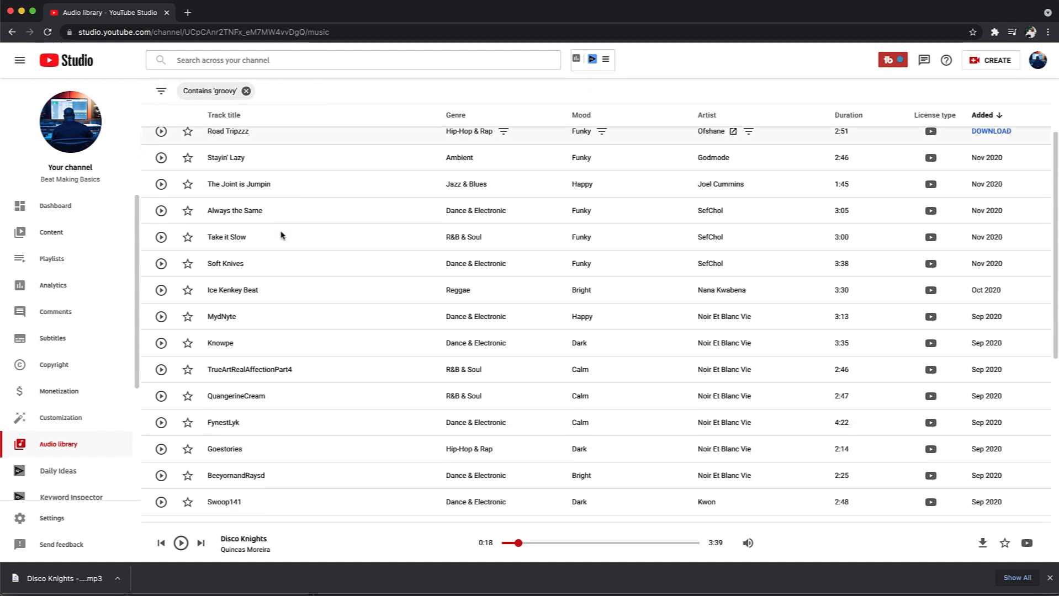
{"action": "scroll", "coordinate": [281, 234], "scroll_direction": "down", "scroll_amount": 2}
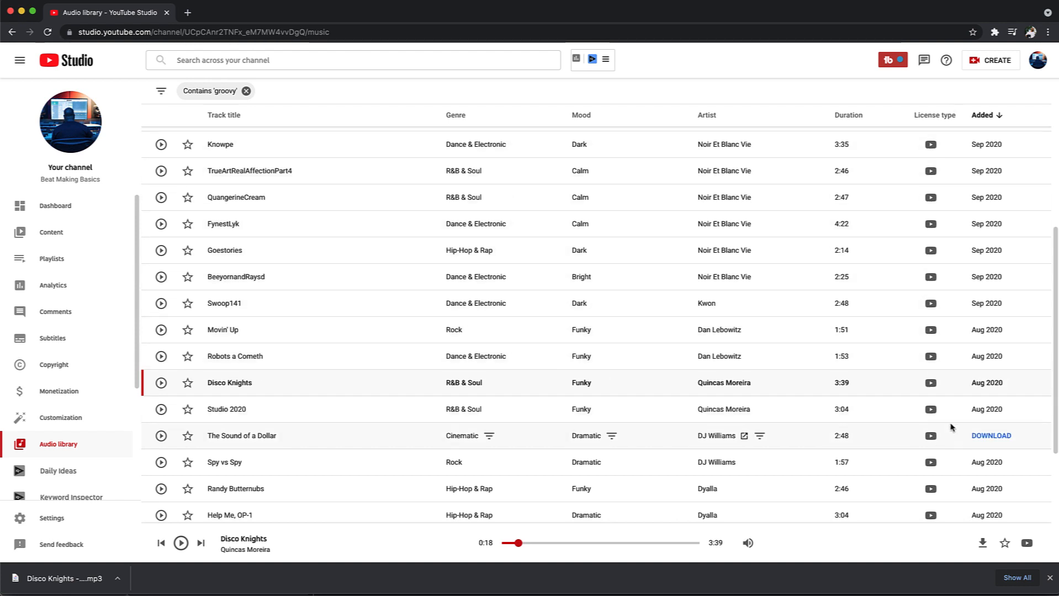
{"action": "mouse_move", "coordinate": [943, 120]}
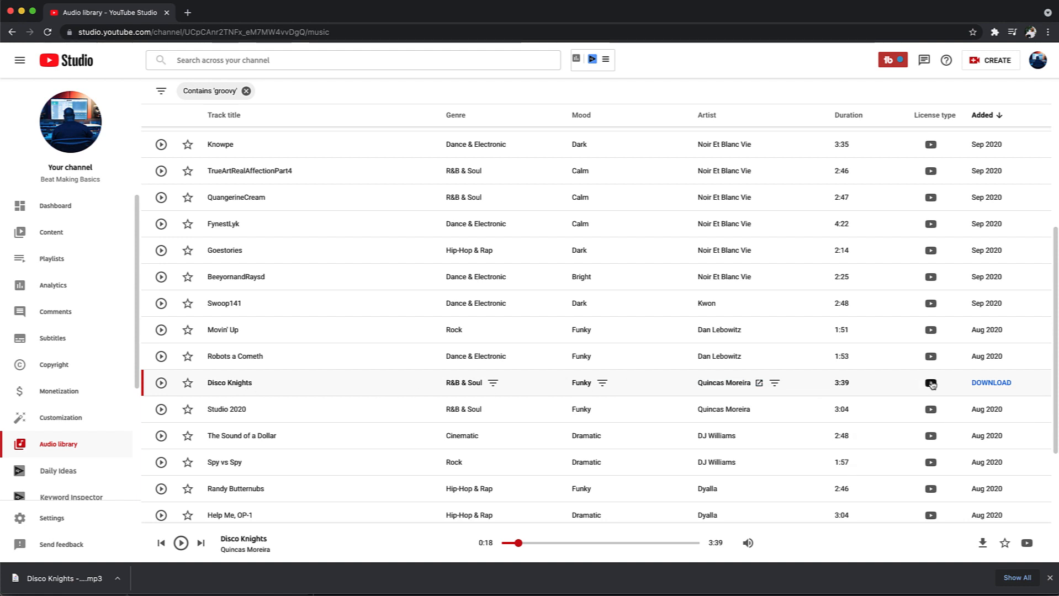
{"action": "mouse_move", "coordinate": [932, 385]}
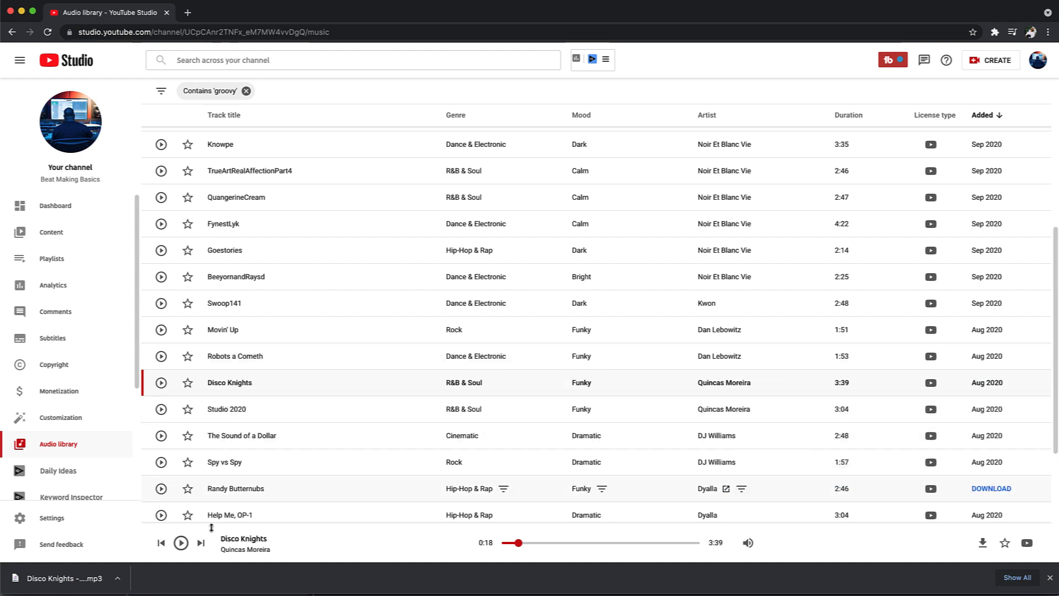
Reveal the downloaded Disco Knights MP3 in Finder and import it into the Logic Pro project at bar 1 on a new audio track.
{"action": "left_click", "coordinate": [118, 578]}
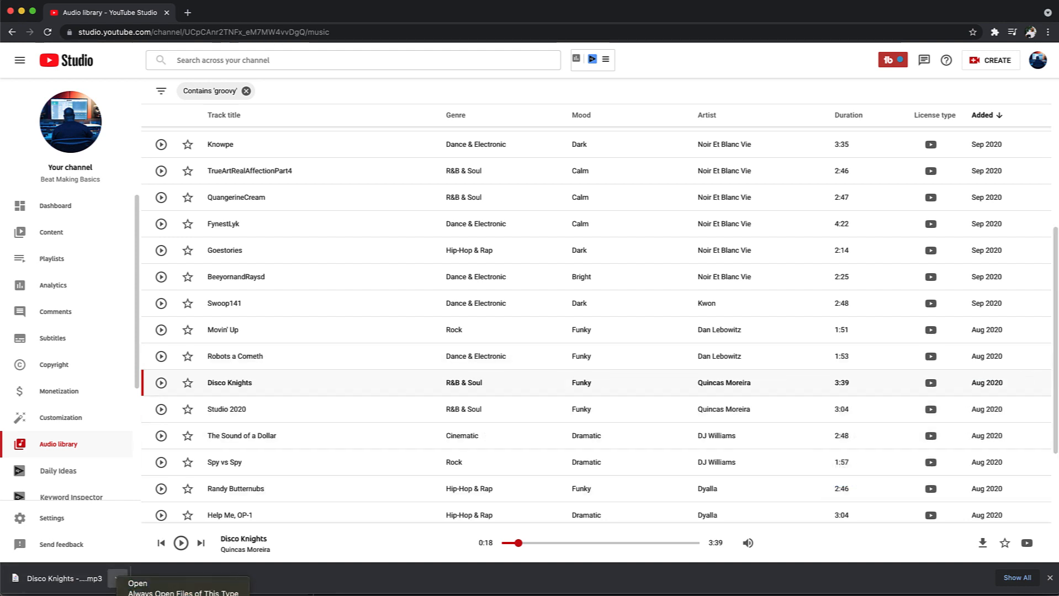
{"action": "left_click", "coordinate": [144, 595]}
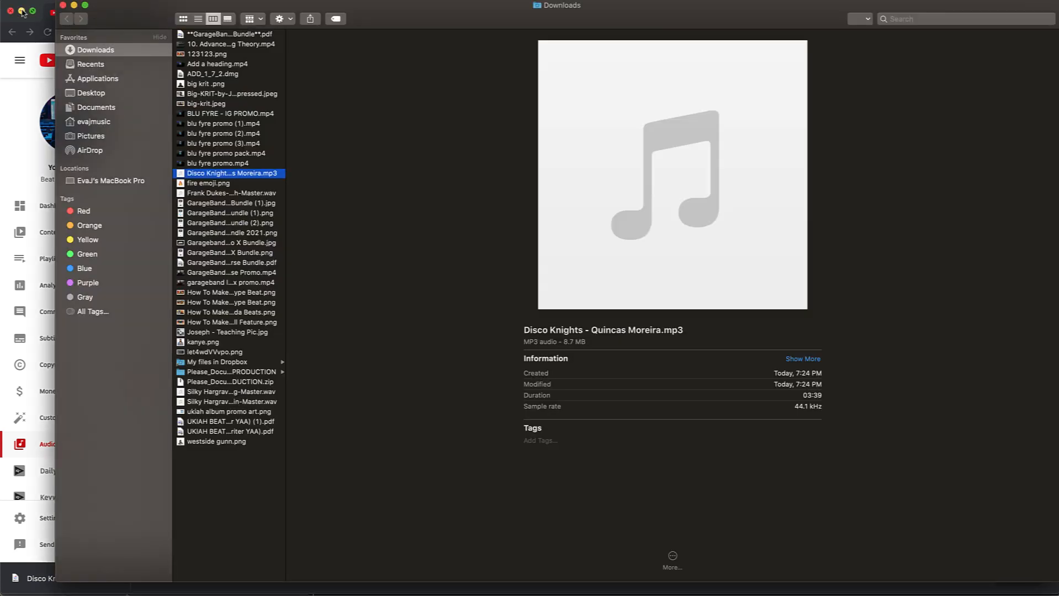
{"action": "left_click", "coordinate": [21, 11]}
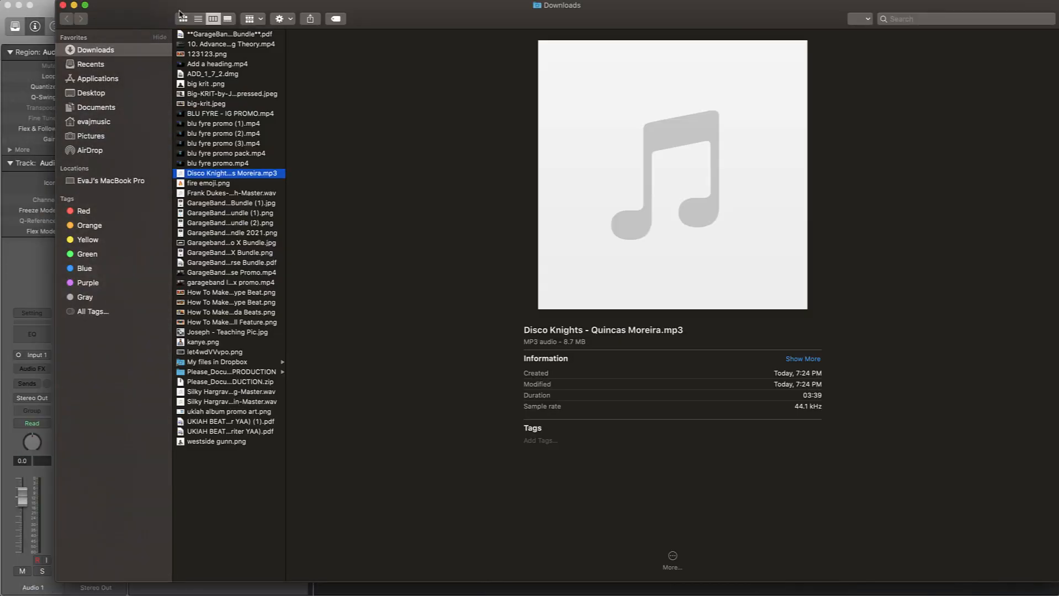
{"action": "left_click_drag", "start_coordinate": [121, 11], "coordinate": [976, 11]}
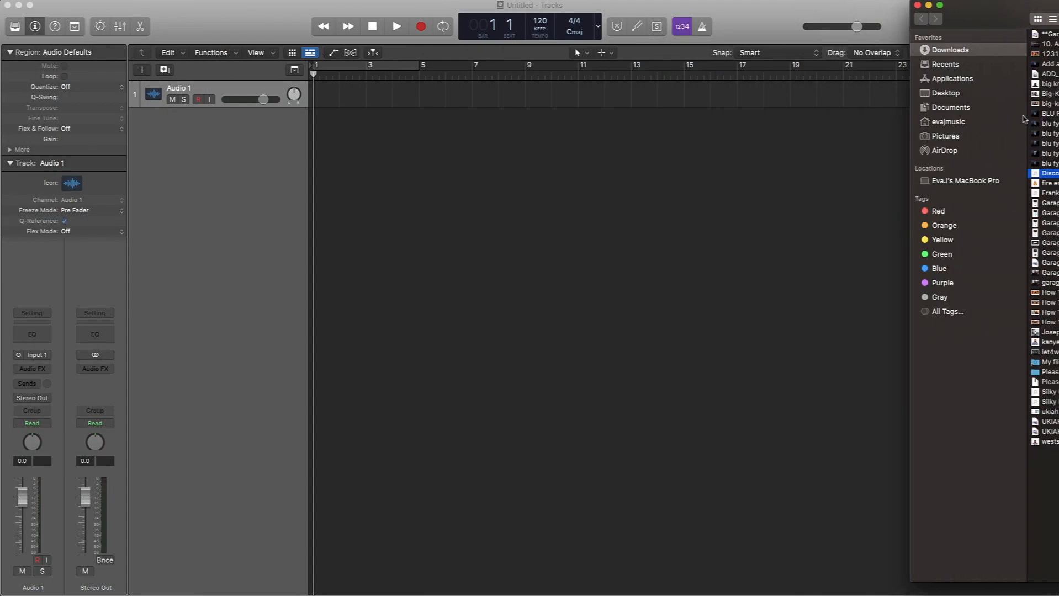
{"action": "left_click_drag", "start_coordinate": [1039, 175], "coordinate": [479, 193]}
{"action": "left_click", "coordinate": [496, 184]}
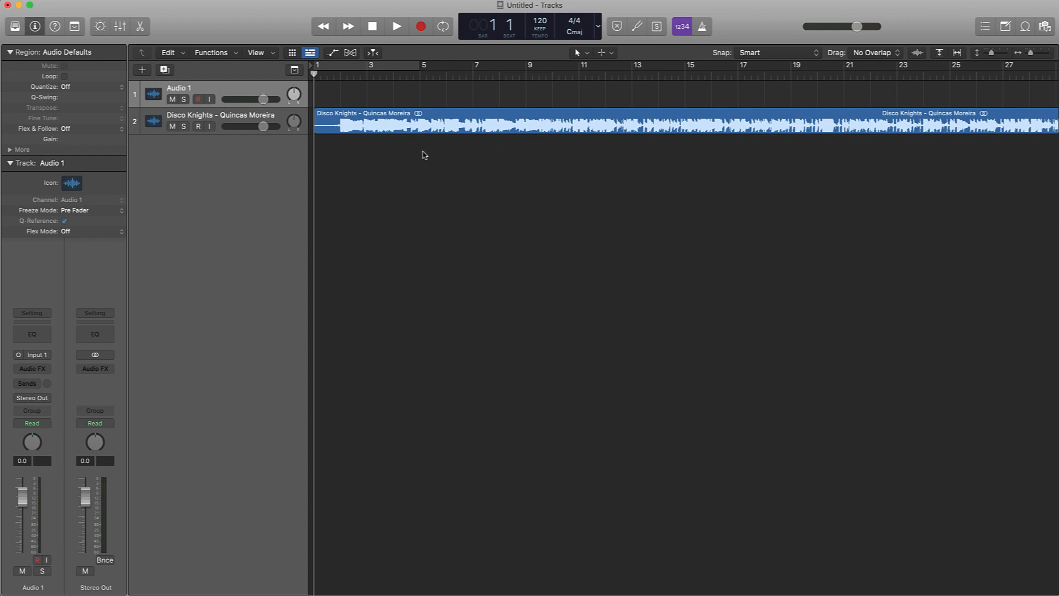
Trim the quiet intro off the start of the Disco Knights region, up to the first loud transient just after bar 2.
{"action": "scroll", "coordinate": [424, 152], "scroll_direction": "up", "scroll_amount": 8}
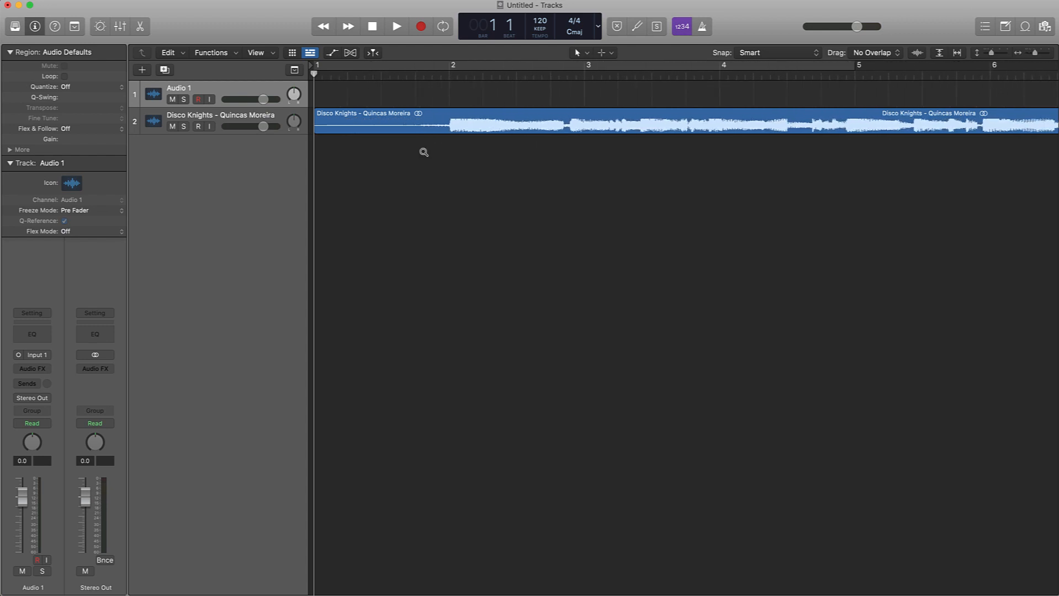
{"action": "scroll", "coordinate": [424, 151], "scroll_direction": "down", "scroll_amount": 2}
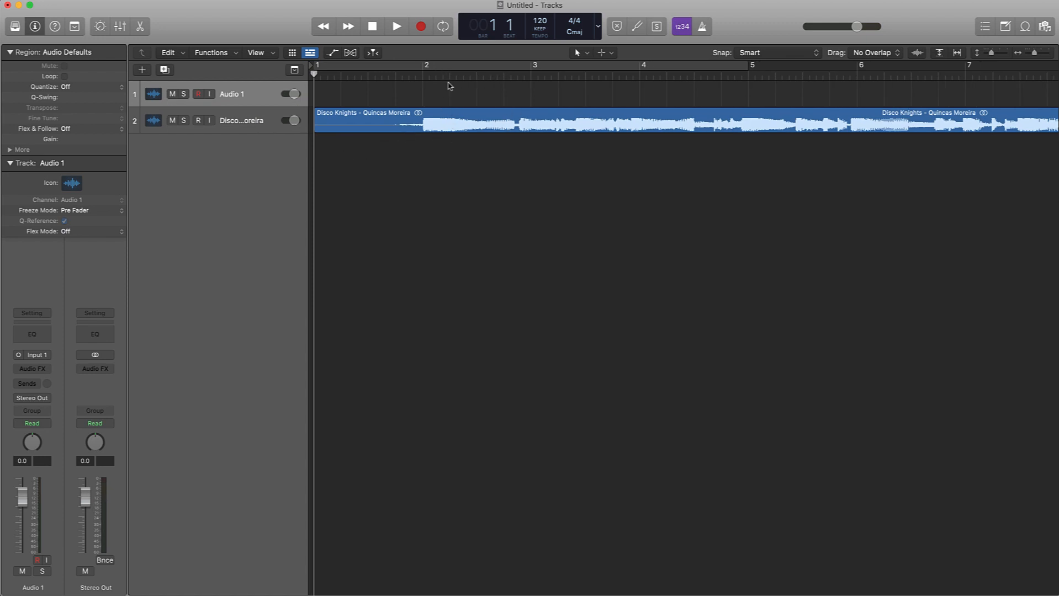
{"action": "left_click_drag", "start_coordinate": [316, 130], "coordinate": [382, 130]}
{"action": "scroll", "coordinate": [439, 129], "scroll_direction": "up", "scroll_amount": 3}
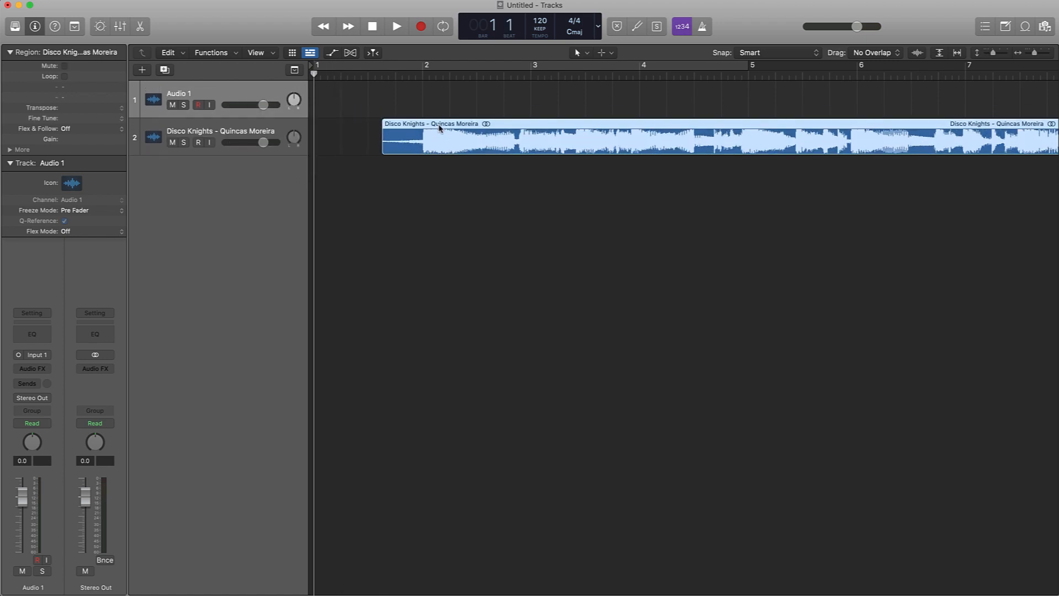
{"action": "scroll", "coordinate": [440, 128], "scroll_direction": "up", "scroll_amount": 2}
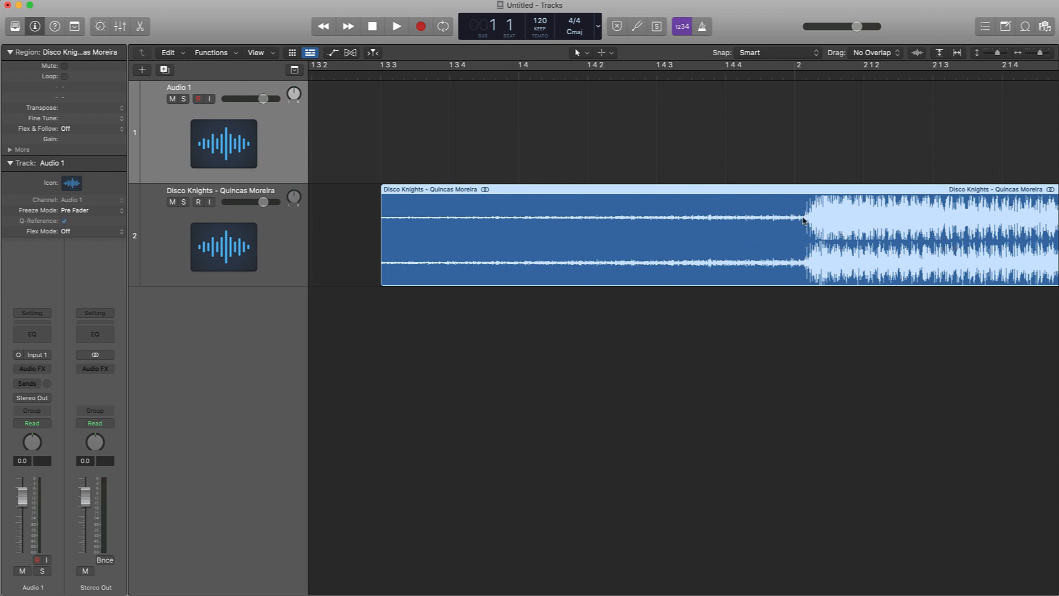
{"action": "left_click_drag", "start_coordinate": [381, 282], "coordinate": [804, 304]}
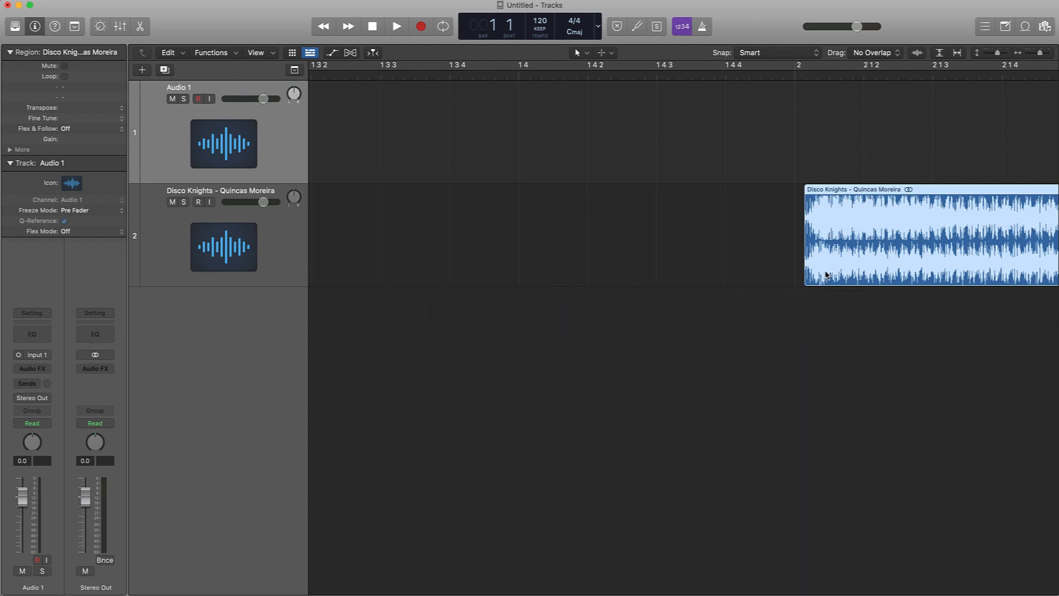
Move the trimmed Disco Knights region to the playhead at bar 1.
{"action": "key", "text": "ctrl+period"}
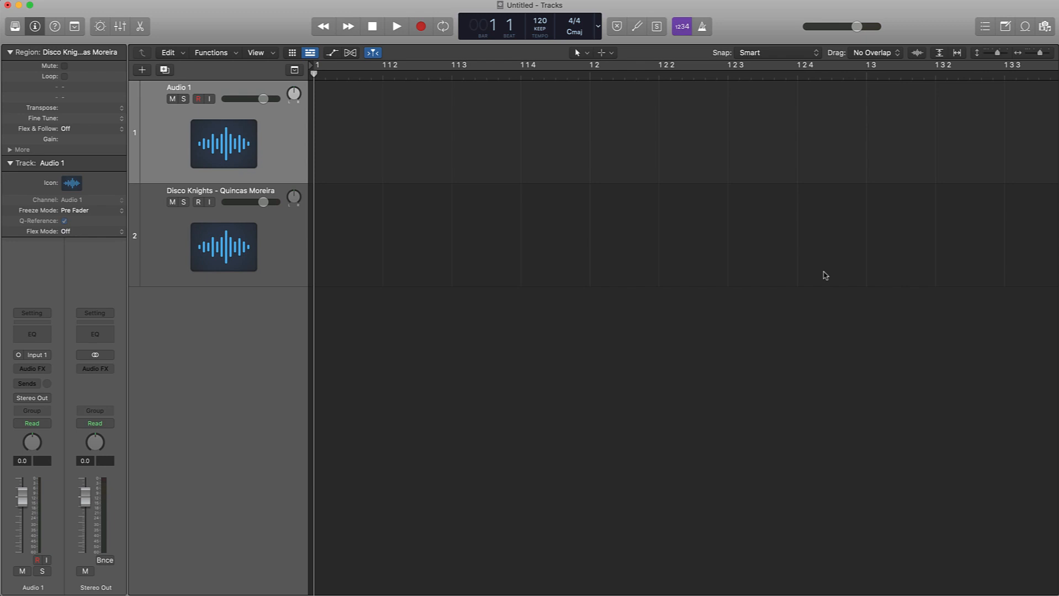
{"action": "key", "text": "super+z"}
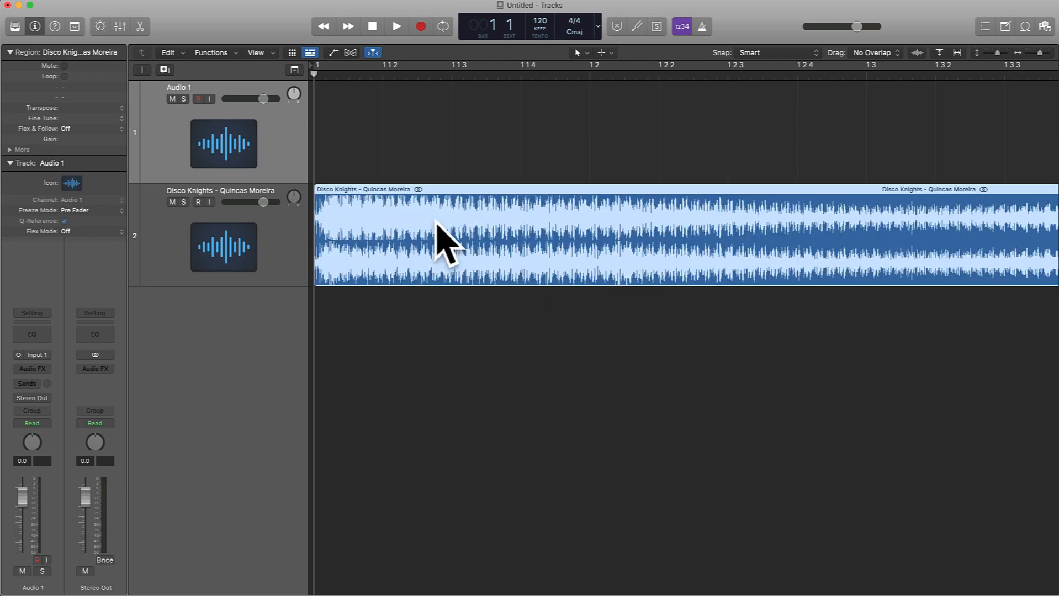
{"action": "key", "text": "super+Left"}
{"action": "key", "text": "super+Left"}
{"action": "key", "text": "super+Left"}
{"action": "key", "text": "super+Left"}
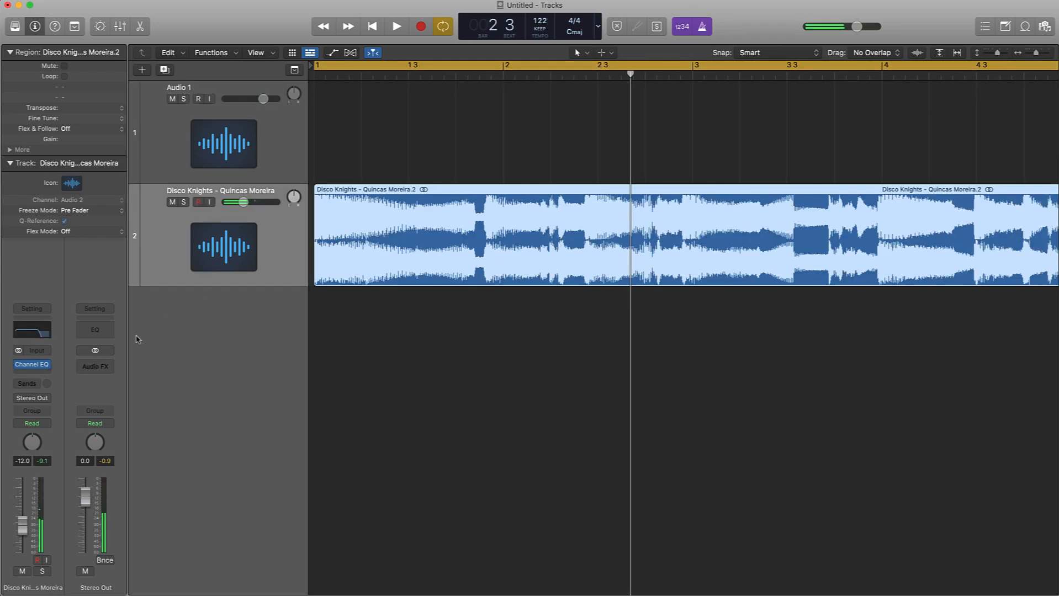
Add the stereo BPM Counter metering plug-in after the Channel EQ on the Disco Knights track.
{"action": "left_click", "coordinate": [38, 367]}
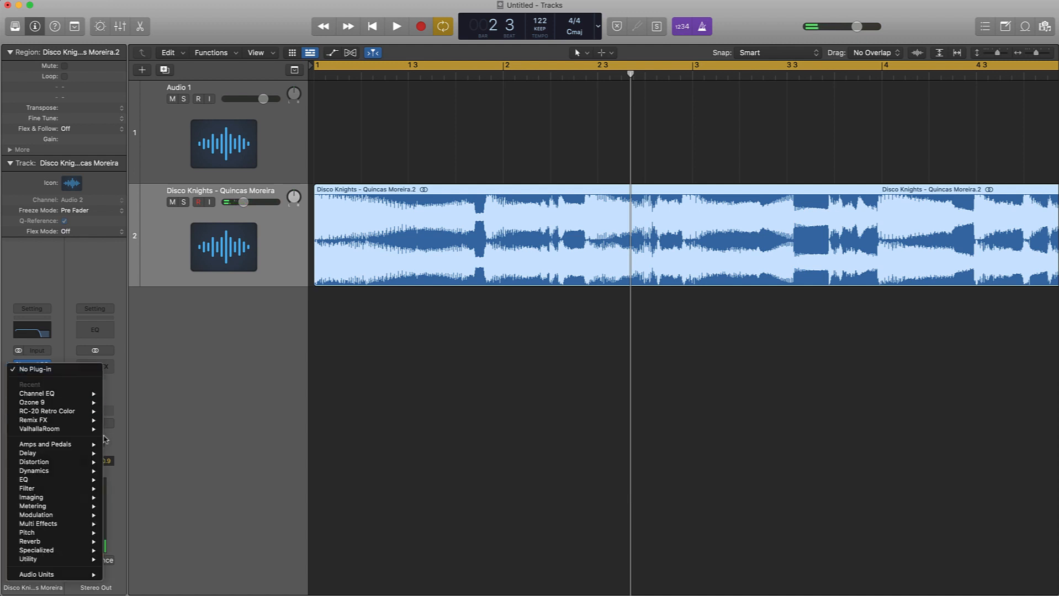
{"action": "mouse_move", "coordinate": [55, 516]}
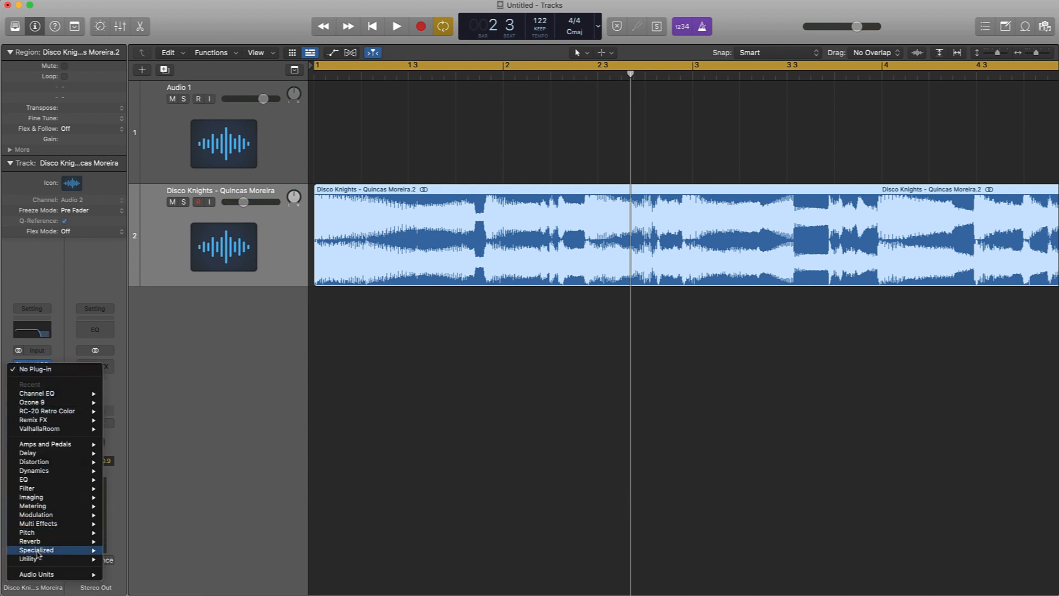
{"action": "mouse_move", "coordinate": [44, 560]}
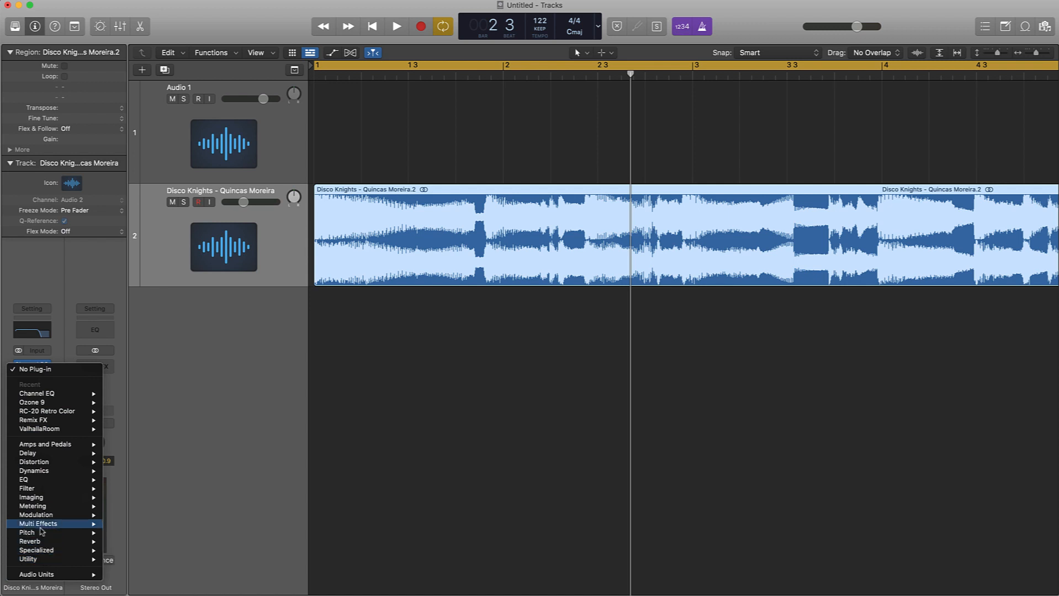
{"action": "mouse_move", "coordinate": [44, 535]}
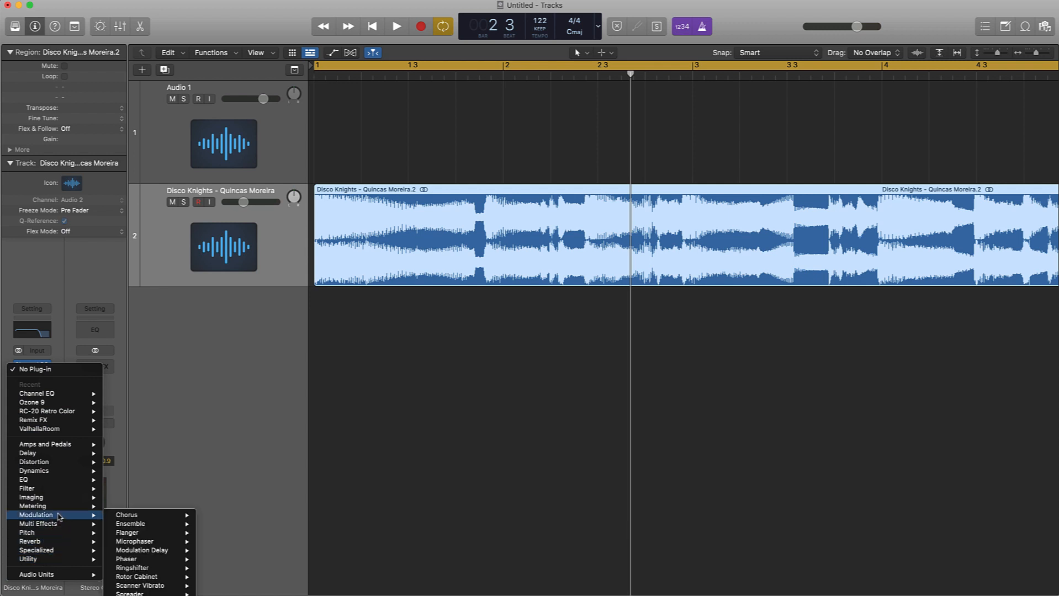
{"action": "mouse_move", "coordinate": [127, 508]}
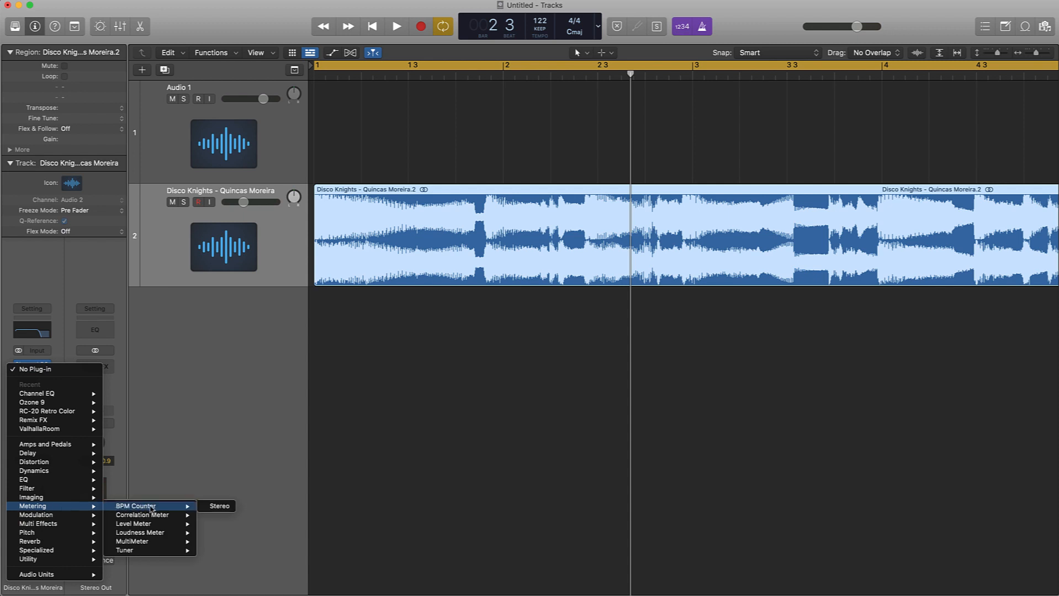
{"action": "left_click", "coordinate": [209, 507]}
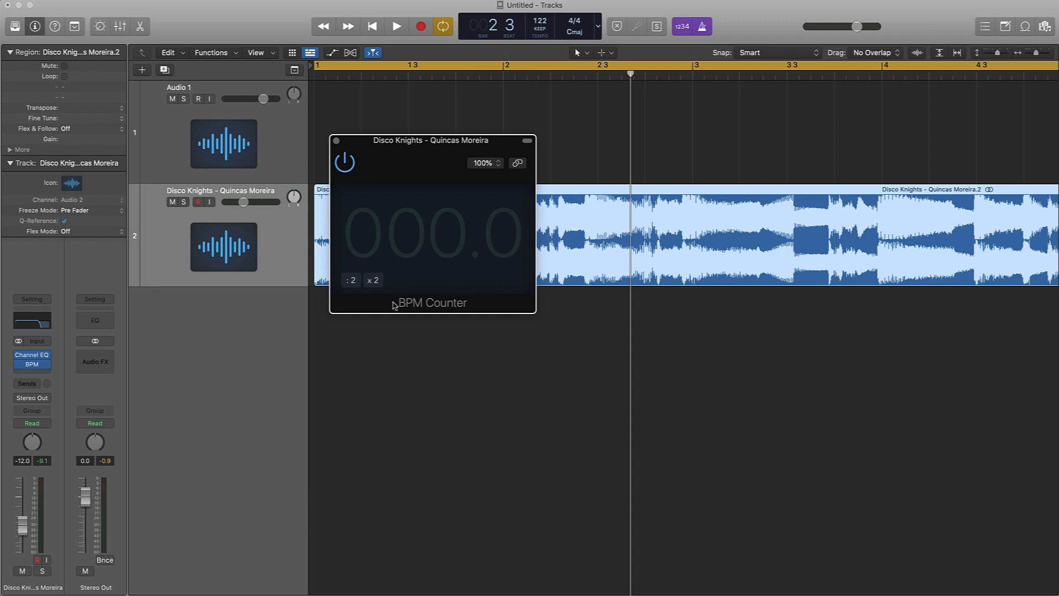
Move the BPM Counter window below the Disco Knights region and play the song from bar 1 with cycle mode off.
{"action": "key", "text": "space"}
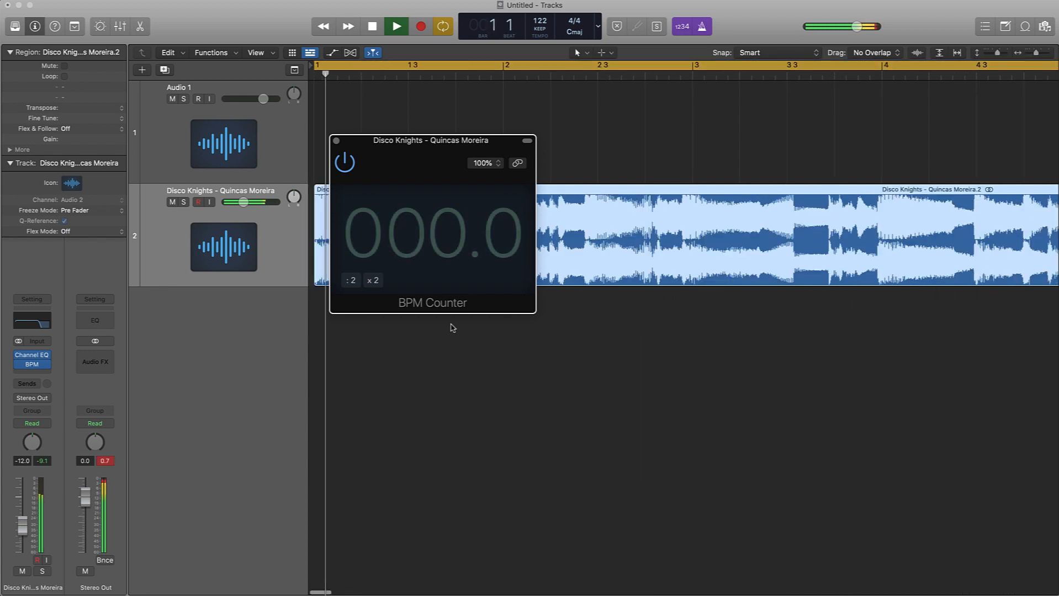
{"action": "key", "text": "space"}
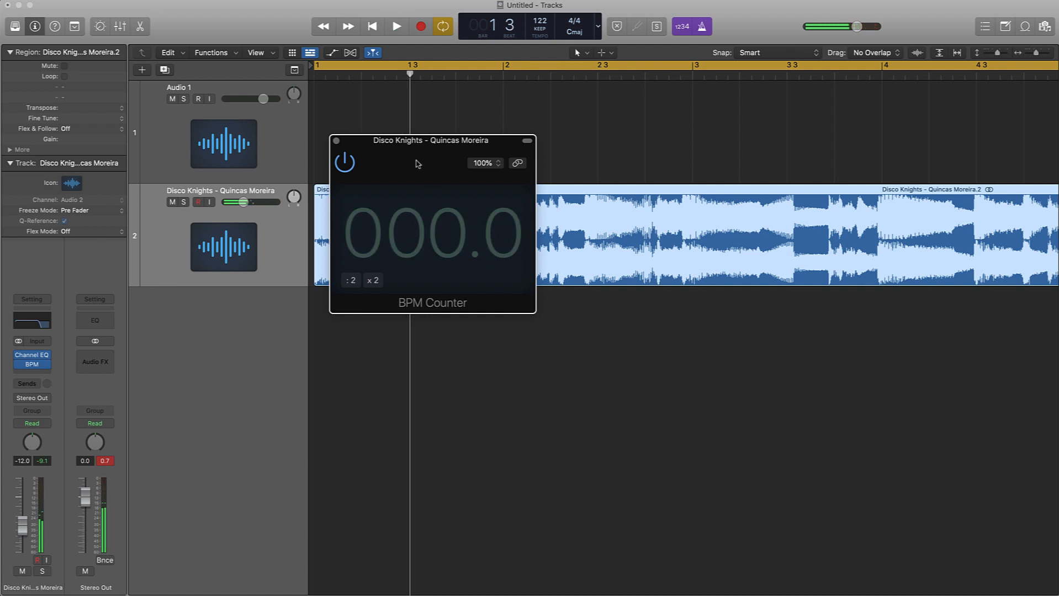
{"action": "left_click_drag", "start_coordinate": [416, 164], "coordinate": [516, 334]}
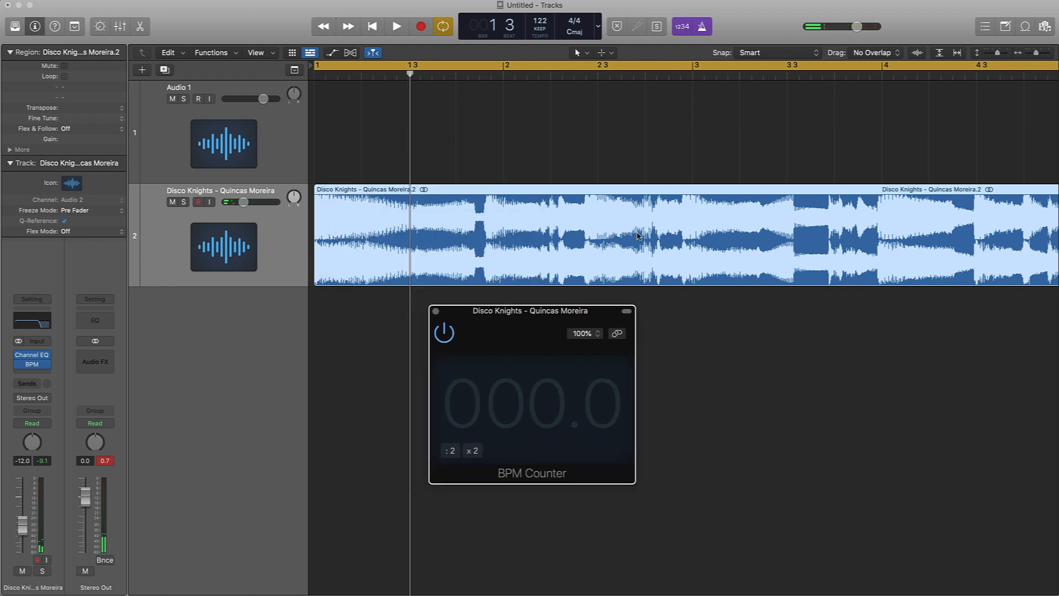
{"action": "left_click", "coordinate": [725, 66]}
{"action": "key", "text": "Return"}
{"action": "key", "text": "space"}
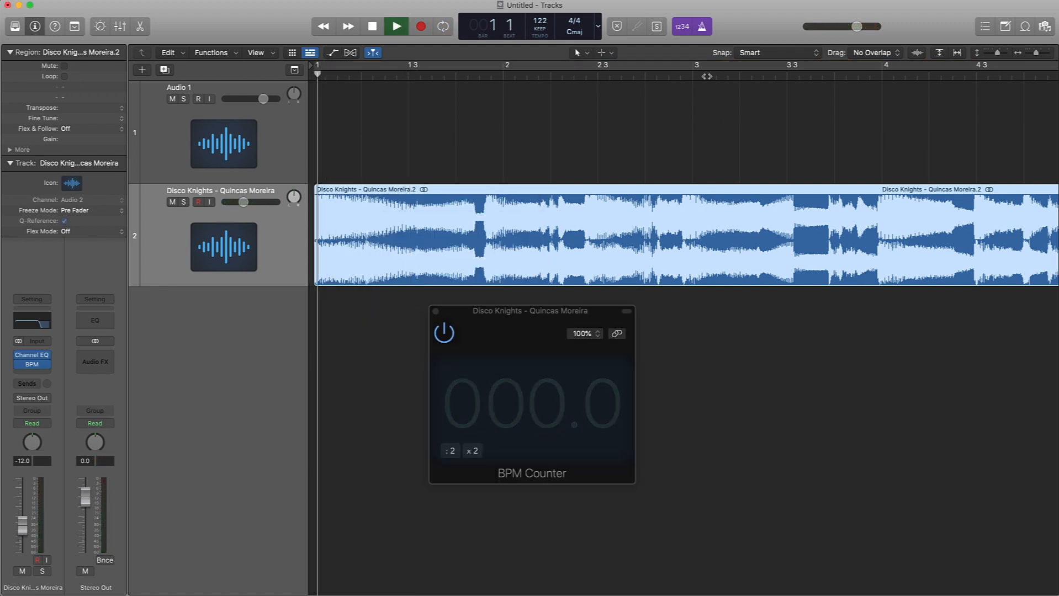
Bypass the Channel EQ on the Disco Knights track and play the song until the BPM Counter gives a steady tempo reading.
{"action": "left_click", "coordinate": [18, 356]}
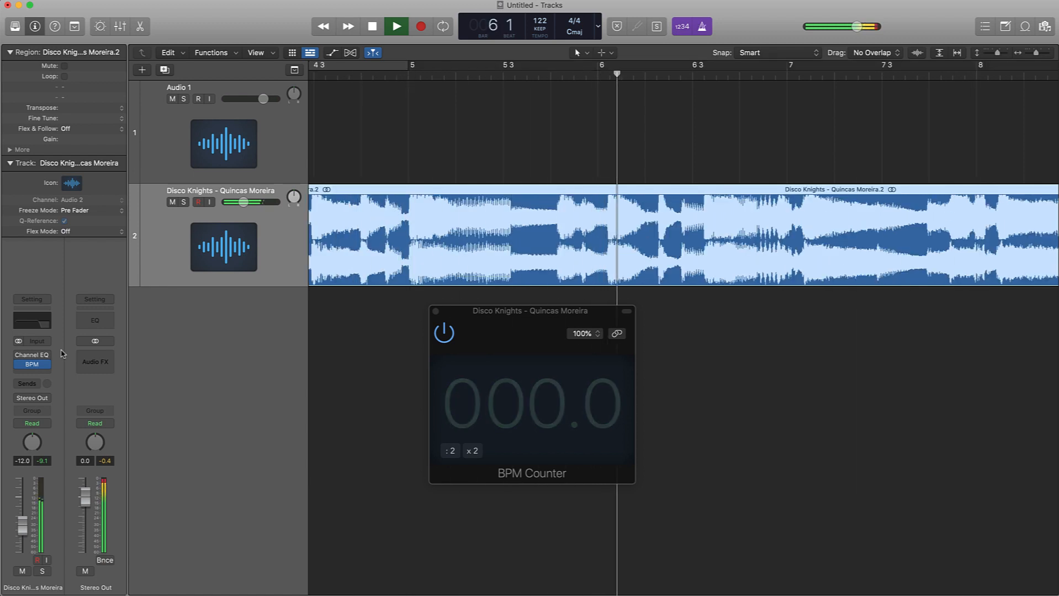
{"action": "key", "text": "space"}
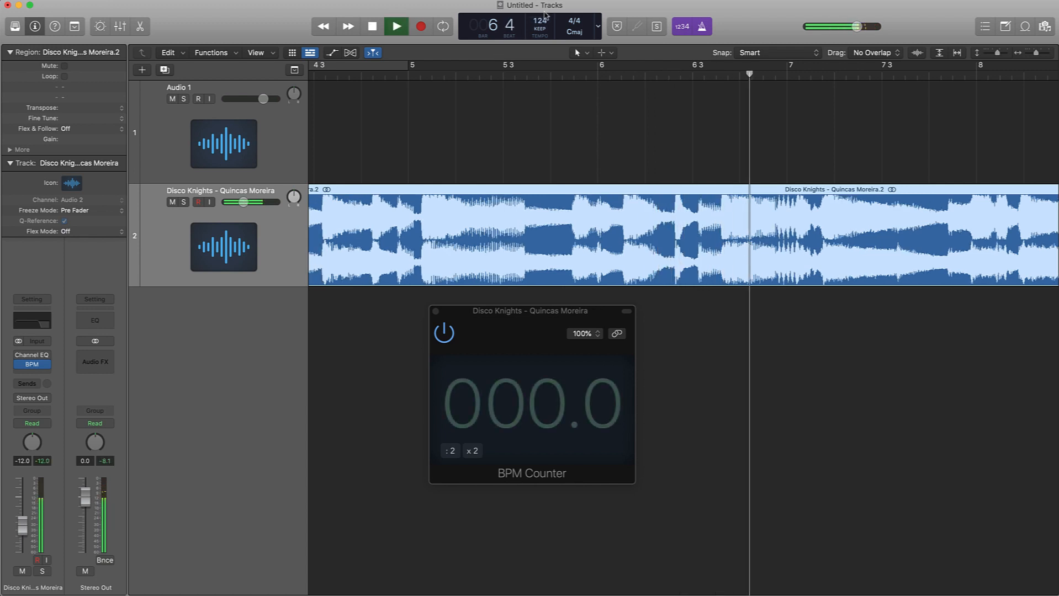
{"action": "key", "text": "space"}
{"action": "left_click_drag", "start_coordinate": [540, 21], "coordinate": [539, 16]}
{"action": "key", "text": "space"}
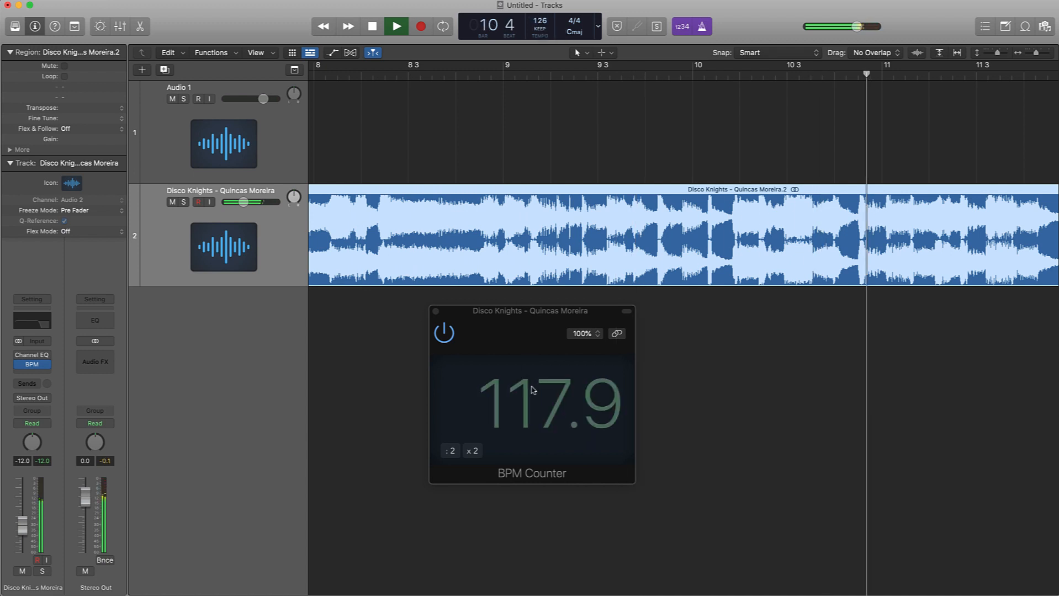
{"action": "key", "text": "space"}
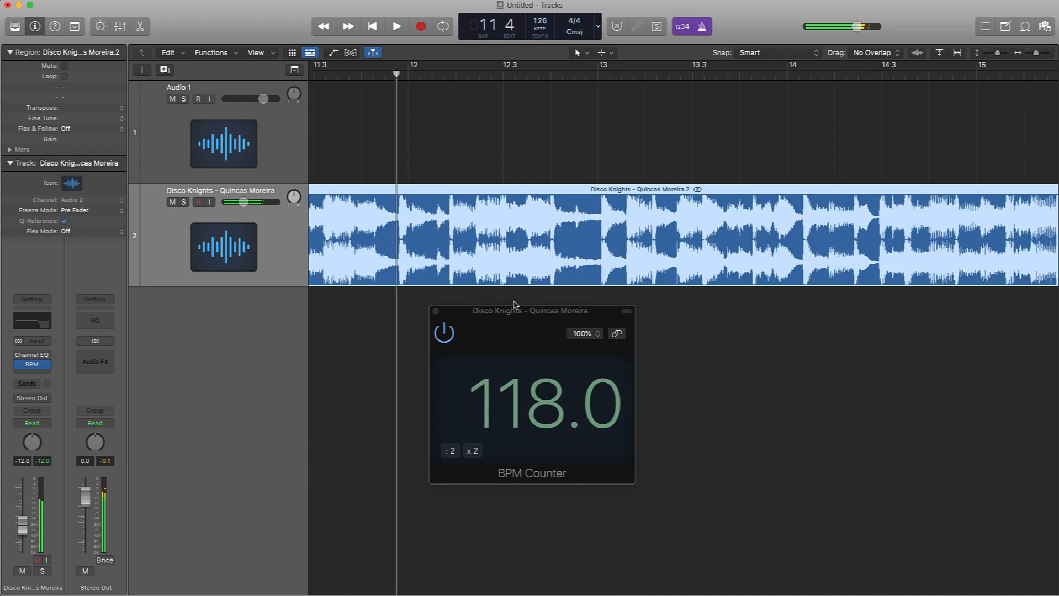
Set the project tempo to 118 BPM and play the song from bar 1, cycling bars 1 to 5 to check the loop.
{"action": "mouse_move", "coordinate": [540, 21]}
{"action": "left_mouse_down"}
{"action": "mouse_move", "coordinate": [539, 32]}
{"action": "mouse_move", "coordinate": [540, 18]}
{"action": "left_mouse_up"}
{"action": "key", "text": "Return"}
{"action": "key", "text": "space"}
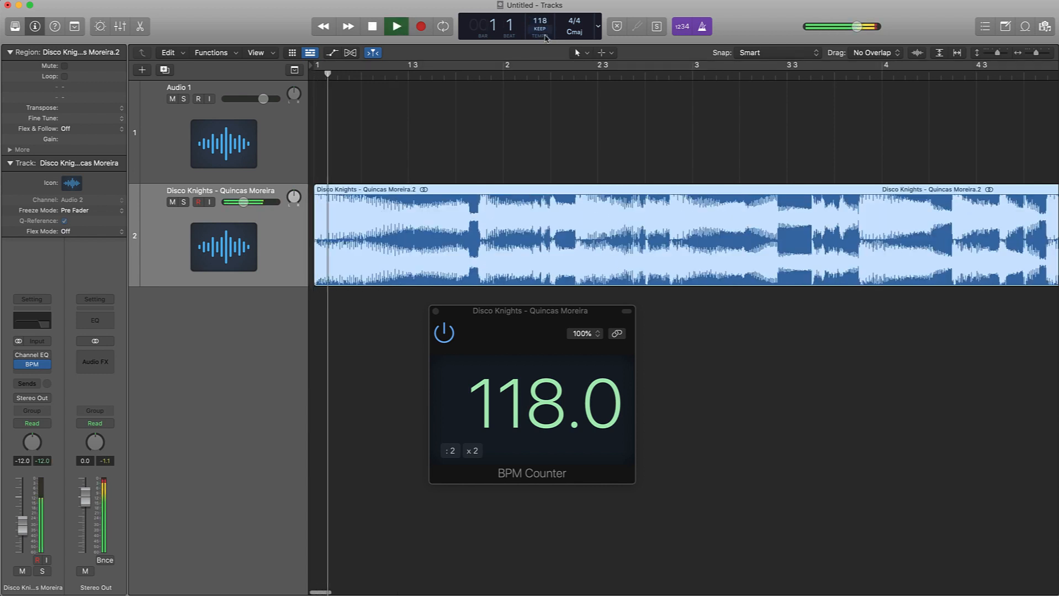
{"action": "left_click", "coordinate": [503, 69]}
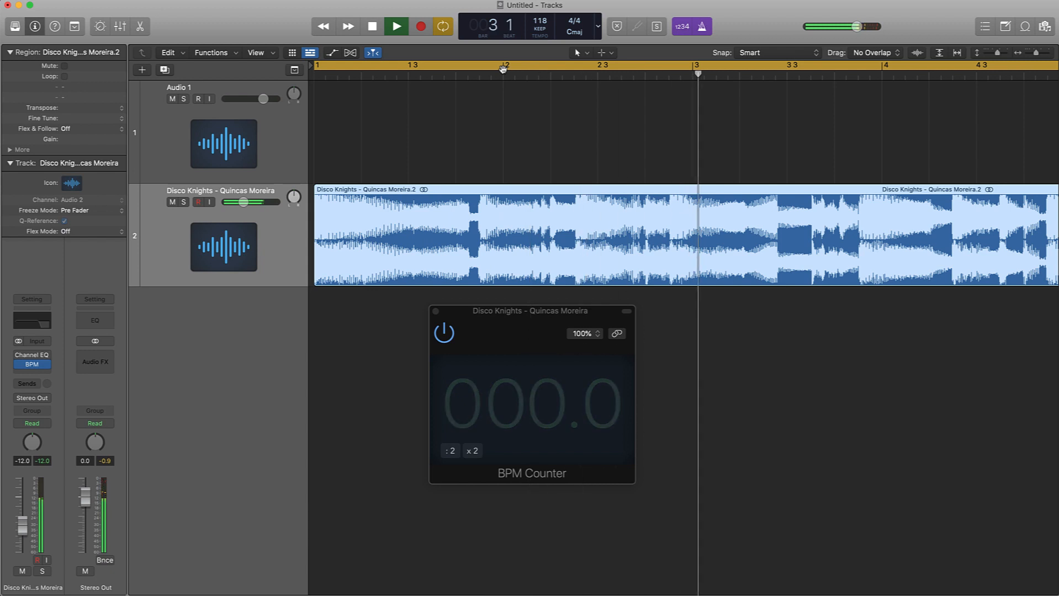
{"action": "key", "text": "super+Left"}
{"action": "key", "text": "super+Left"}
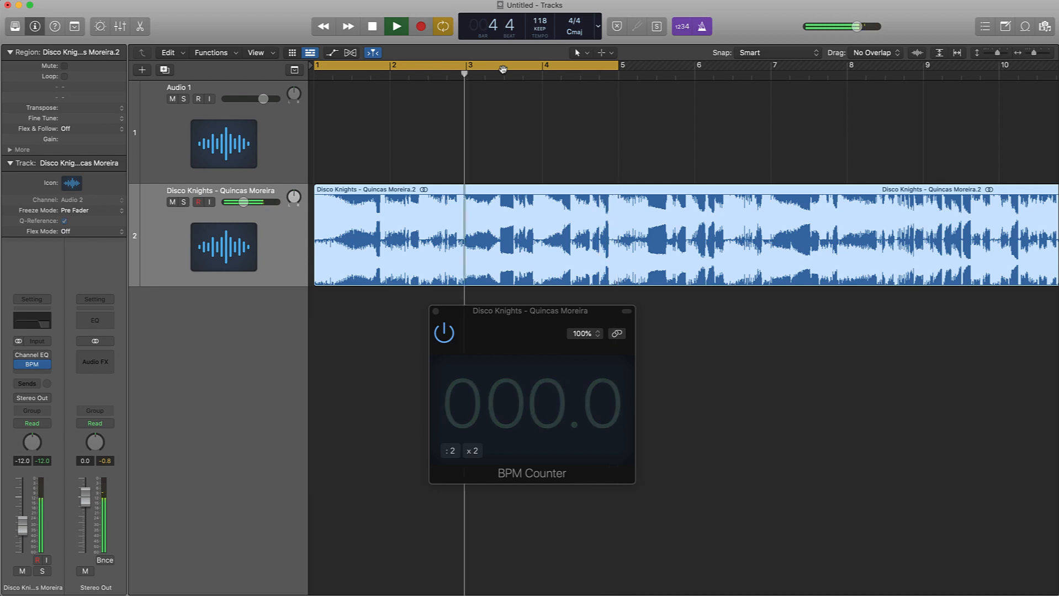
{"action": "key", "text": "super+Right"}
{"action": "key", "text": "super+Right"}
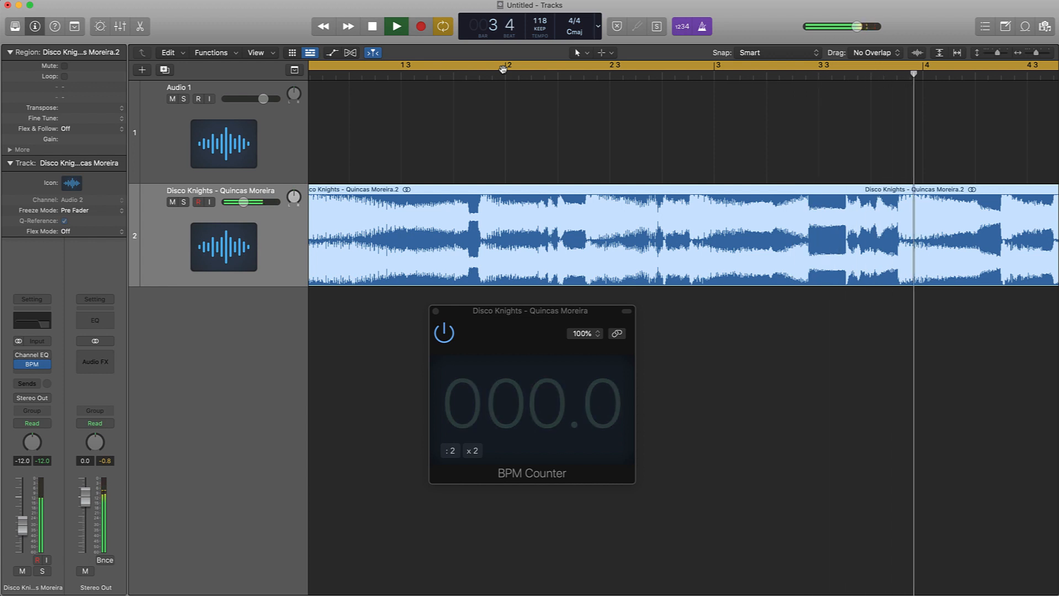
{"action": "key", "text": "space"}
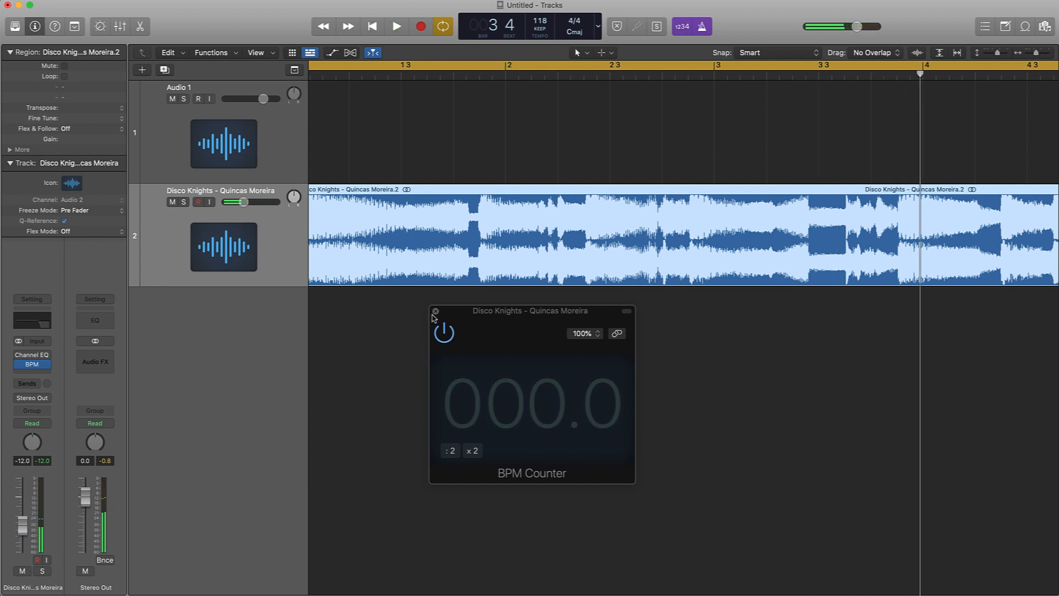
Close the BPM Counter window, split the Disco Knights region at bar 5, and delete everything after the split.
{"action": "left_click", "coordinate": [434, 311]}
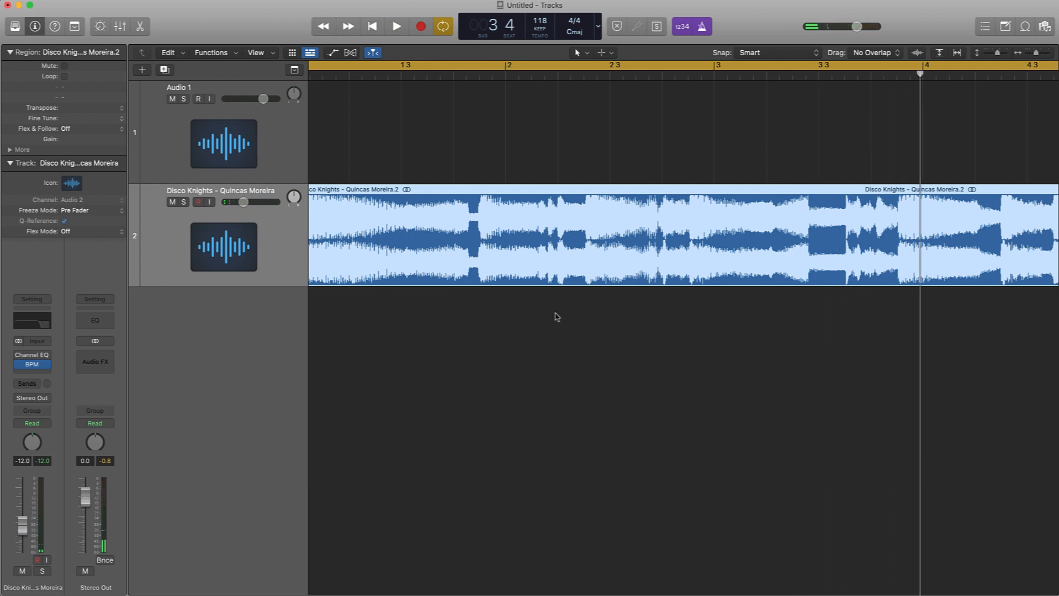
{"action": "left_click", "coordinate": [556, 316]}
{"action": "scroll", "coordinate": [553, 314], "scroll_direction": "left", "scroll_amount": 5}
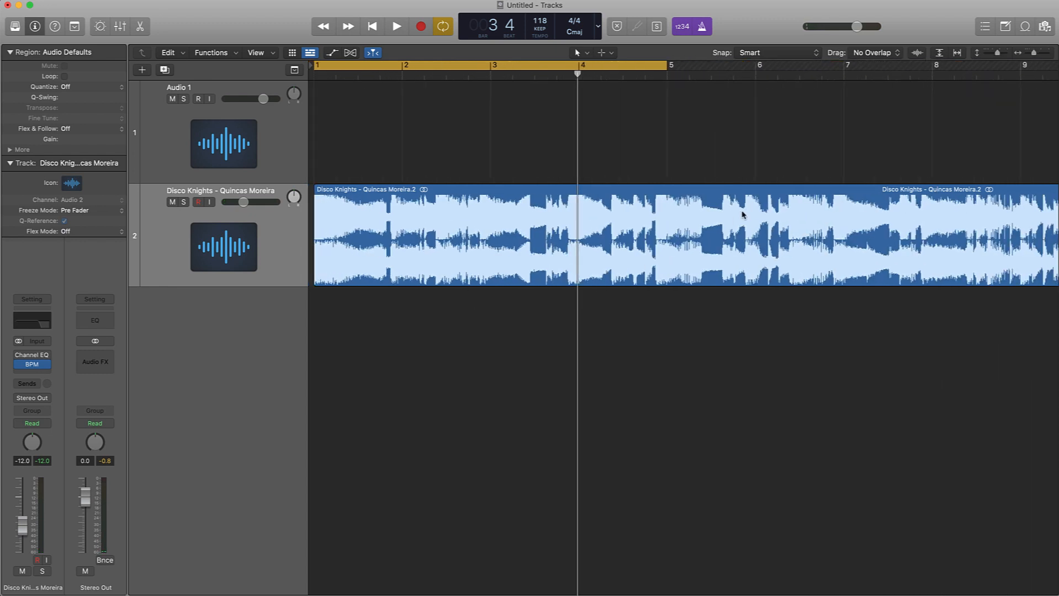
{"action": "left_click_drag", "start_coordinate": [687, 73], "coordinate": [667, 83]}
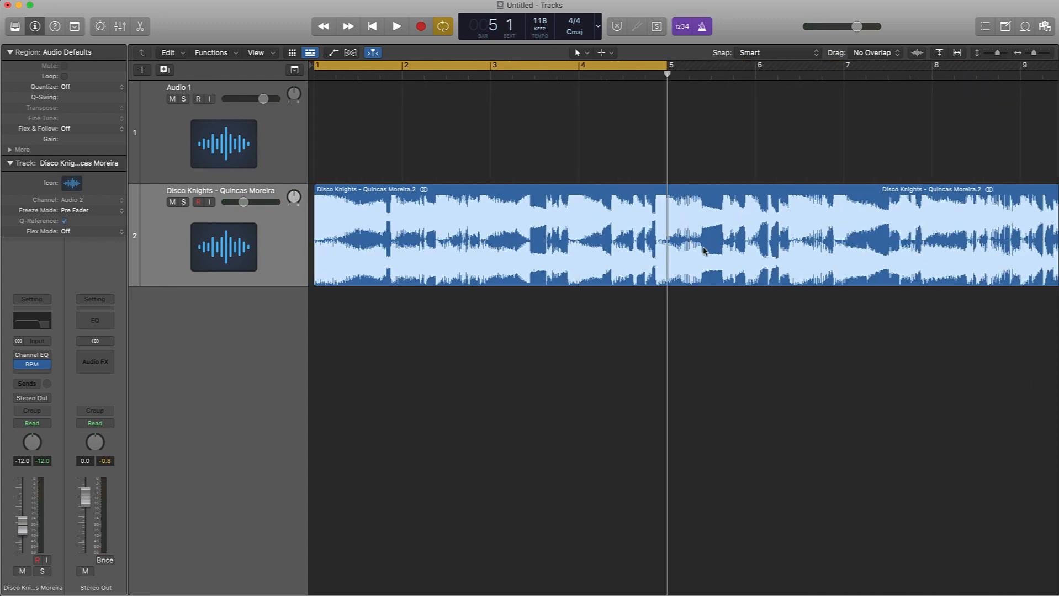
{"action": "left_click", "coordinate": [703, 251]}
{"action": "key", "text": "super+t"}
{"action": "key", "text": "Delete"}
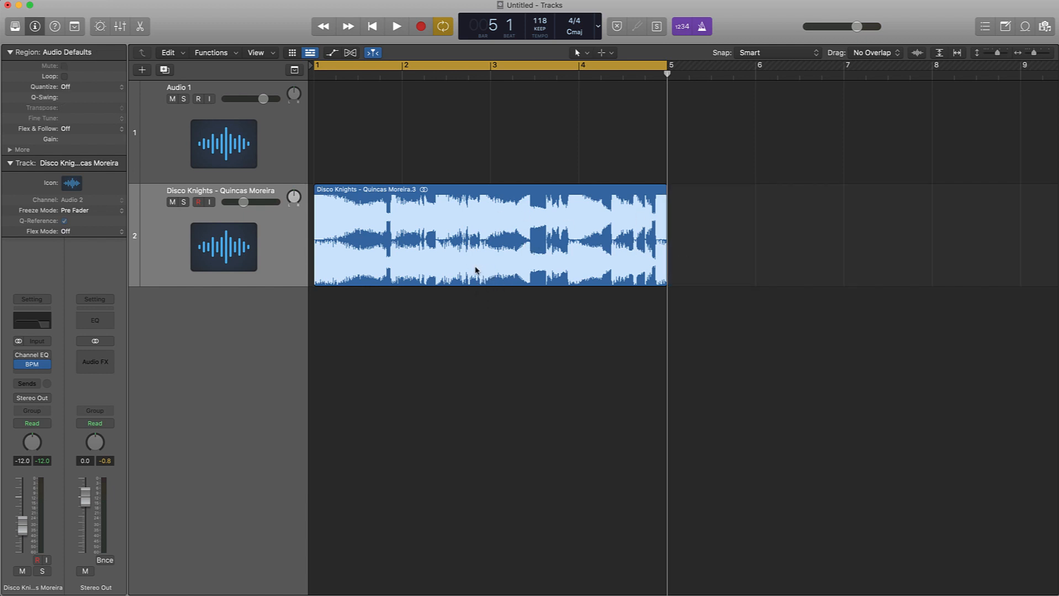
Delete the empty Audio 1 track above the Disco Knights track.
{"action": "key", "text": "super+Right"}
{"action": "key", "text": "super+Right"}
{"action": "scroll", "coordinate": [474, 270], "scroll_direction": "left", "scroll_amount": 5}
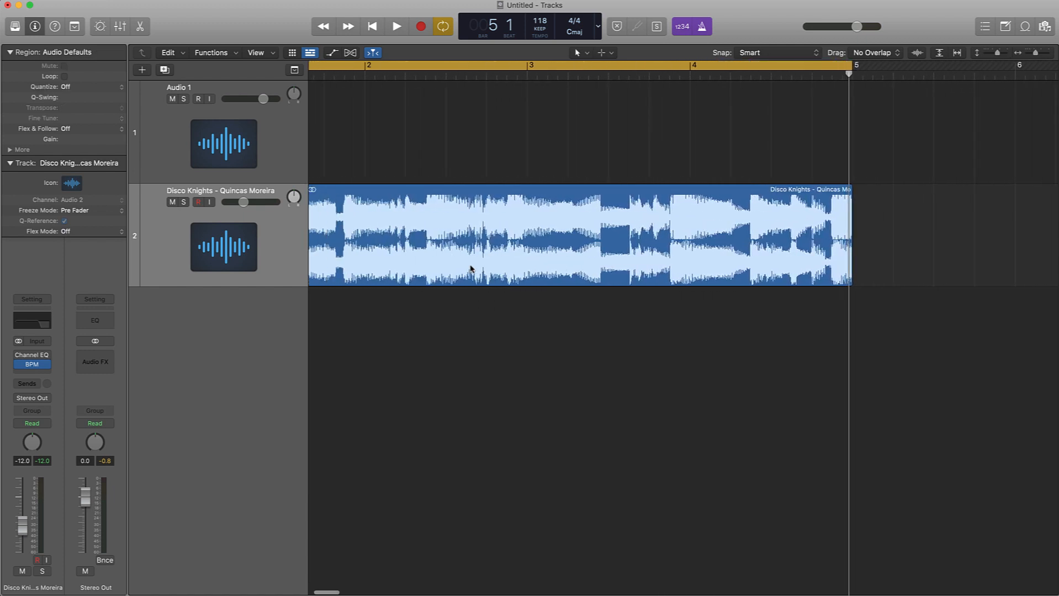
{"action": "left_click", "coordinate": [199, 153]}
{"action": "key", "text": "super+BackSpace"}
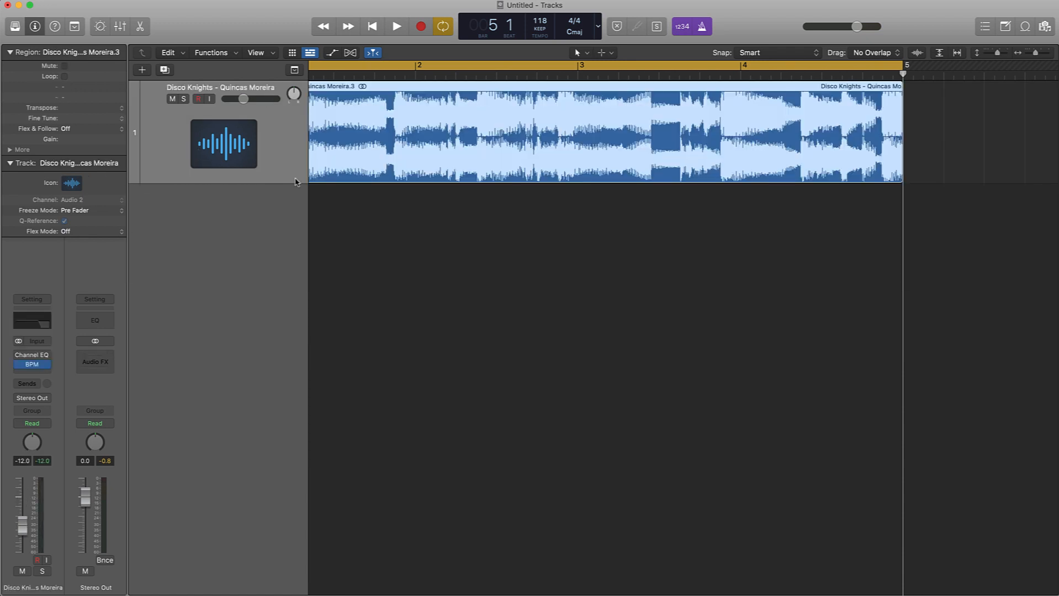
Examine how the loop's transients line up with the beat grid, placing the playhead at hits between bar 1 beat 4 and bar 2 beat 2.
{"action": "scroll", "coordinate": [391, 130], "scroll_direction": "up", "scroll_amount": 5}
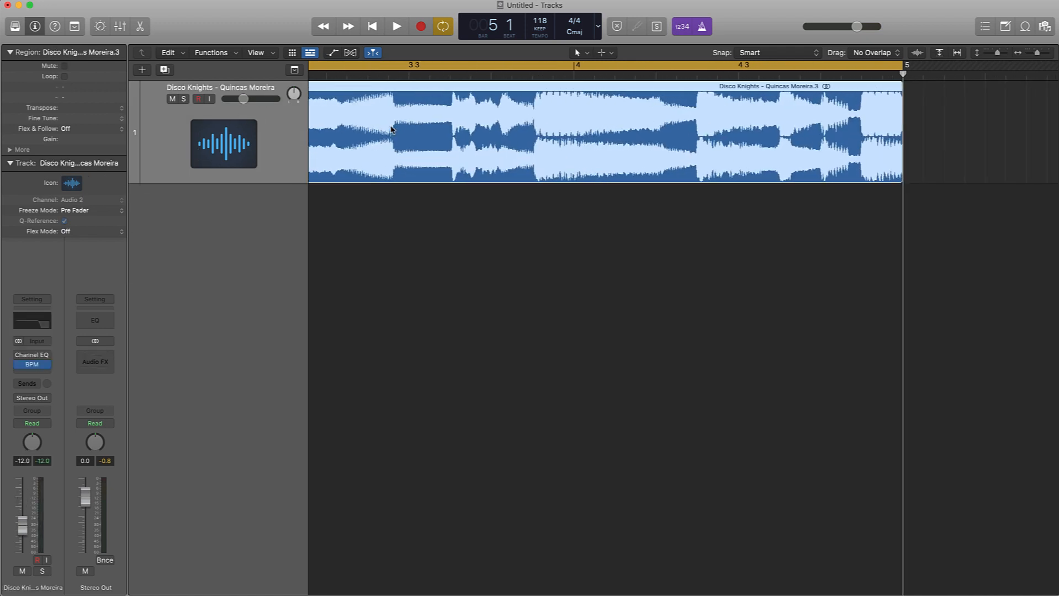
{"action": "scroll", "coordinate": [390, 130], "scroll_direction": "down", "scroll_amount": 4}
{"action": "scroll", "coordinate": [389, 130], "scroll_direction": "left", "scroll_amount": 5}
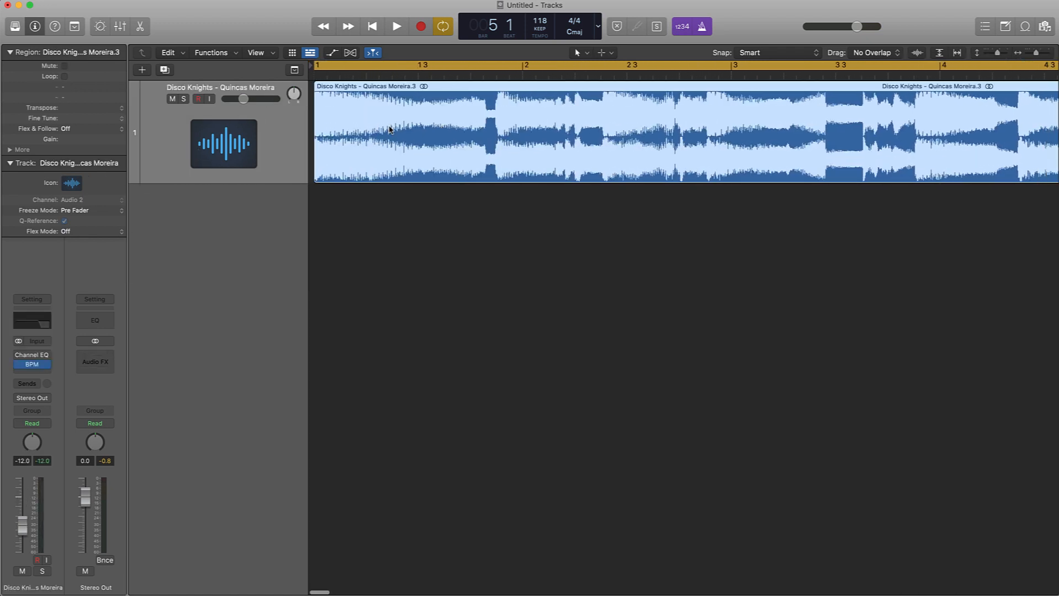
{"action": "scroll", "coordinate": [389, 130], "scroll_direction": "up", "scroll_amount": 6}
{"action": "scroll", "coordinate": [389, 130], "scroll_direction": "down", "scroll_amount": 3}
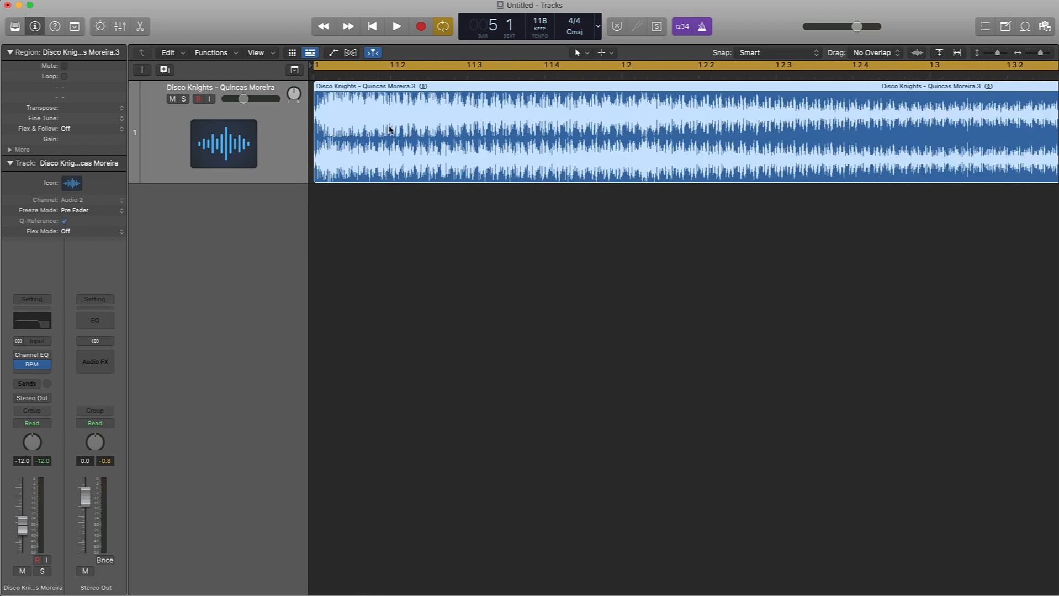
{"action": "left_click", "coordinate": [528, 83]}
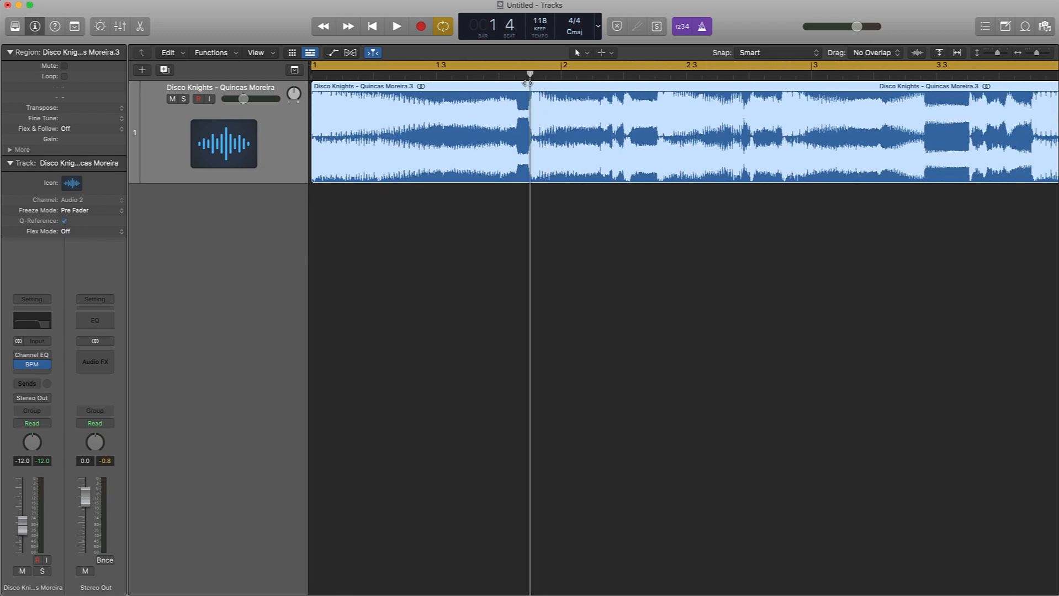
{"action": "scroll", "coordinate": [528, 86], "scroll_direction": "up", "scroll_amount": 3}
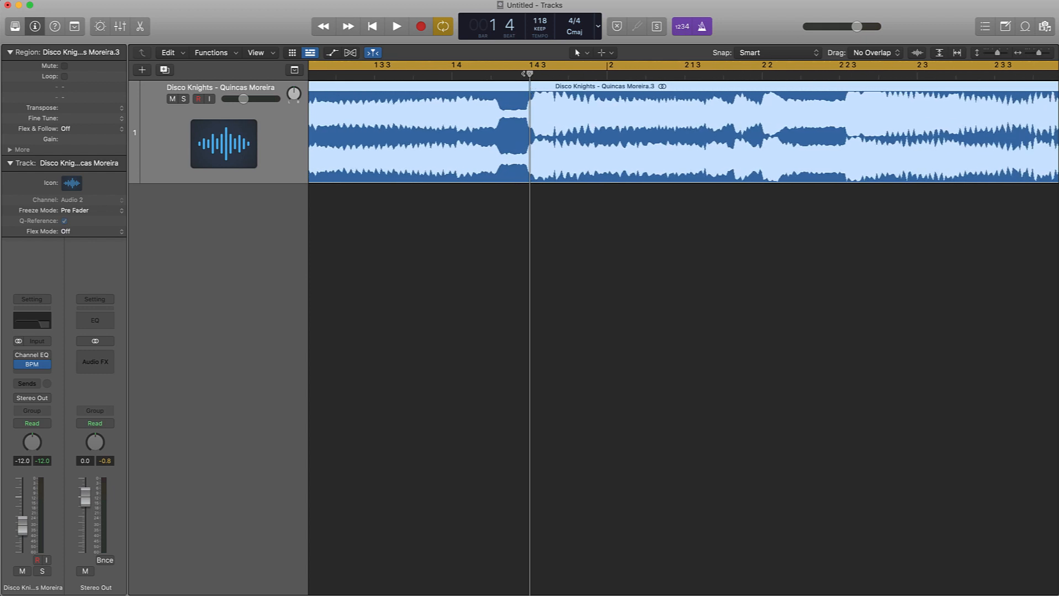
{"action": "left_click_drag", "start_coordinate": [528, 72], "coordinate": [689, 118]}
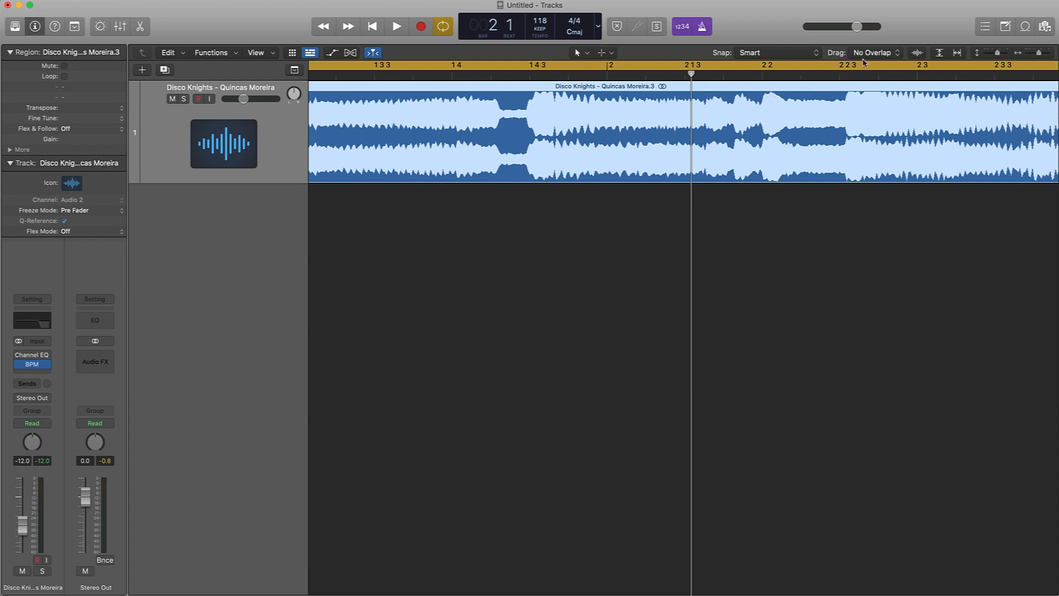
{"action": "left_click_drag", "start_coordinate": [857, 73], "coordinate": [759, 89]}
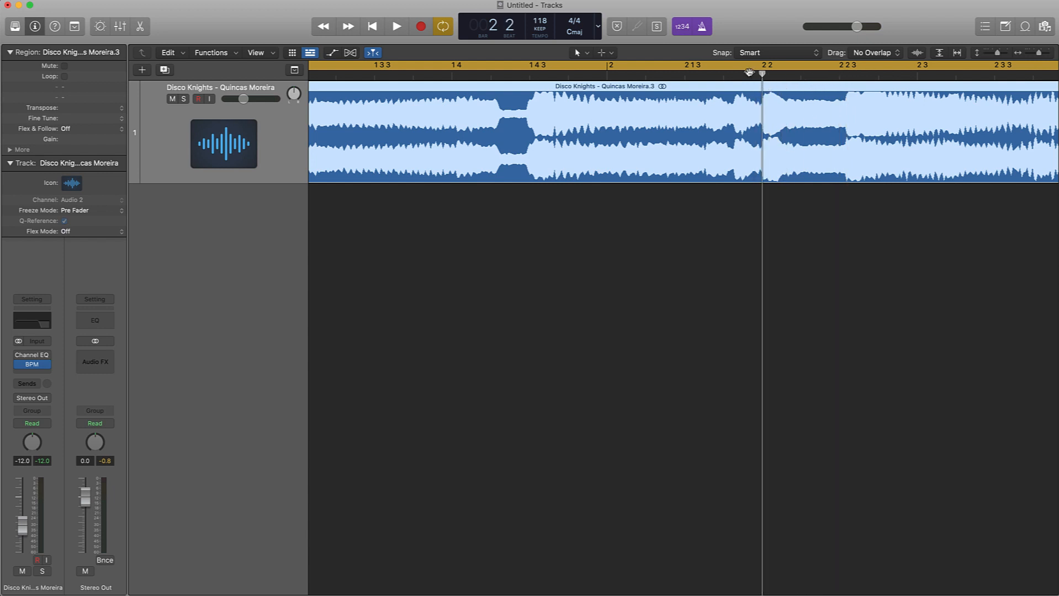
Turn off cycle mode and open the Disco Knights region in the audio track editor.
{"action": "left_click", "coordinate": [748, 72]}
{"action": "key", "text": "e"}
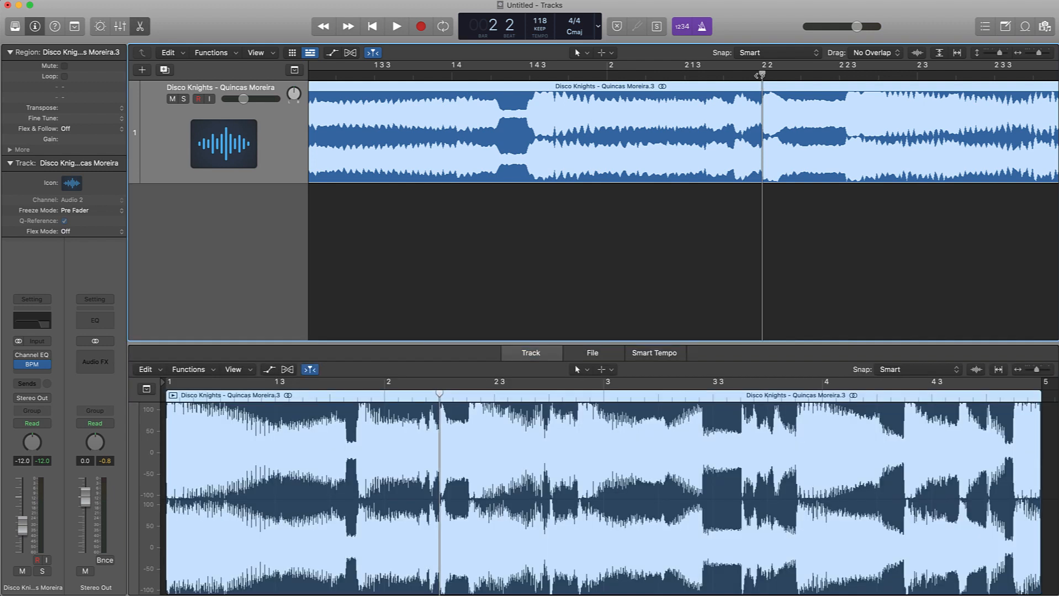
Listen to the hits just before bars 3 and 4 of the loop to judge how their timing relates to the grid.
{"action": "key", "text": "space"}
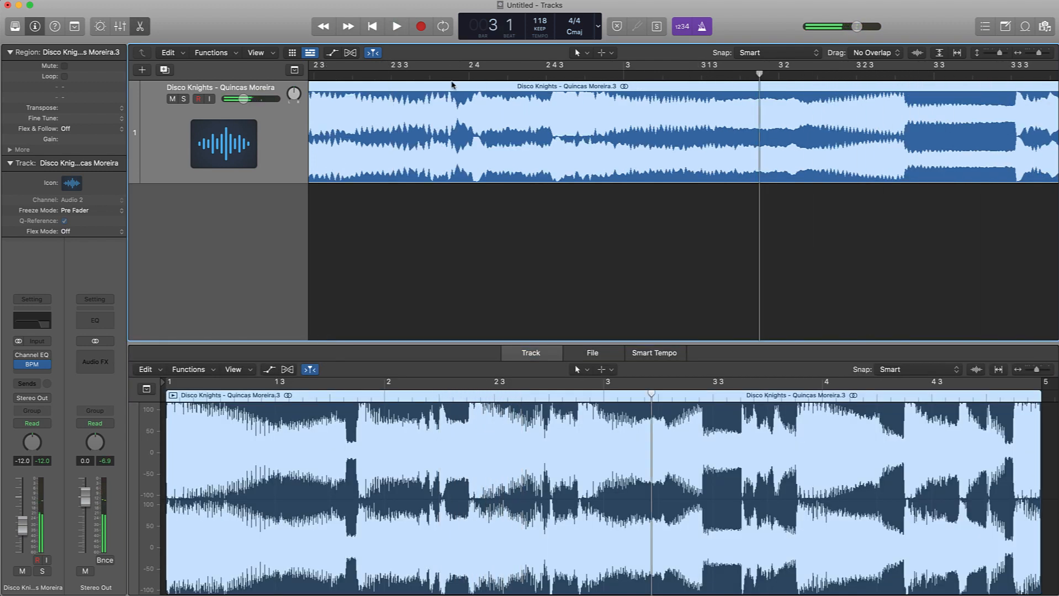
{"action": "left_click", "coordinate": [455, 77]}
{"action": "key", "text": "space"}
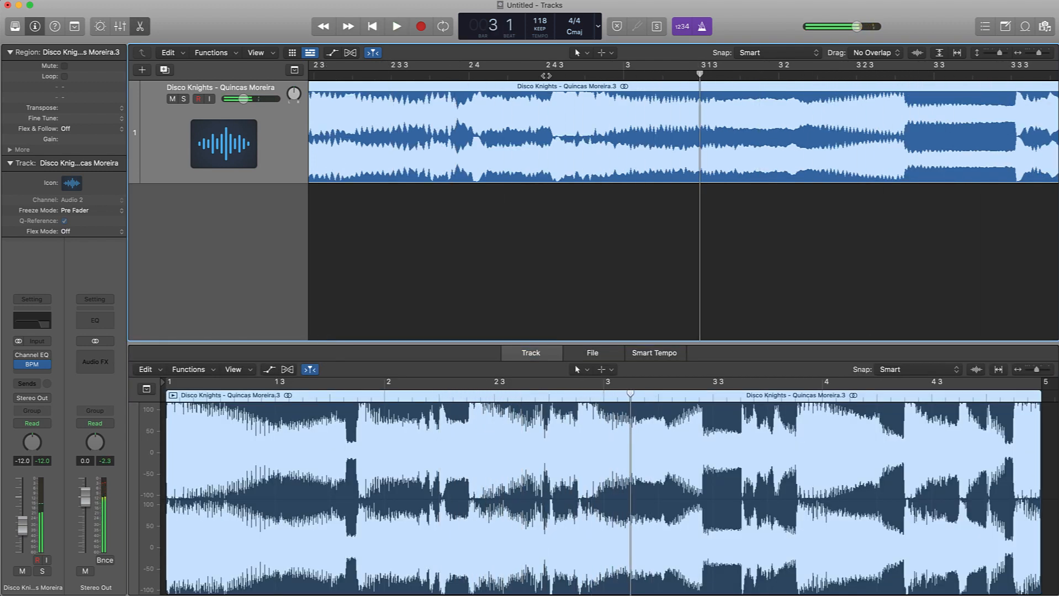
{"action": "key", "text": "space"}
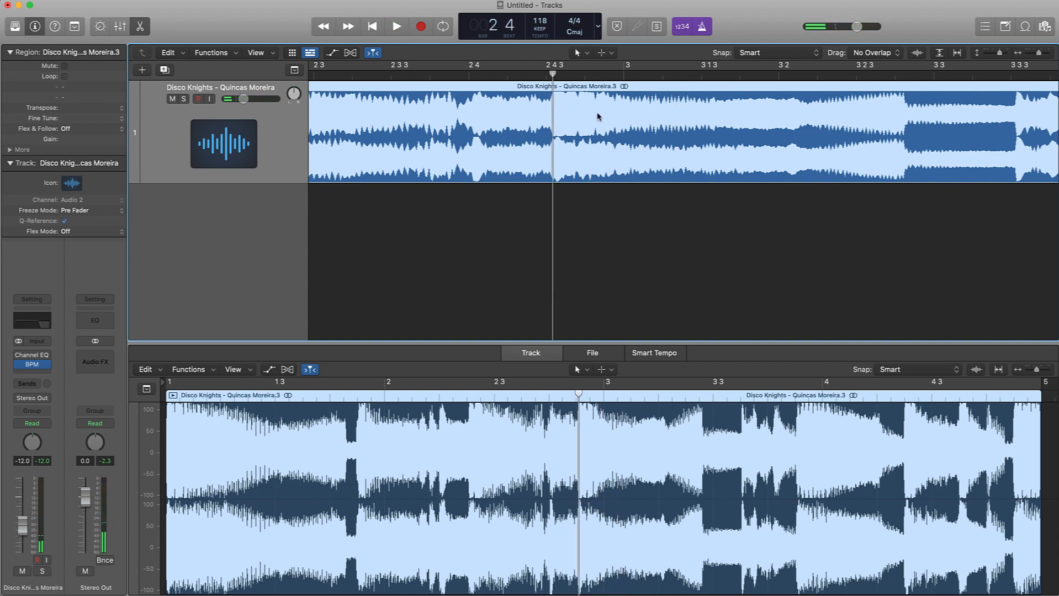
{"action": "key", "text": "space"}
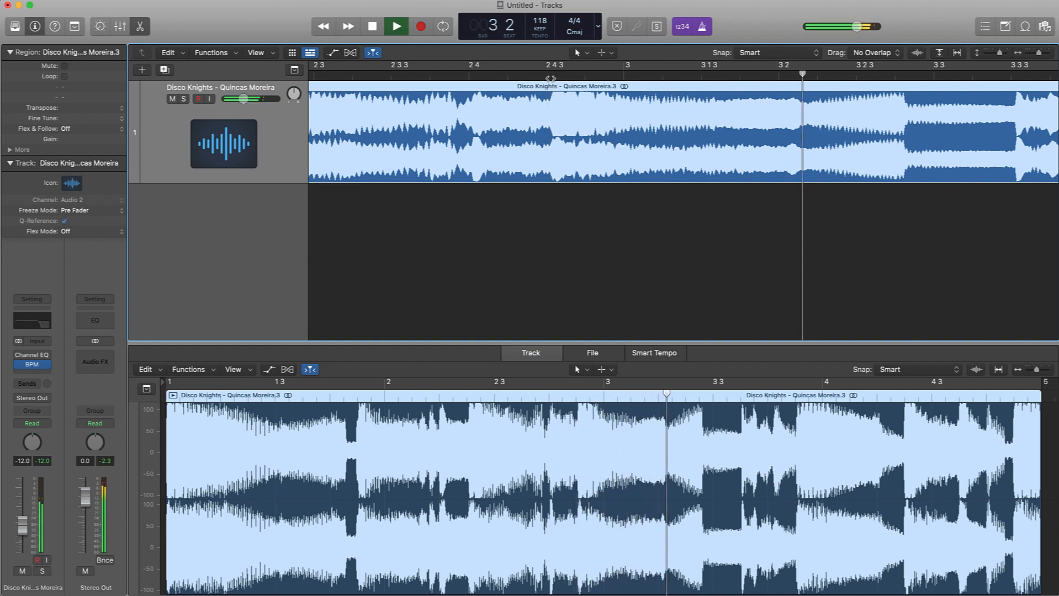
{"action": "key", "text": "space"}
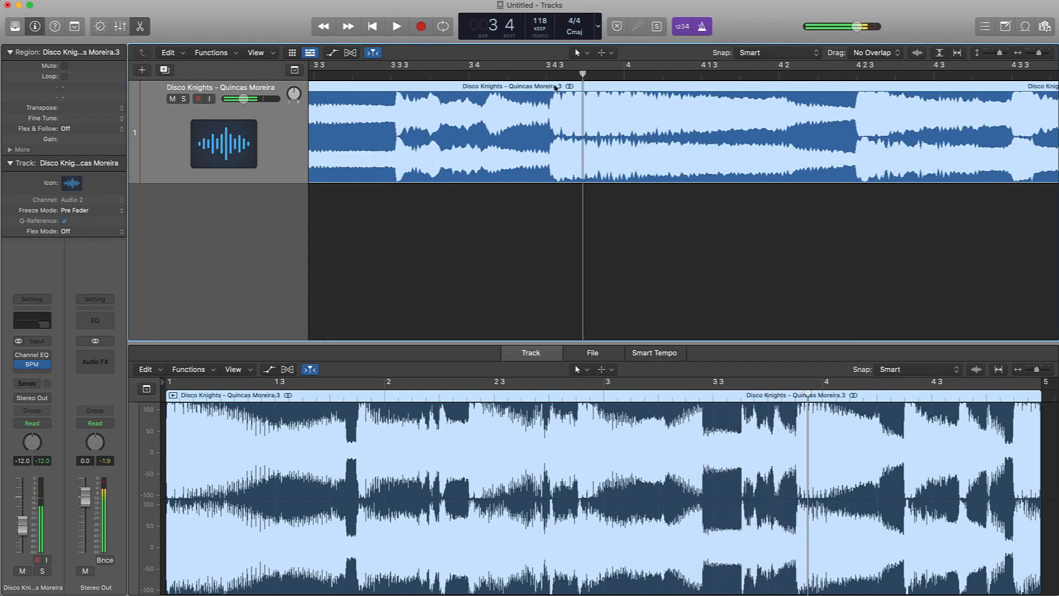
{"action": "left_click", "coordinate": [546, 75]}
{"action": "key", "text": "space"}
{"action": "key", "text": "space"}
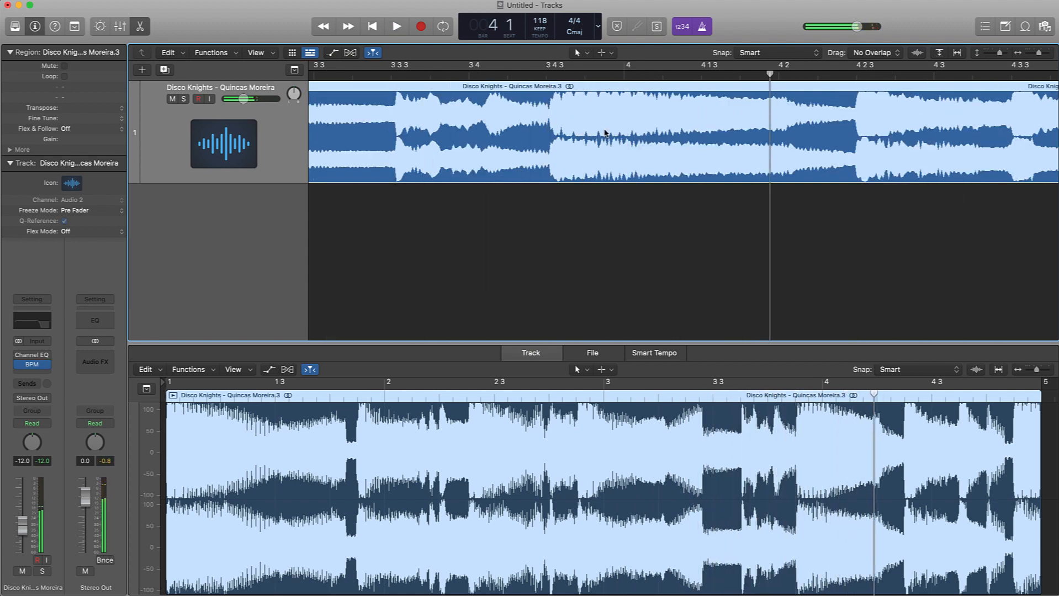
Return the playhead to the start of the four-bar Disco Knights region at bar 1.
{"action": "key", "text": "super+Left"}
{"action": "key", "text": "super+Left"}
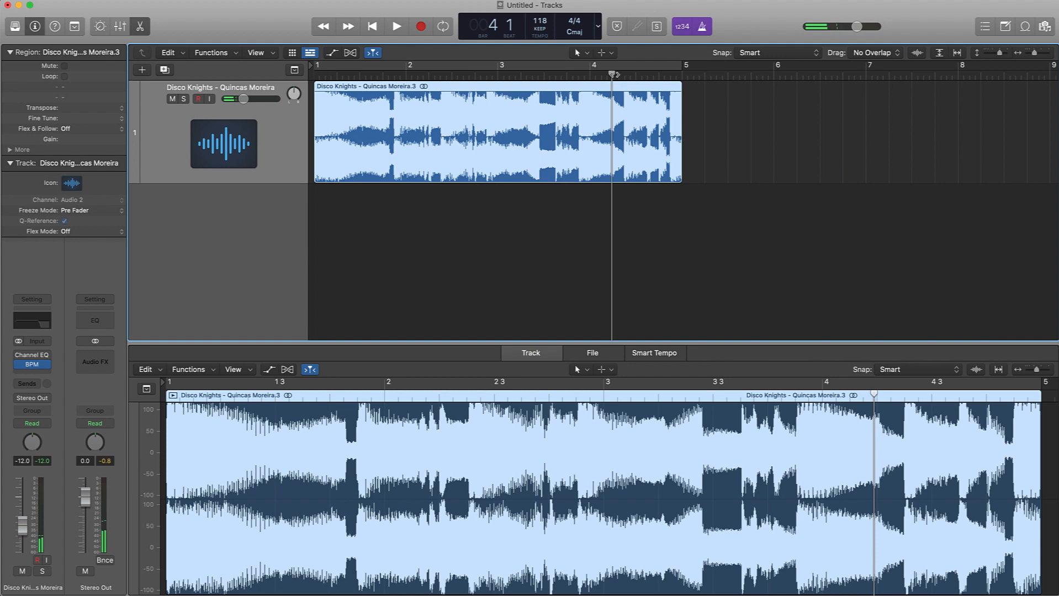
{"action": "left_click_drag", "start_coordinate": [612, 75], "coordinate": [267, 72]}
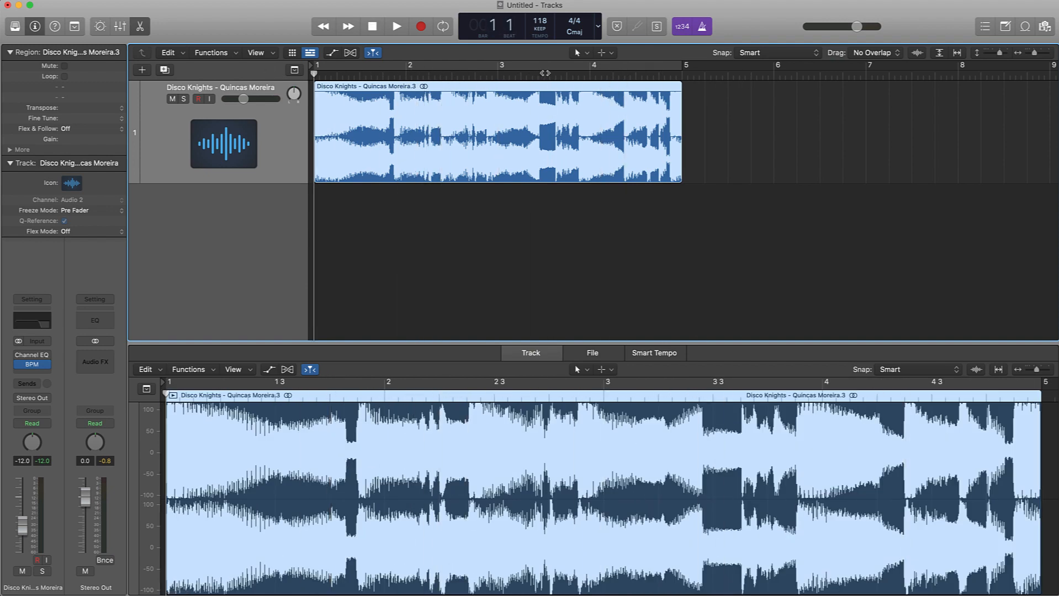
Listen to the four-bar loop in cycle mode and list Bass, Guitar and El Piano in the project note pad.
{"action": "left_click", "coordinate": [557, 70]}
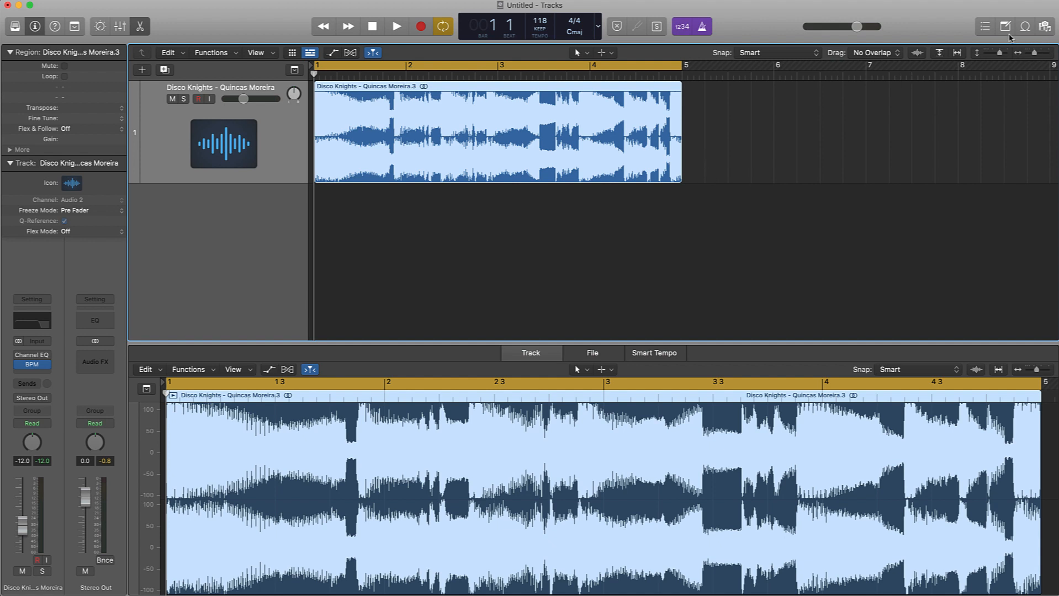
{"action": "left_click", "coordinate": [1004, 28]}
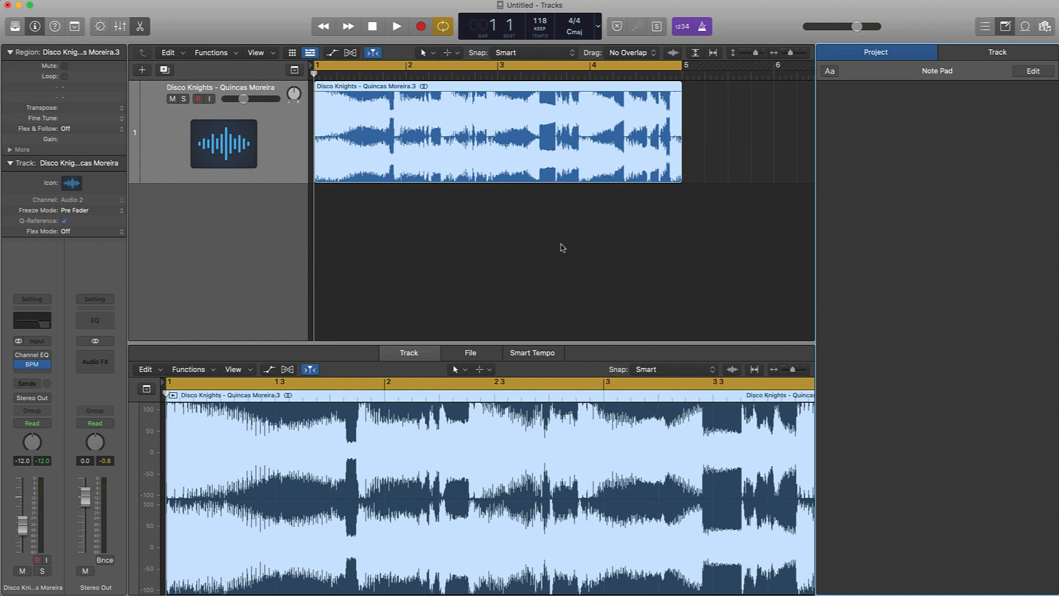
{"action": "key", "text": "space"}
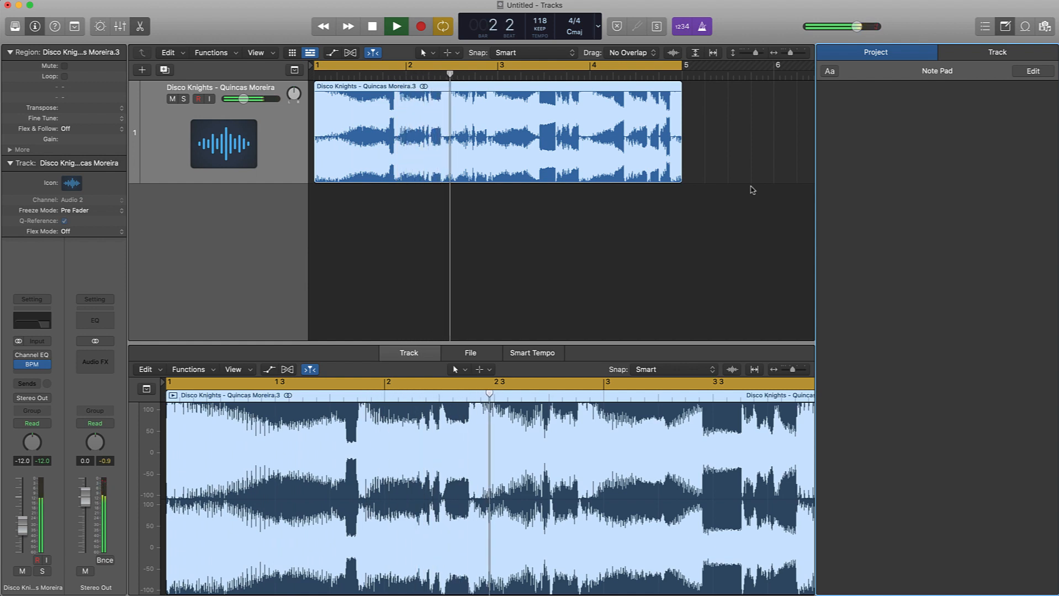
{"action": "key", "text": "space"}
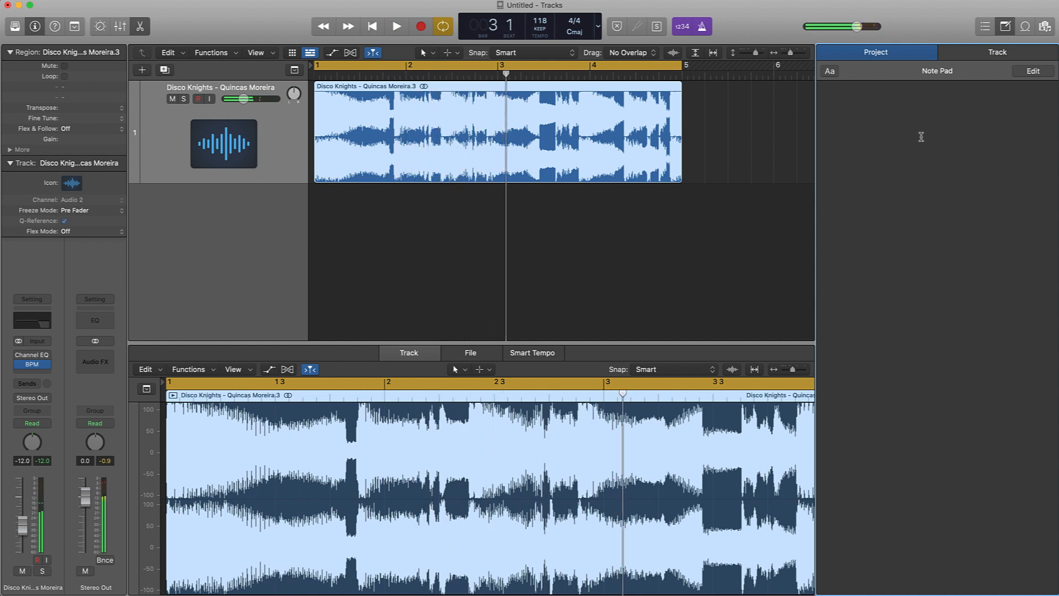
{"action": "left_click", "coordinate": [911, 121]}
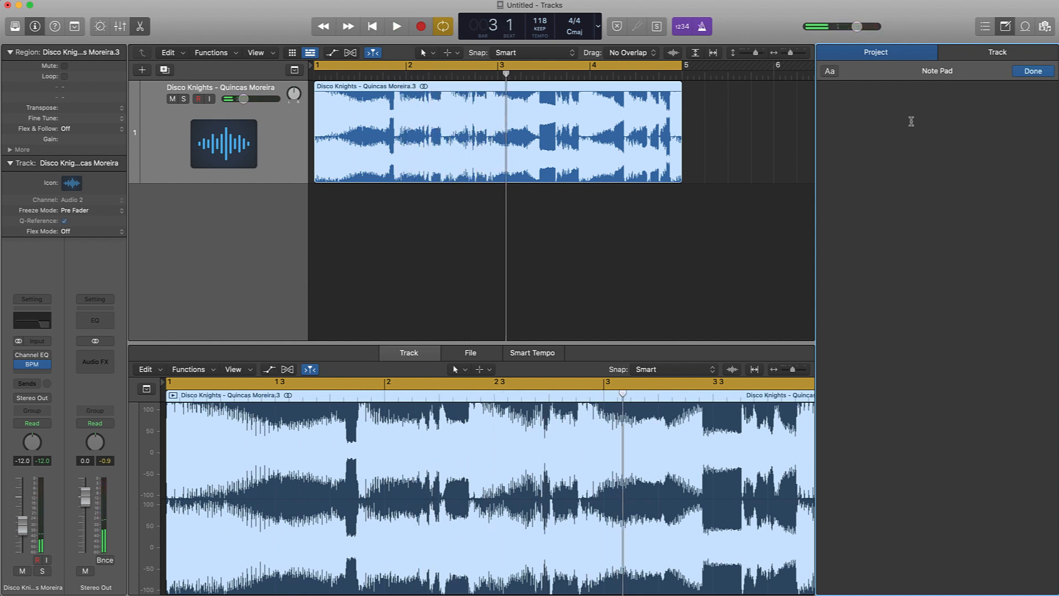
{"action": "type", "text": "Bass"}
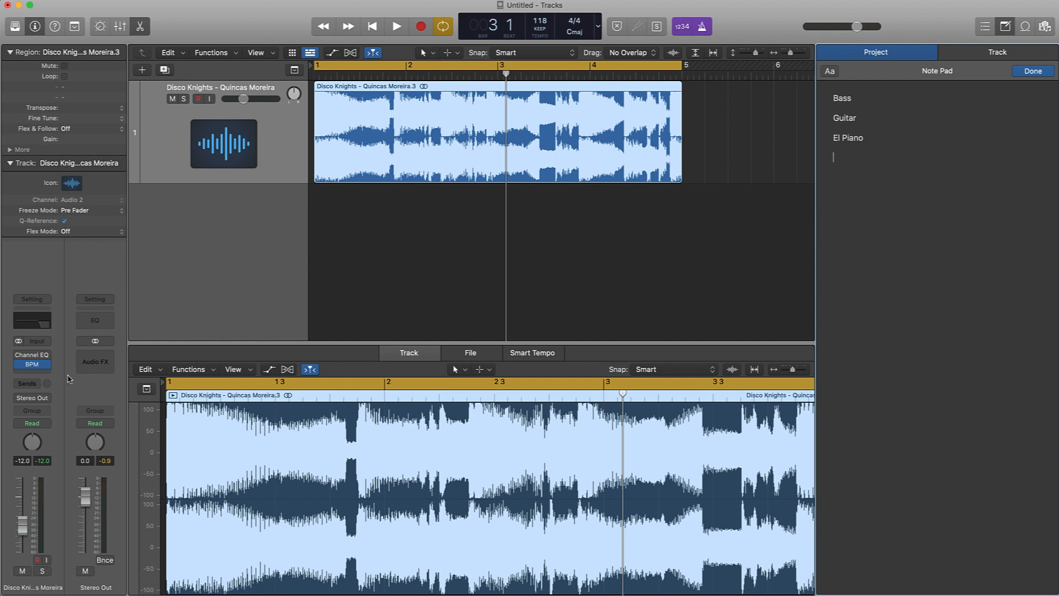
Re-enable the Disco Knights track's Channel EQ and check the loop's frequencies in its analyzer during playback.
{"action": "left_click", "coordinate": [19, 356]}
{"action": "left_click", "coordinate": [31, 358]}
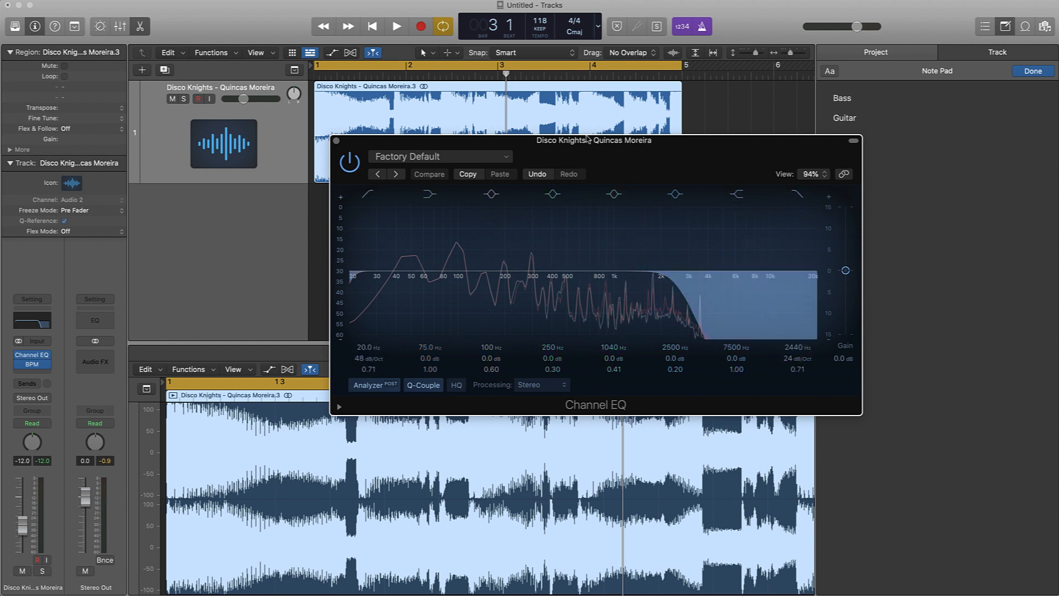
{"action": "left_click_drag", "start_coordinate": [671, 151], "coordinate": [660, 215]}
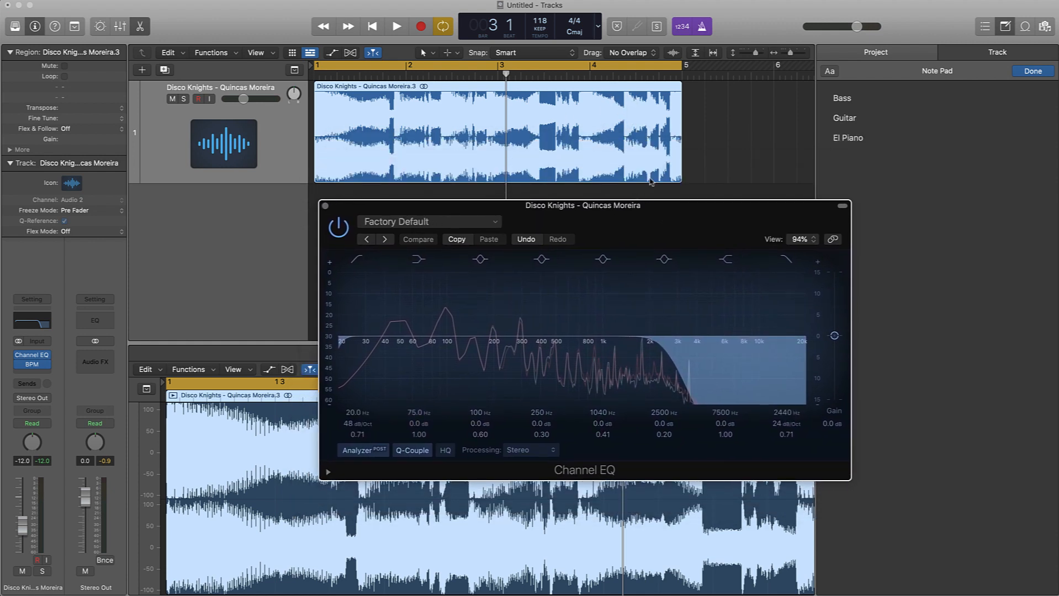
{"action": "key", "text": "space"}
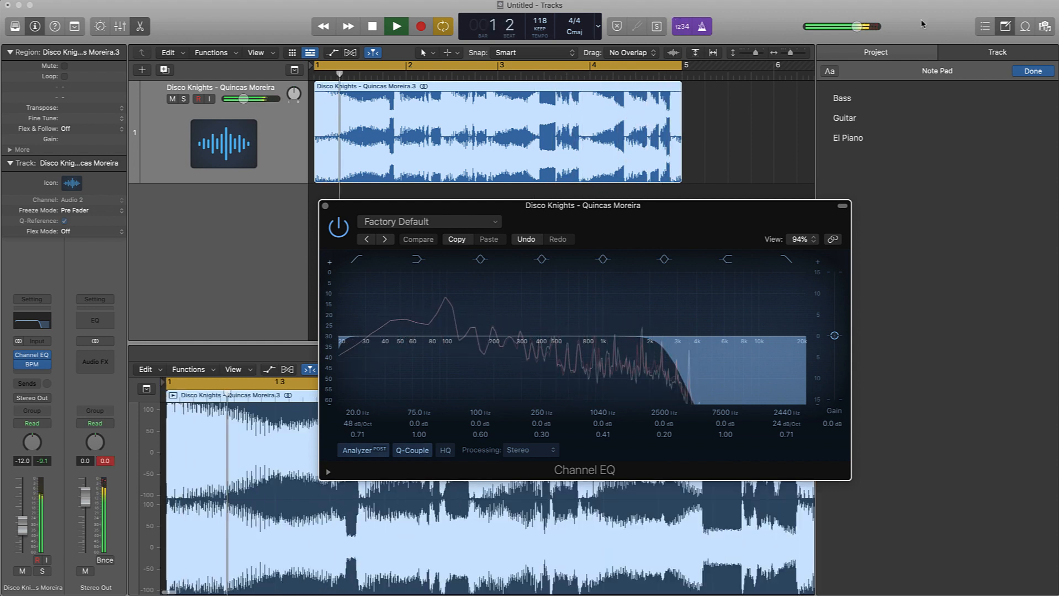
{"action": "key", "text": "space"}
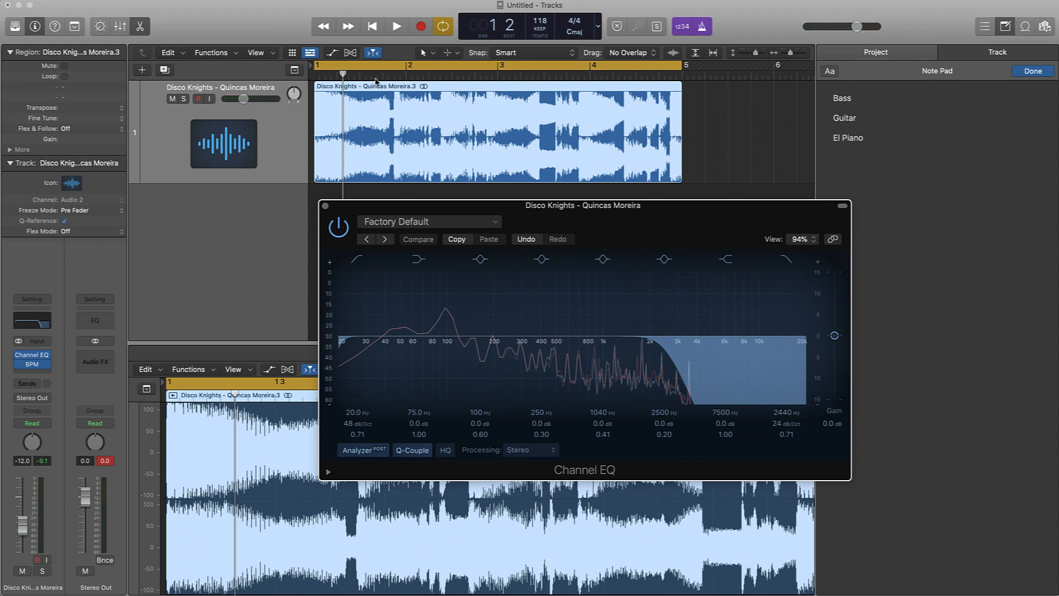
{"action": "left_click", "coordinate": [326, 206]}
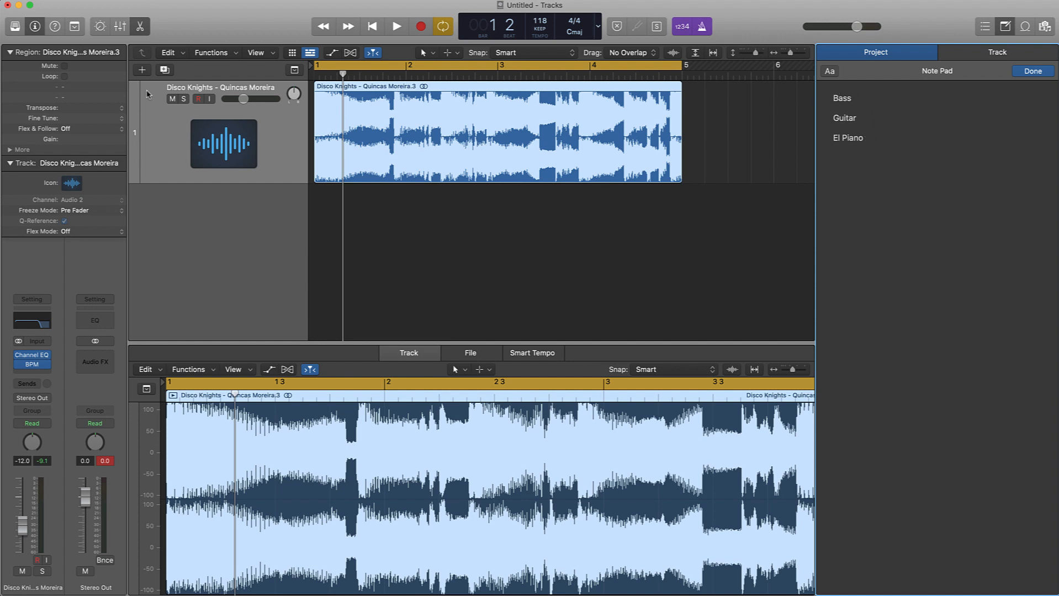
Create one new software instrument track using the Default Patch.
{"action": "left_click", "coordinate": [154, 69]}
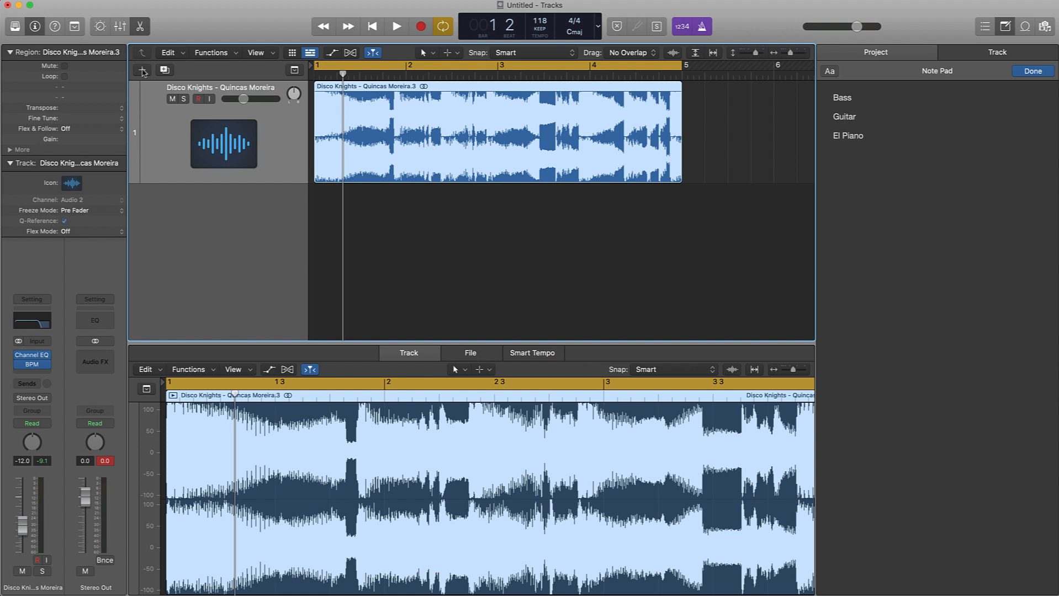
{"action": "left_click", "coordinate": [142, 70]}
{"action": "left_click", "coordinate": [482, 118]}
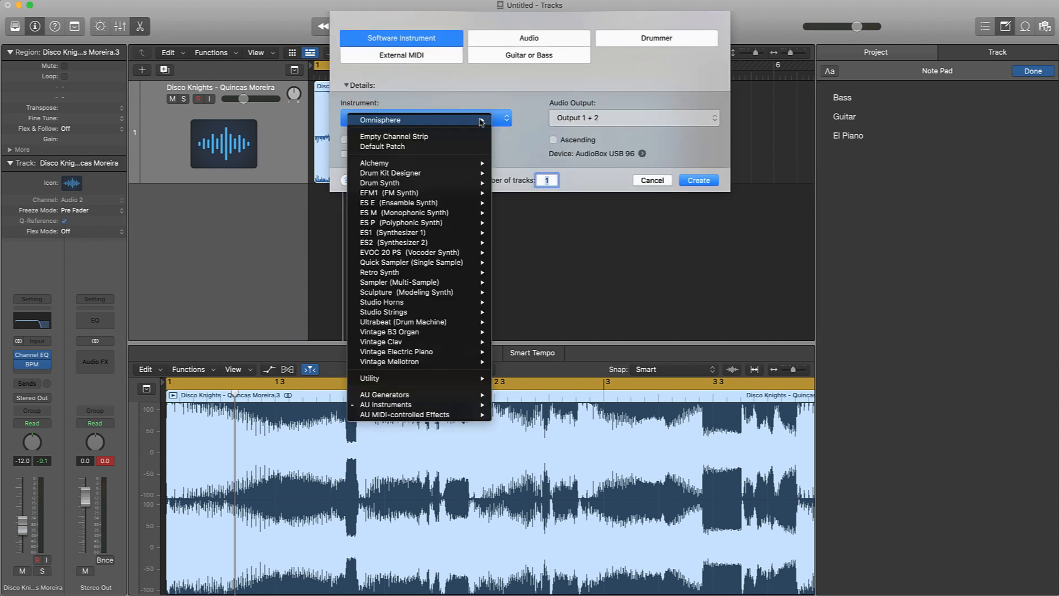
{"action": "left_click", "coordinate": [482, 145]}
{"action": "left_click", "coordinate": [684, 181]}
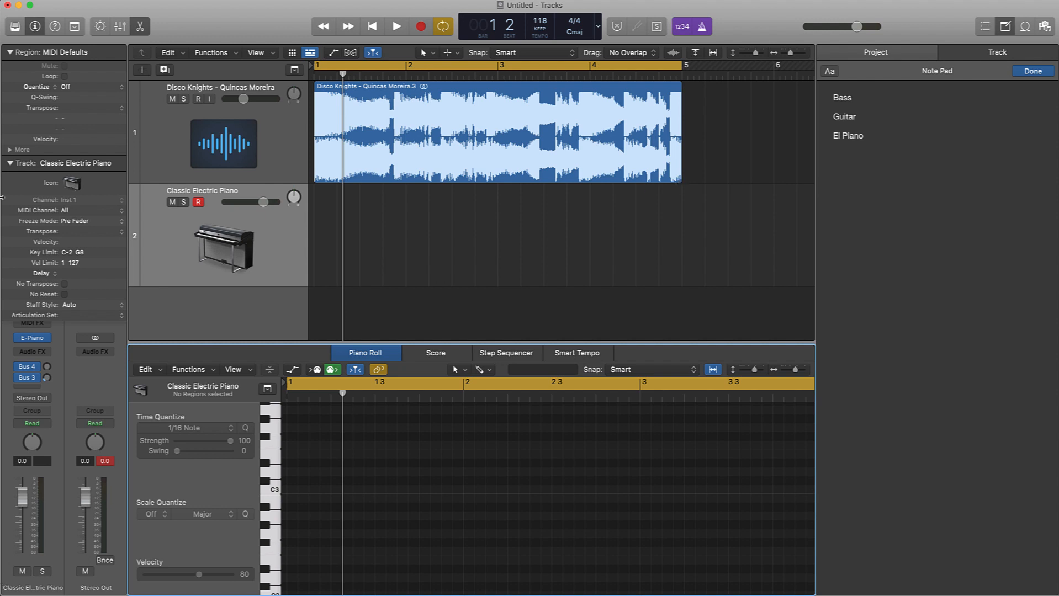
Browse the library's Bass sounds for the new track, try Fretless Bass, and load the Liverpool Bass patch.
{"action": "left_click", "coordinate": [15, 26]}
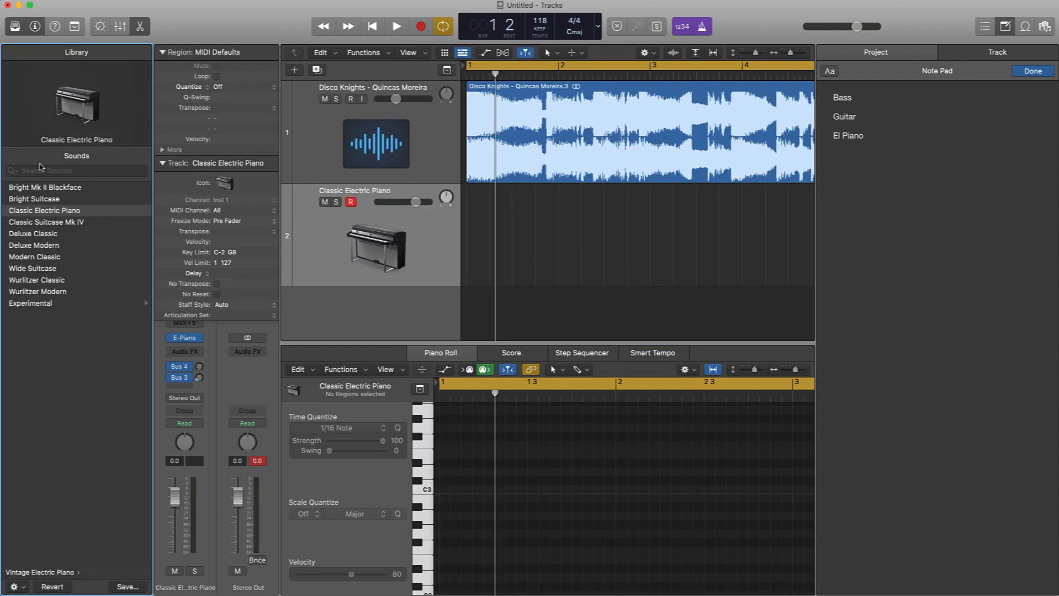
{"action": "left_click", "coordinate": [69, 170]}
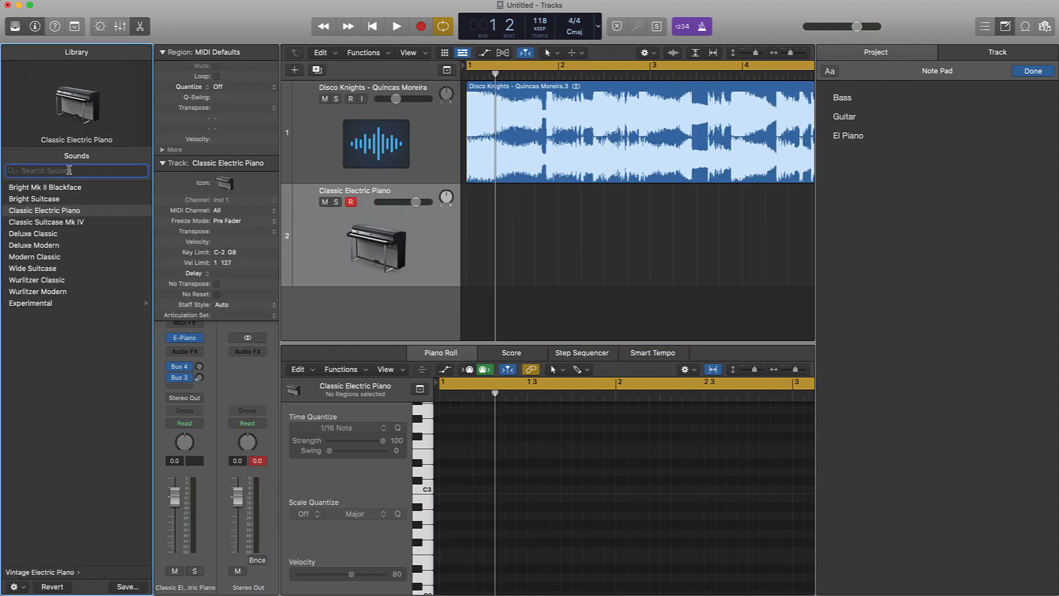
{"action": "type", "text": "bass"}
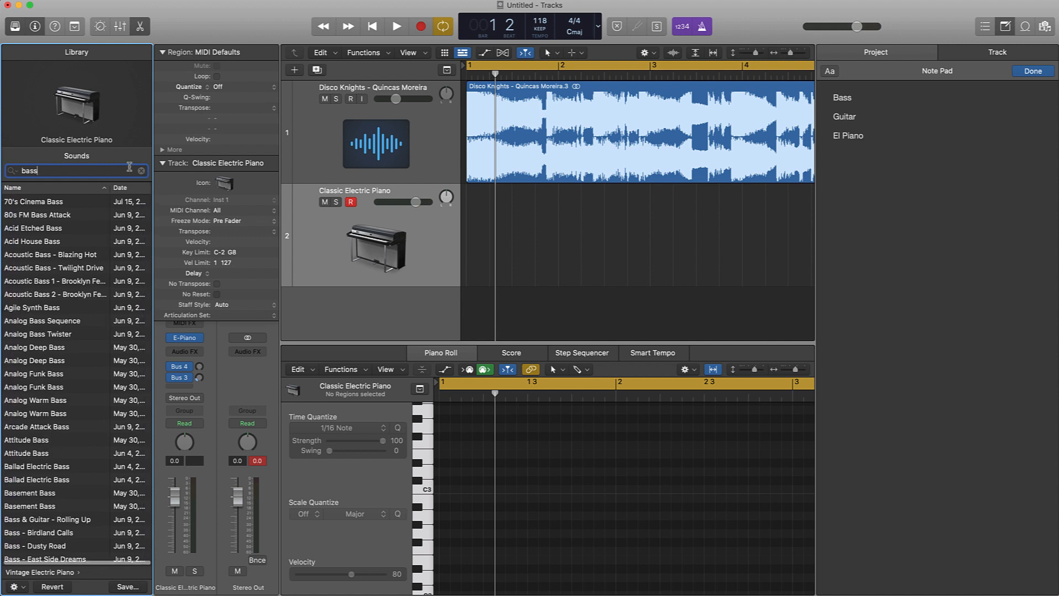
{"action": "left_click", "coordinate": [142, 172]}
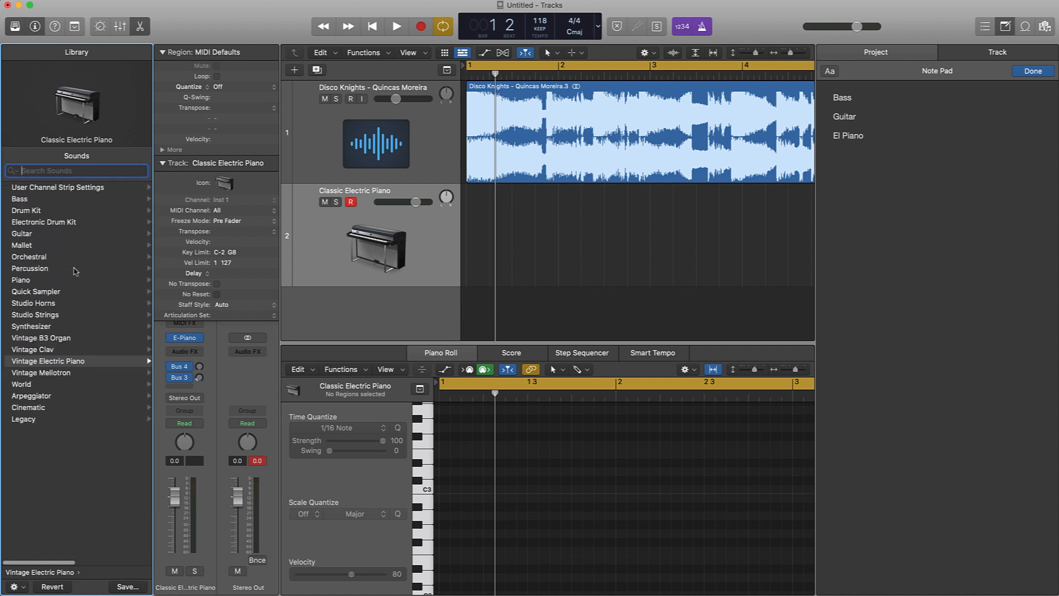
{"action": "left_click", "coordinate": [17, 199]}
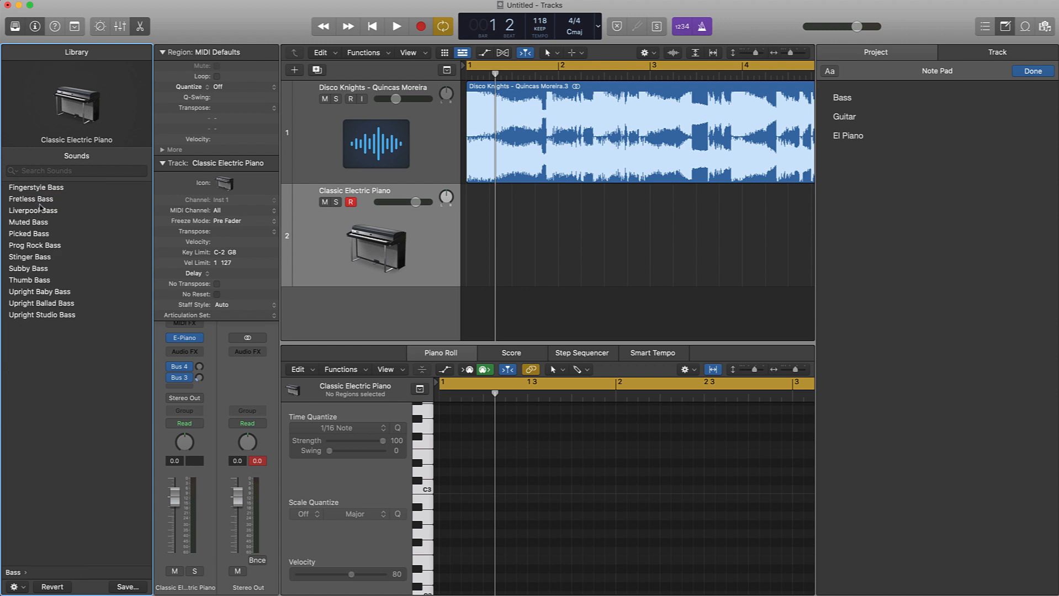
{"action": "left_click", "coordinate": [49, 199]}
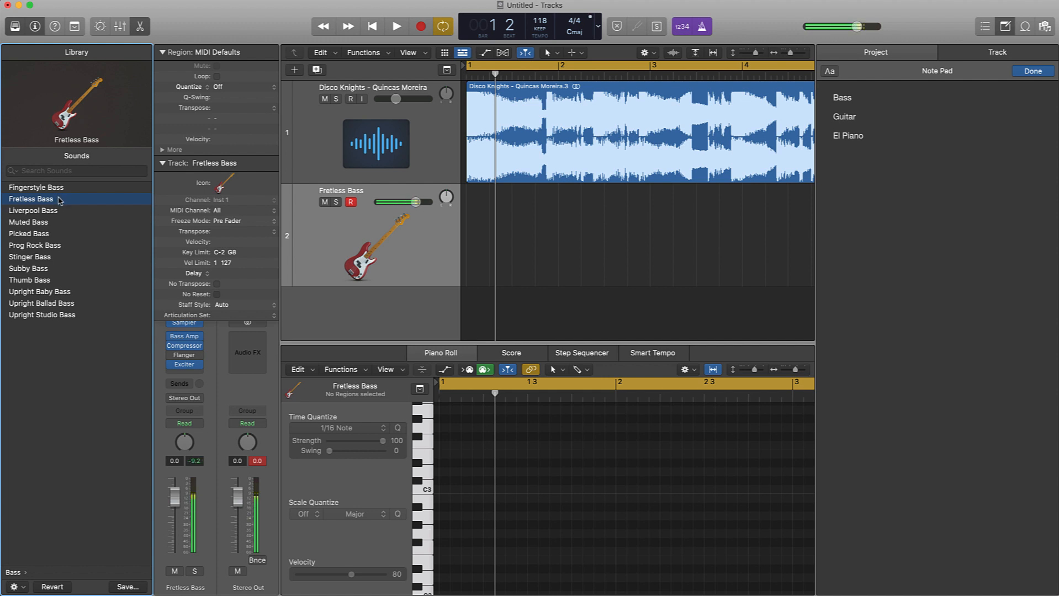
{"action": "left_click", "coordinate": [24, 210]}
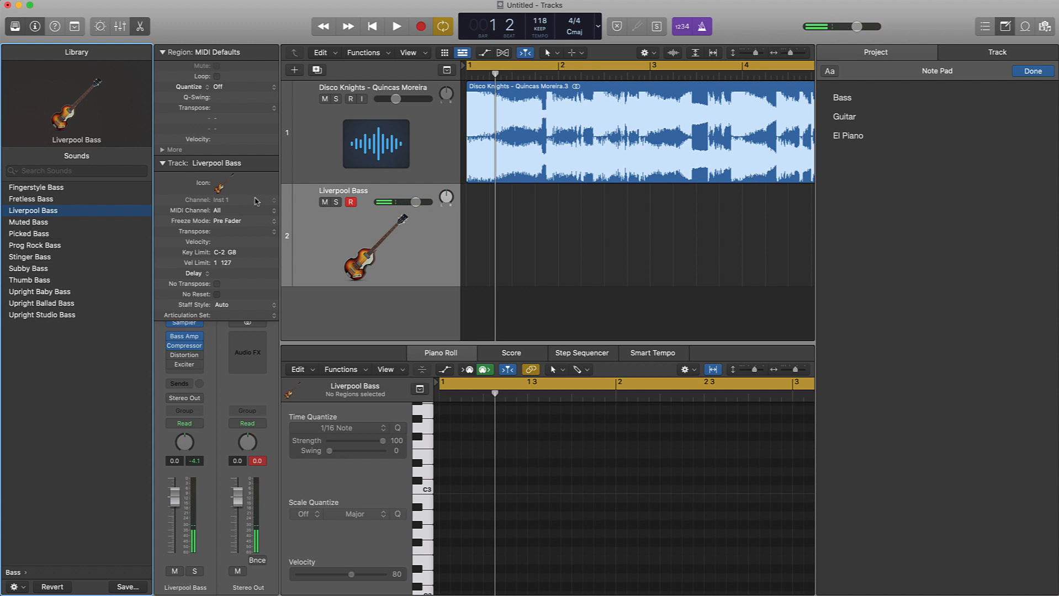
Hide the project notes and enlarge the Piano Roll for the Liverpool Bass track.
{"action": "left_click", "coordinate": [1005, 28]}
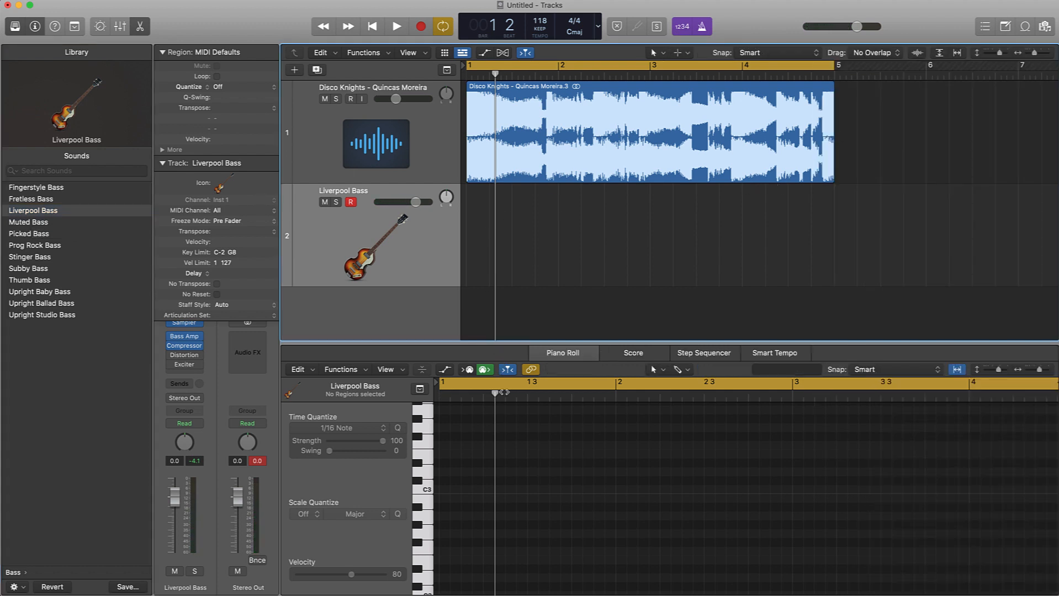
{"action": "left_click_drag", "start_coordinate": [557, 344], "coordinate": [559, 287]}
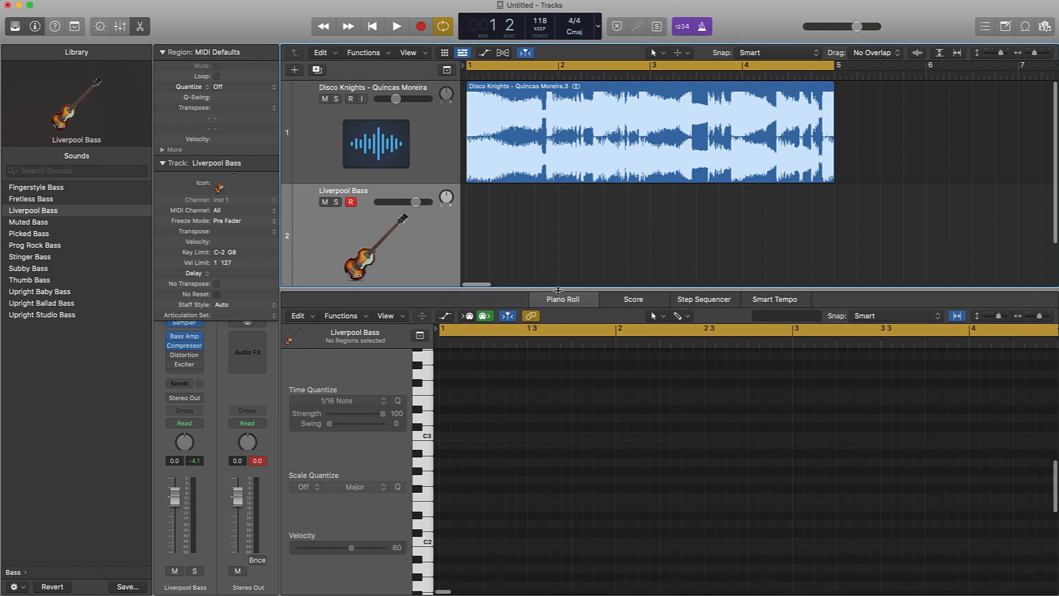
{"action": "left_click", "coordinate": [141, 27]}
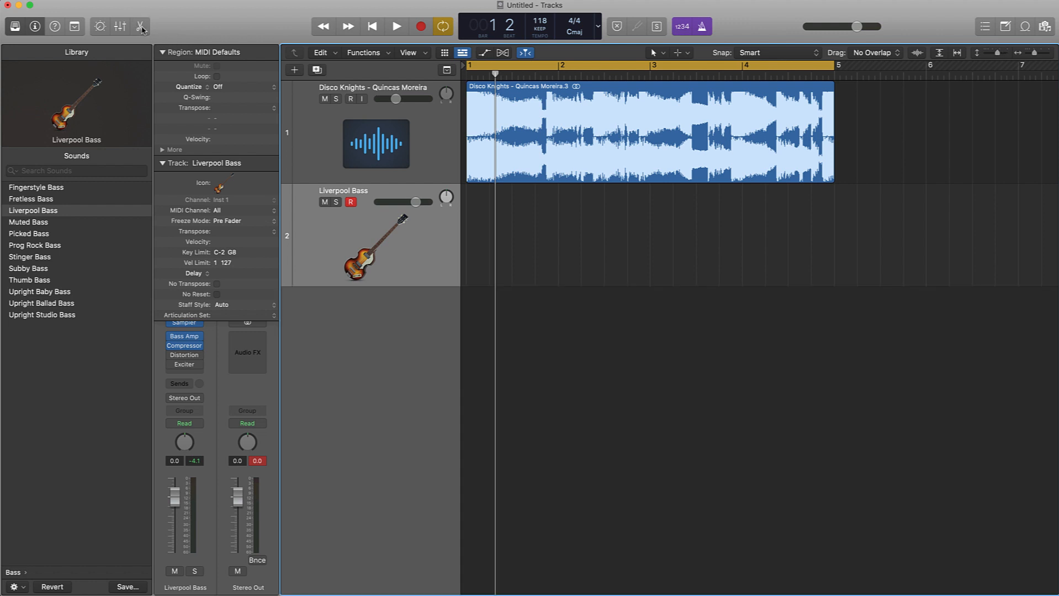
{"action": "left_click", "coordinate": [142, 28]}
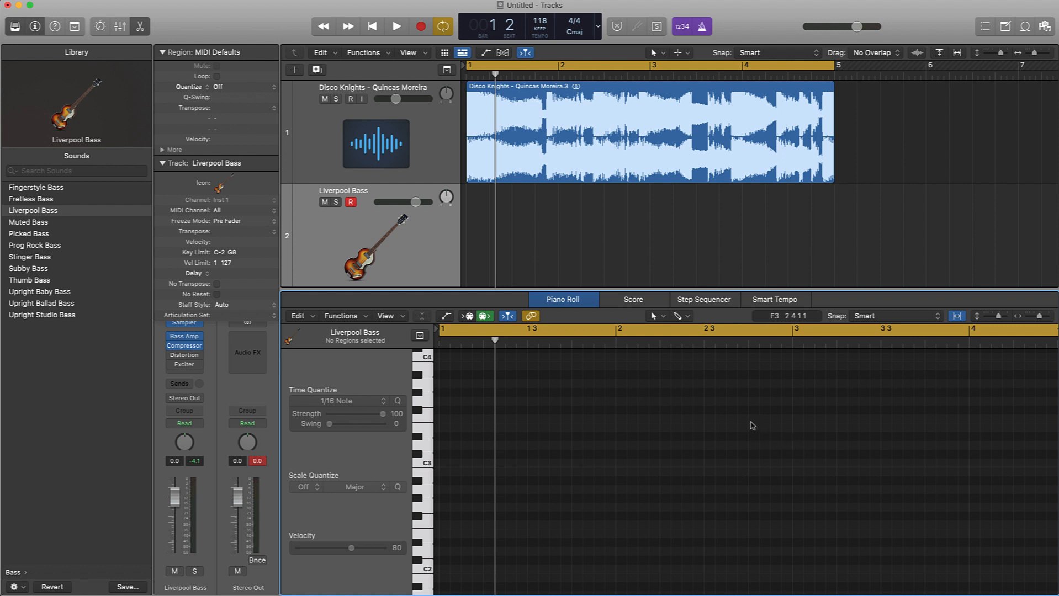
Move the playhead from bar 1 to bar 2 beat 2 to compare the Piano Roll grid with the Disco Knights waveform.
{"action": "left_click_drag", "start_coordinate": [495, 342], "coordinate": [436, 431]}
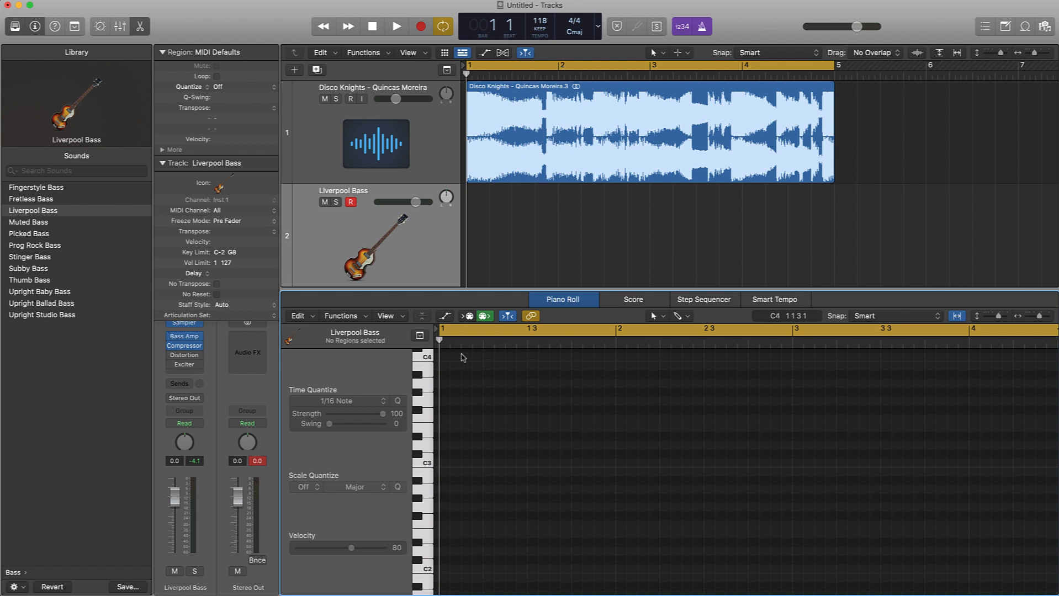
{"action": "left_click", "coordinate": [479, 343]}
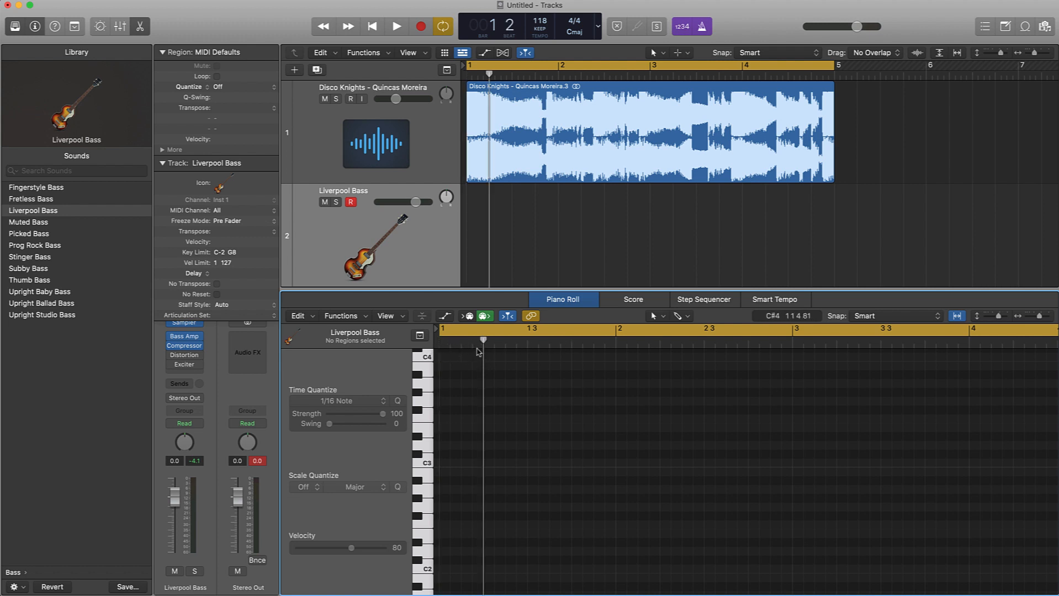
{"action": "left_click", "coordinate": [531, 343]}
{"action": "left_click_drag", "start_coordinate": [617, 343], "coordinate": [509, 133]}
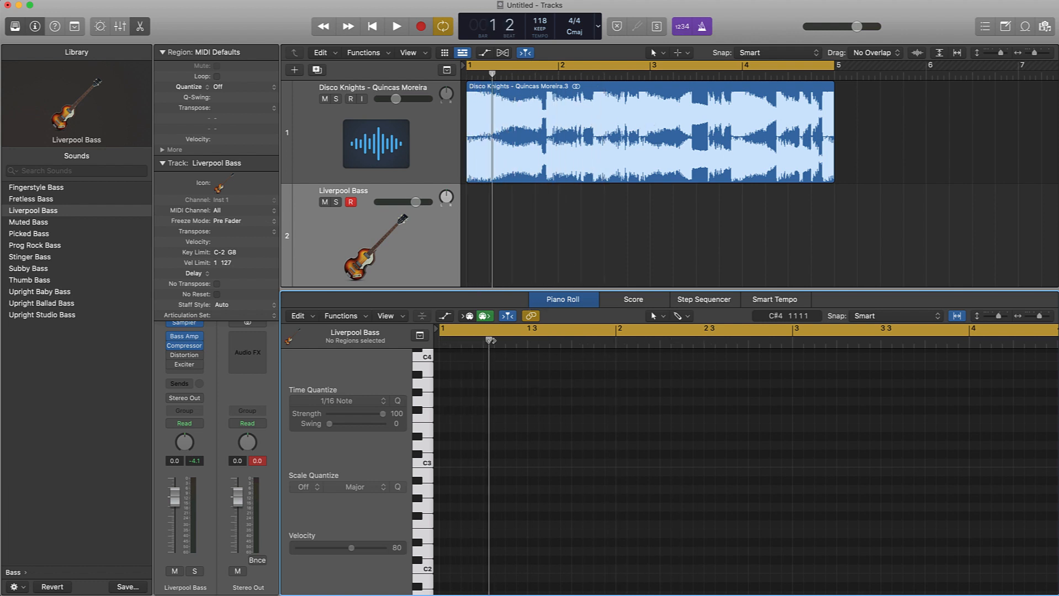
{"action": "left_click_drag", "start_coordinate": [491, 341], "coordinate": [661, 373]}
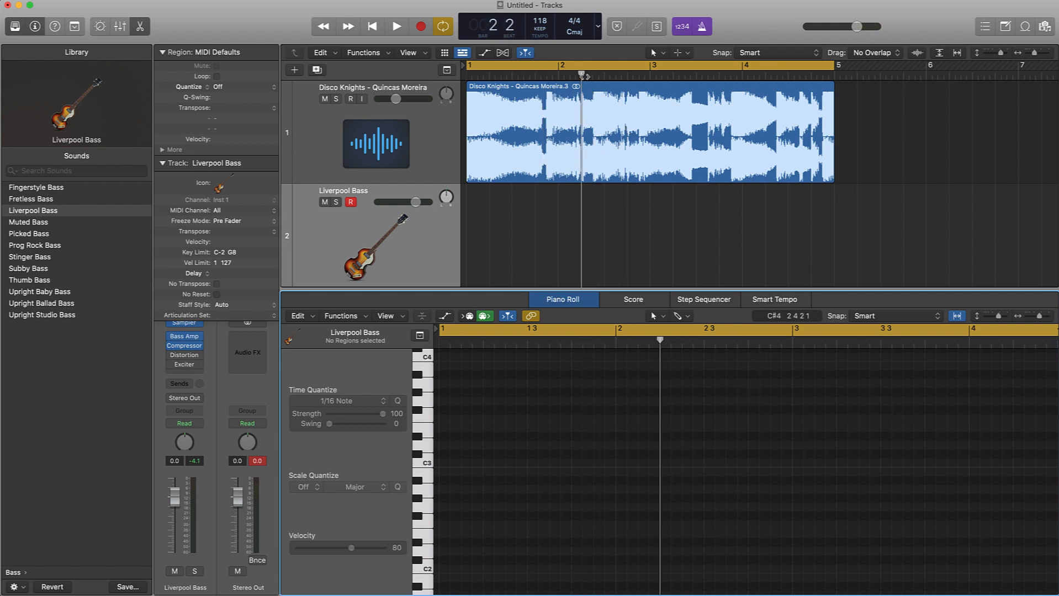
Match the Piano Roll's timeline scale to the Tracks area so its bars line up with the Disco Knights region.
{"action": "scroll", "coordinate": [590, 79], "scroll_direction": "up", "scroll_amount": 5}
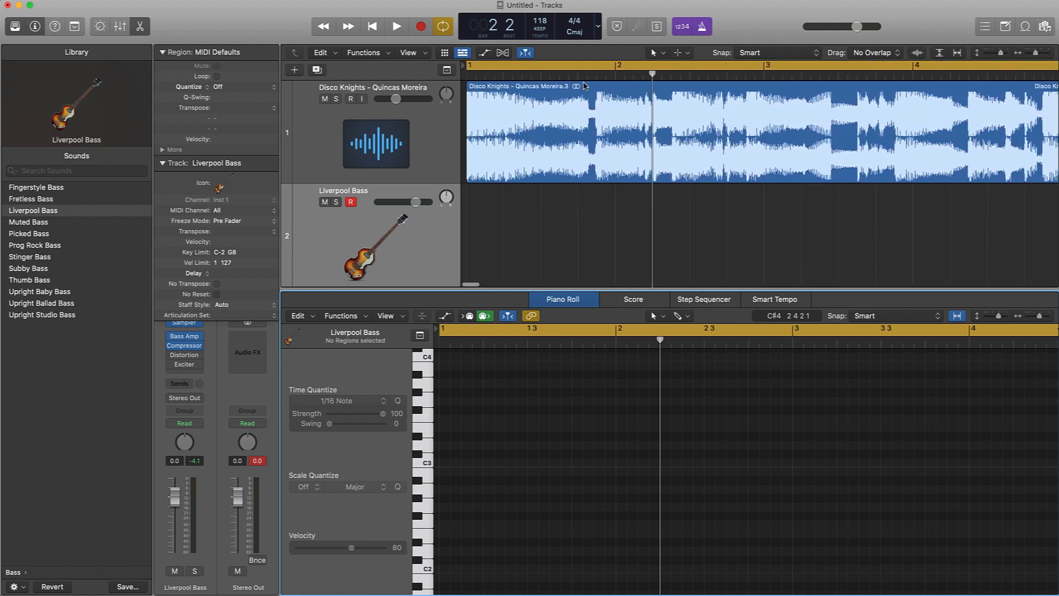
{"action": "scroll", "coordinate": [585, 85], "scroll_direction": "down", "scroll_amount": 1}
{"action": "scroll", "coordinate": [583, 86], "scroll_direction": "up", "scroll_amount": 2}
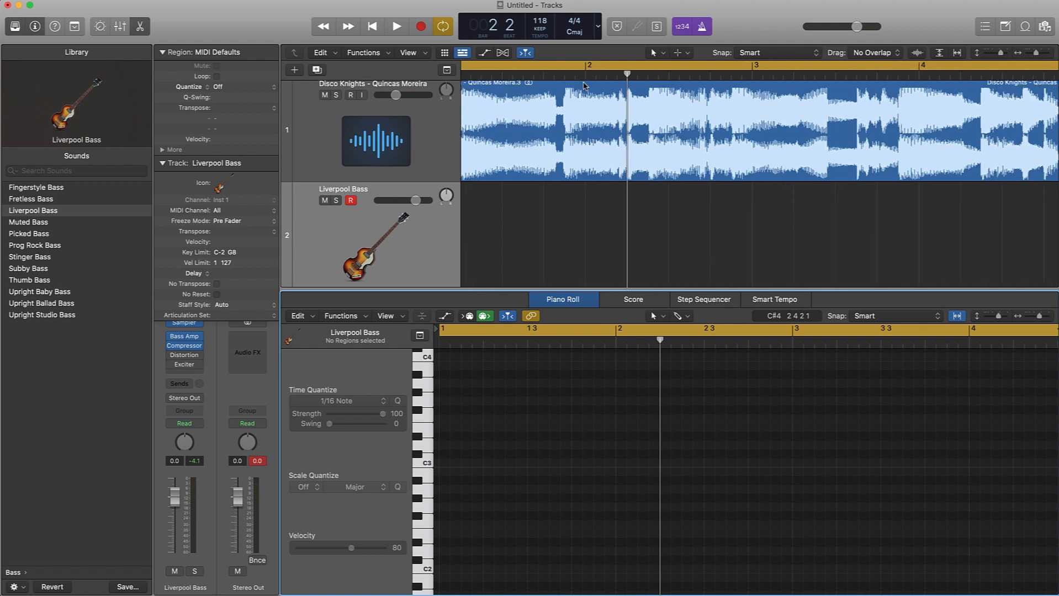
{"action": "scroll", "coordinate": [583, 86], "scroll_direction": "down", "scroll_amount": 1}
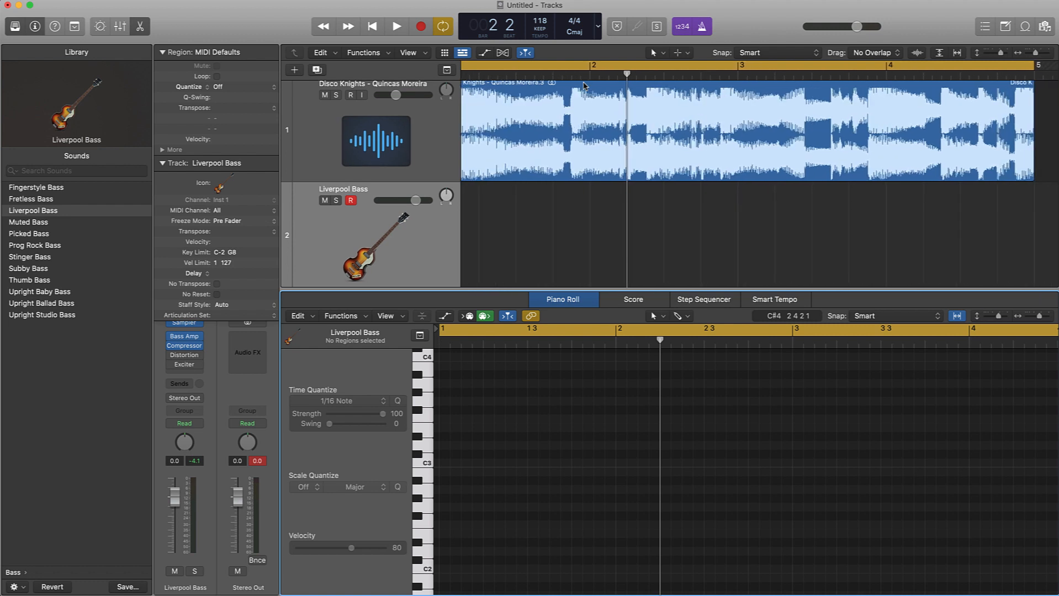
{"action": "scroll", "coordinate": [678, 359], "scroll_direction": "right", "scroll_amount": 3}
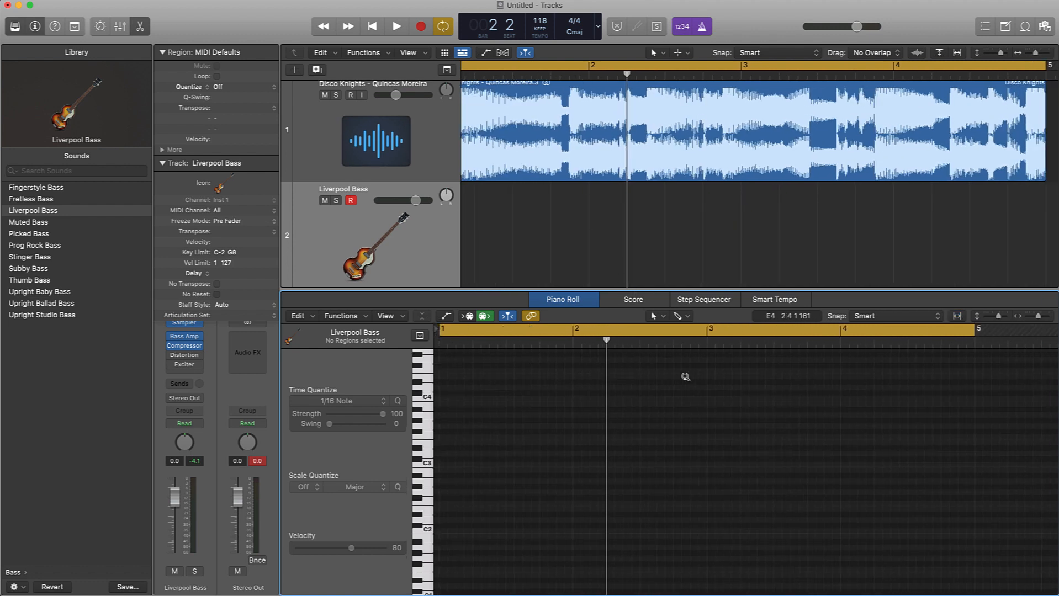
{"action": "scroll", "coordinate": [685, 377], "scroll_direction": "down", "scroll_amount": 3}
{"action": "scroll", "coordinate": [651, 365], "scroll_direction": "left", "scroll_amount": 2}
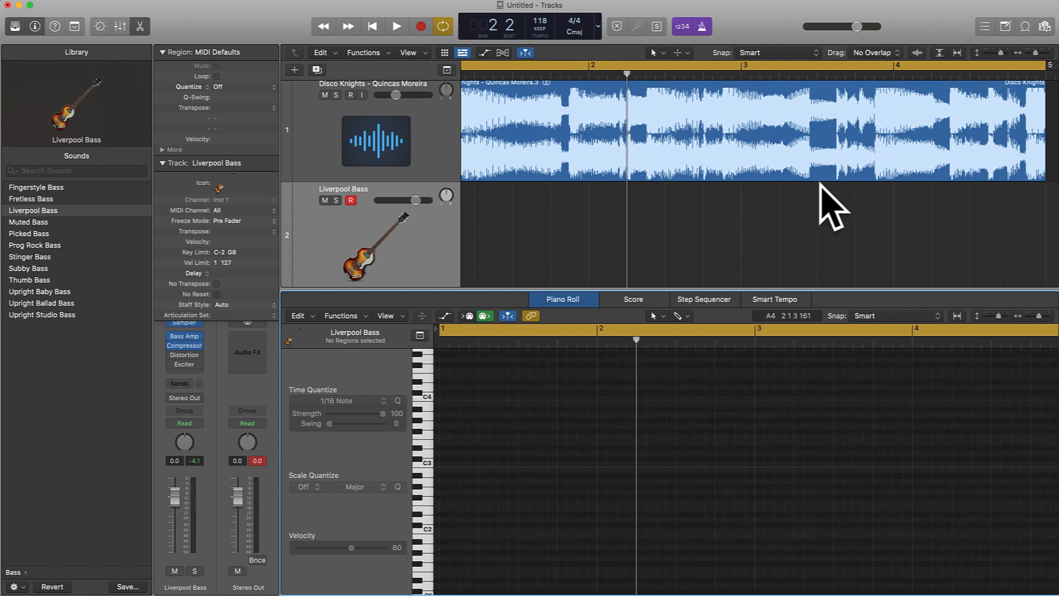
{"action": "scroll", "coordinate": [745, 378], "scroll_direction": "up", "scroll_amount": 3}
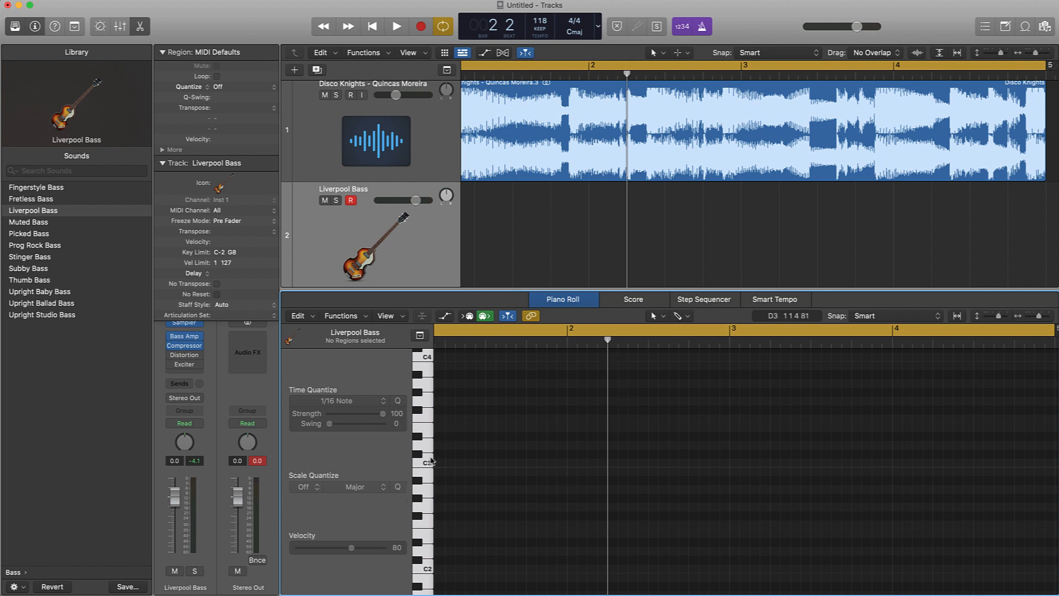
Play the opening of the Disco Knights sample and audition bass keys down to G1 to identify the first note's pitch.
{"action": "key", "text": "Return"}
{"action": "key", "text": "space"}
{"action": "key", "text": "space"}
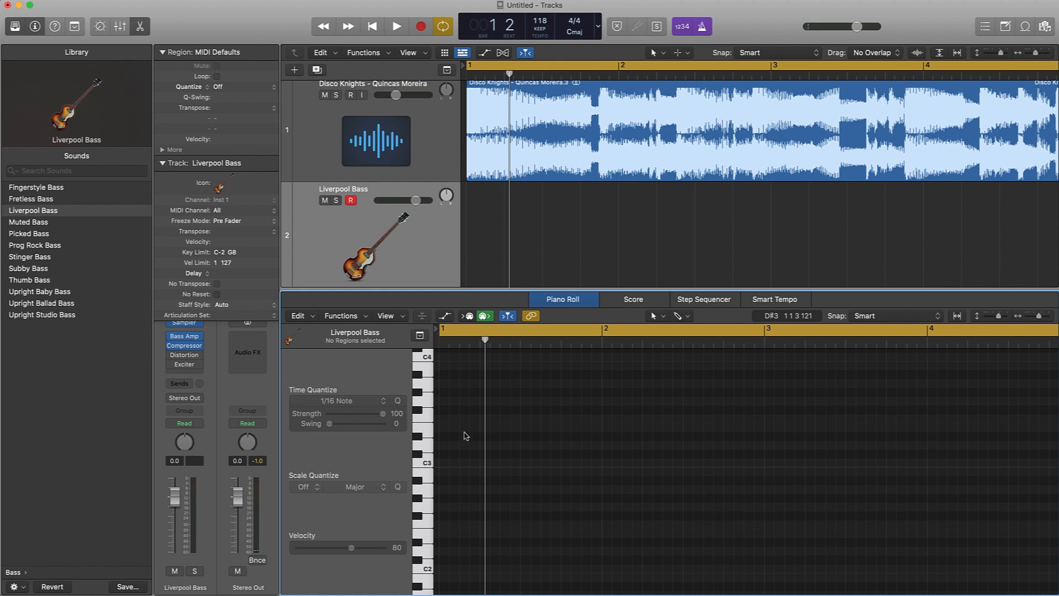
{"action": "key", "text": "space"}
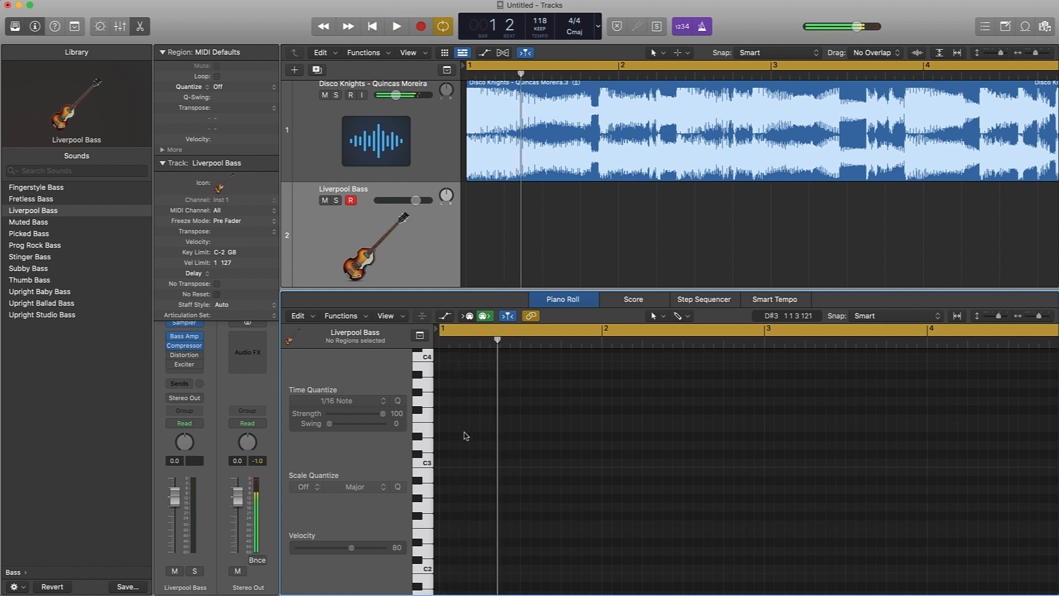
{"action": "left_click", "coordinate": [425, 441]}
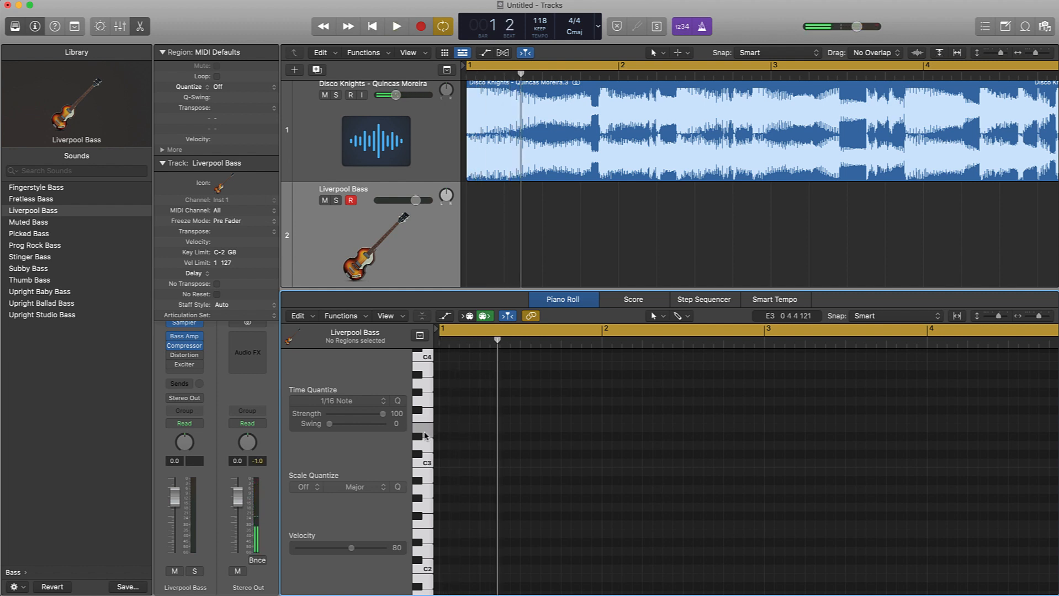
{"action": "left_click_drag", "start_coordinate": [425, 438], "coordinate": [429, 405]}
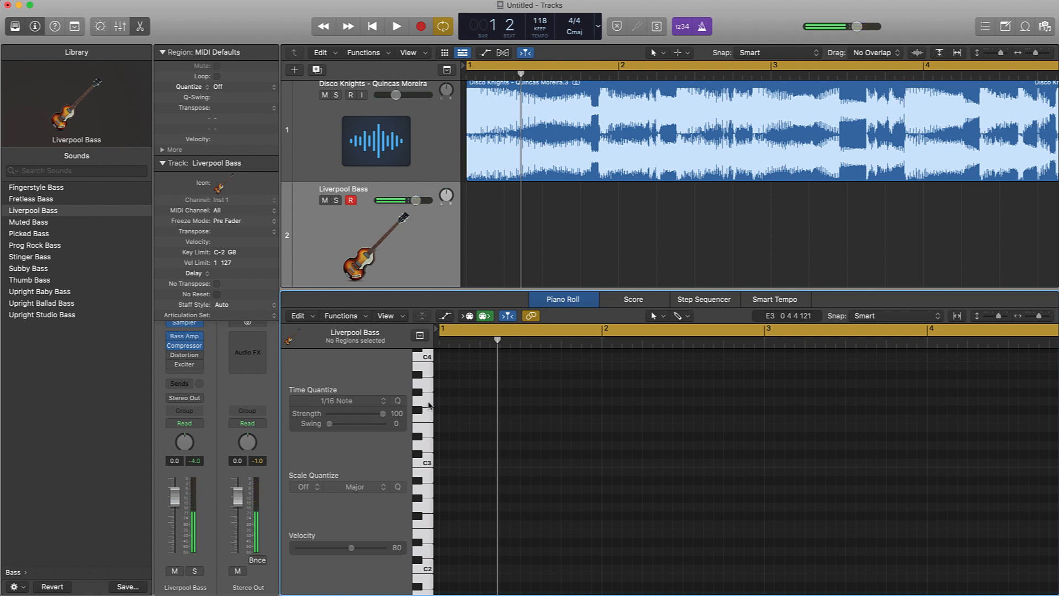
{"action": "scroll", "coordinate": [429, 512], "scroll_direction": "down", "scroll_amount": 3}
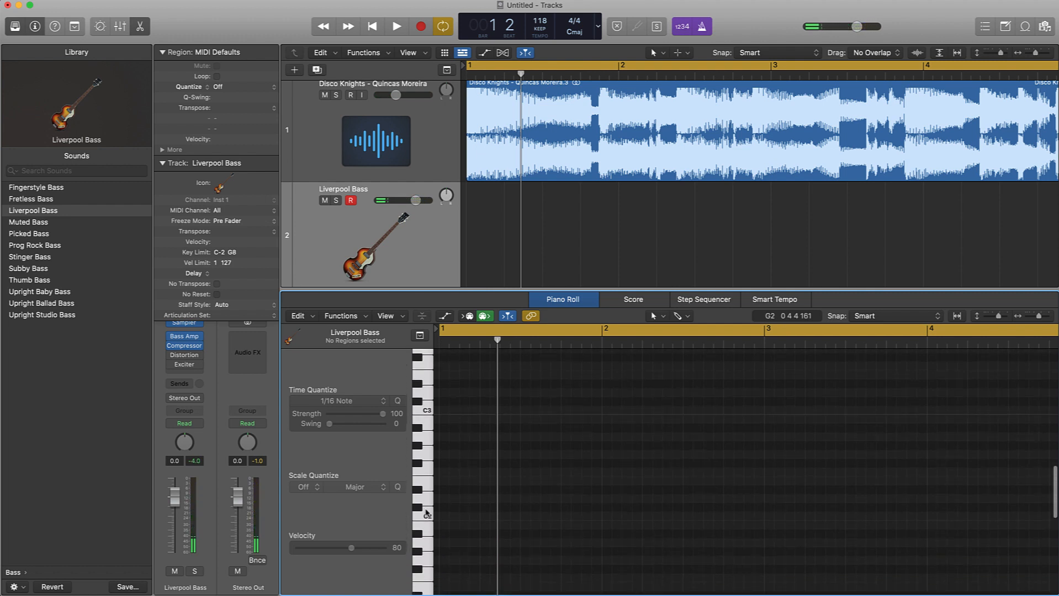
{"action": "left_click", "coordinate": [427, 445]}
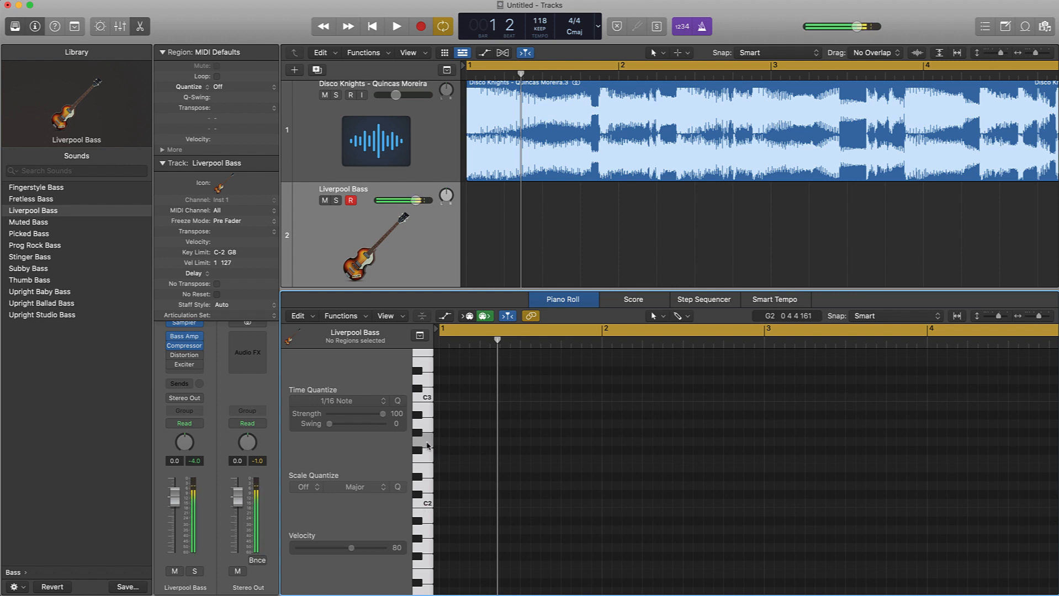
{"action": "scroll", "coordinate": [428, 472], "scroll_direction": "down", "scroll_amount": 2}
{"action": "left_click", "coordinate": [427, 504]}
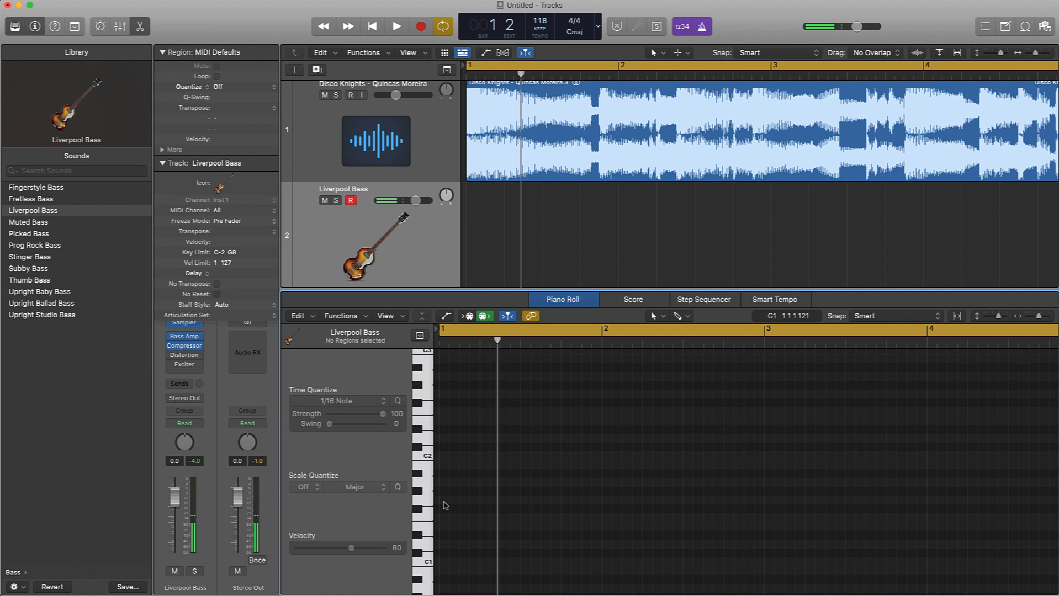
Draw a G1 note at the start of bar 1 and adjust its length to end within beat 4, matching the audio.
{"action": "left_click", "coordinate": [446, 503]}
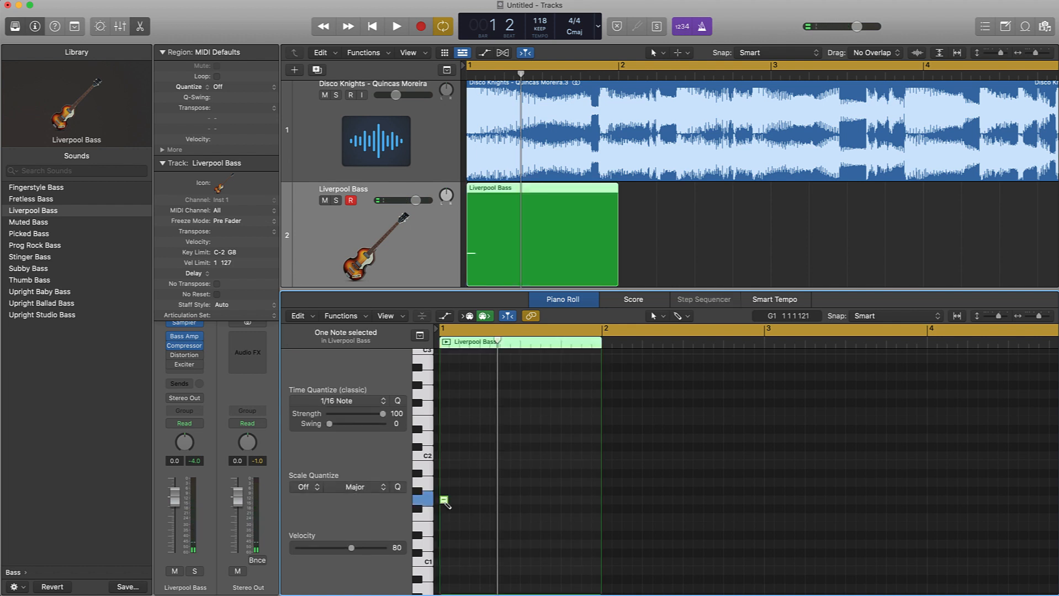
{"action": "left_click_drag", "start_coordinate": [447, 500], "coordinate": [586, 501]}
{"action": "key", "text": "space"}
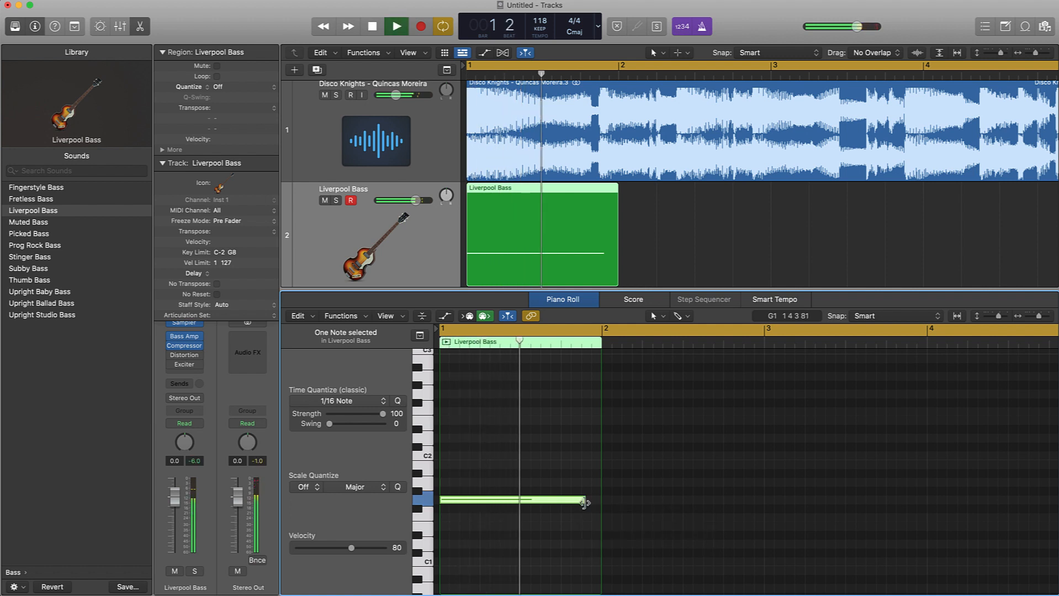
{"action": "key", "text": "space"}
{"action": "left_click_drag", "start_coordinate": [584, 501], "coordinate": [578, 501]}
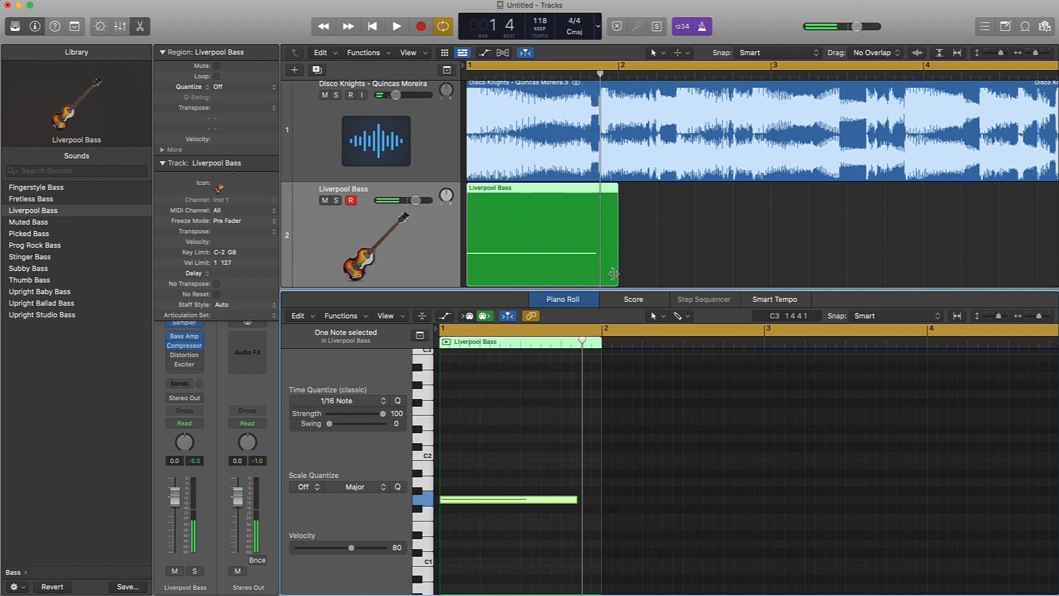
Extend the Liverpool Bass region to the end of the Disco Knights region and play bar 1 up to the second bass note.
{"action": "left_click_drag", "start_coordinate": [613, 274], "coordinate": [937, 278]}
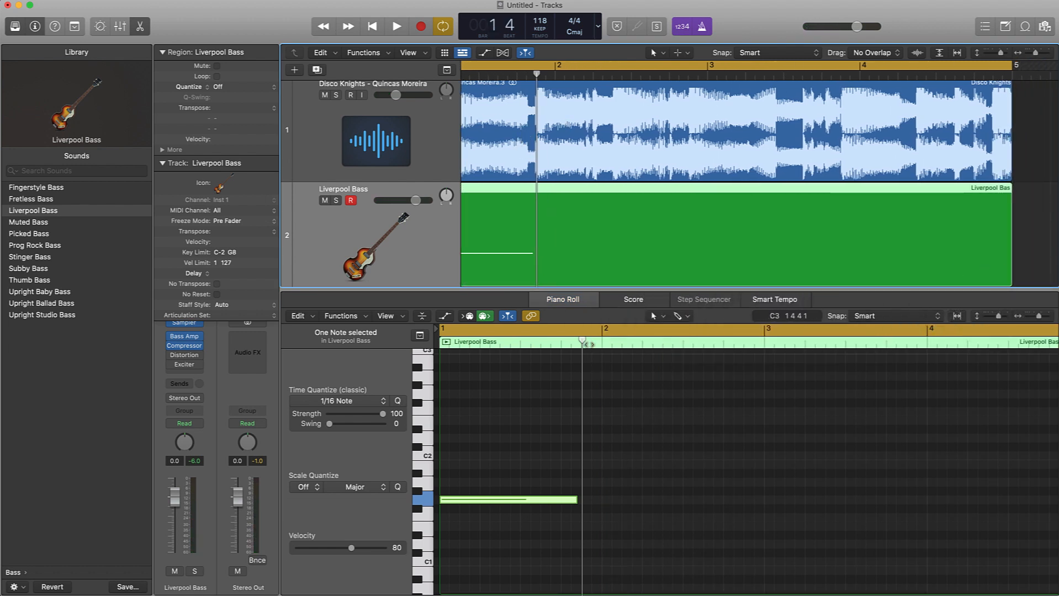
{"action": "left_click_drag", "start_coordinate": [582, 344], "coordinate": [440, 354]}
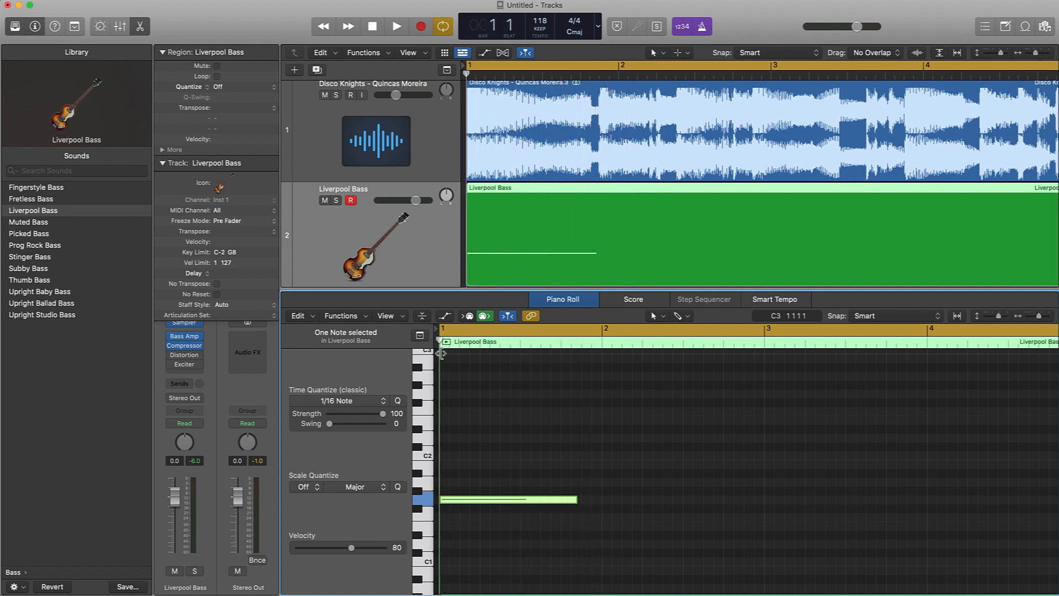
{"action": "key", "text": "space"}
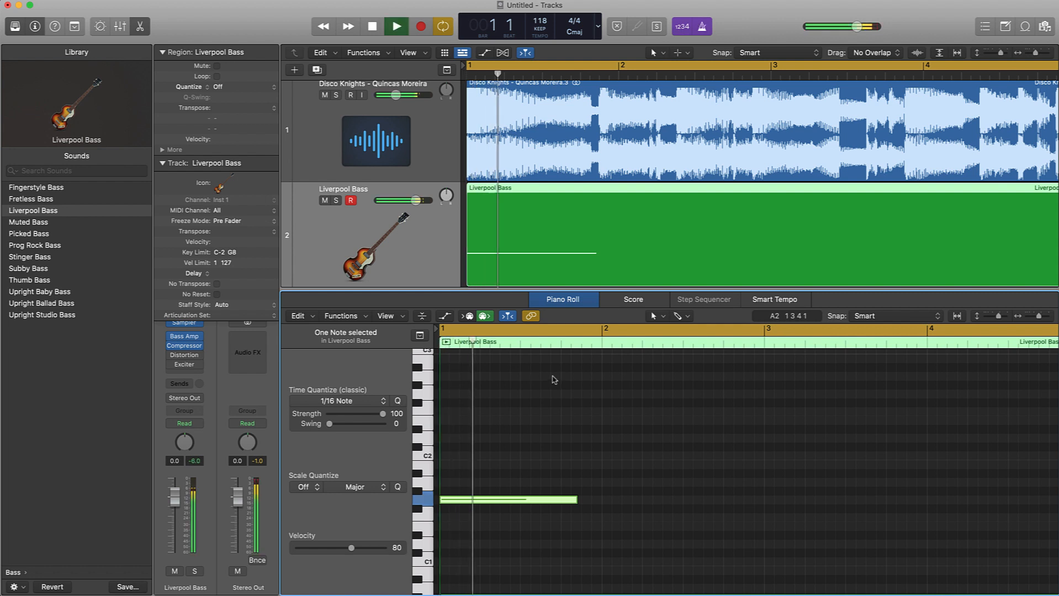
{"action": "key", "text": "space"}
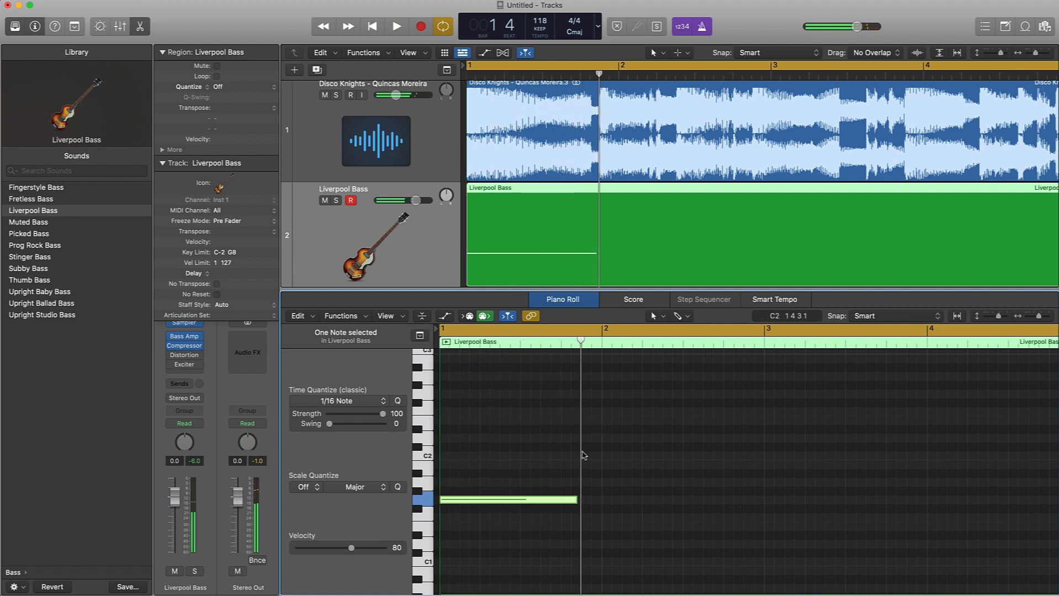
Audition the keys below G1 and add an F1 note at bar 1, beat 4, division 3.
{"action": "left_click", "coordinate": [428, 506]}
{"action": "left_click", "coordinate": [419, 518]}
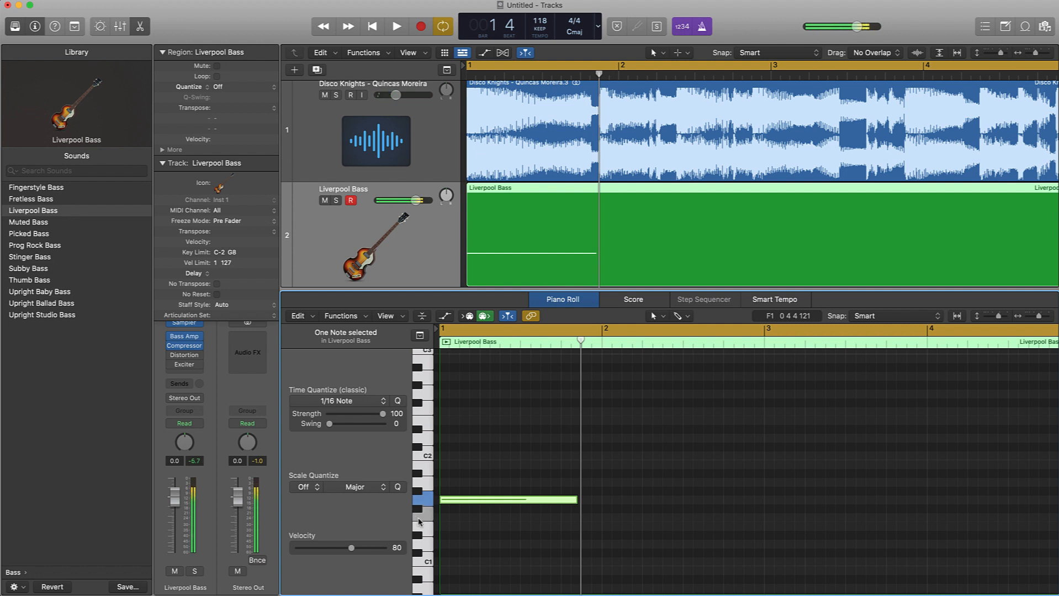
{"action": "left_click", "coordinate": [593, 508]}
{"action": "left_click_drag", "start_coordinate": [594, 511], "coordinate": [595, 520]}
{"action": "left_click", "coordinate": [629, 497]}
Replay the second bass note against the sample and shorten the F1 note to end at bar 2 beat 3.
{"action": "key", "text": "space"}
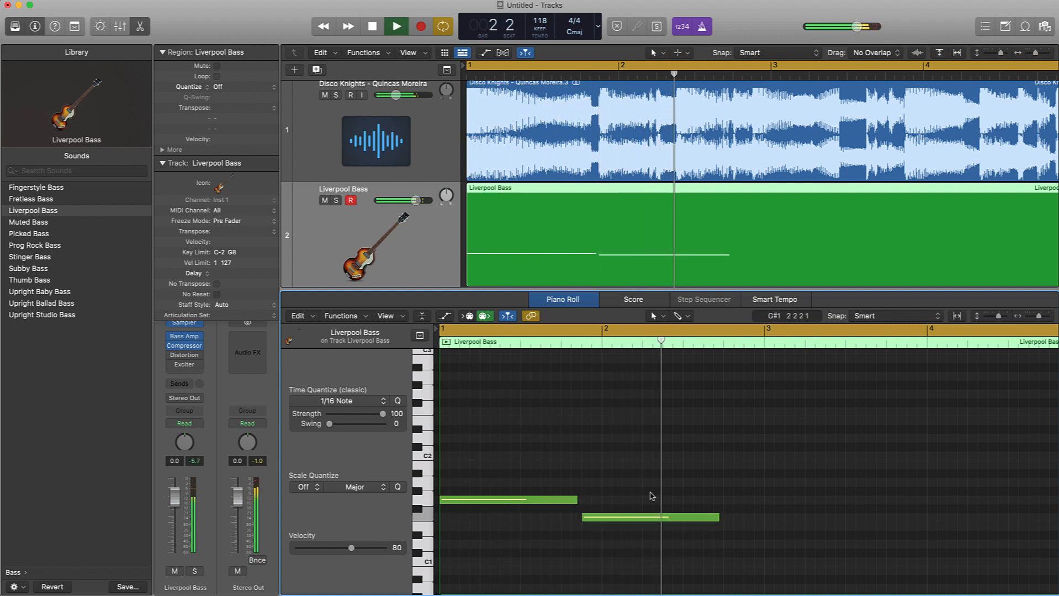
{"action": "key", "text": "space"}
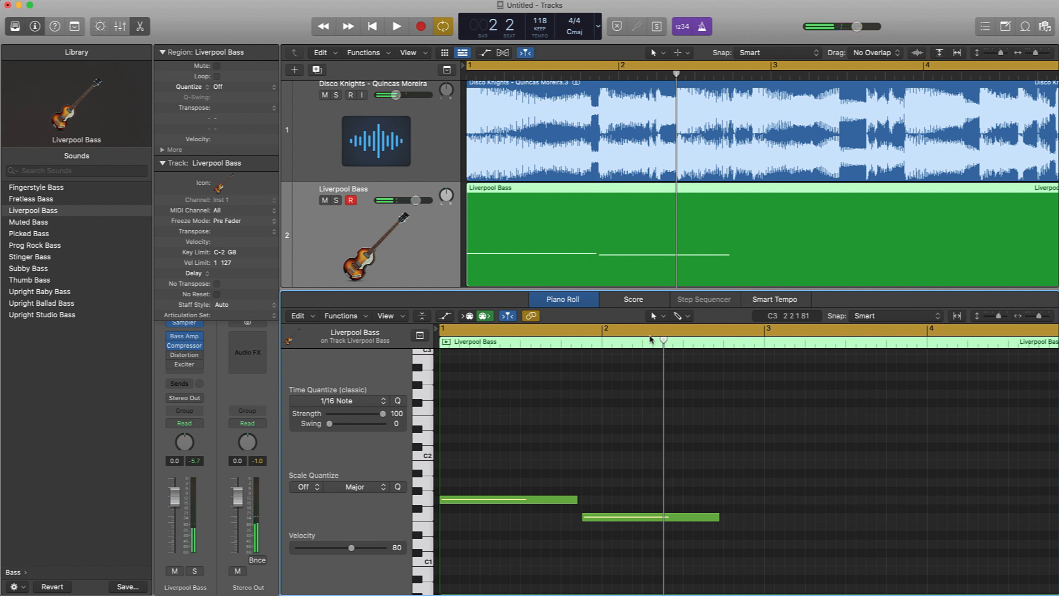
{"action": "key", "text": "space"}
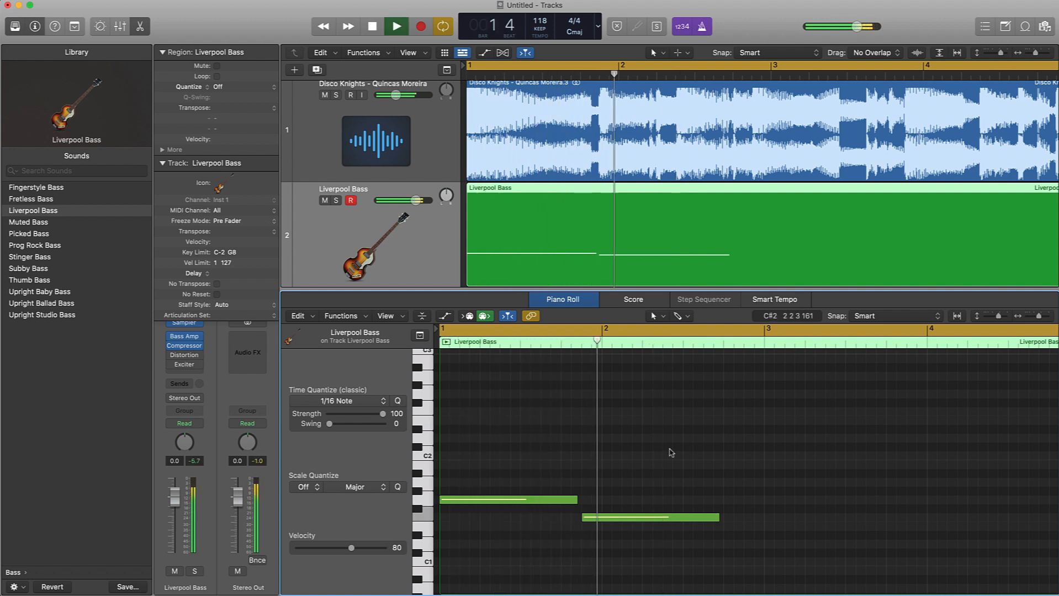
{"action": "key", "text": "space"}
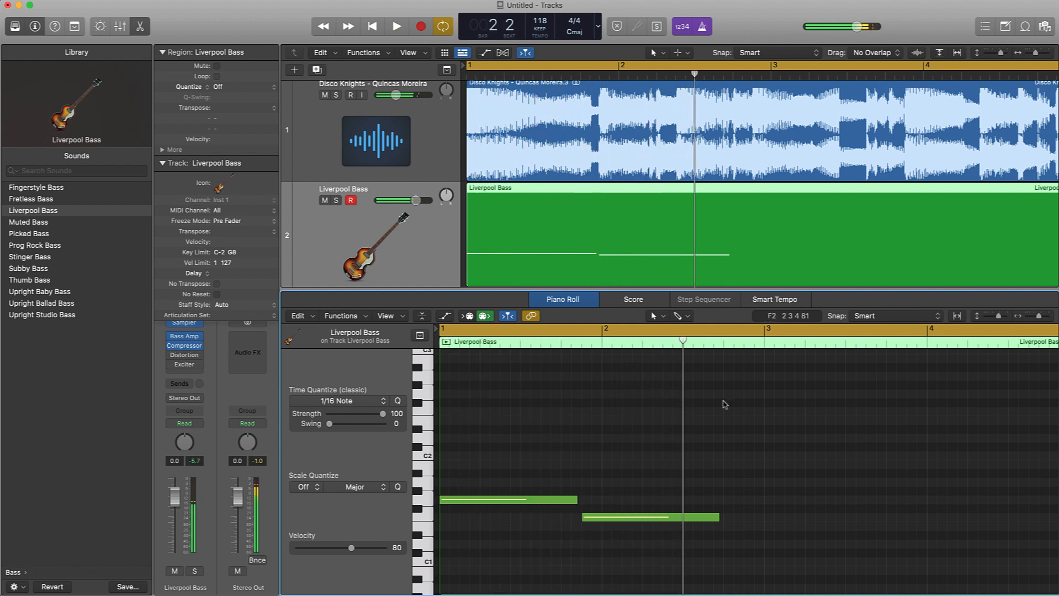
{"action": "left_click", "coordinate": [683, 341]}
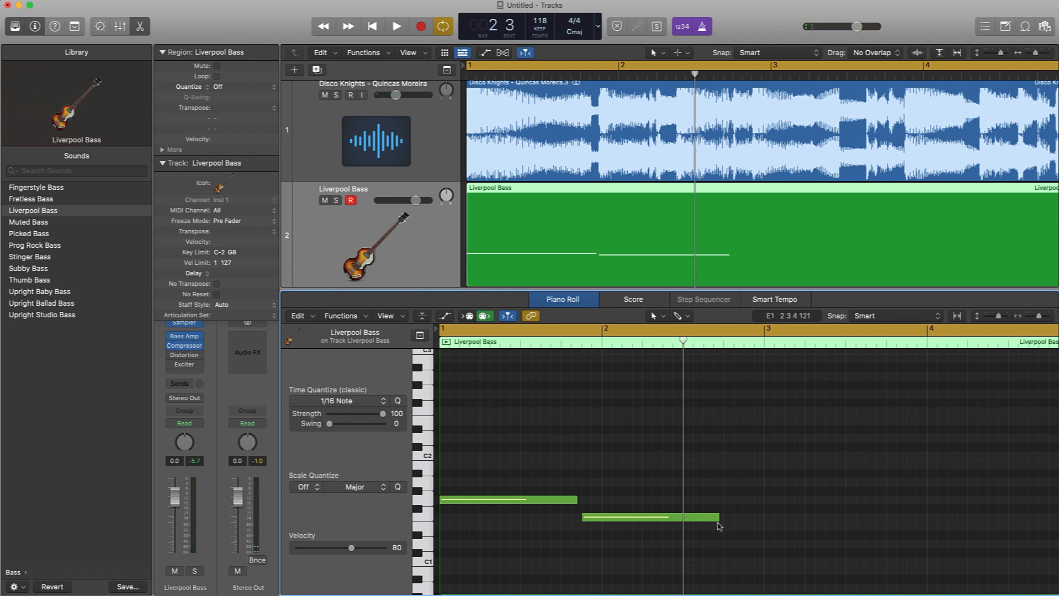
{"action": "mouse_move", "coordinate": [717, 519]}
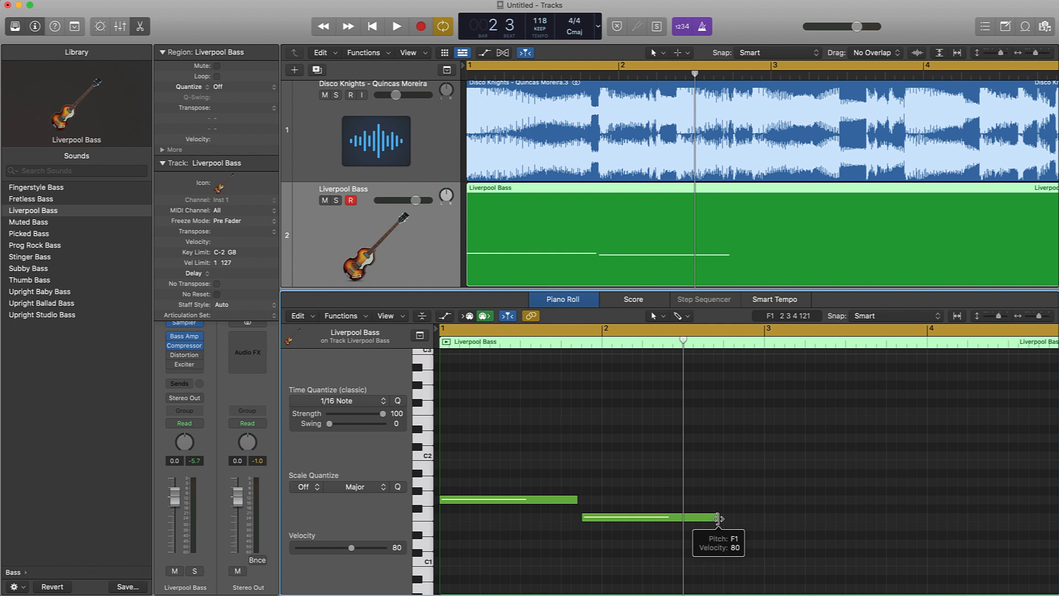
{"action": "left_click_drag", "start_coordinate": [717, 519], "coordinate": [682, 518]}
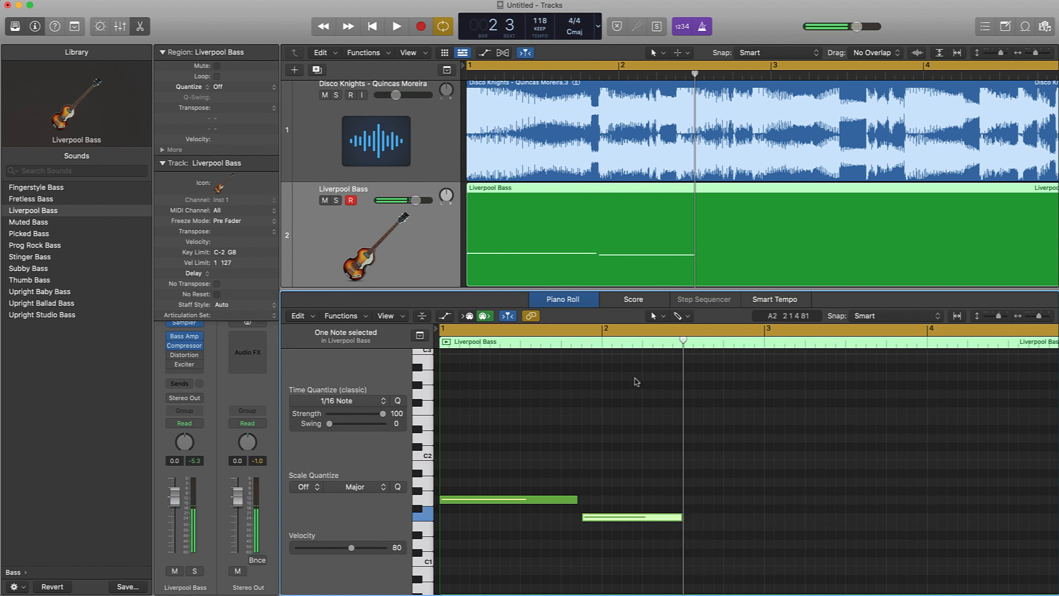
Replay the transition around bar 2 beat 3, add a third bass note there and raise it to A#1.
{"action": "key", "text": "space"}
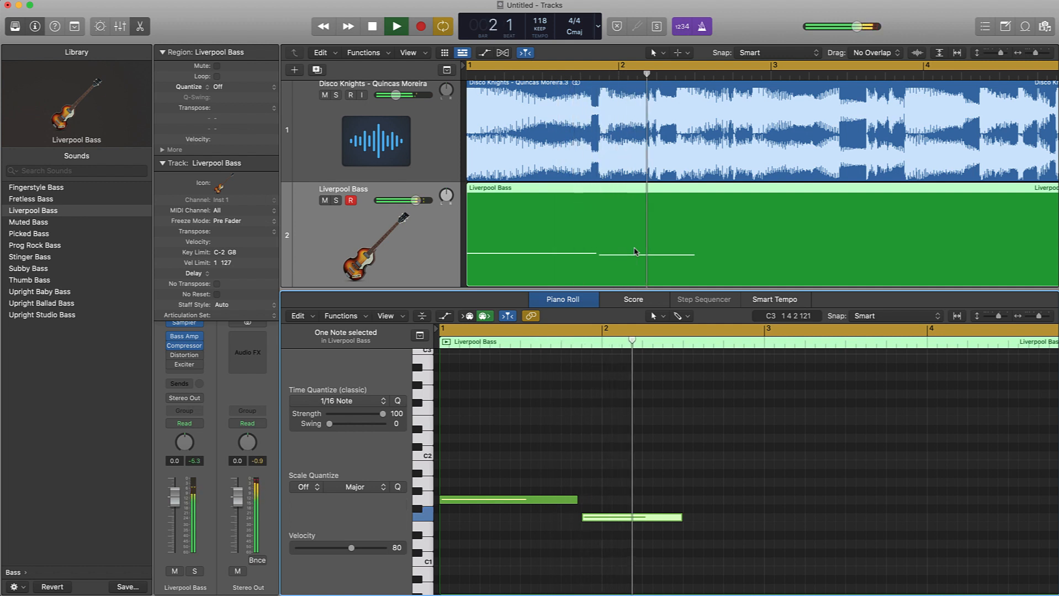
{"action": "key", "text": "space"}
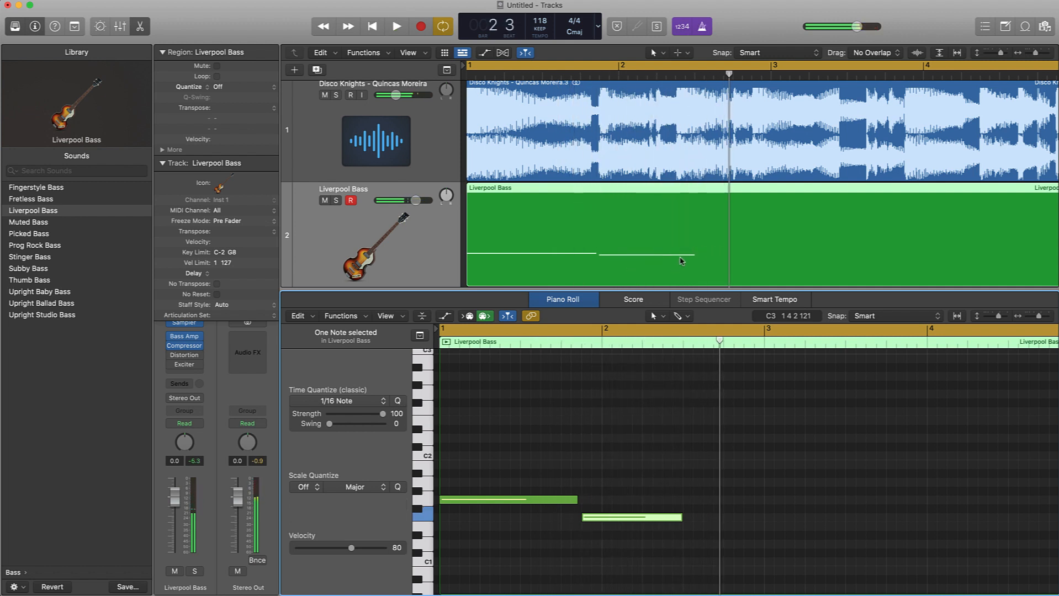
{"action": "double_click", "coordinate": [686, 344]}
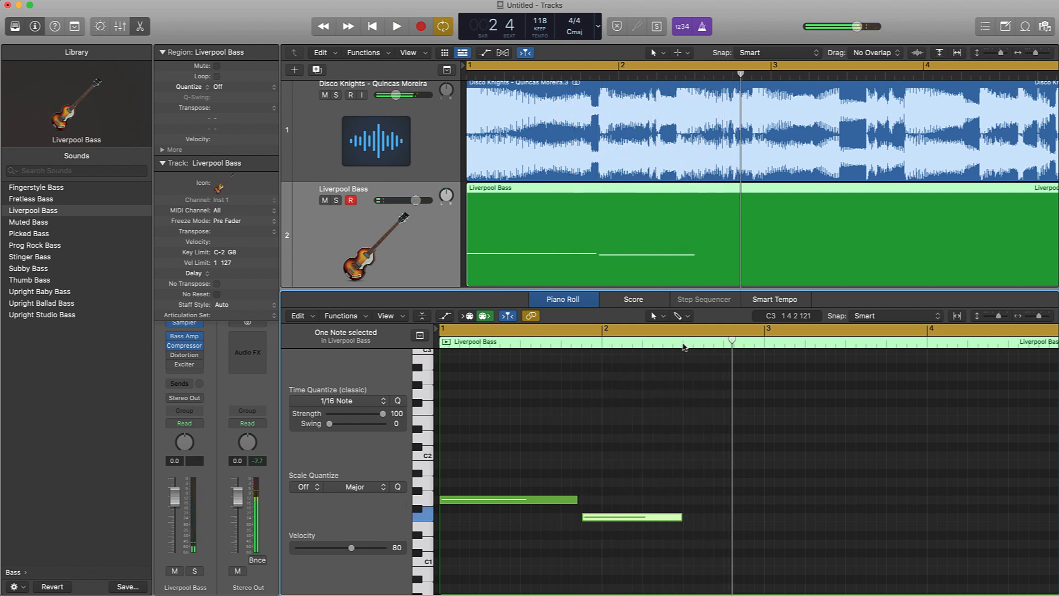
{"action": "left_click", "coordinate": [683, 343]}
{"action": "key", "text": "space"}
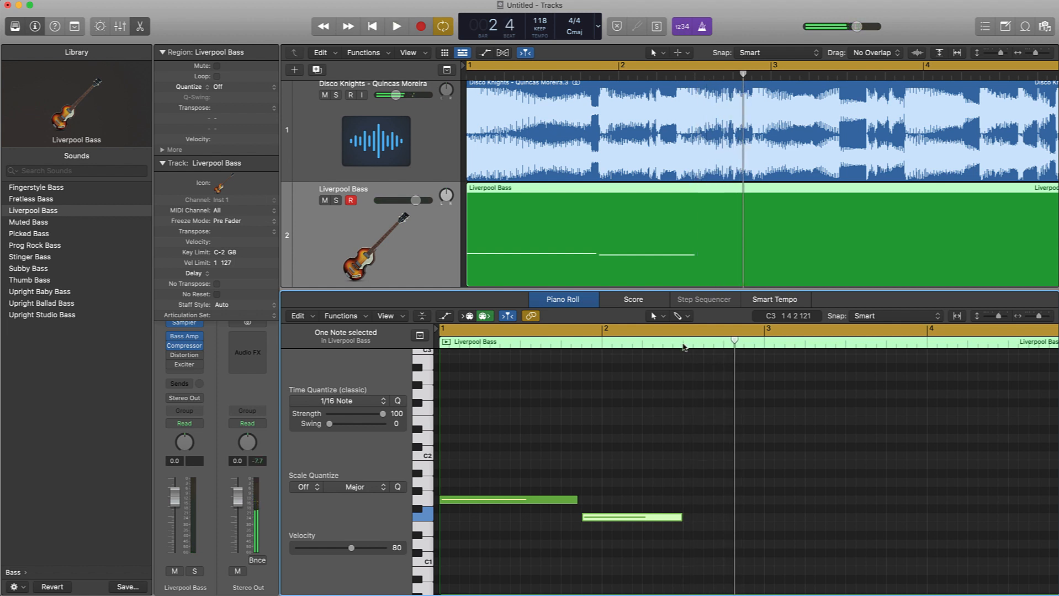
{"action": "left_click", "coordinate": [683, 344]}
{"action": "left_click", "coordinate": [687, 500], "text": "super"}
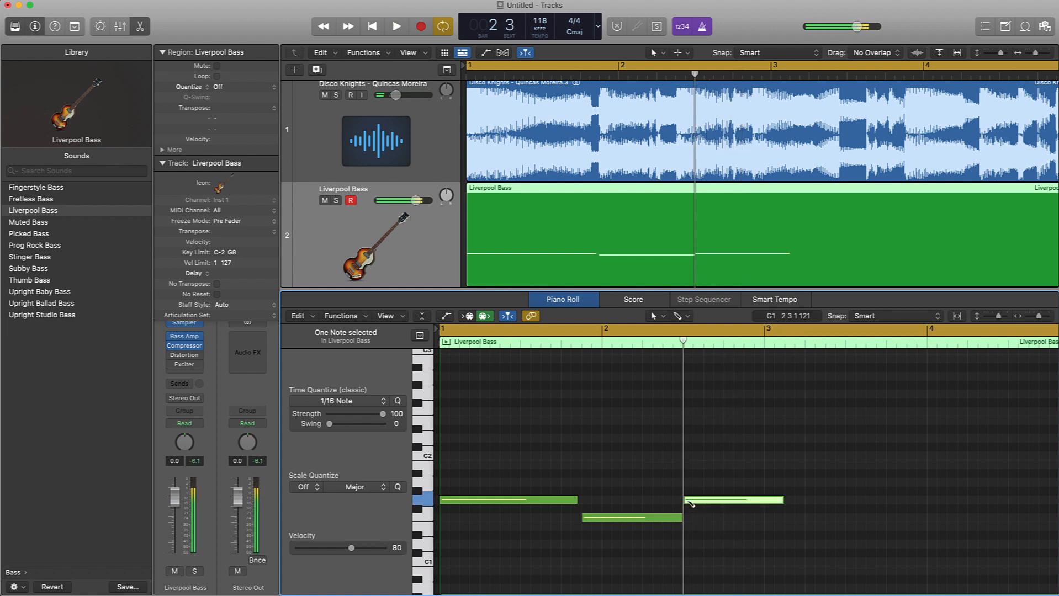
{"action": "left_click_drag", "start_coordinate": [689, 503], "coordinate": [687, 473]}
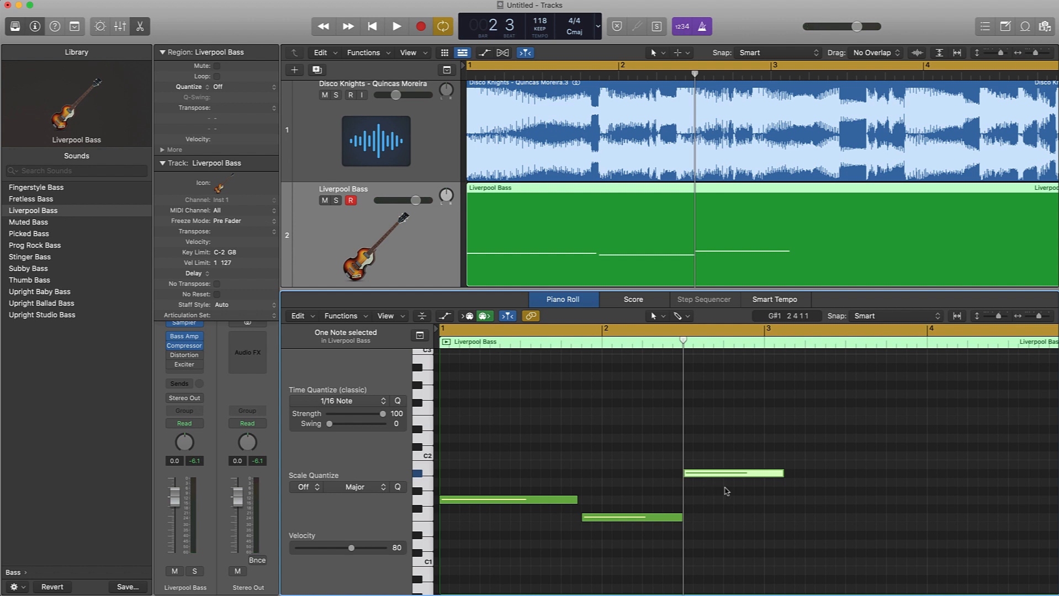
Replay the line, move the A#1 note to bar 2, beat 2, division 3, and trim the F1 note to end there.
{"action": "key", "text": "space"}
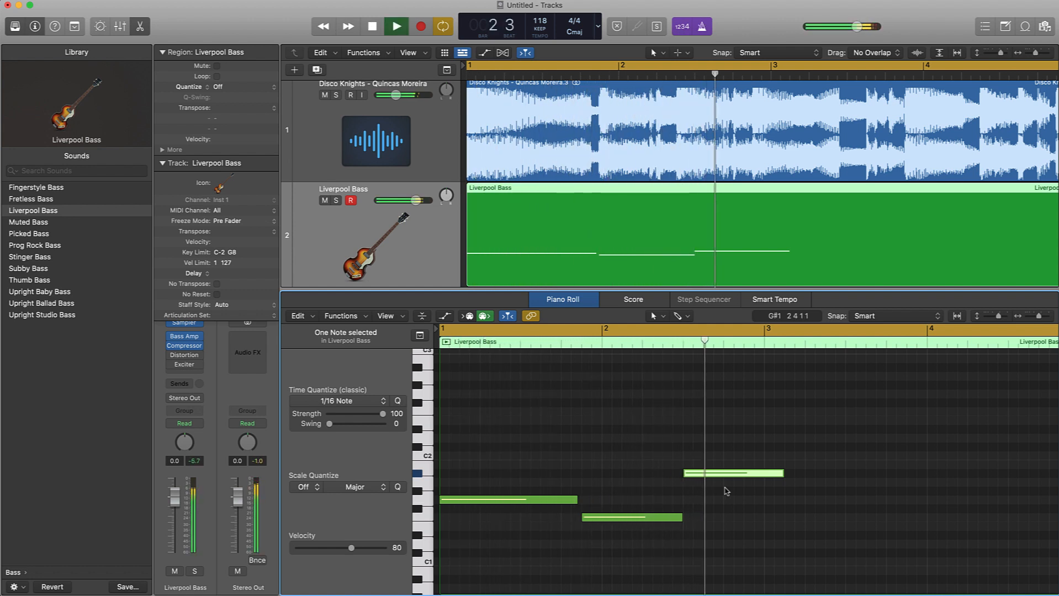
{"action": "key", "text": "space"}
{"action": "key", "text": "space"}
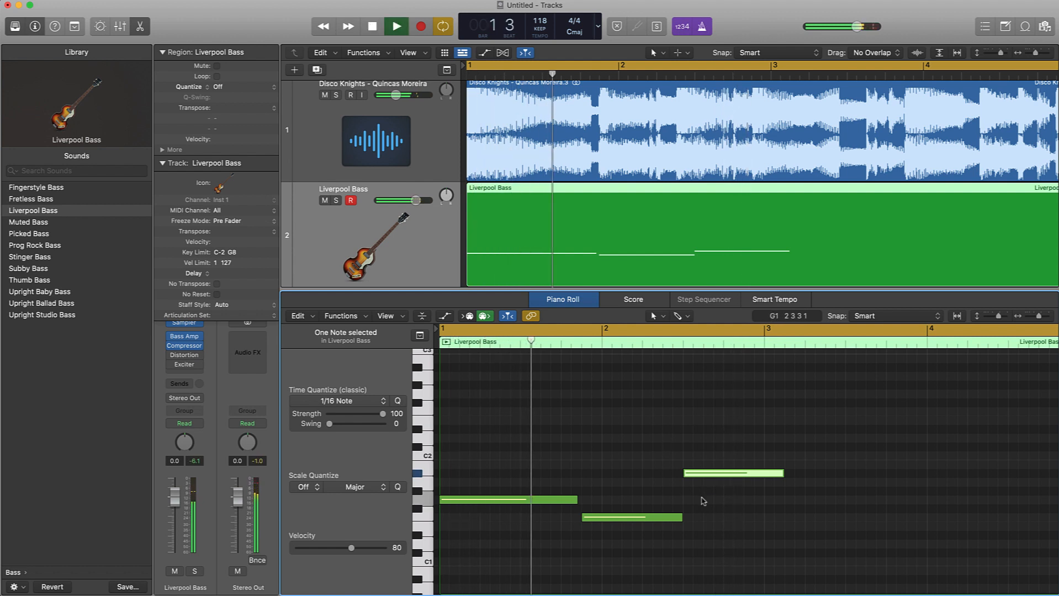
{"action": "key", "text": "space"}
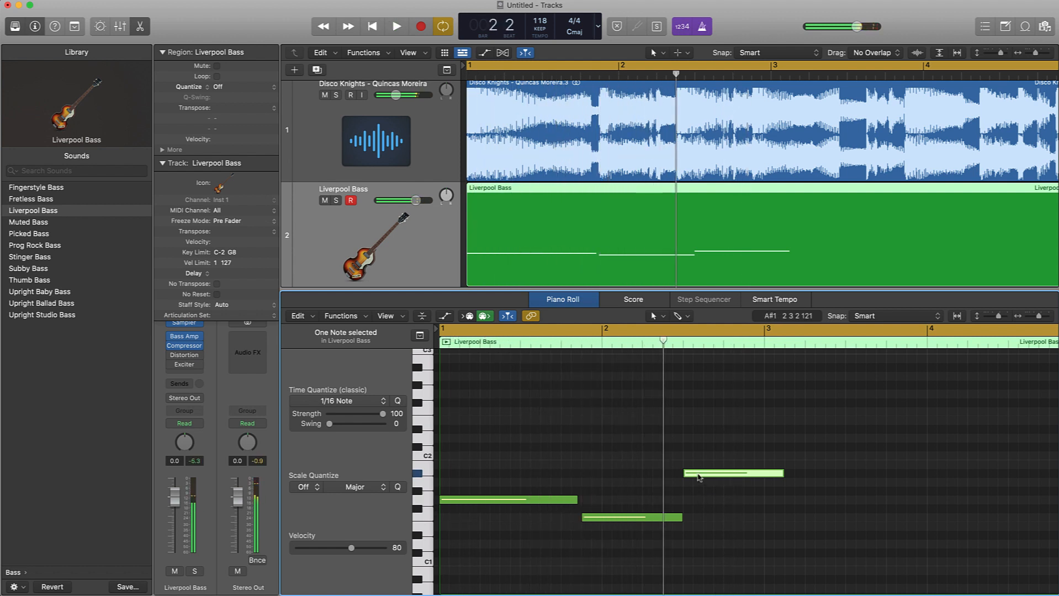
{"action": "left_click_drag", "start_coordinate": [698, 478], "coordinate": [679, 478]}
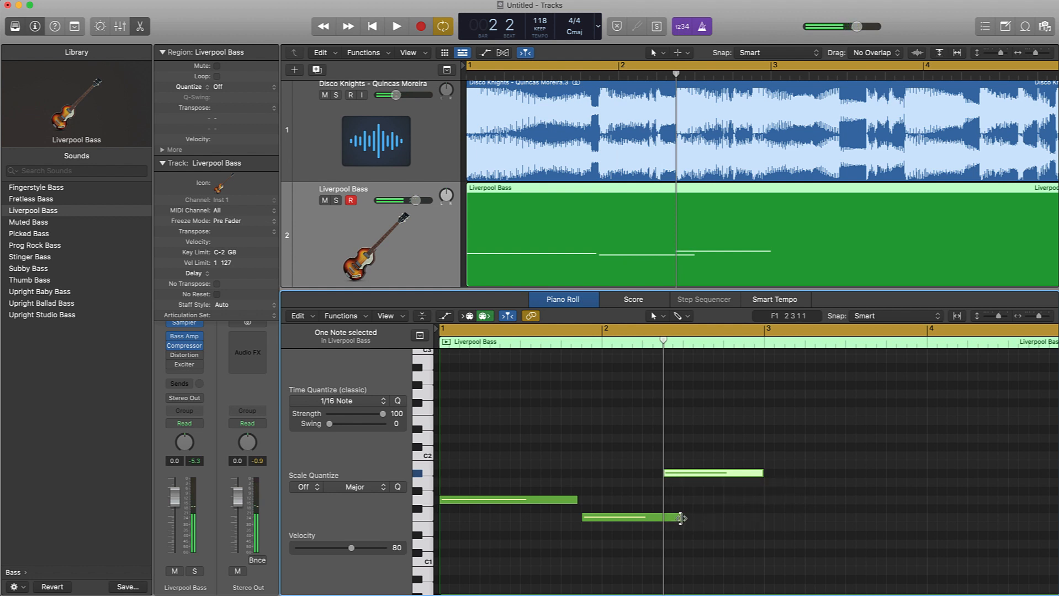
{"action": "left_click_drag", "start_coordinate": [681, 517], "coordinate": [661, 519]}
Replay the line up to bar 3, add a fourth bass note at bar 3 beat 1, and raise it to D#2.
{"action": "key", "text": "space"}
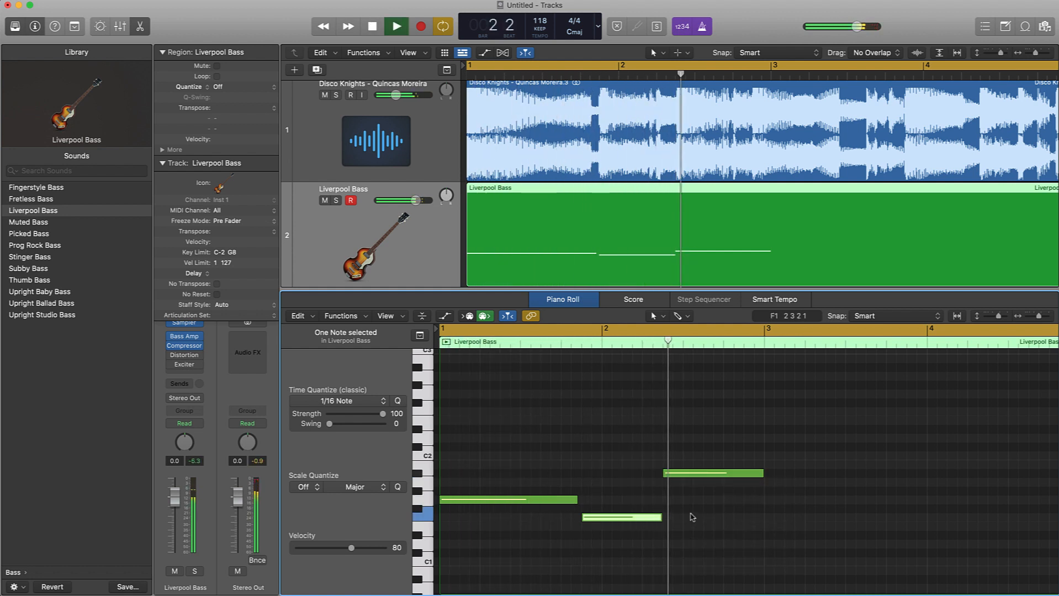
{"action": "key", "text": "space"}
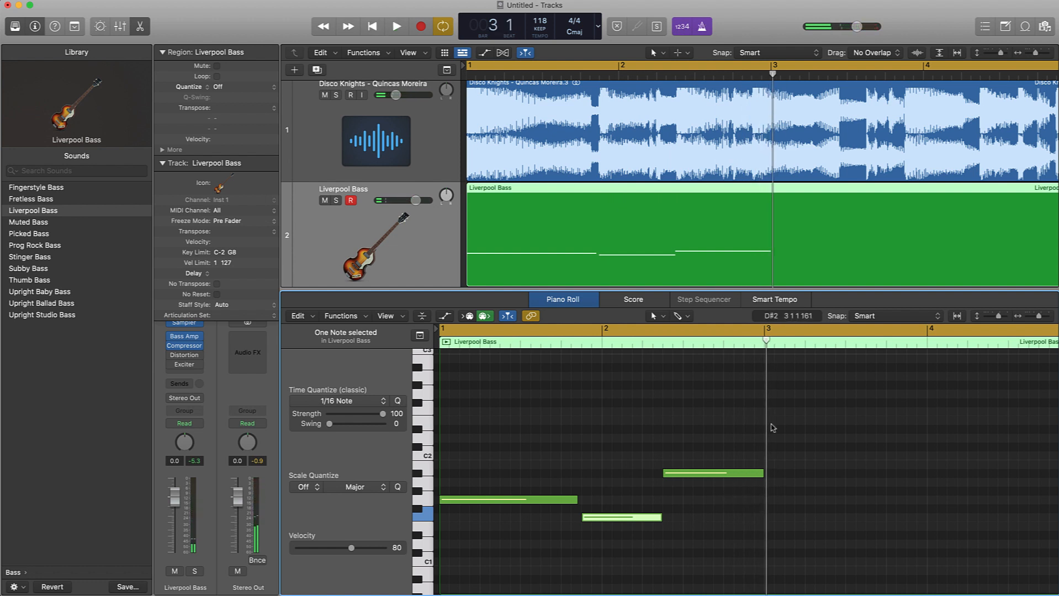
{"action": "key", "text": "space"}
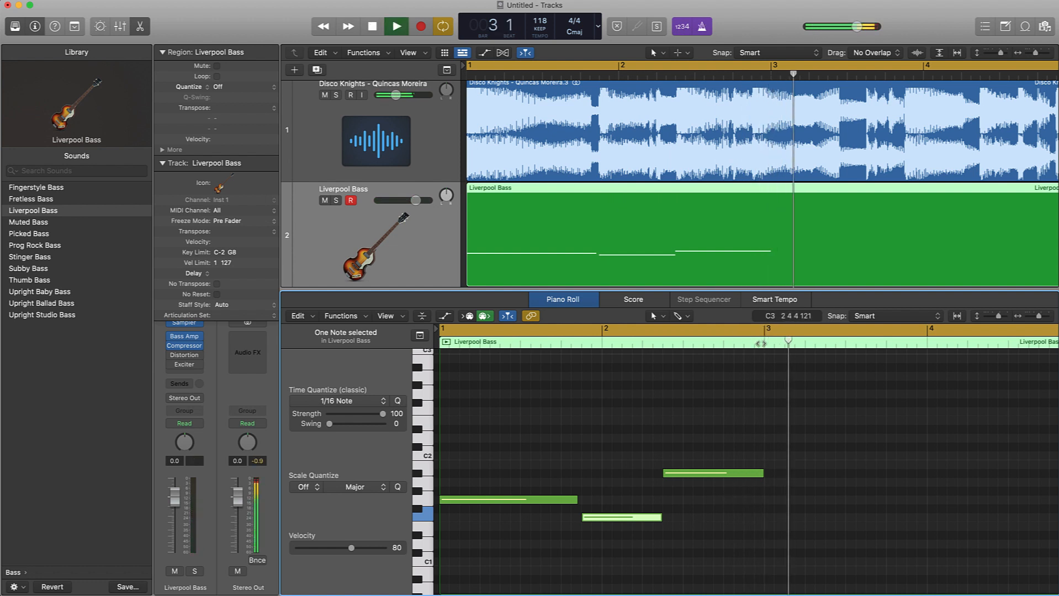
{"action": "key", "text": "space"}
{"action": "left_click", "coordinate": [764, 484], "text": "super"}
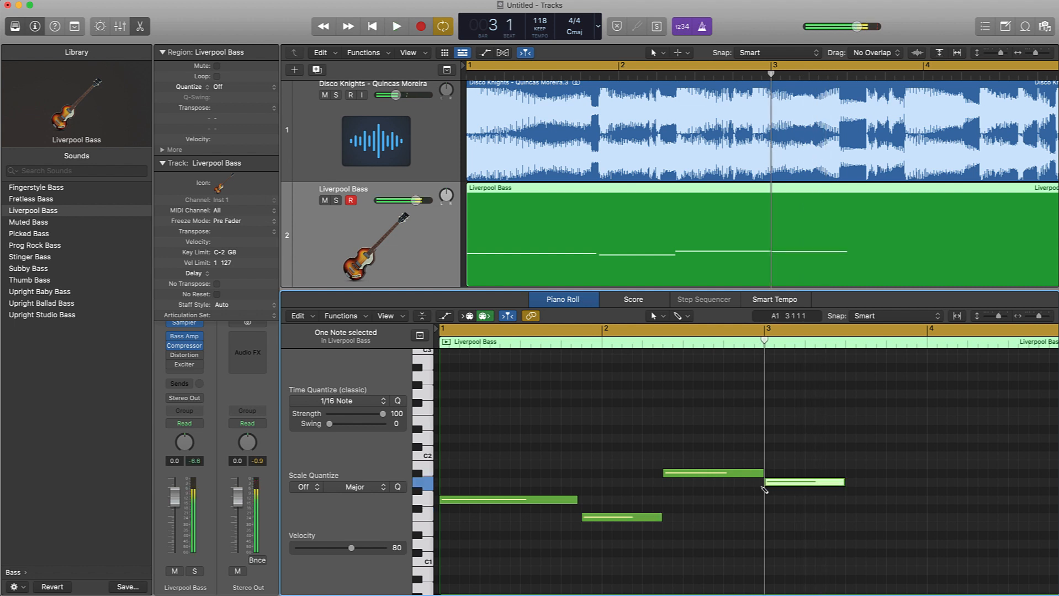
{"action": "left_click_drag", "start_coordinate": [784, 481], "coordinate": [784, 438]}
Replay the line, move the D#2 note to bar 2, beat 4, division 3, and trim the A#1 note to end there.
{"action": "key", "text": "space"}
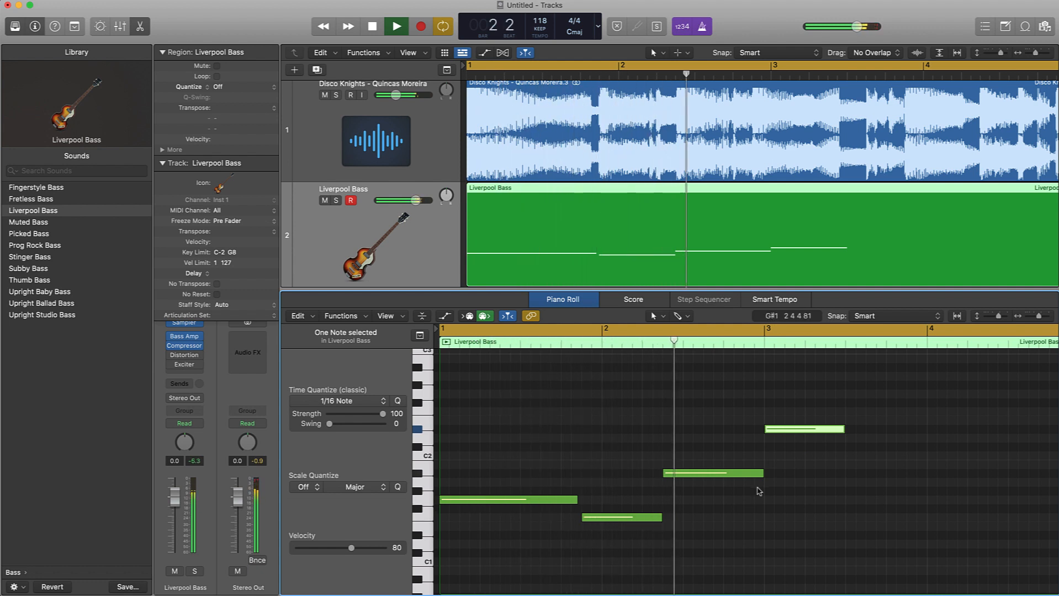
{"action": "key", "text": "space"}
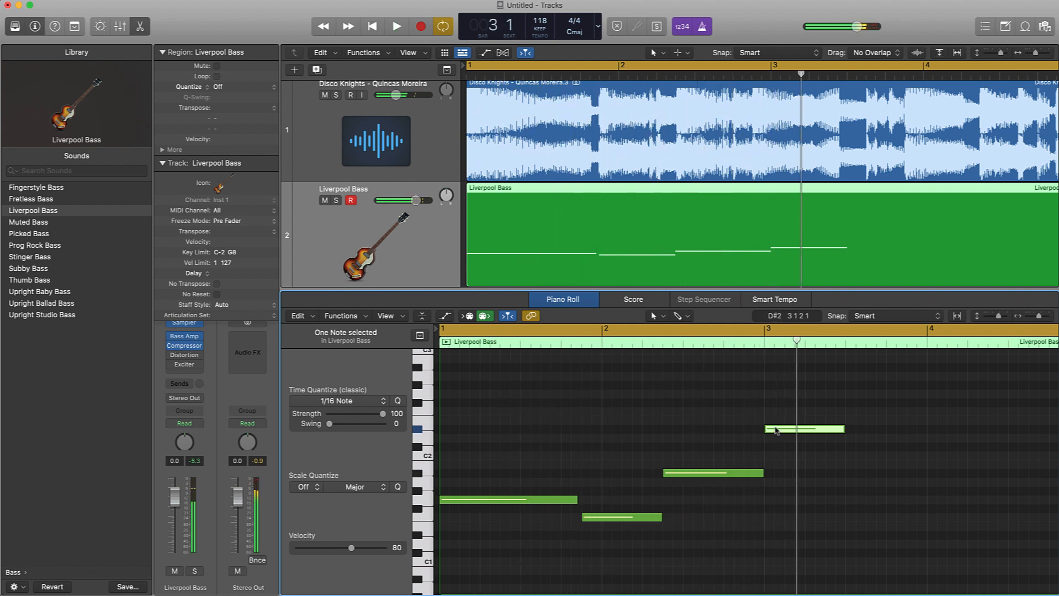
{"action": "left_click_drag", "start_coordinate": [777, 429], "coordinate": [758, 432]}
{"action": "key", "text": "space"}
{"action": "left_click_drag", "start_coordinate": [763, 473], "coordinate": [745, 474]}
{"action": "left_click", "coordinate": [780, 477]}
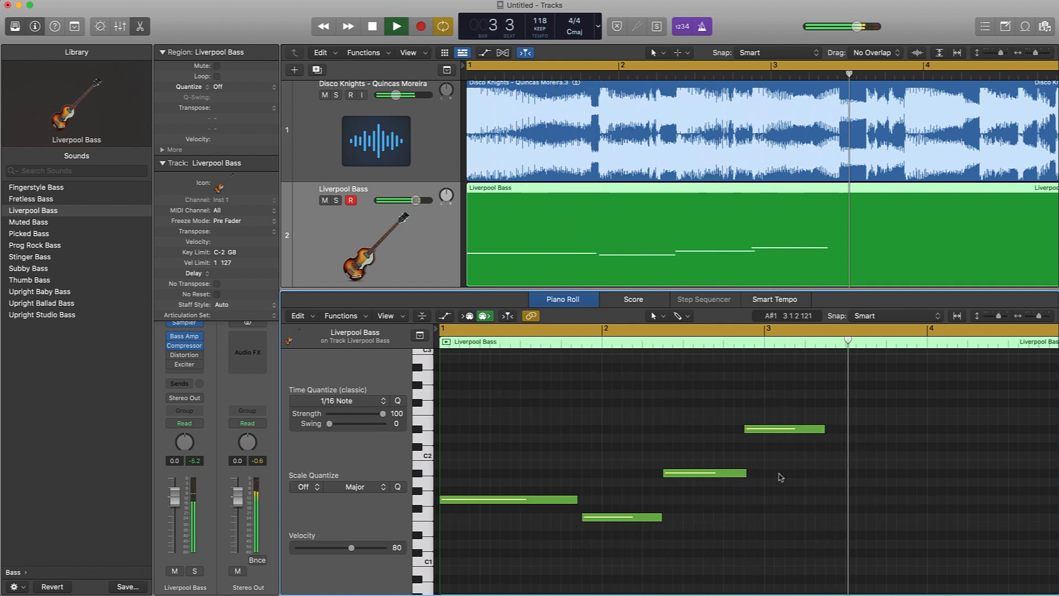
Extend the D#2 note to bar 3, beat 4, division 3, add a D2 note from there, and replay the line.
{"action": "key", "text": "space"}
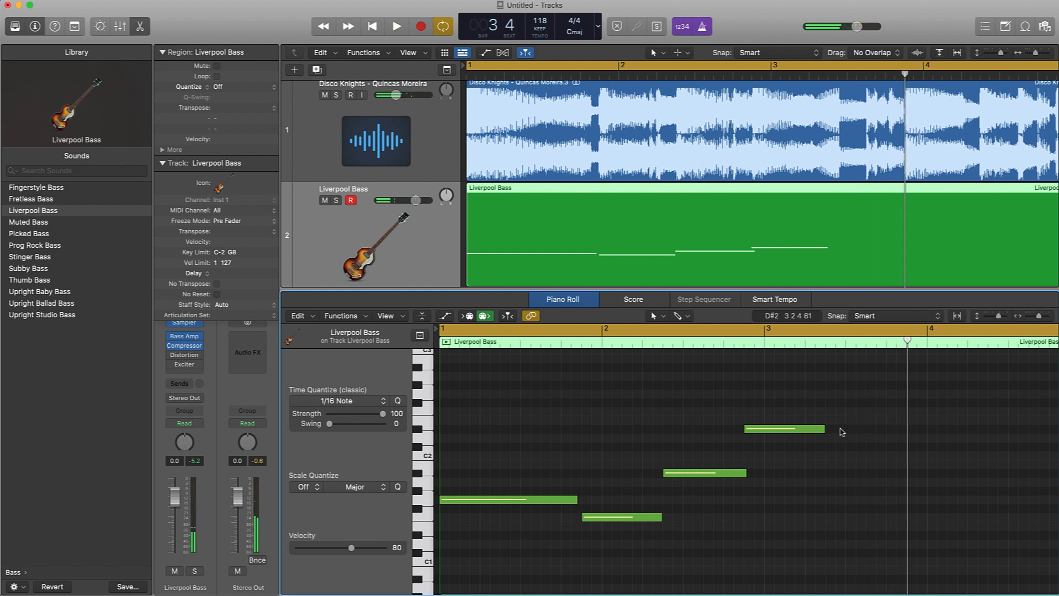
{"action": "left_click_drag", "start_coordinate": [824, 429], "coordinate": [922, 443]}
{"action": "left_click", "coordinate": [912, 447], "text": "super"}
{"action": "key", "text": "space"}
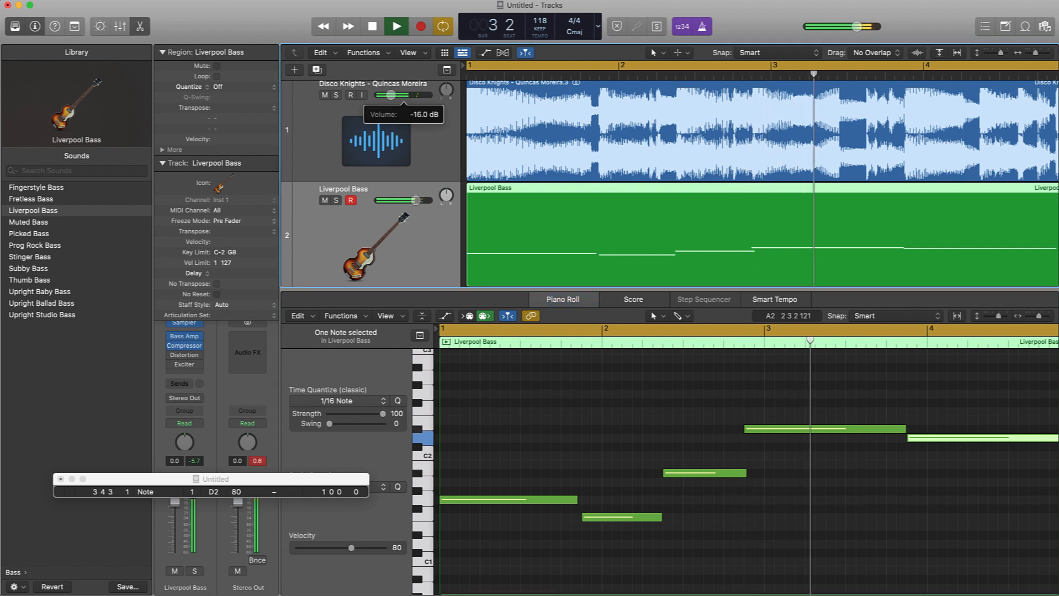
Lower the Disco Knights track volume to -16.0 dB, and split the D2 note at bar 4 beat 3, deleting its remainder.
{"action": "left_click_drag", "start_coordinate": [391, 99], "coordinate": [386, 99]}
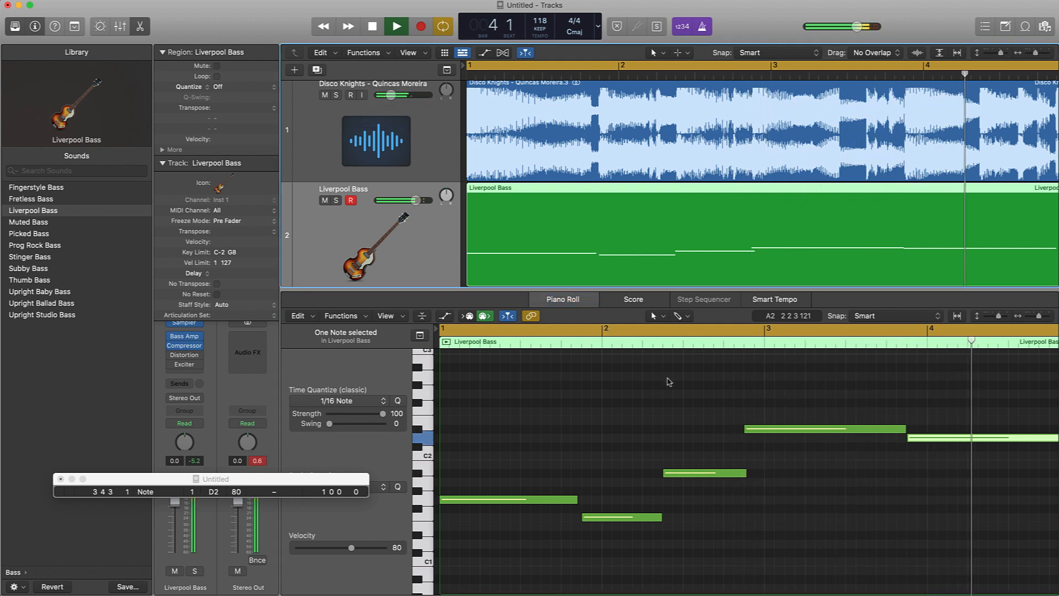
{"action": "key", "text": "space"}
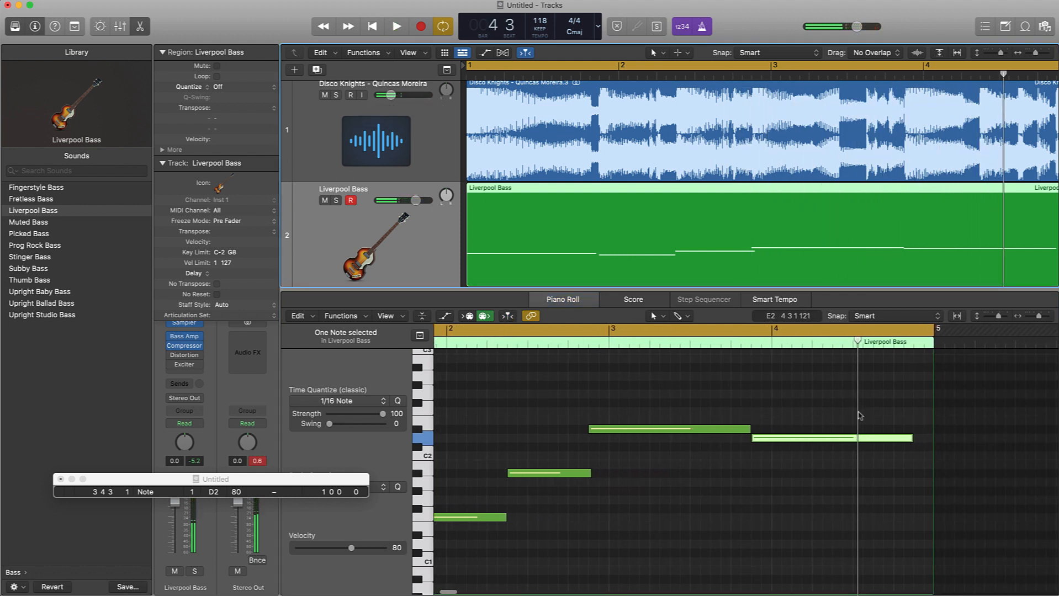
{"action": "left_click", "coordinate": [852, 345]}
{"action": "left_click_drag", "start_coordinate": [875, 391], "coordinate": [859, 455]}
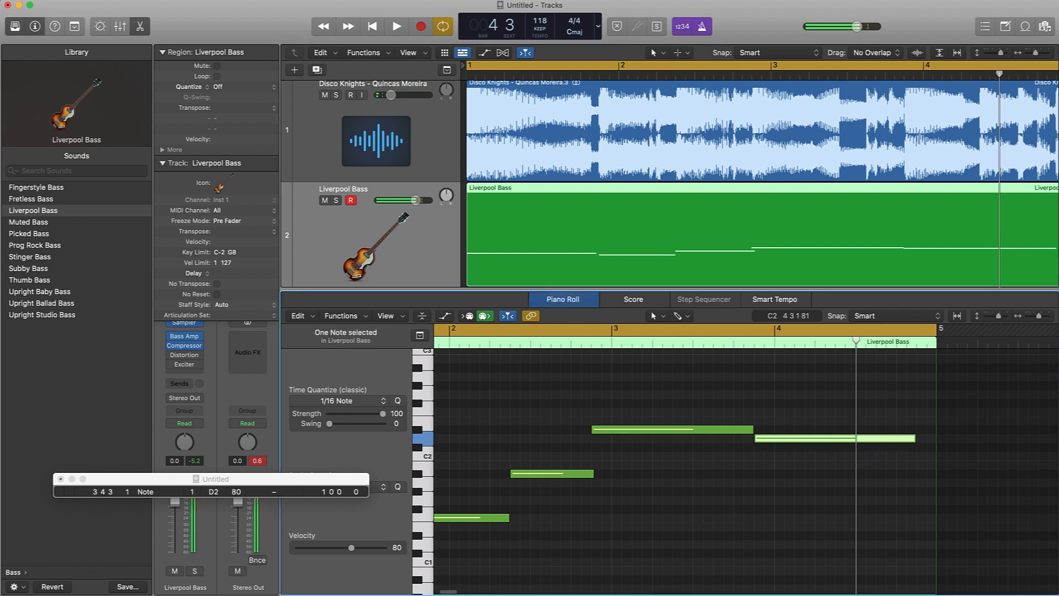
{"action": "key", "text": "super+t"}
{"action": "key", "text": "Delete"}
{"action": "scroll", "coordinate": [806, 168], "scroll_direction": "right", "scroll_amount": 5}
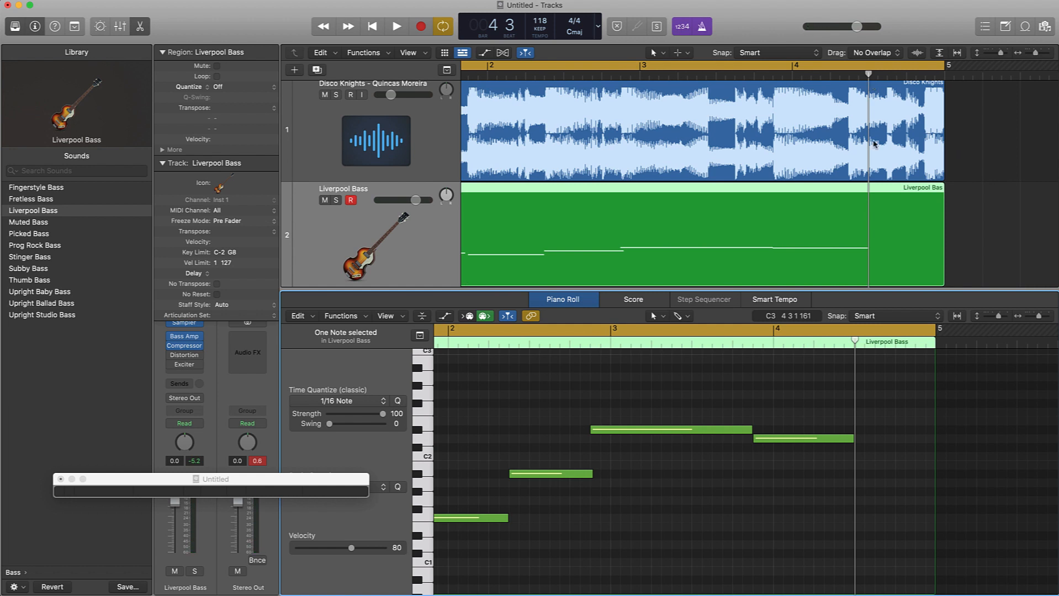
Replay the line, shorten the D2 note to two beats, and paste a copy of it at bar 4, beat 2, division 3.
{"action": "key", "text": "Return"}
{"action": "key", "text": "space"}
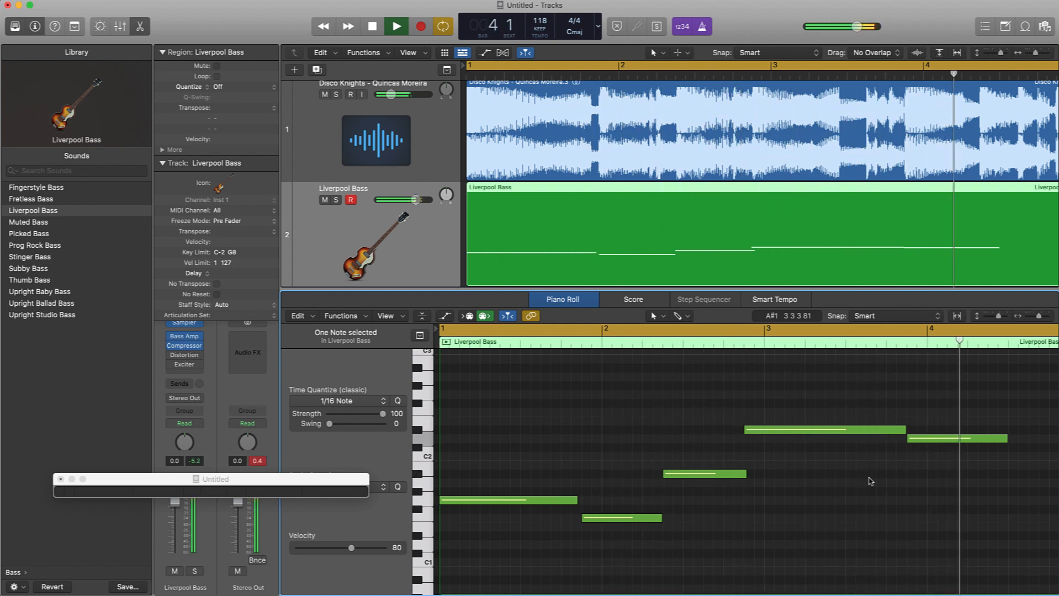
{"action": "key", "text": "space"}
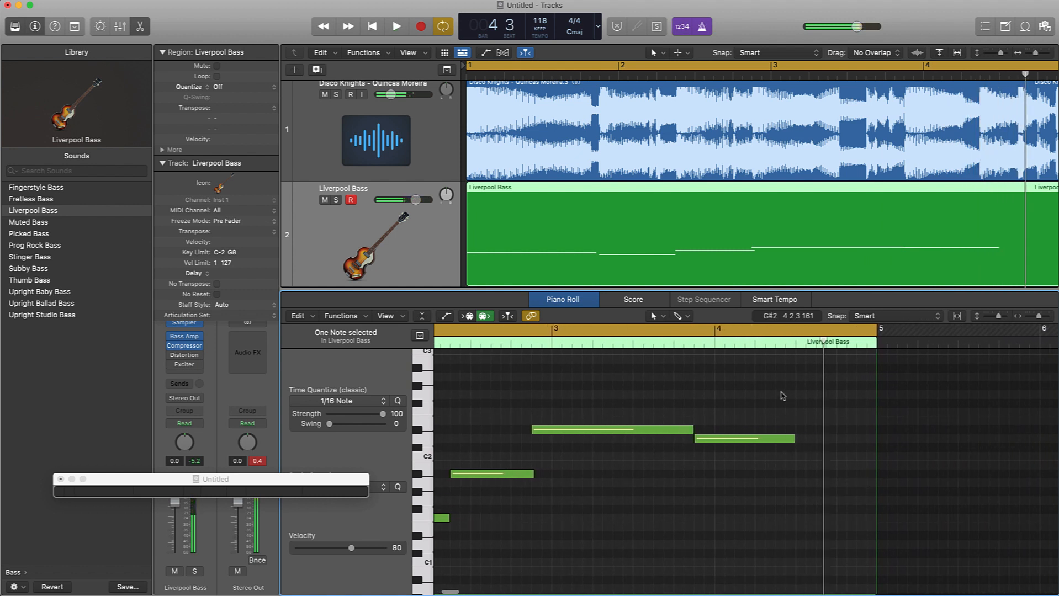
{"action": "left_click", "coordinate": [775, 344]}
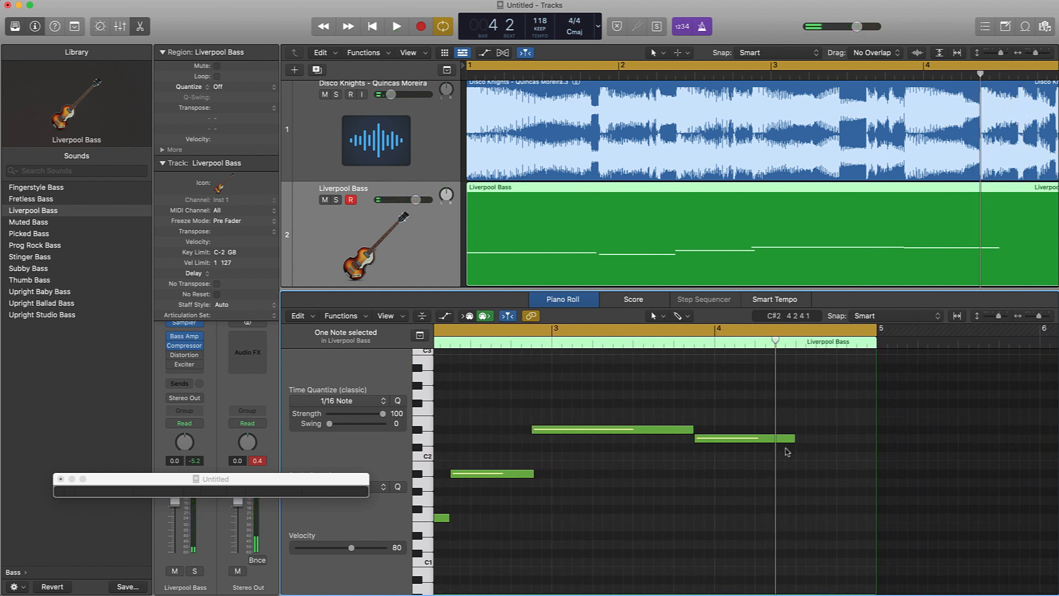
{"action": "left_click_drag", "start_coordinate": [792, 439], "coordinate": [779, 440]}
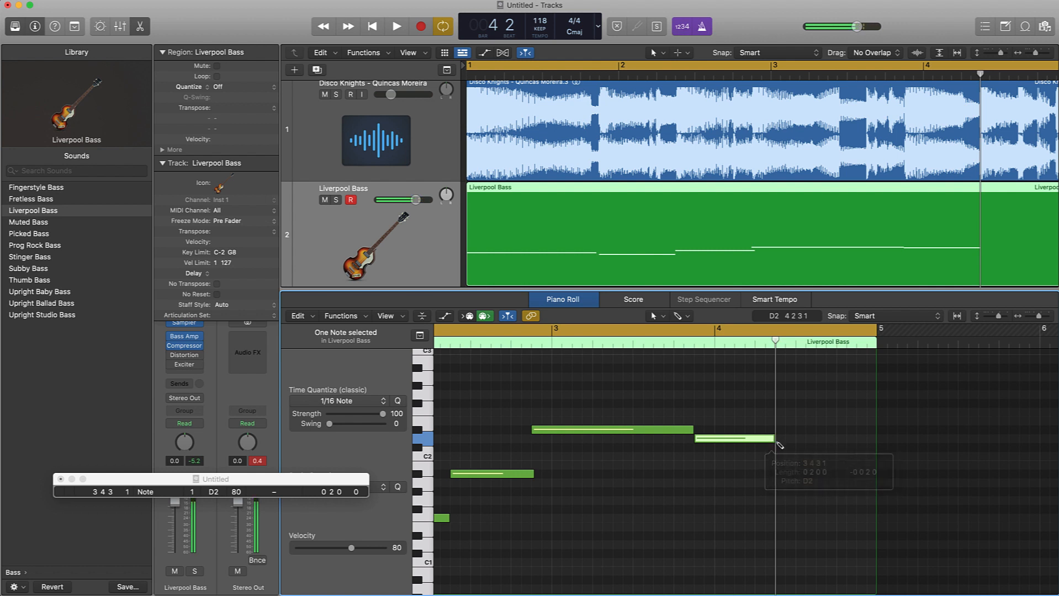
{"action": "key", "text": "super+v"}
Replay the two D2 notes against the sample and check the bass line through to the end of bar 4.
{"action": "left_click", "coordinate": [708, 343]}
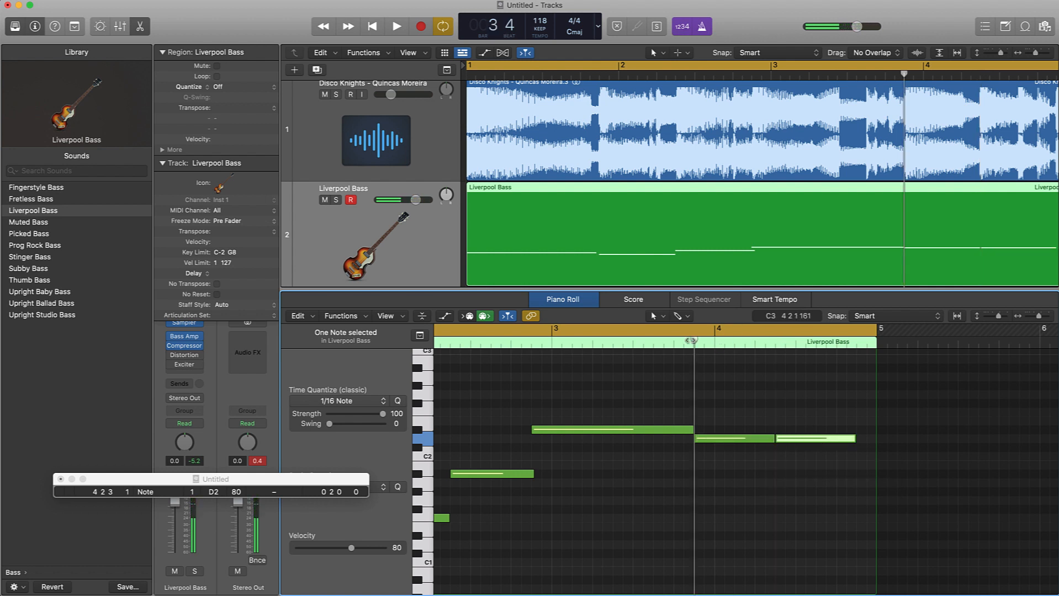
{"action": "key", "text": "space"}
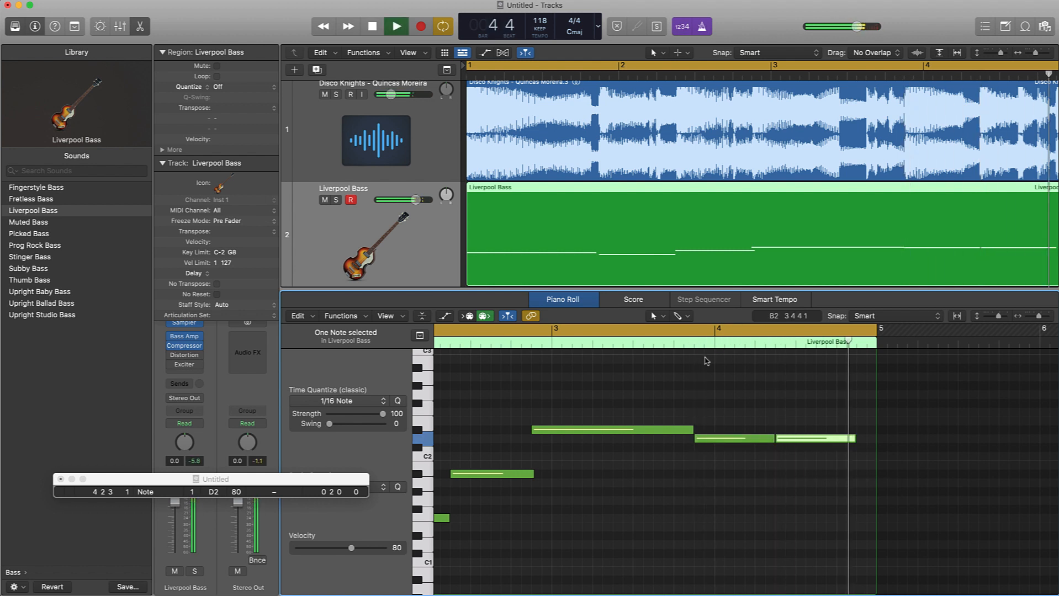
{"action": "key", "text": "space"}
{"action": "left_click", "coordinate": [988, 503]}
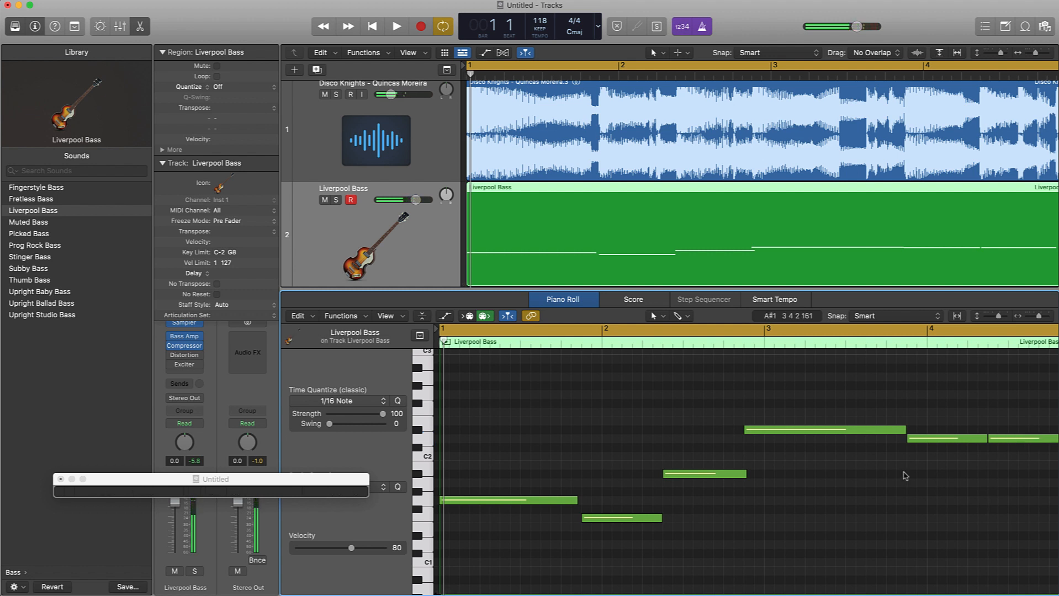
{"action": "scroll", "coordinate": [879, 476], "scroll_direction": "right", "scroll_amount": 5}
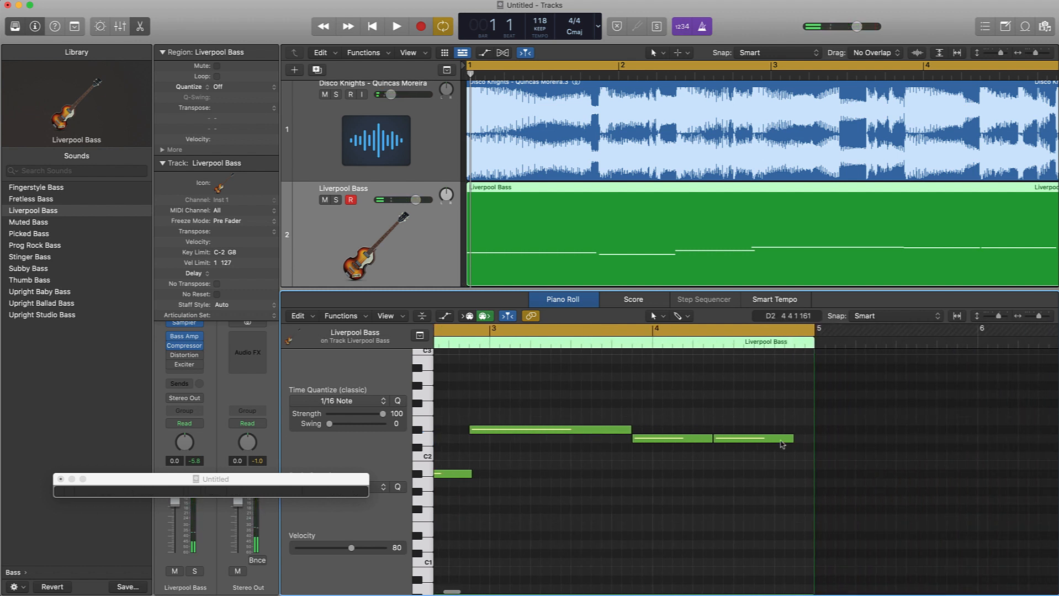
{"action": "scroll", "coordinate": [749, 470], "scroll_direction": "left", "scroll_amount": 5}
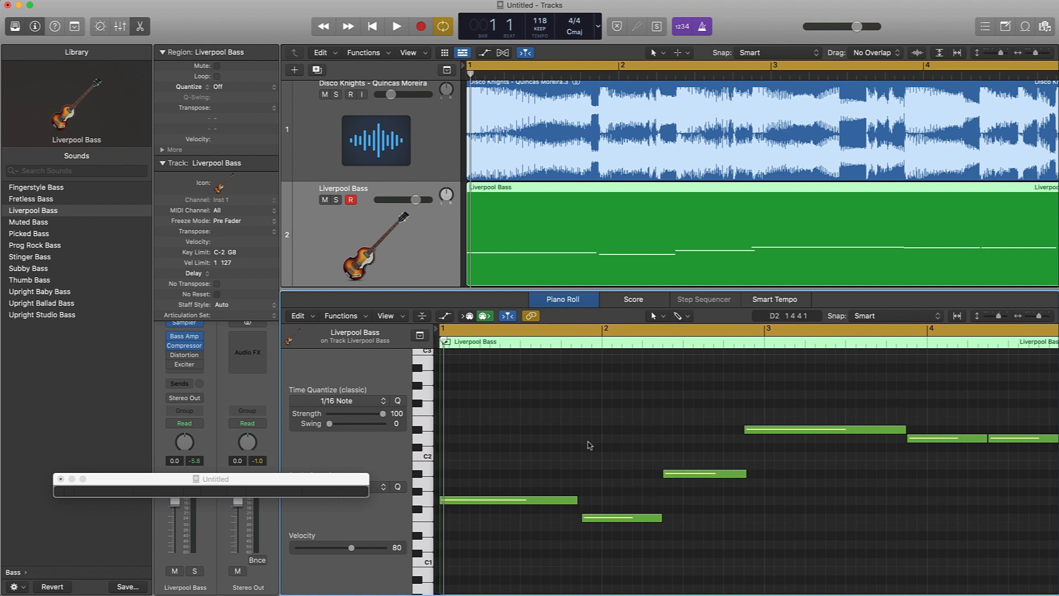
Try the last five notes from the start of bar 2 with the sample muted, and move them back to bar 1, beat 4, division 3.
{"action": "left_click_drag", "start_coordinate": [622, 415], "coordinate": [858, 439]}
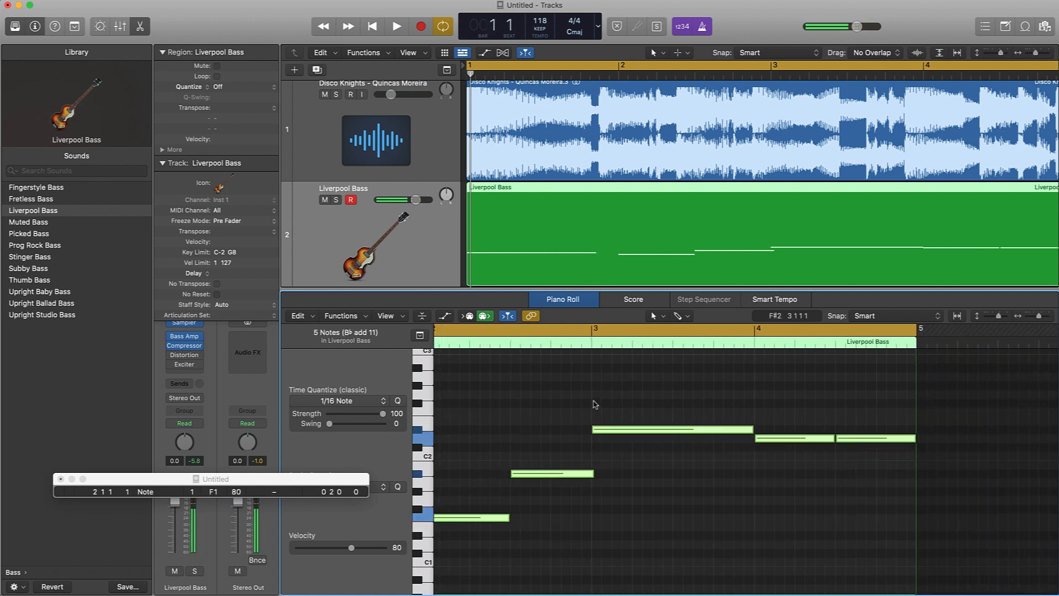
{"action": "left_click", "coordinate": [325, 95]}
{"action": "key", "text": "space"}
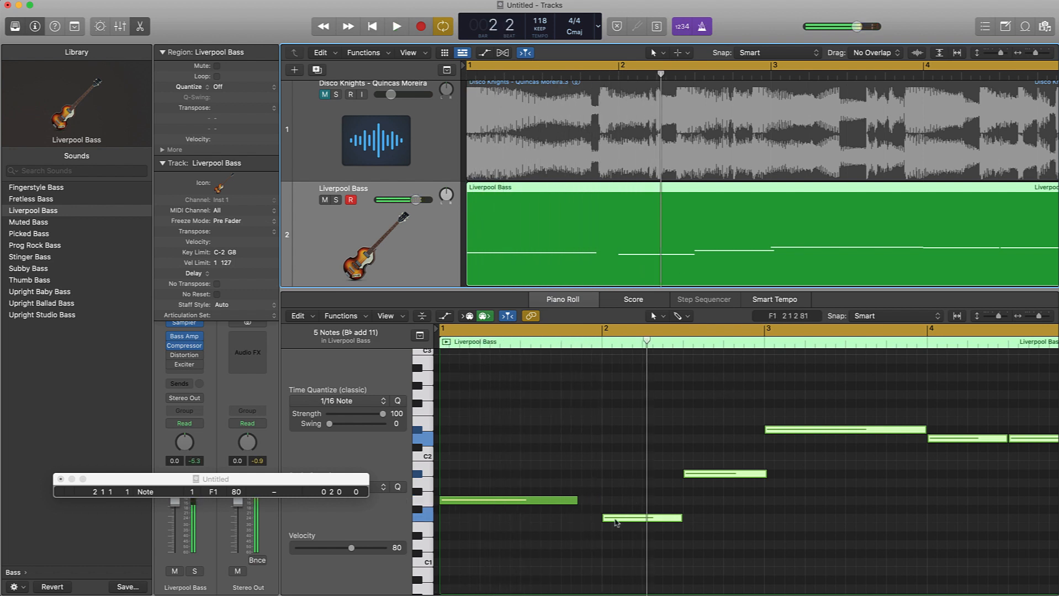
{"action": "left_click_drag", "start_coordinate": [617, 519], "coordinate": [597, 519]}
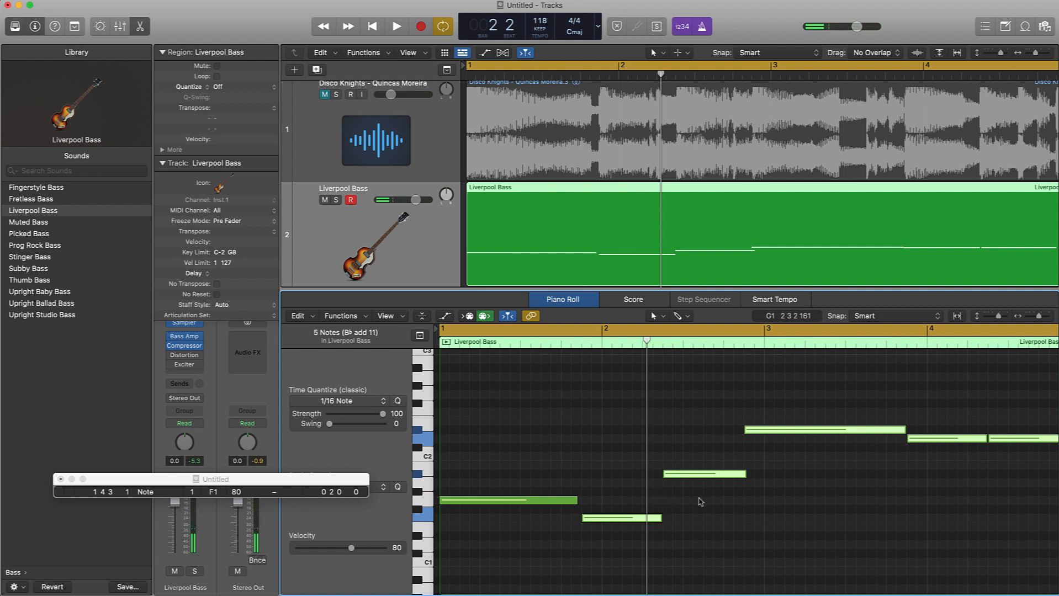
Play the bass line on its own and extend the last D2 note to the end of bar 4.
{"action": "key", "text": "space"}
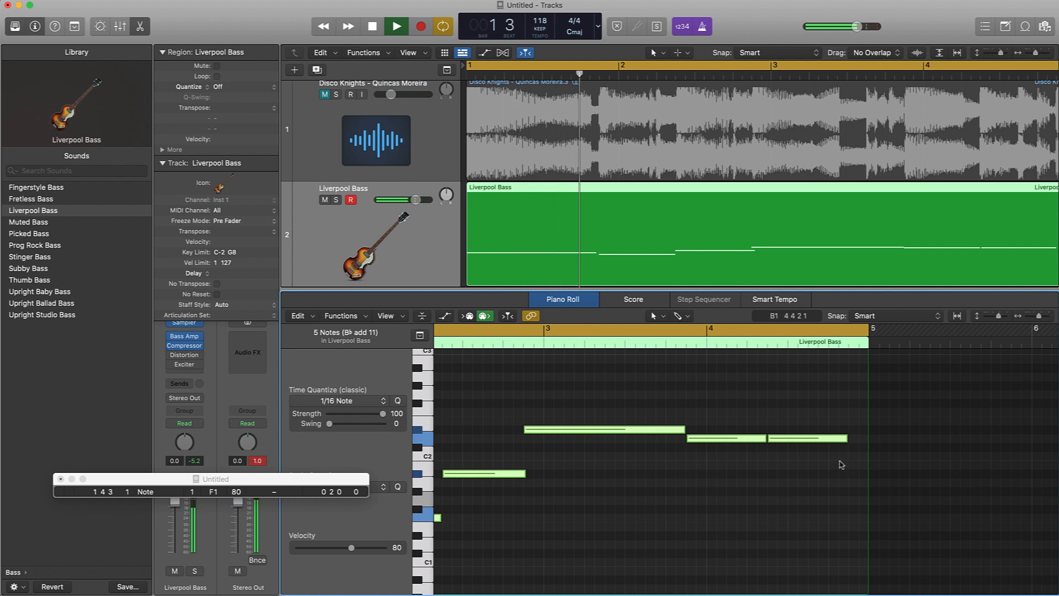
{"action": "key", "text": "space"}
{"action": "left_click_drag", "start_coordinate": [843, 435], "coordinate": [863, 439]}
{"action": "left_click", "coordinate": [797, 390]}
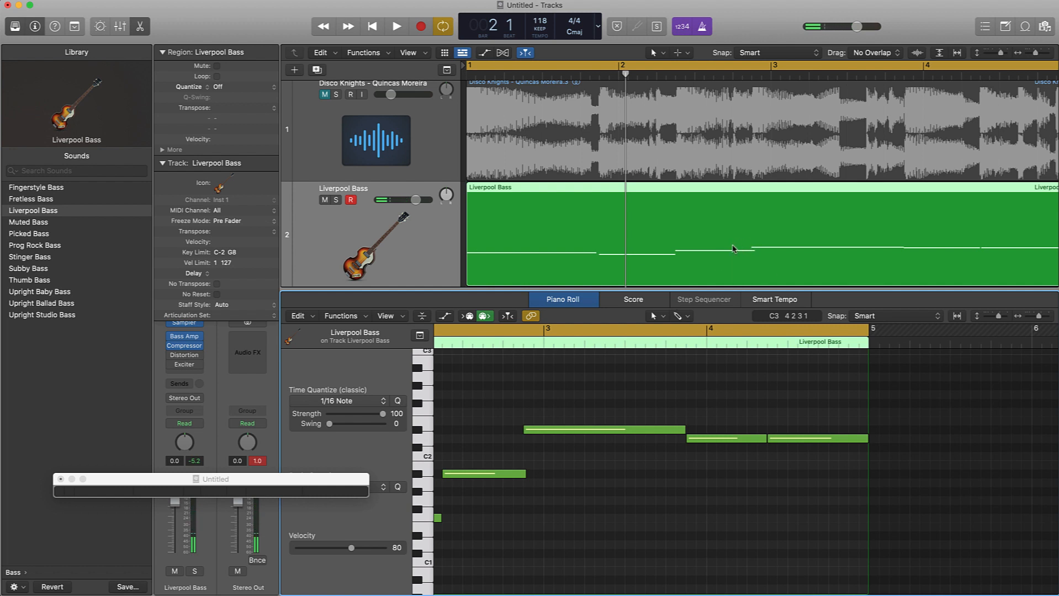
Unmute the Disco Knights track, mute the Liverpool Bass track, and listen to the sample alone.
{"action": "left_click", "coordinate": [325, 95]}
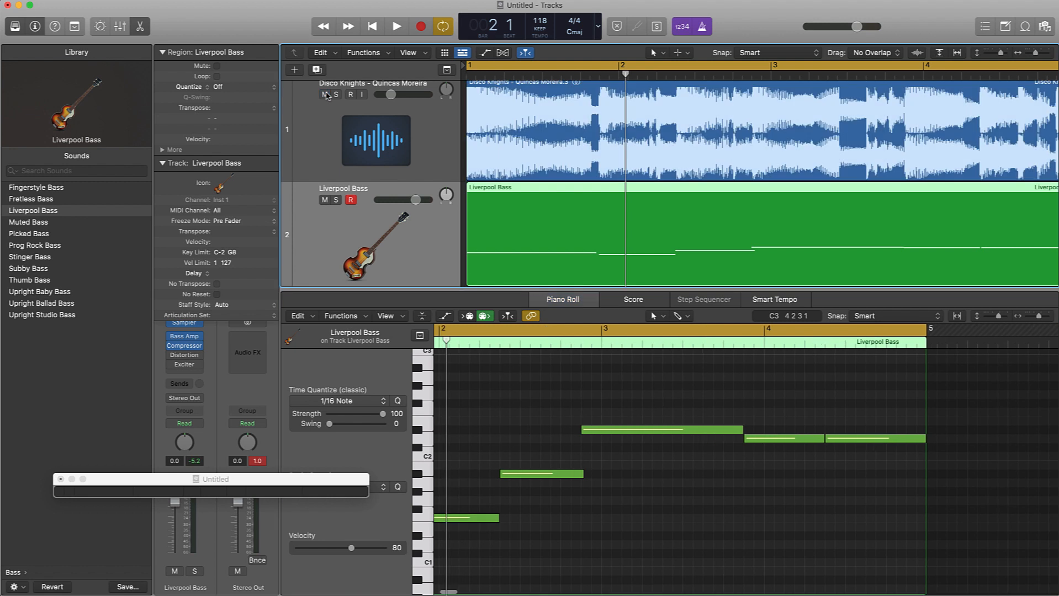
{"action": "left_click", "coordinate": [325, 201]}
{"action": "key", "text": "space"}
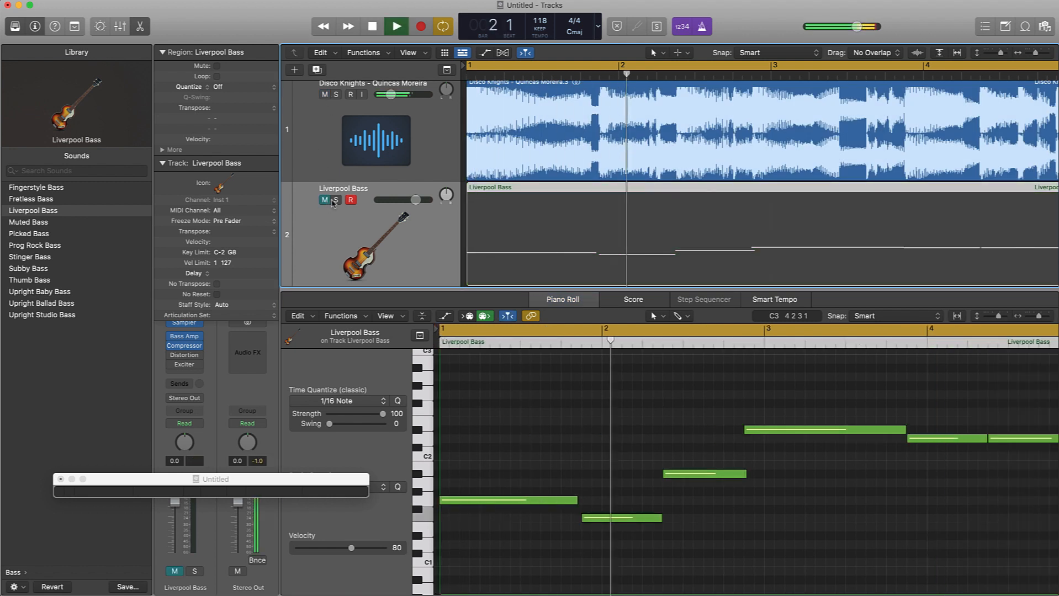
{"action": "key", "text": "space"}
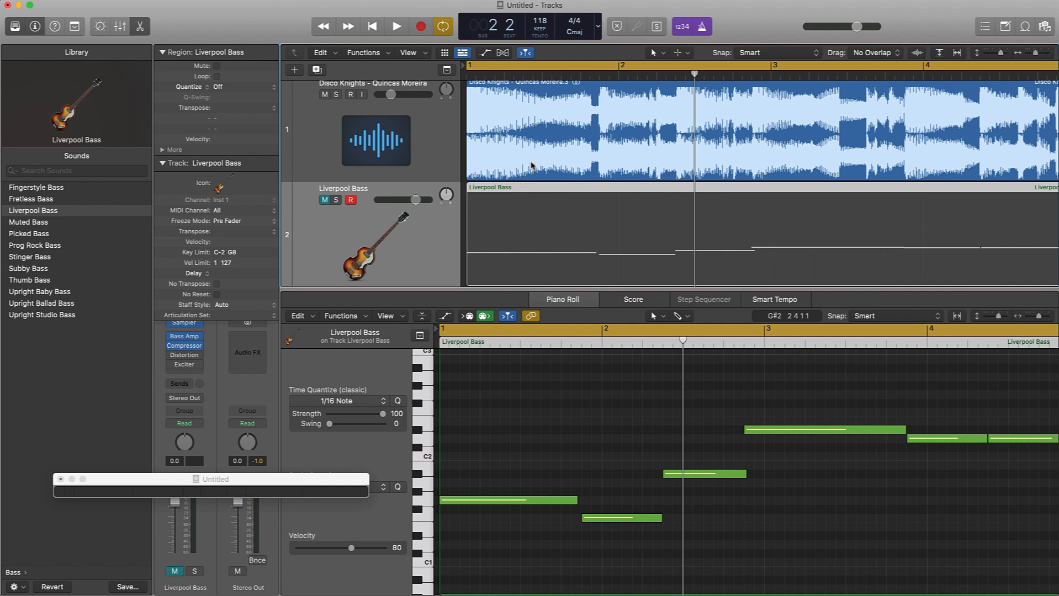
Add a software instrument track and load the Classic Clean guitar sound on it.
{"action": "scroll", "coordinate": [369, 170], "scroll_direction": "up", "scroll_amount": 1}
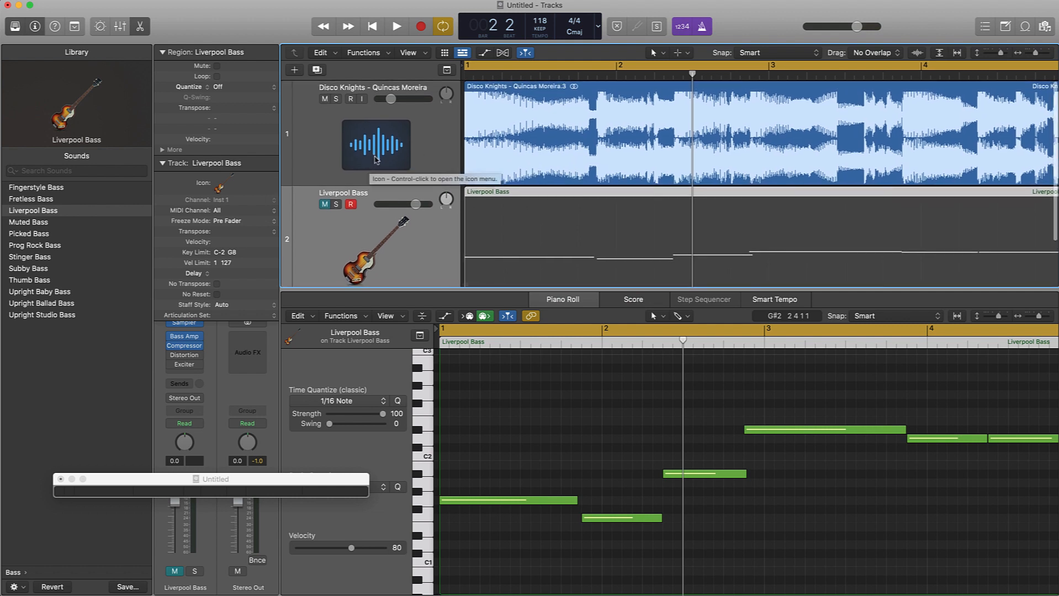
{"action": "left_click", "coordinate": [293, 70]}
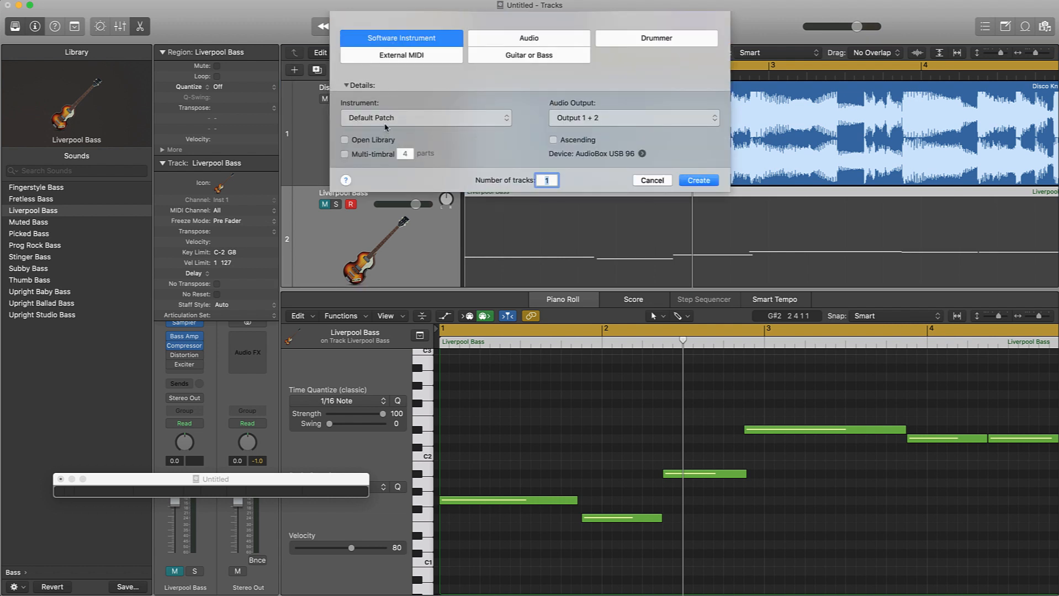
{"action": "left_click", "coordinate": [705, 184]}
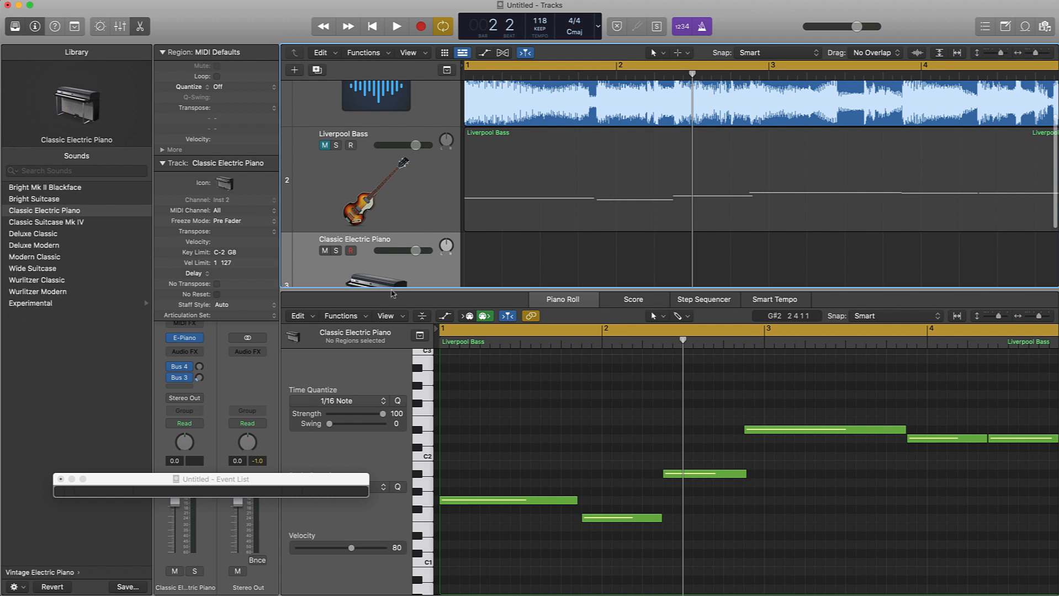
{"action": "scroll", "coordinate": [46, 232], "scroll_direction": "left", "scroll_amount": 5}
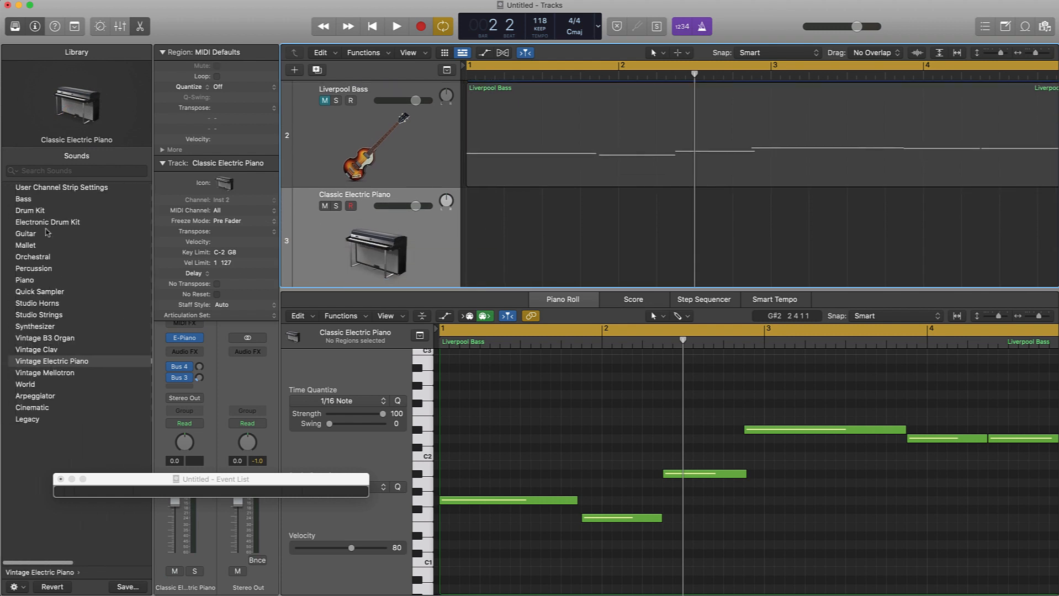
{"action": "left_click", "coordinate": [49, 233]}
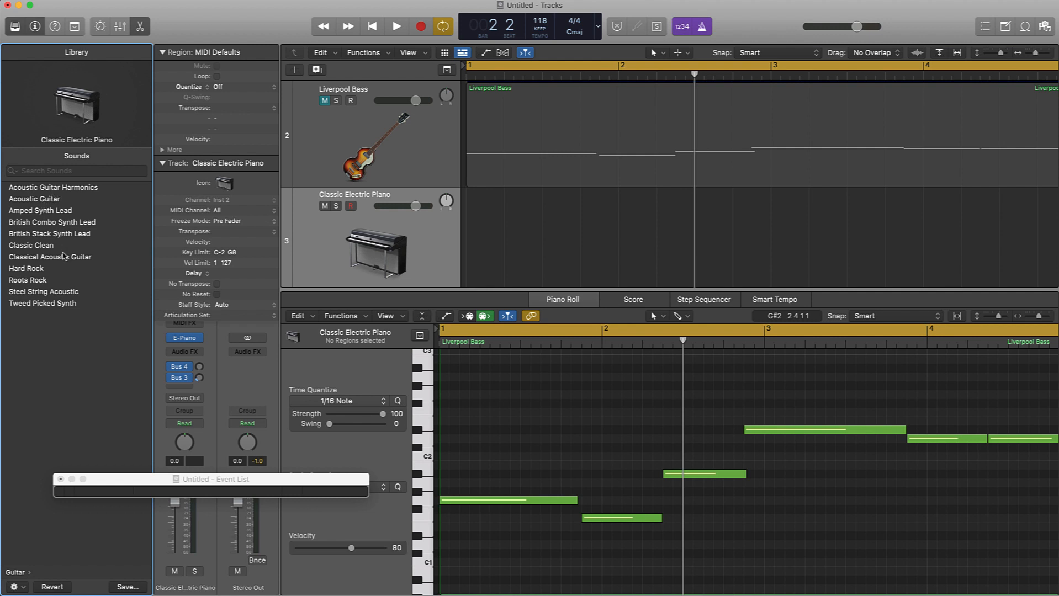
{"action": "left_click", "coordinate": [49, 246]}
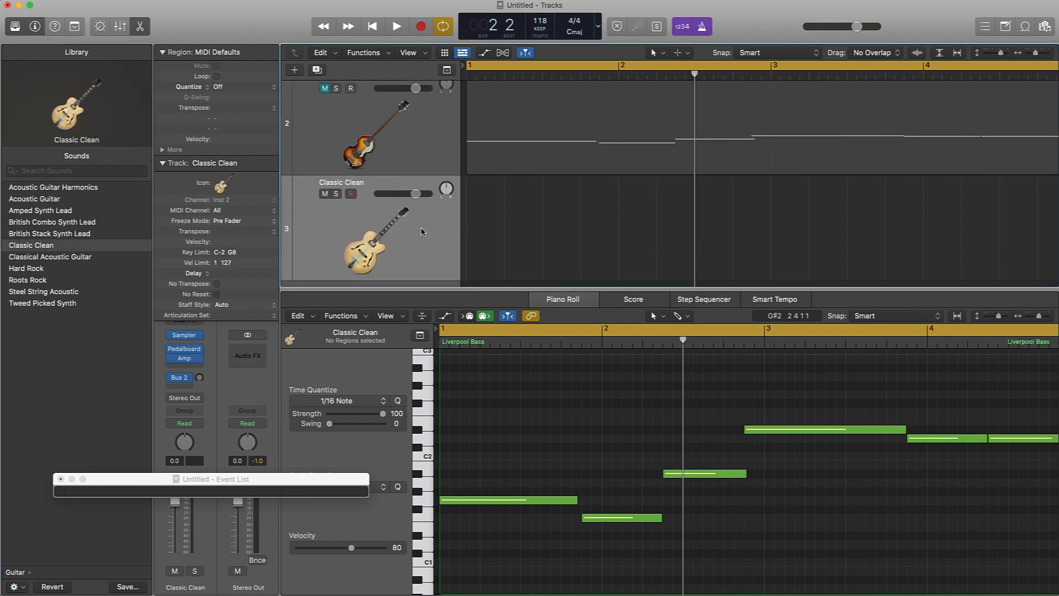
{"action": "key", "text": "Up"}
{"action": "left_click", "coordinate": [450, 230]}
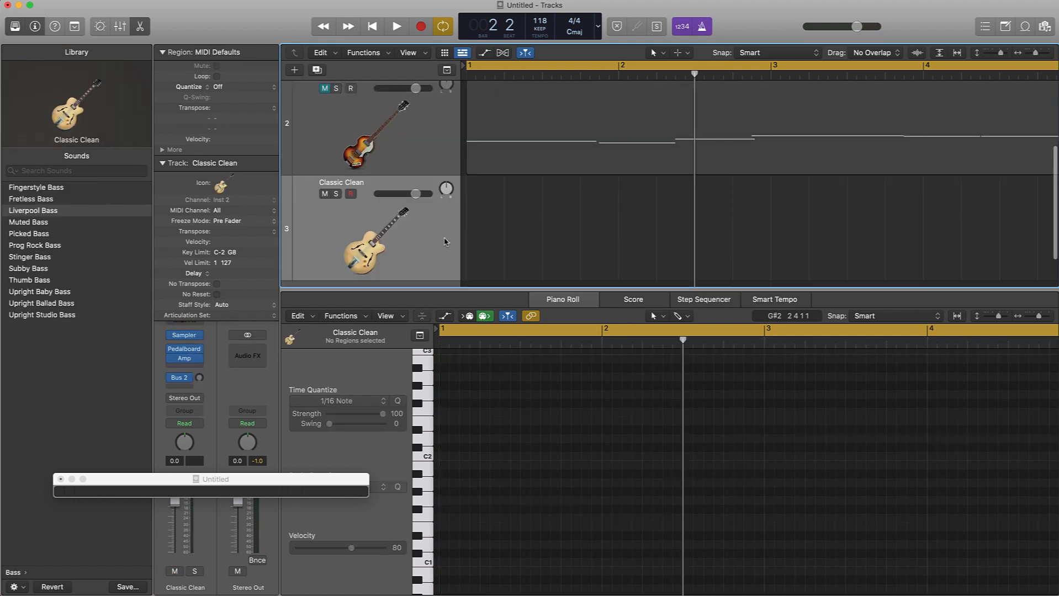
Find the opening guitar pitch by ear against the sample and add a D3 note at the start of bar 1.
{"action": "left_click", "coordinate": [427, 450]}
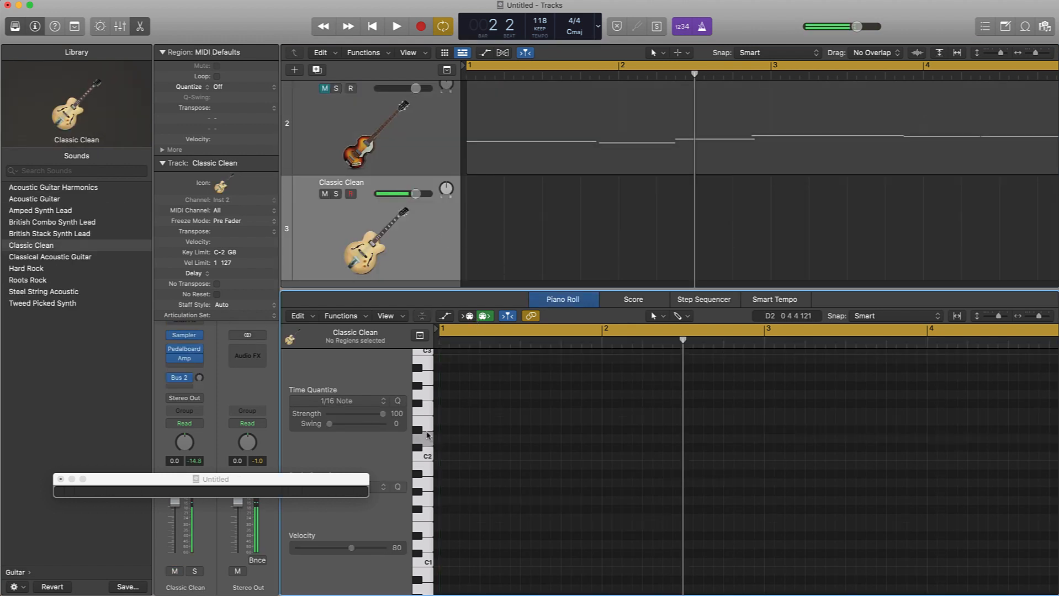
{"action": "scroll", "coordinate": [450, 179], "scroll_direction": "up", "scroll_amount": 3}
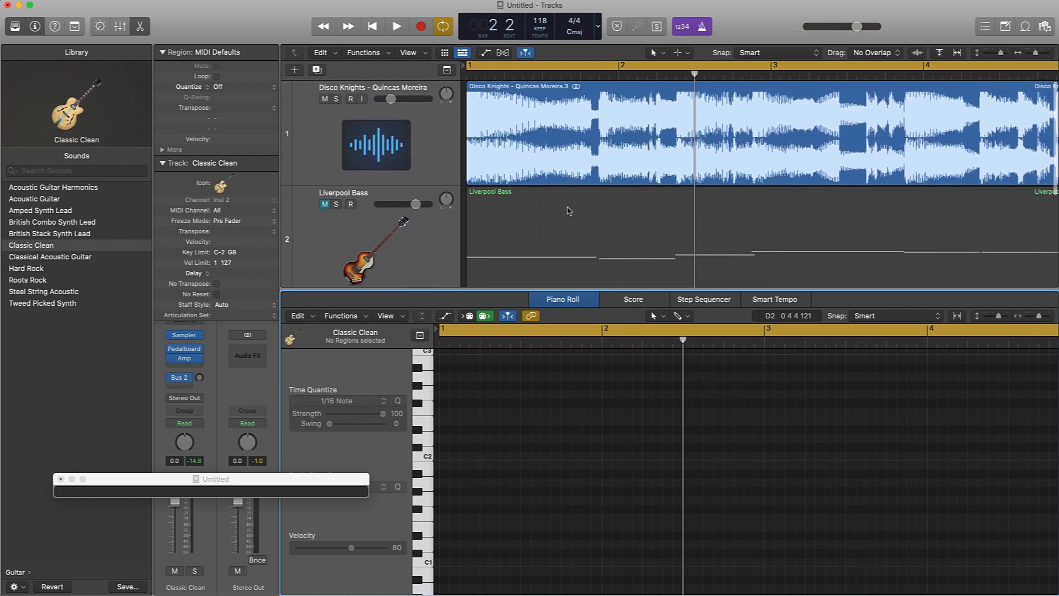
{"action": "key", "text": "space"}
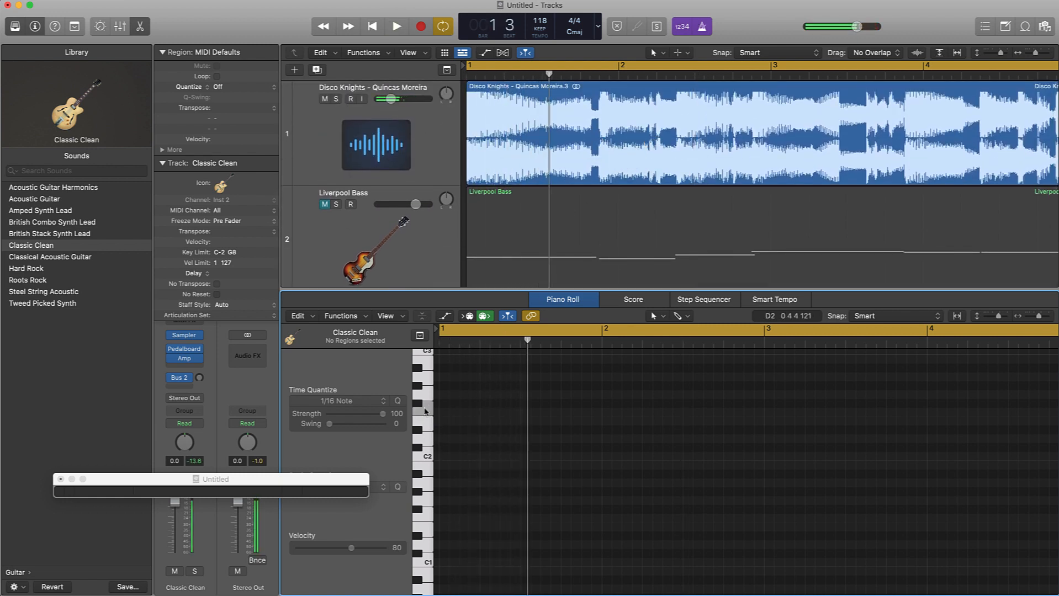
{"action": "scroll", "coordinate": [424, 386], "scroll_direction": "up", "scroll_amount": 2}
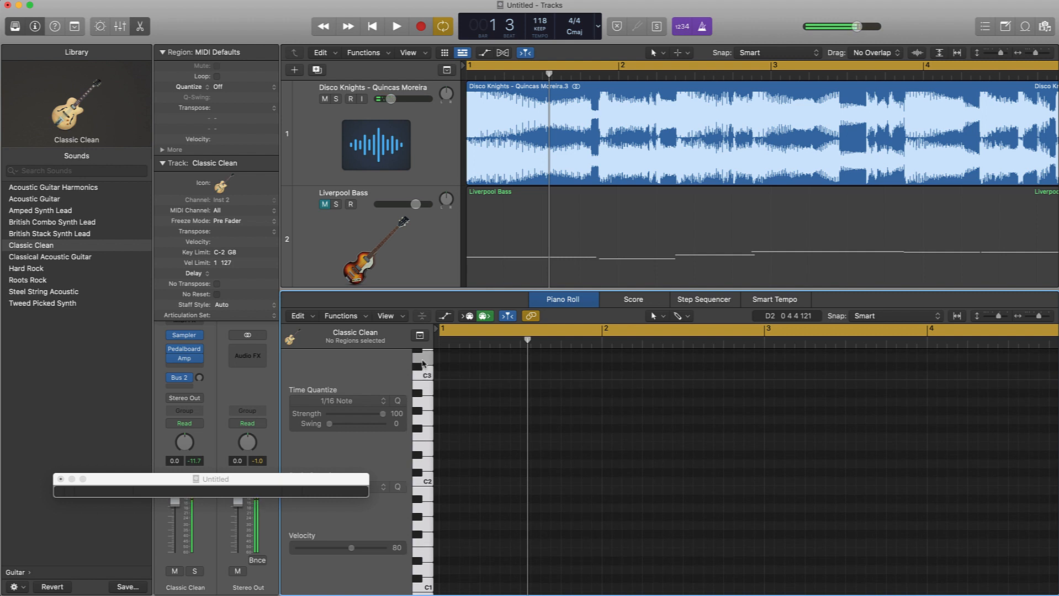
{"action": "left_click", "coordinate": [423, 360]}
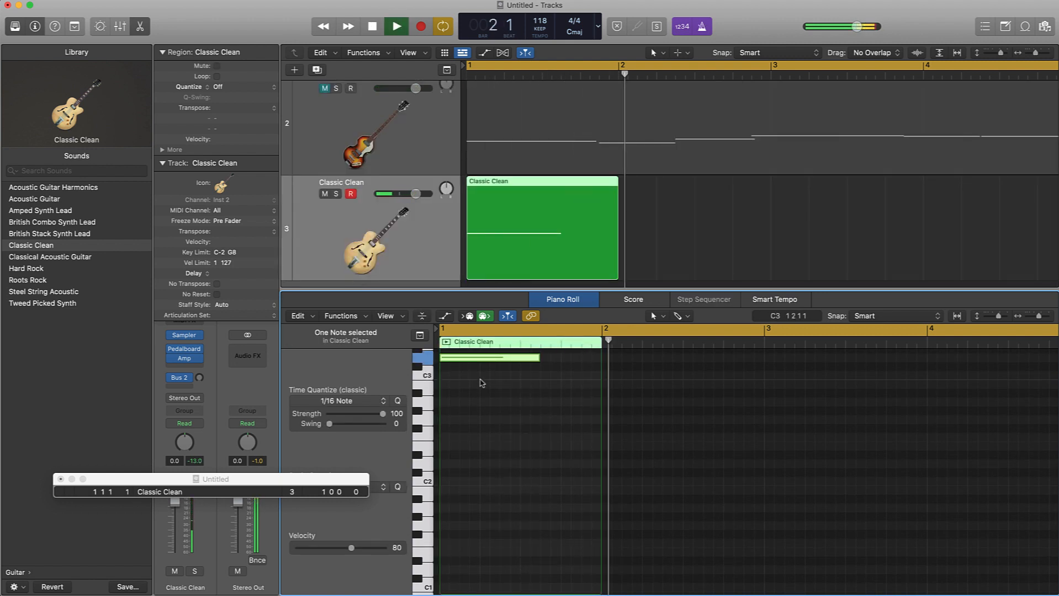
{"action": "key", "text": "space"}
Try a D#3 note at bar 1, beat 4 against the sample, and delete it.
{"action": "scroll", "coordinate": [596, 373], "scroll_direction": "up", "scroll_amount": 4}
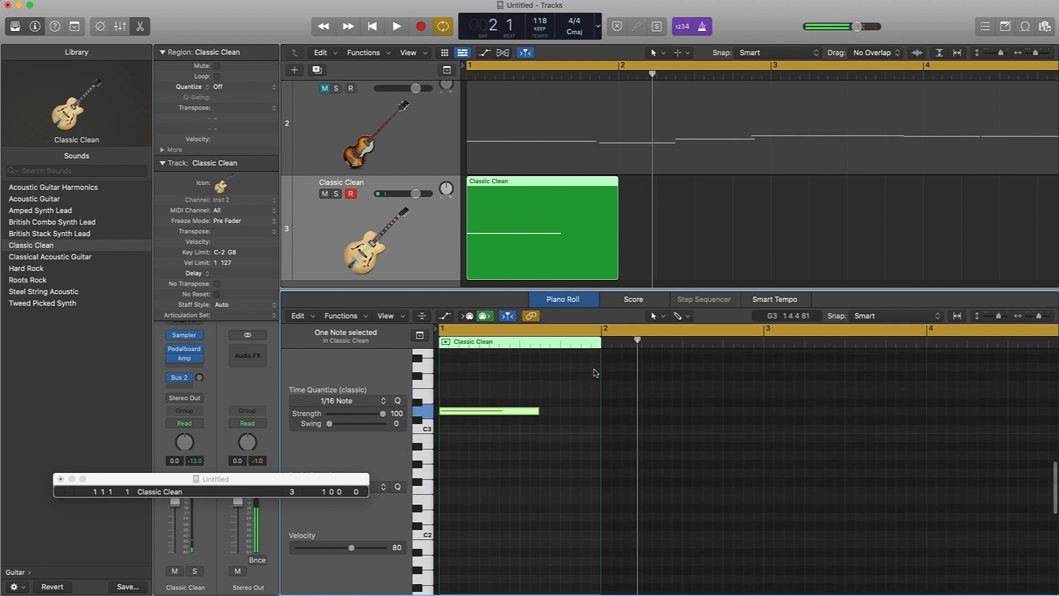
{"action": "left_click", "coordinate": [573, 402], "text": "super"}
{"action": "left_click_drag", "start_coordinate": [585, 406], "coordinate": [575, 405]}
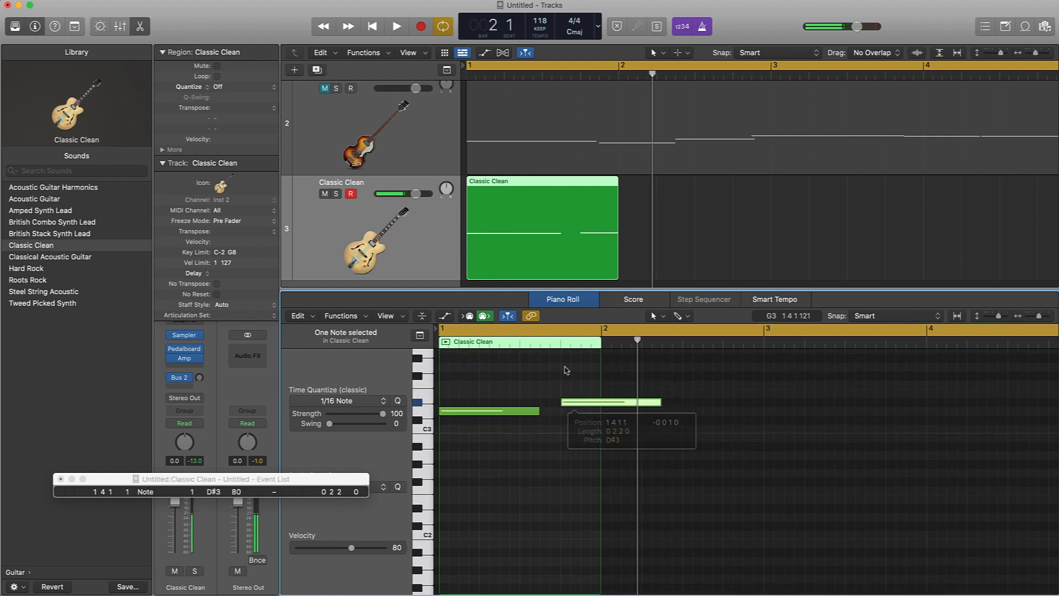
{"action": "key", "text": "space"}
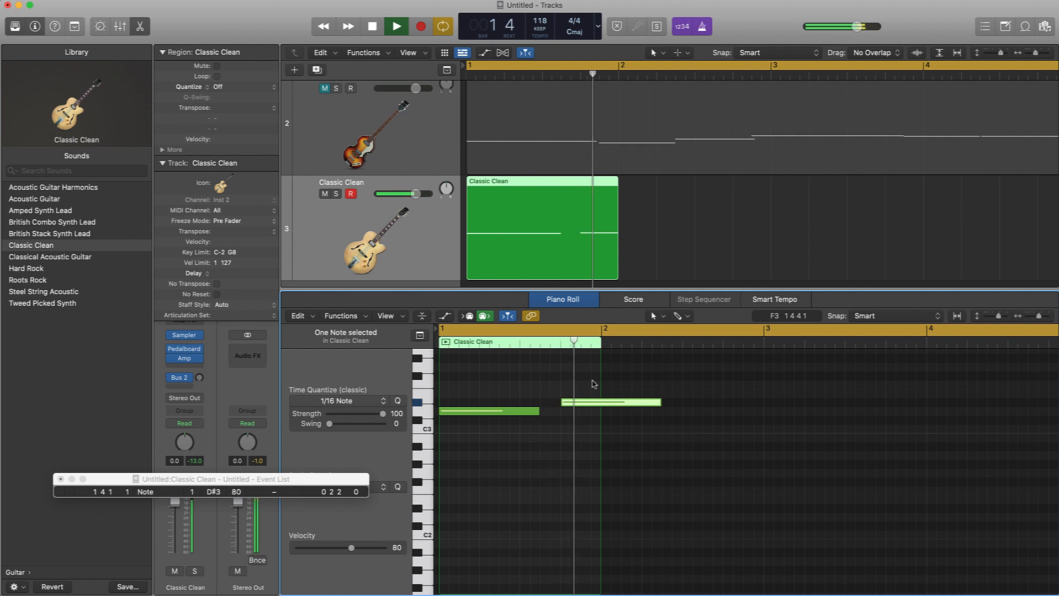
{"action": "key", "text": "space"}
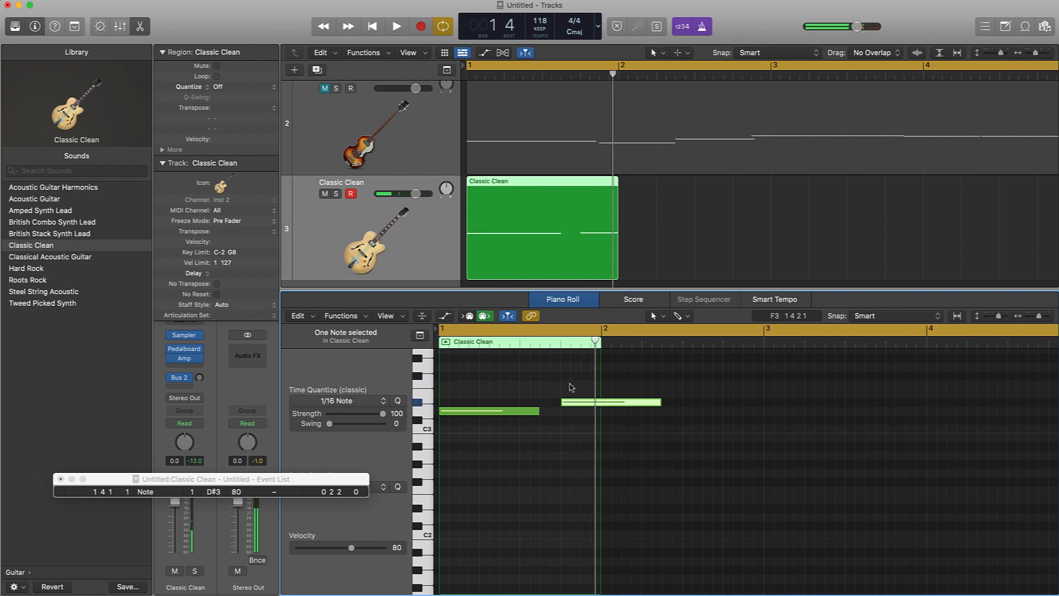
{"action": "key", "text": "Delete"}
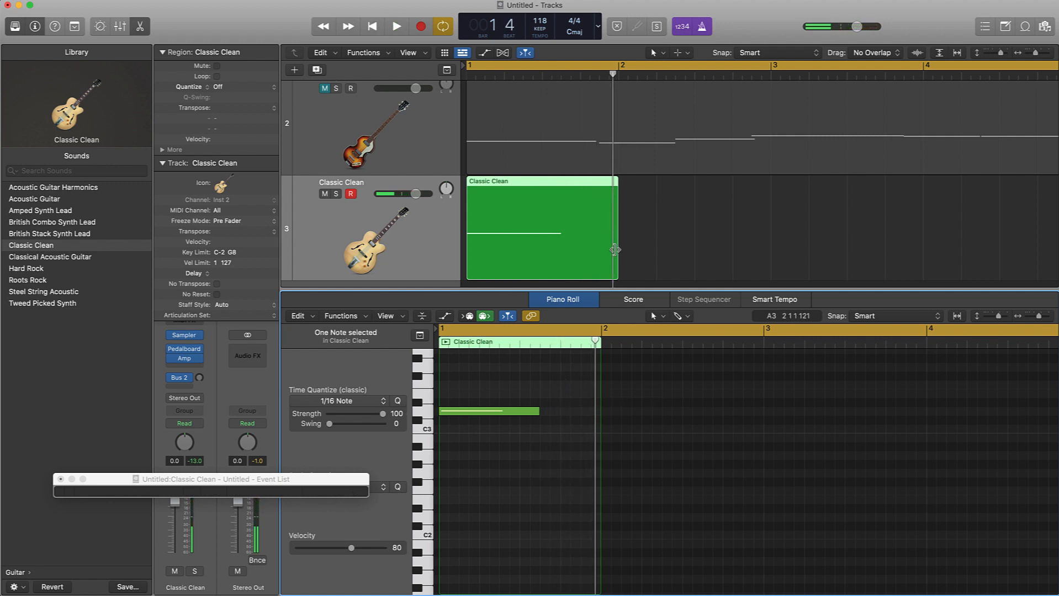
Extend the Classic Clean region across all four bars.
{"action": "left_click_drag", "start_coordinate": [614, 250], "coordinate": [994, 261]}
{"action": "scroll", "coordinate": [718, 165], "scroll_direction": "left", "scroll_amount": 3}
{"action": "scroll", "coordinate": [609, 110], "scroll_direction": "up", "scroll_amount": 3}
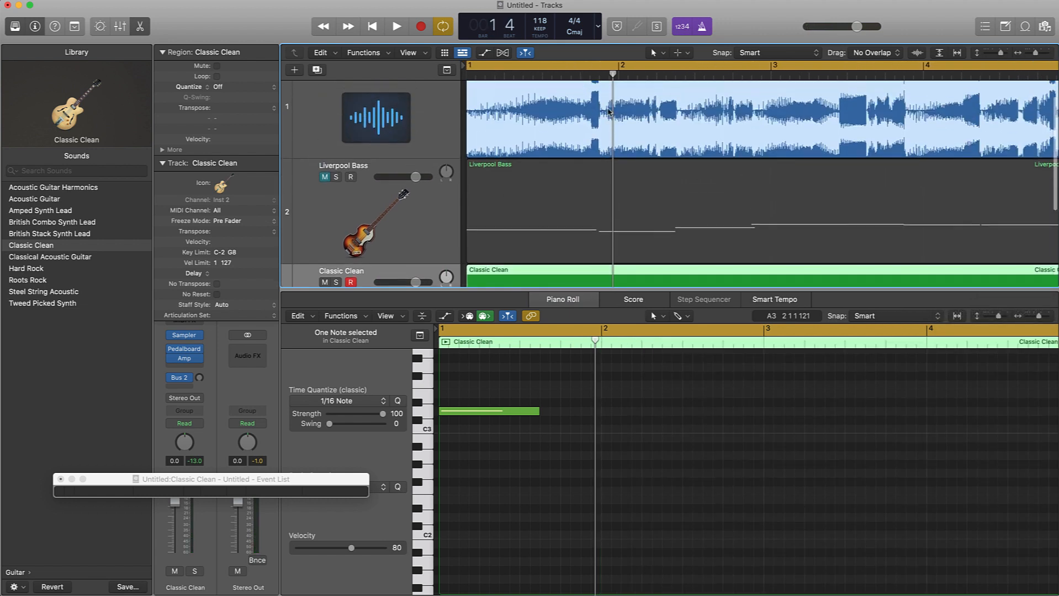
Play the sample to locate the second guitar note and add a D#3 note at bar 1, beat 4, division 3.
{"action": "scroll", "coordinate": [608, 110], "scroll_direction": "up", "scroll_amount": 2}
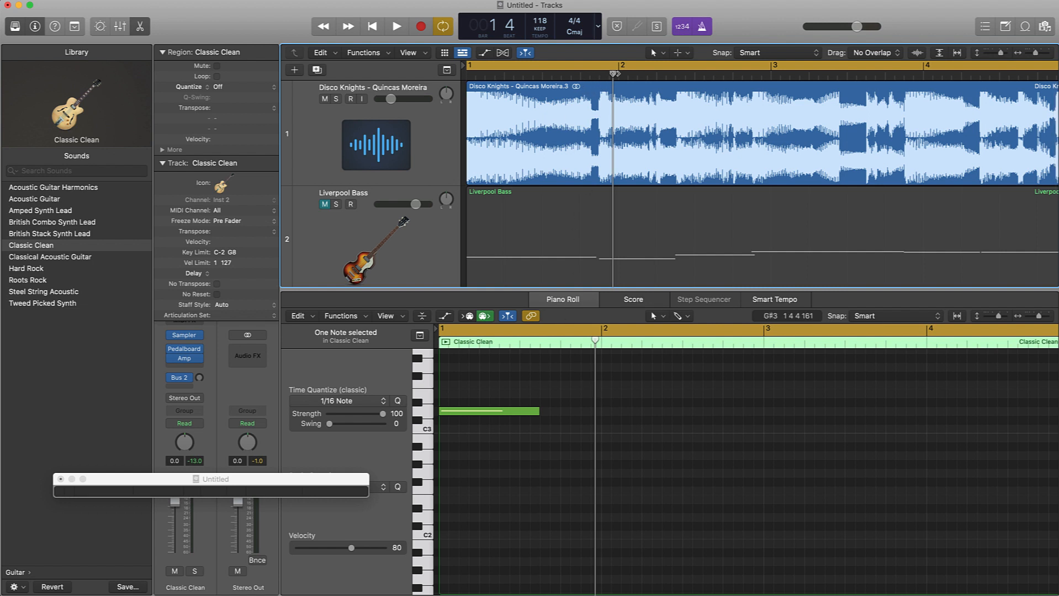
{"action": "left_click_drag", "start_coordinate": [608, 102], "coordinate": [582, 102]}
{"action": "key", "text": "space"}
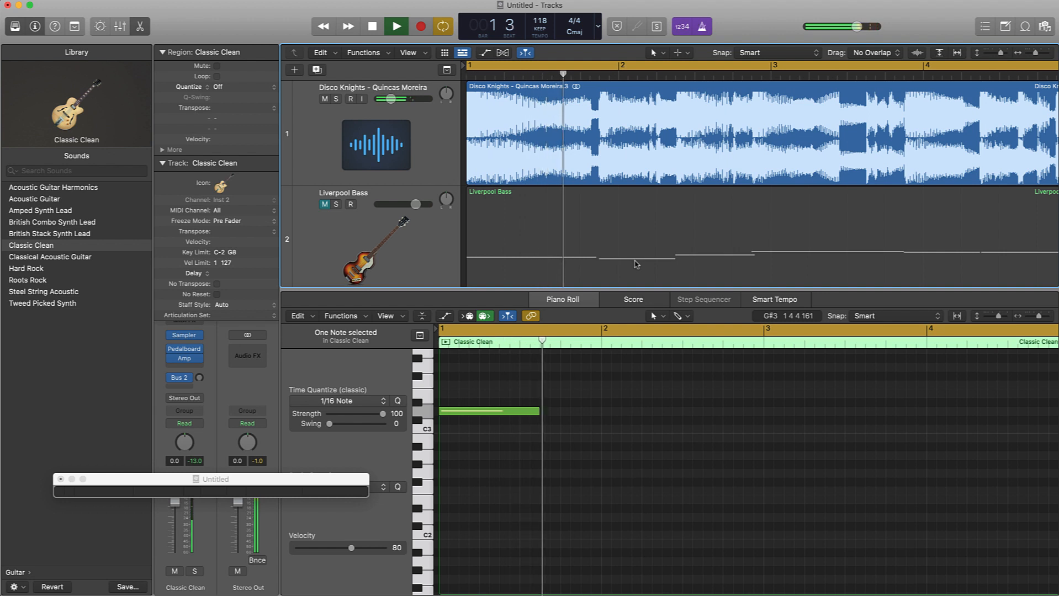
{"action": "key", "text": "space"}
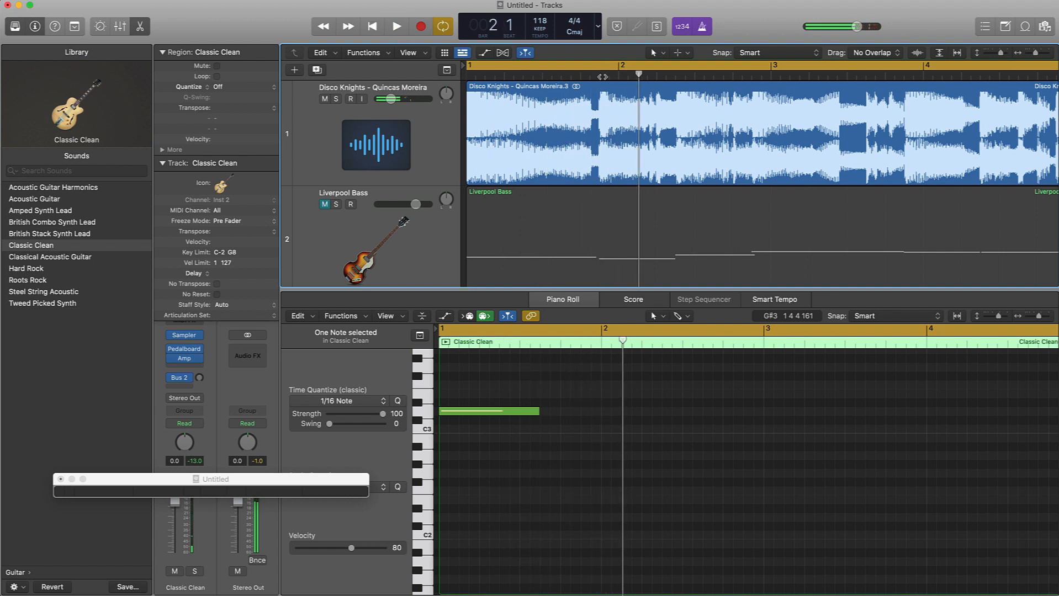
{"action": "left_click", "coordinate": [603, 76]}
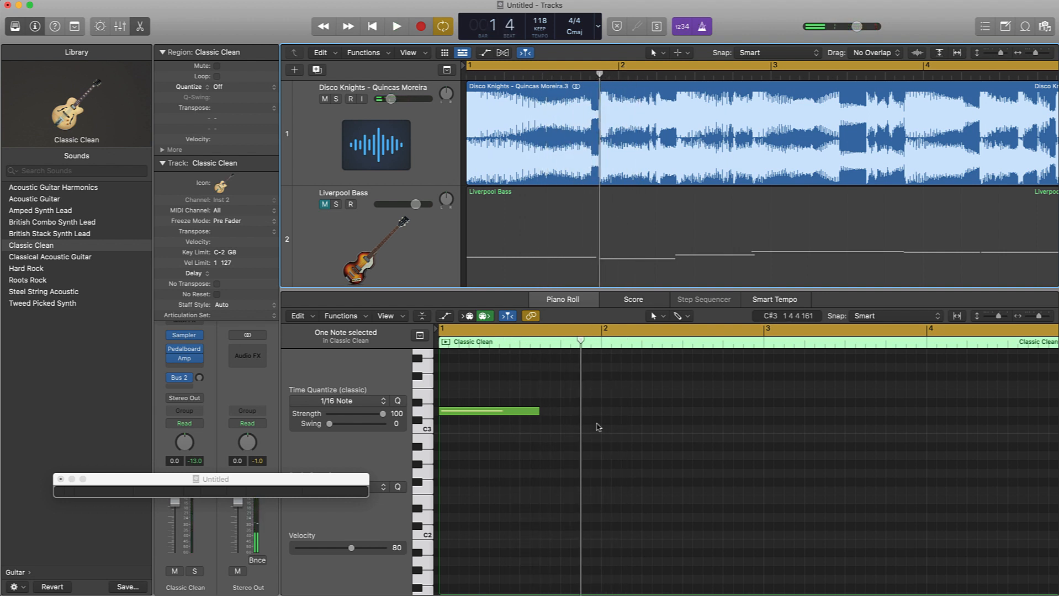
{"action": "left_click", "coordinate": [587, 402]}
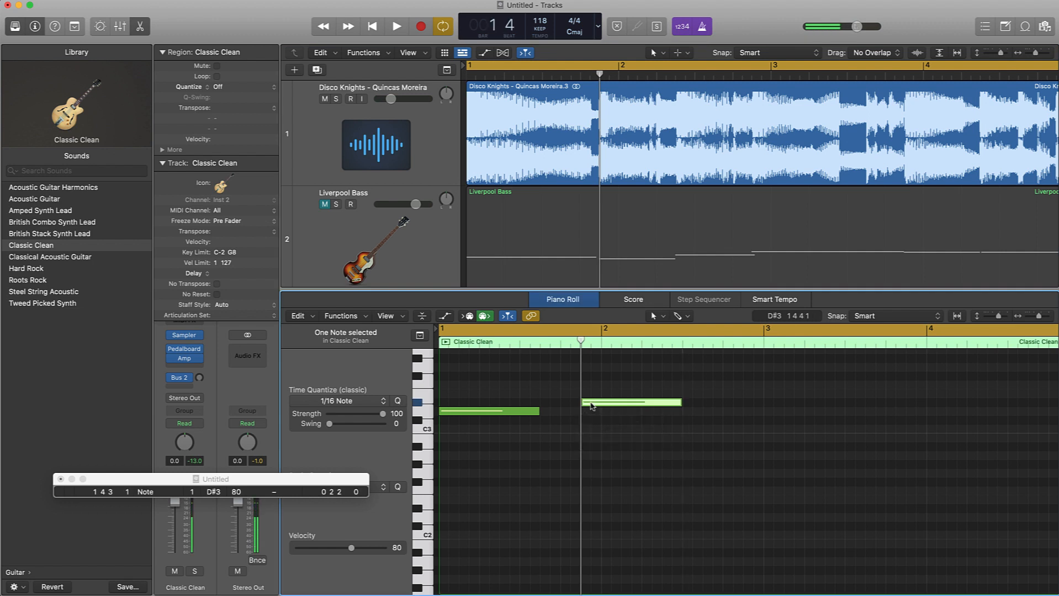
{"action": "mouse_move", "coordinate": [590, 406]}
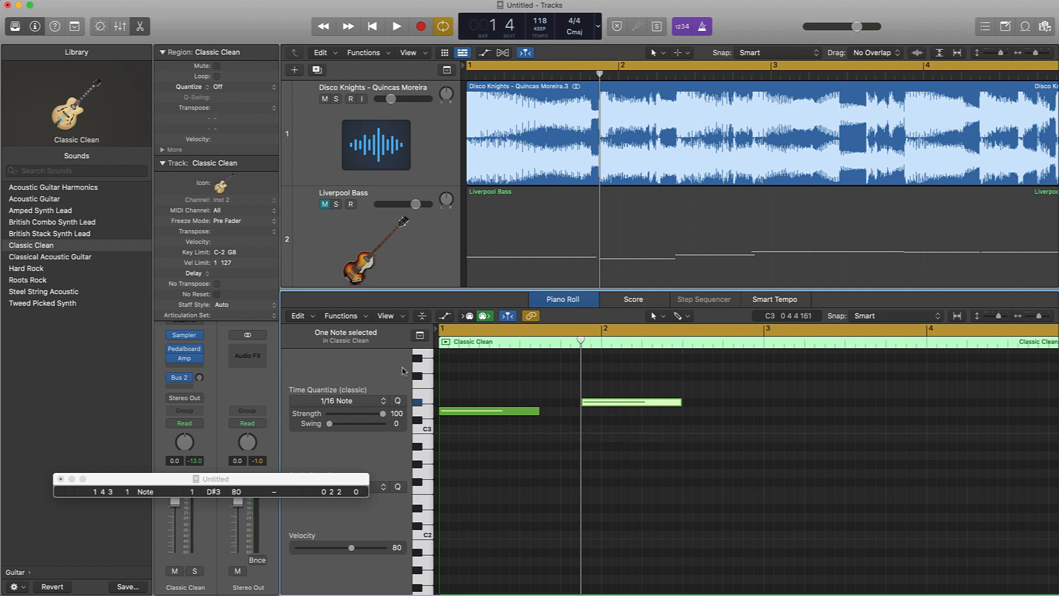
Mute the Classic Clean track and play the sample alone through the second guitar note.
{"action": "scroll", "coordinate": [336, 232], "scroll_direction": "down", "scroll_amount": 2}
{"action": "left_click", "coordinate": [324, 274]}
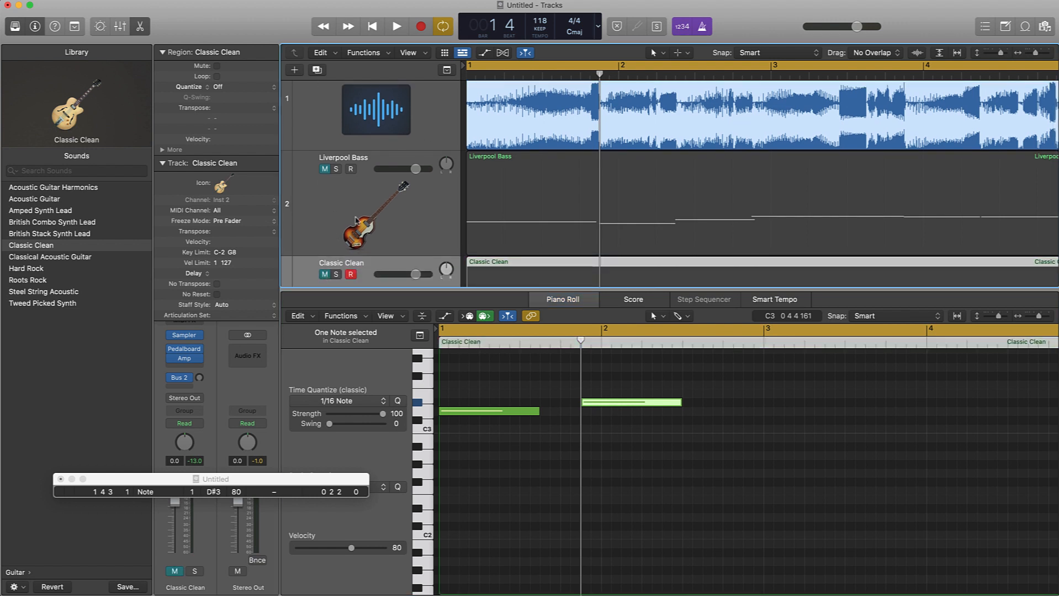
{"action": "scroll", "coordinate": [375, 194], "scroll_direction": "up", "scroll_amount": 2}
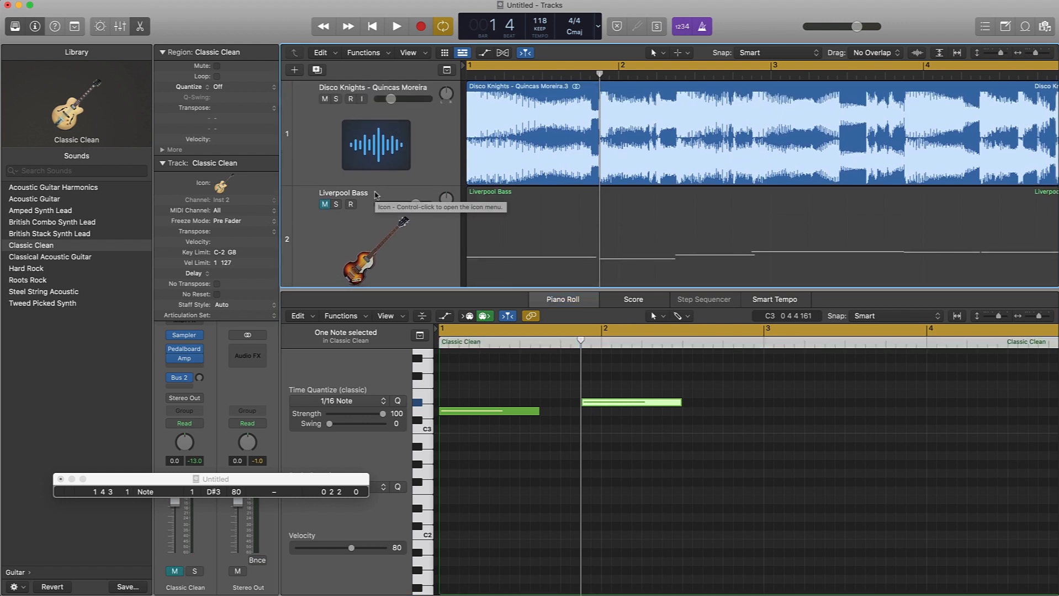
{"action": "key", "text": "space"}
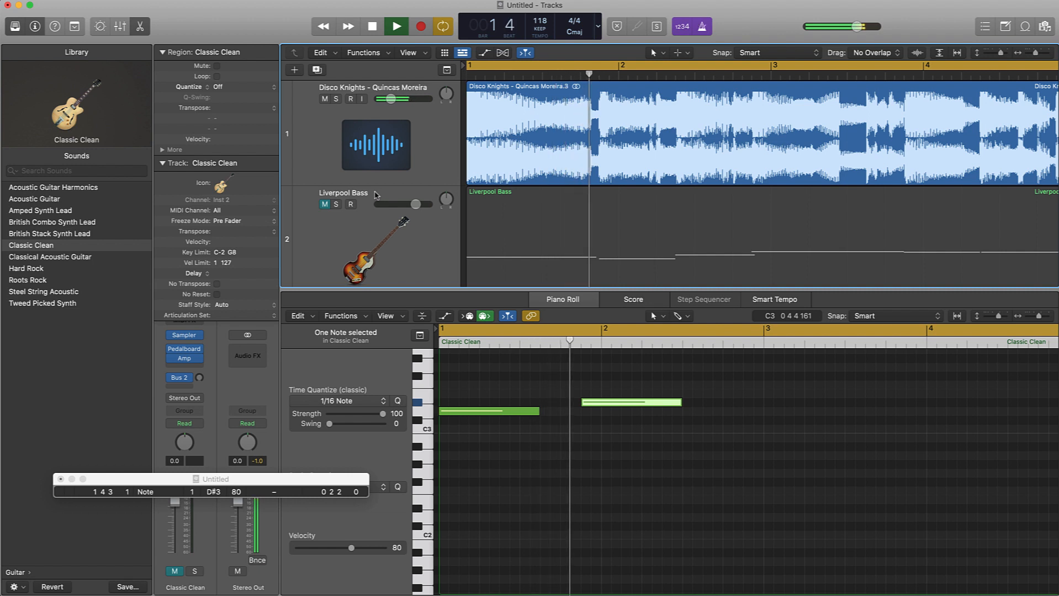
{"action": "key", "text": "space"}
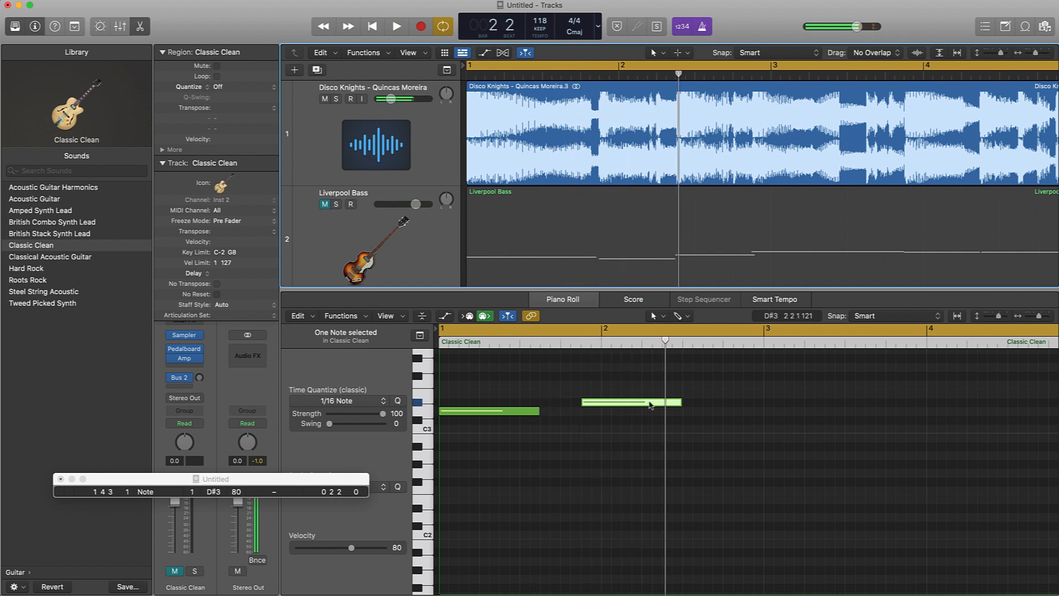
Shorten the D#3 note to two beats so it ends at the change in bar 2, and unmute the Classic Clean track.
{"action": "left_click", "coordinate": [661, 349]}
{"action": "key", "text": "space"}
{"action": "key", "text": "space"}
{"action": "left_click", "coordinate": [661, 349]}
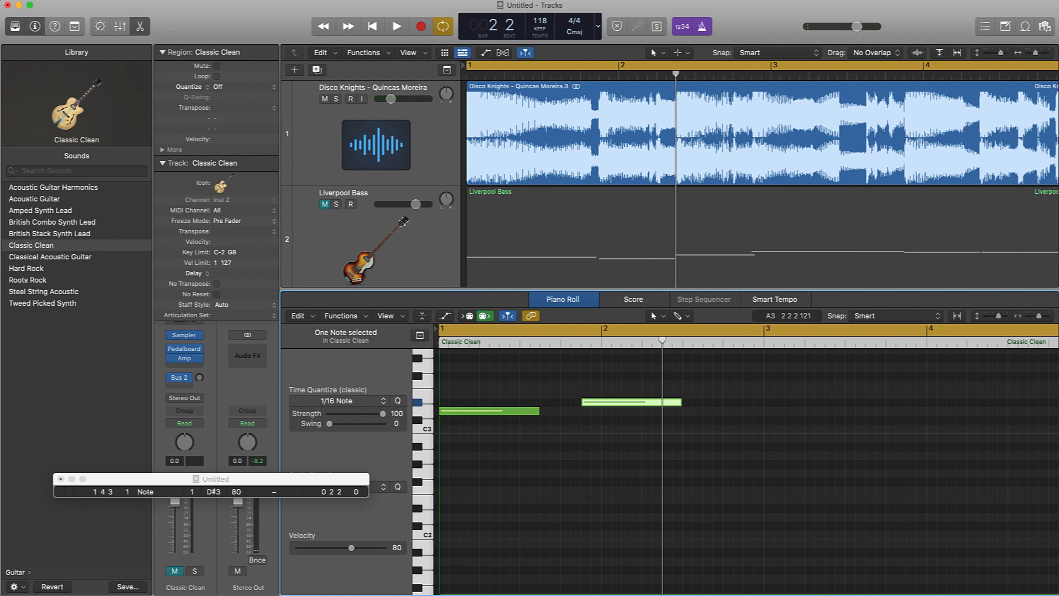
{"action": "left_click_drag", "start_coordinate": [681, 405], "coordinate": [661, 405]}
{"action": "scroll", "coordinate": [418, 216], "scroll_direction": "down", "scroll_amount": 2}
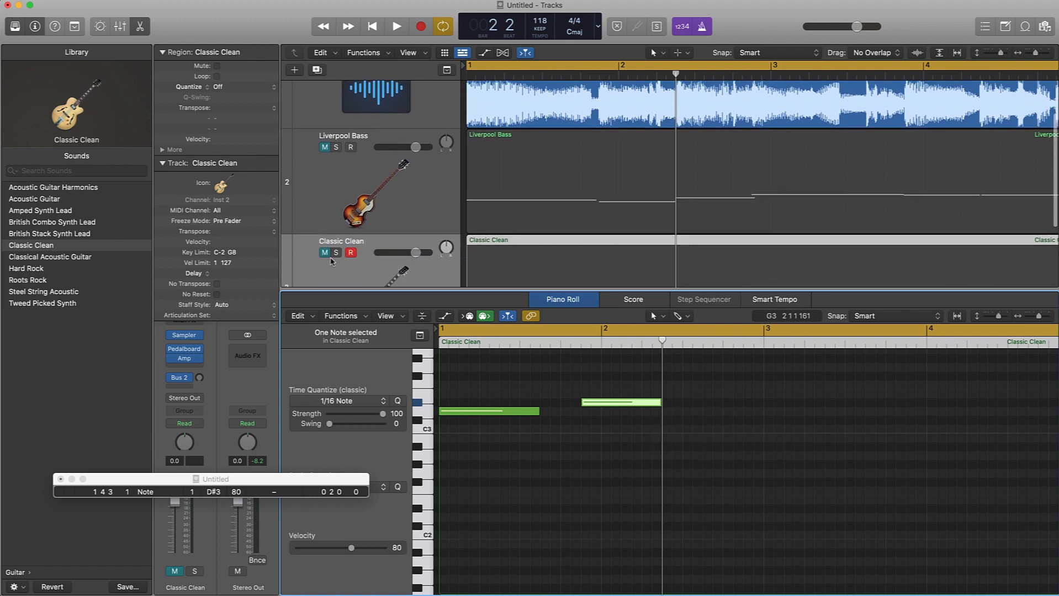
{"action": "left_click", "coordinate": [324, 263]}
Examine the sample's waveform closely around bar 2, beat 2 alongside the bass and guitar regions.
{"action": "scroll", "coordinate": [589, 148], "scroll_direction": "up", "scroll_amount": 2}
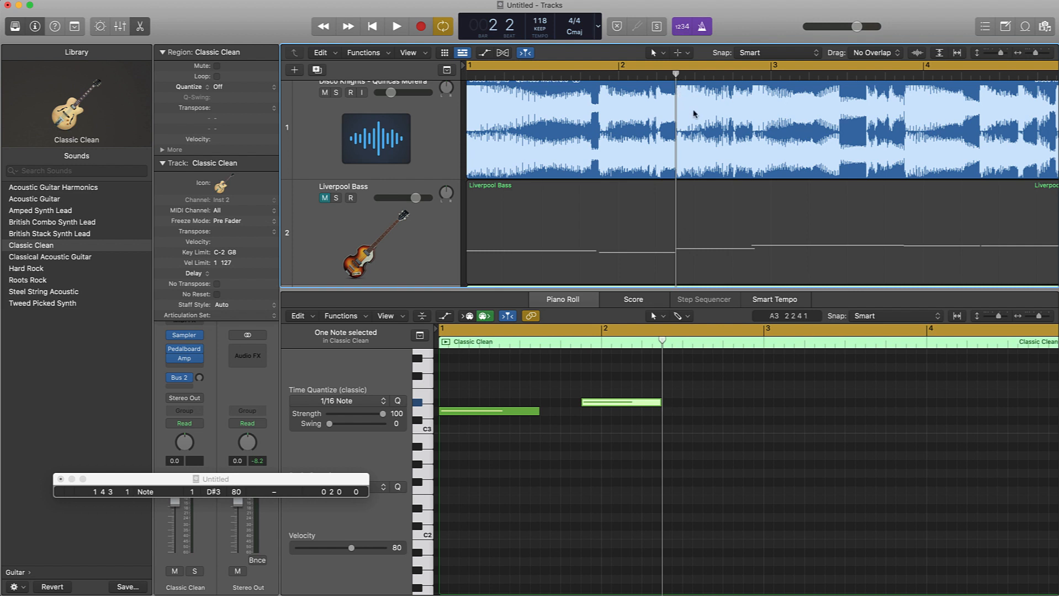
{"action": "key", "text": "super+Down"}
{"action": "key", "text": "super+Down"}
{"action": "key", "text": "super+Up"}
{"action": "key", "text": "super+Up"}
{"action": "key", "text": "super+Up"}
{"action": "key", "text": "super+Up"}
{"action": "key", "text": "super+Up"}
{"action": "key", "text": "super+Up"}
{"action": "scroll", "coordinate": [695, 114], "scroll_direction": "up", "scroll_amount": 3}
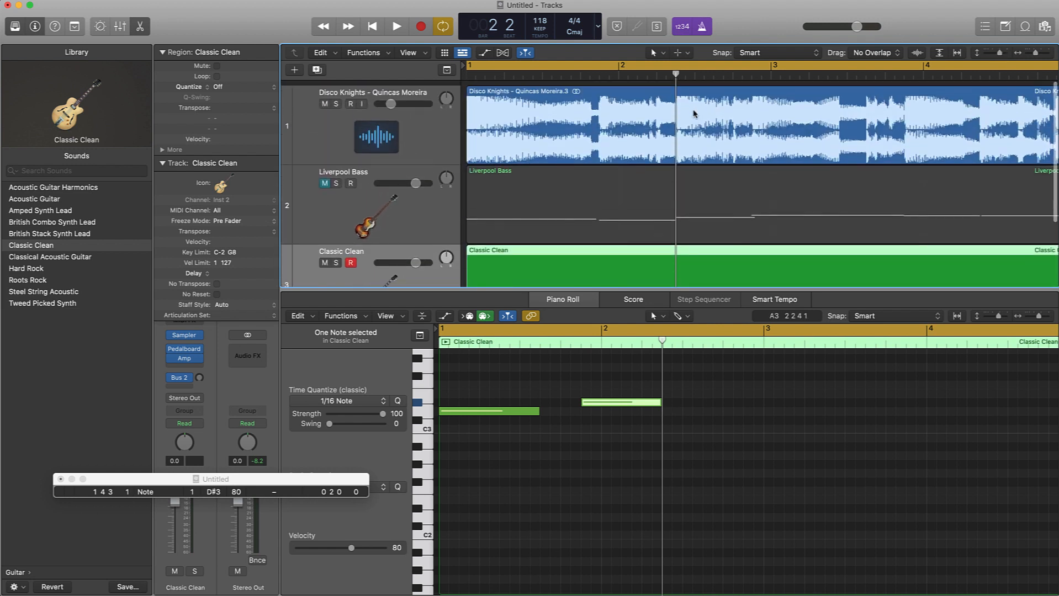
{"action": "key", "text": "super+Down"}
{"action": "scroll", "coordinate": [695, 114], "scroll_direction": "up", "scroll_amount": 3}
{"action": "key", "text": "super+Right"}
{"action": "key", "text": "super+Right"}
{"action": "key", "text": "super+Right"}
{"action": "key", "text": "super+Right"}
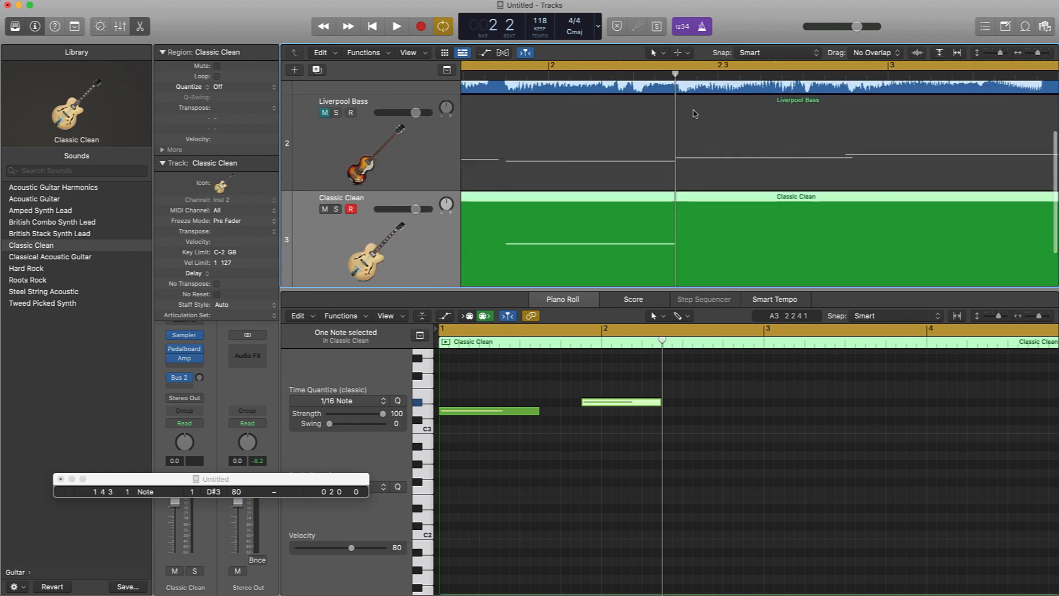
{"action": "scroll", "coordinate": [694, 113], "scroll_direction": "up", "scroll_amount": 3}
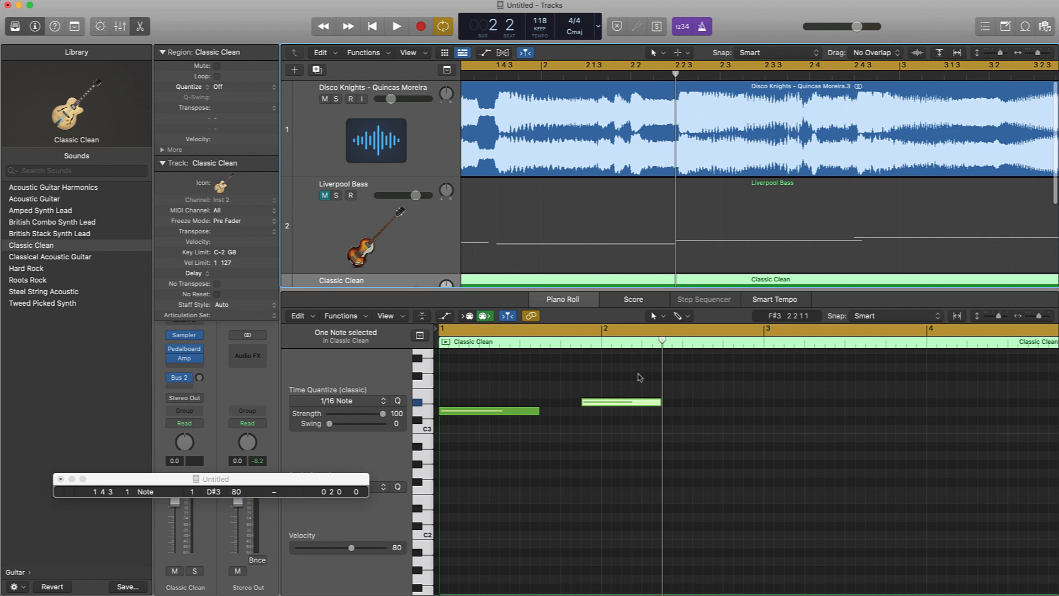
{"action": "key", "text": "super+Left"}
{"action": "key", "text": "super+Left"}
{"action": "key", "text": "super+Left"}
{"action": "key", "text": "super+Left"}
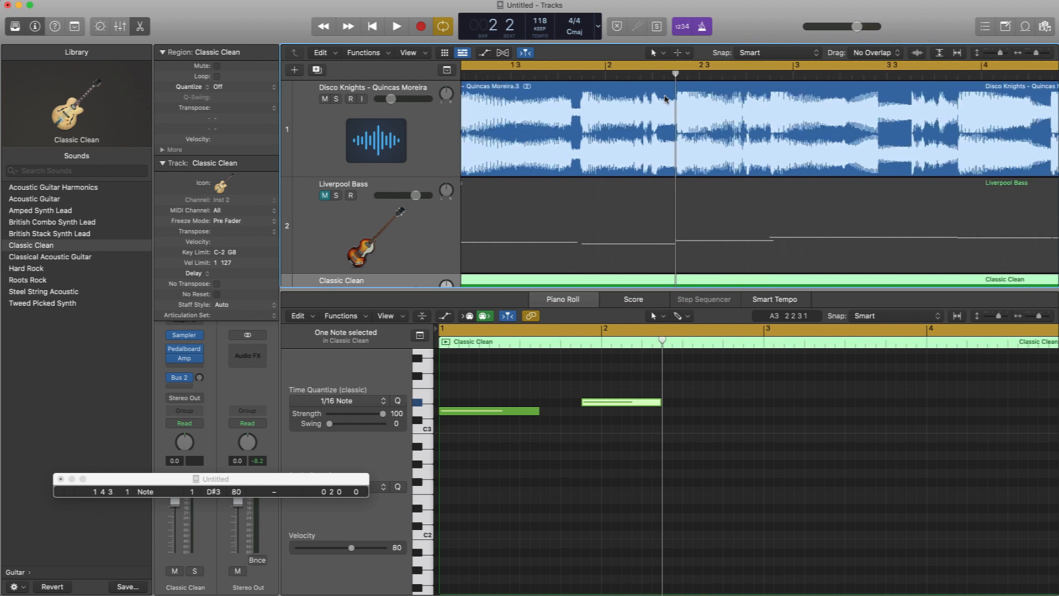
Play the sample through bar 2 and add a two-beat D3 note at bar 2, beat 2, division 3.
{"action": "key", "text": "space"}
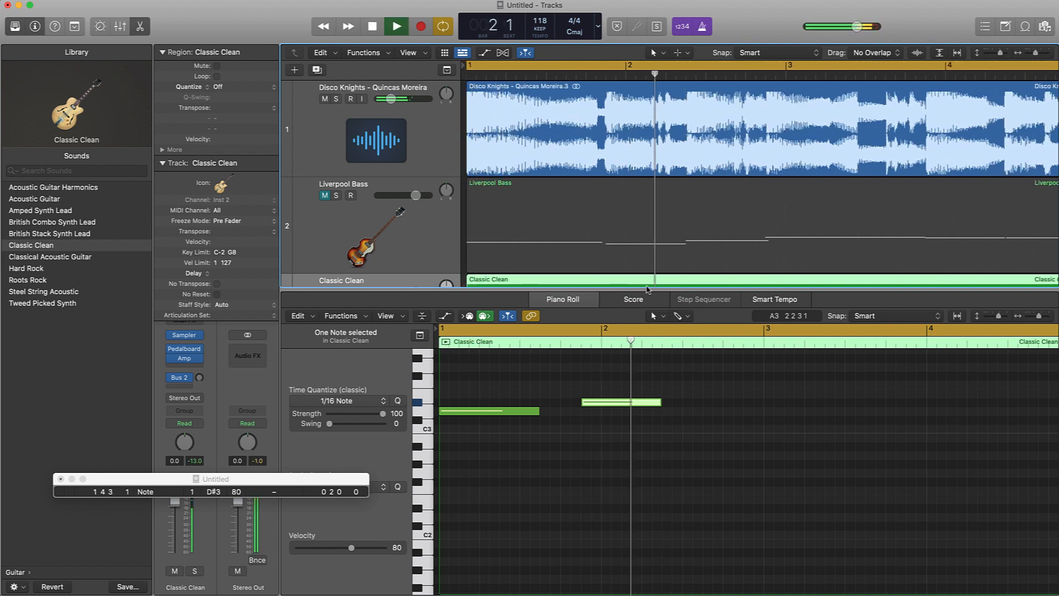
{"action": "key", "text": "space"}
{"action": "left_click", "coordinate": [684, 385], "text": "super"}
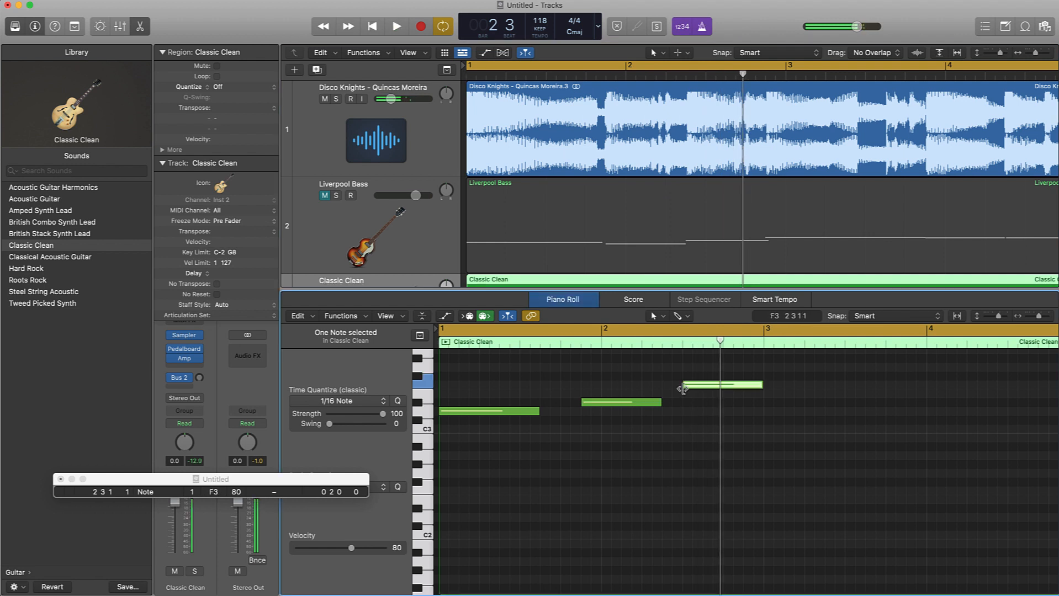
{"action": "left_click_drag", "start_coordinate": [686, 387], "coordinate": [667, 418]}
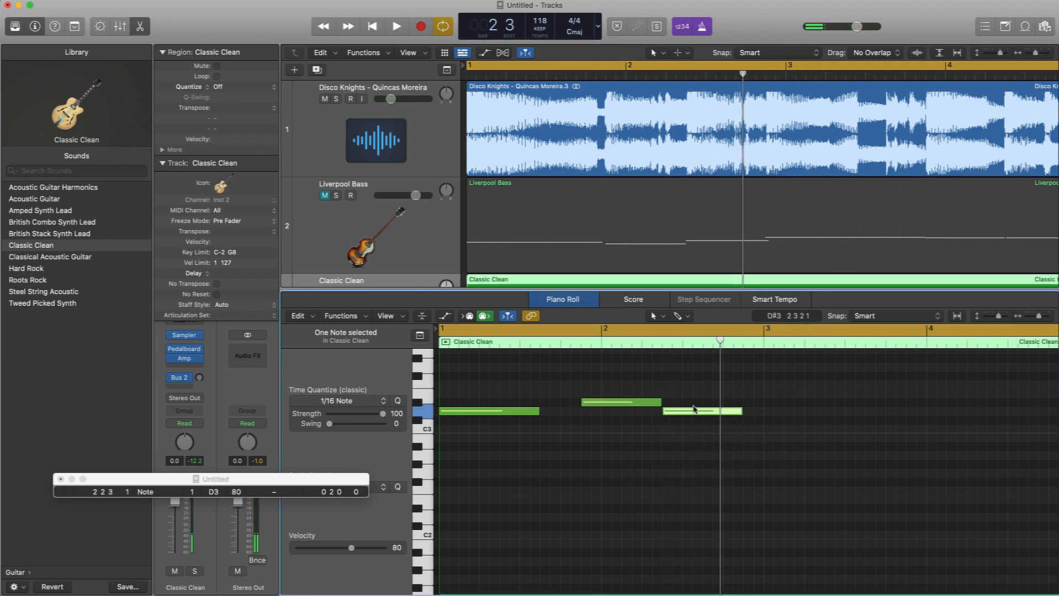
Play the sample around the end of the D3 note to locate the next guitar change at bar 2, beat 4, division 3.
{"action": "key", "text": "space"}
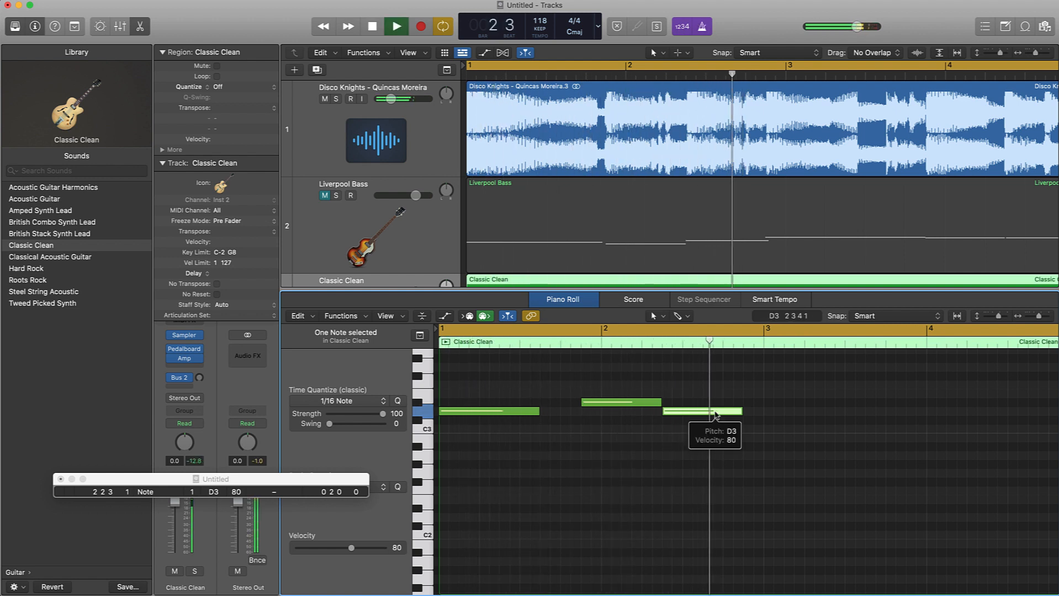
{"action": "key", "text": "space"}
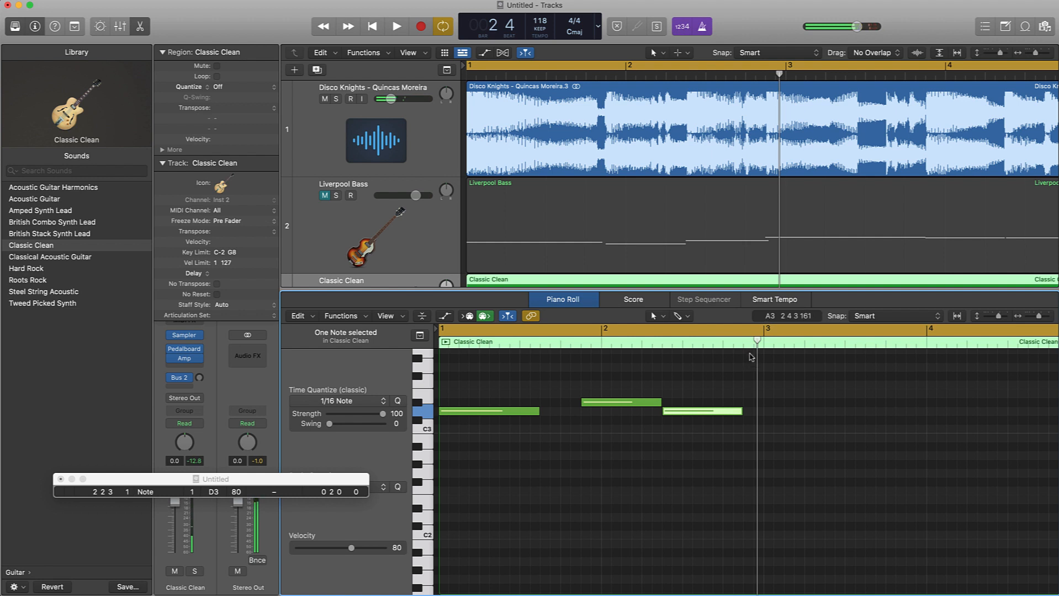
{"action": "key", "text": "space"}
{"action": "key", "text": "space"}
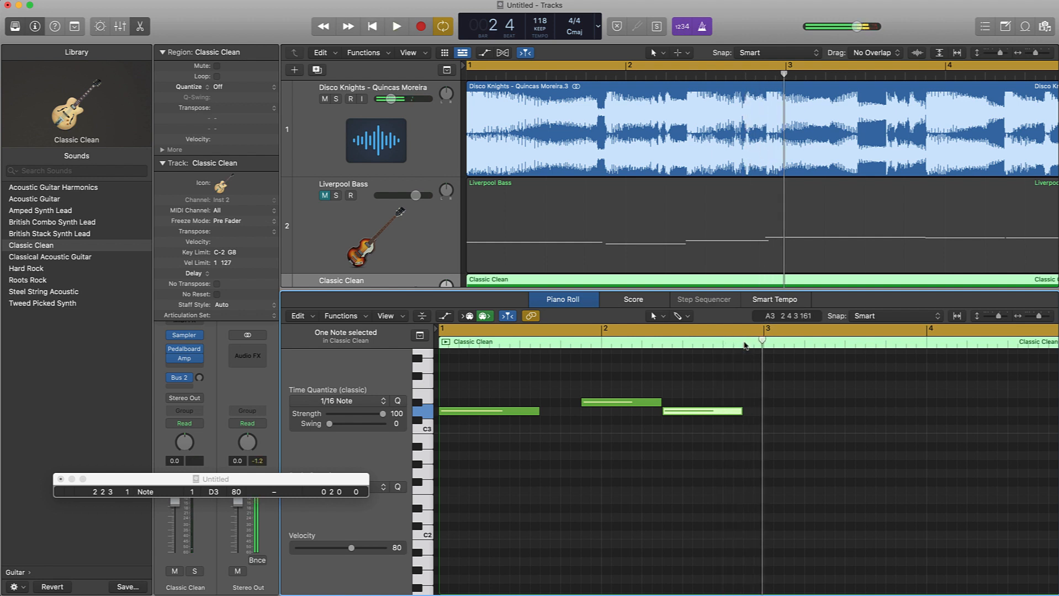
{"action": "left_click", "coordinate": [745, 342]}
{"action": "key", "text": "space"}
{"action": "key", "text": "space"}
{"action": "left_click", "coordinate": [744, 342]}
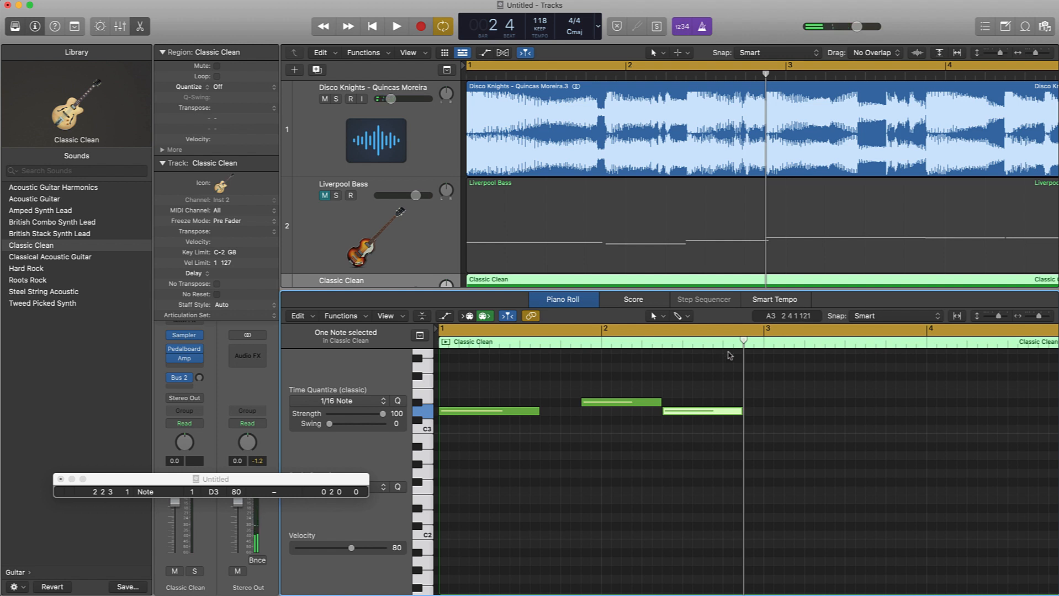
Trim the second D3 note to end at bar 2, beat 4, and follow it with a half-beat C3 and a two-beat A#2.
{"action": "left_click_drag", "start_coordinate": [744, 420], "coordinate": [723, 416]}
{"action": "left_click_drag", "start_coordinate": [804, 429], "coordinate": [741, 435]}
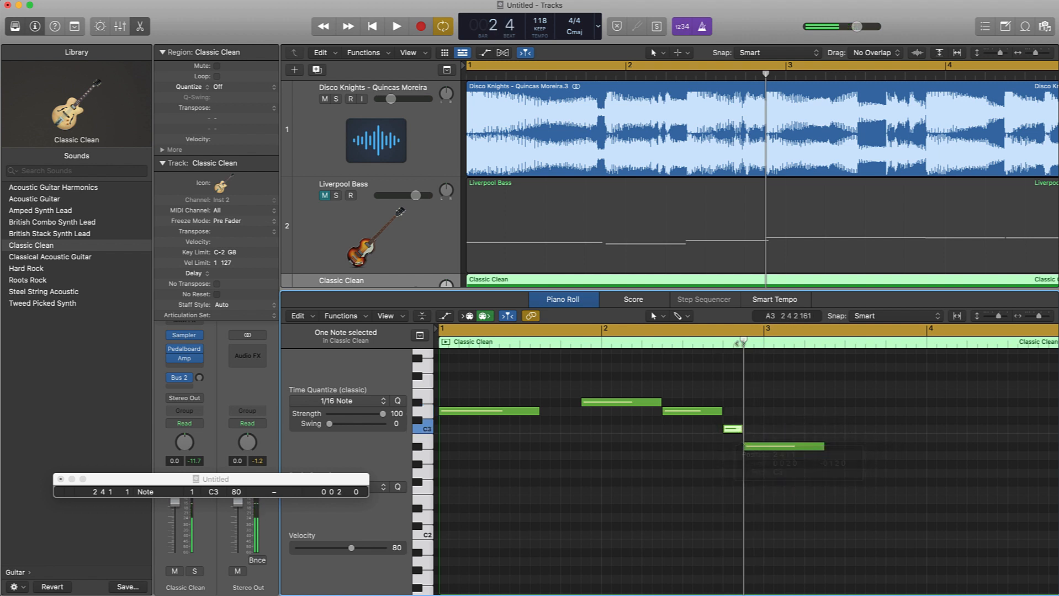
{"action": "mouse_move", "coordinate": [743, 341]}
{"action": "left_mouse_down"}
{"action": "mouse_move", "coordinate": [712, 342]}
{"action": "mouse_move", "coordinate": [723, 343]}
{"action": "left_mouse_up"}
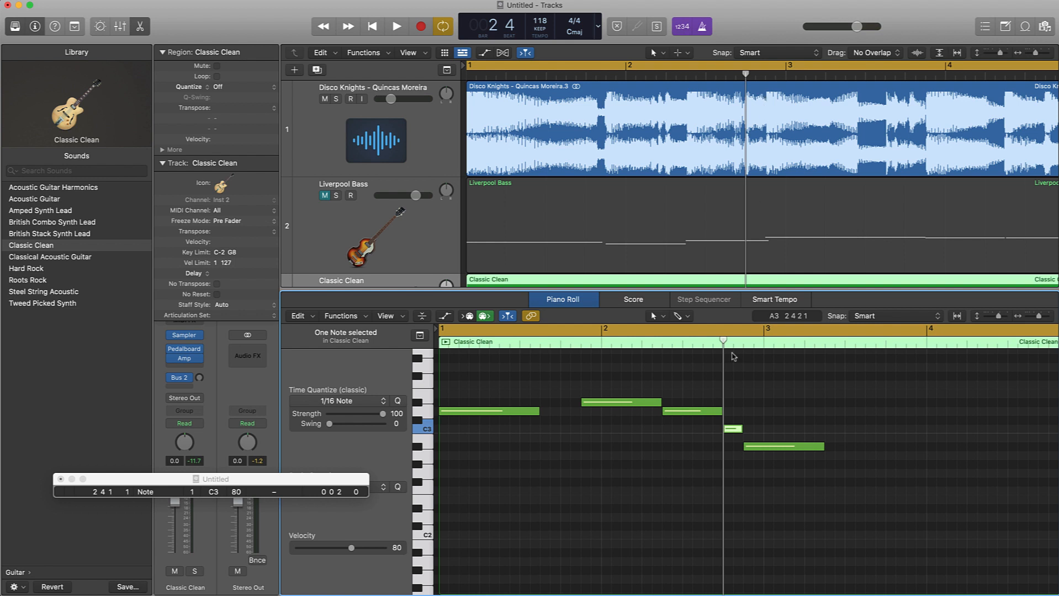
{"action": "double_click", "coordinate": [602, 347]}
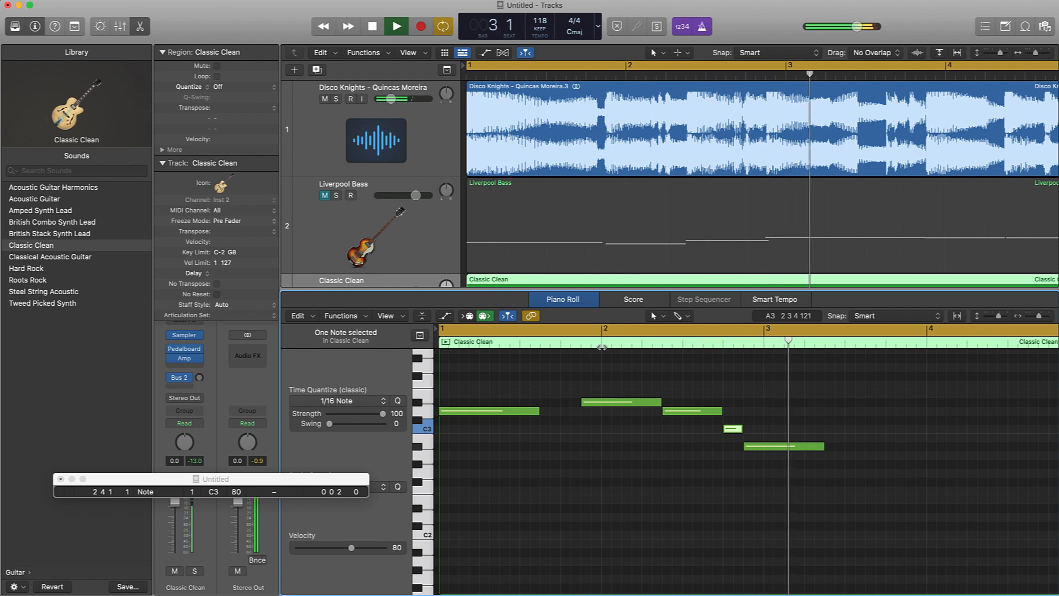
Add a short F2 note at 3 3 3 in the Classic Clean region.
{"action": "key", "text": "space"}
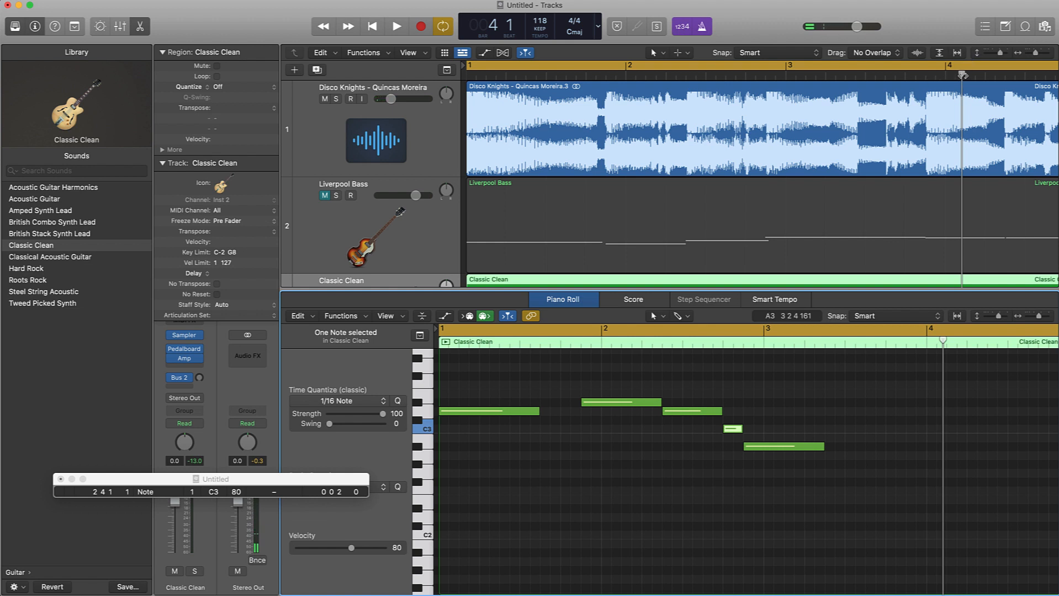
{"action": "left_click_drag", "start_coordinate": [963, 74], "coordinate": [883, 132]}
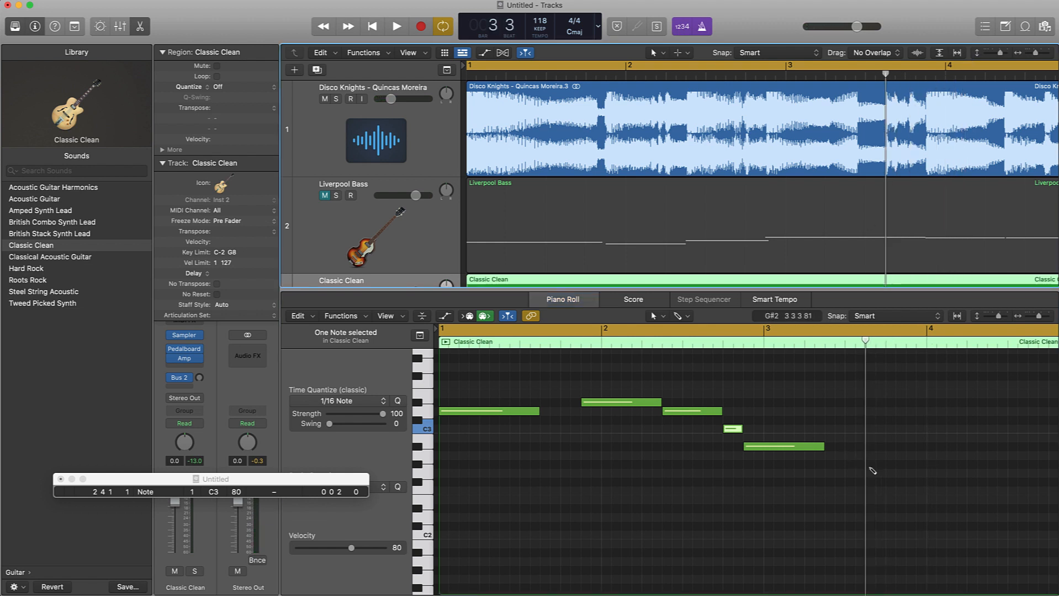
{"action": "left_click_drag", "start_coordinate": [871, 466], "coordinate": [870, 490]}
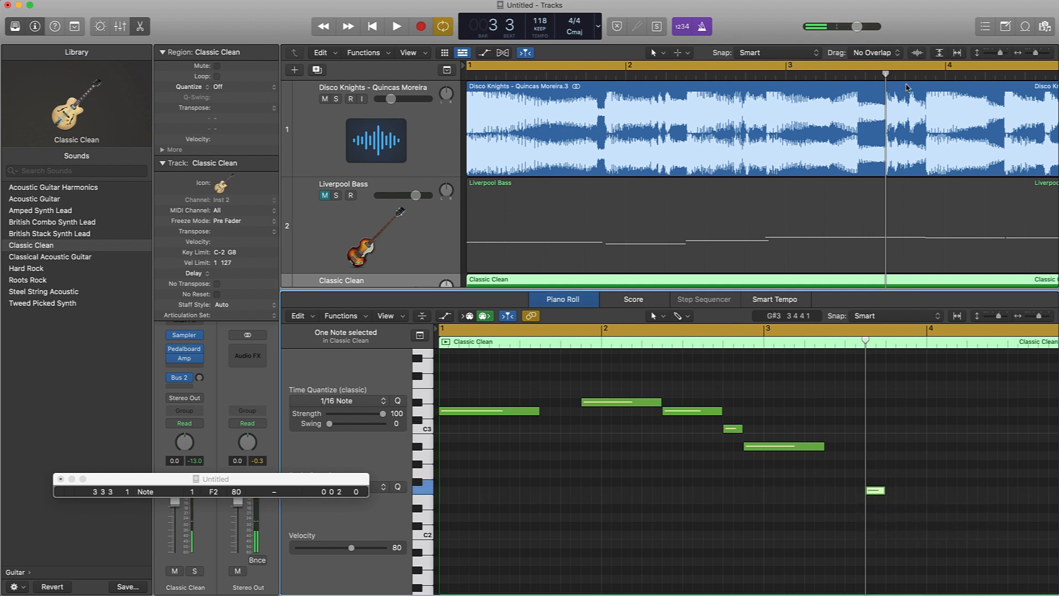
Play the Disco Knights audio around beat 3 of bar 3 to find where the next melody note starts.
{"action": "left_click", "coordinate": [899, 74]}
{"action": "left_click_drag", "start_coordinate": [904, 74], "coordinate": [891, 81]}
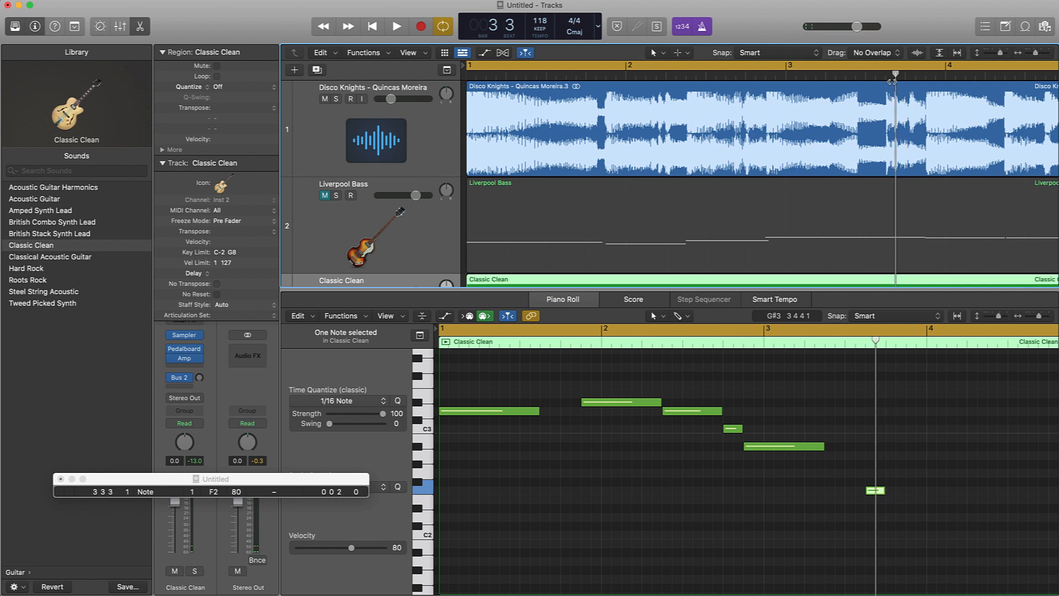
{"action": "left_click", "coordinate": [892, 84]}
{"action": "key", "text": "space"}
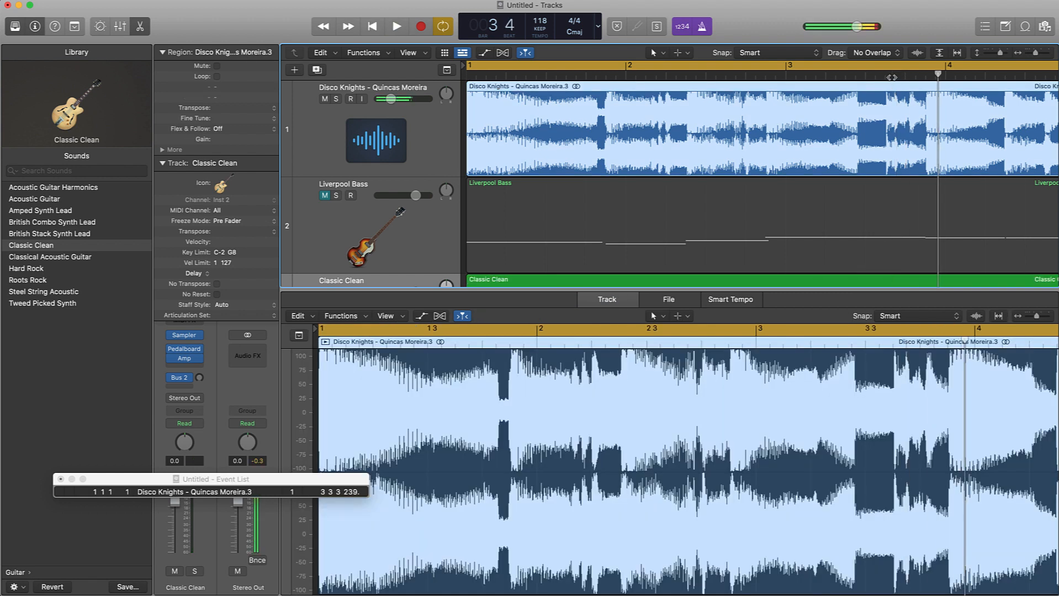
{"action": "key", "text": "space"}
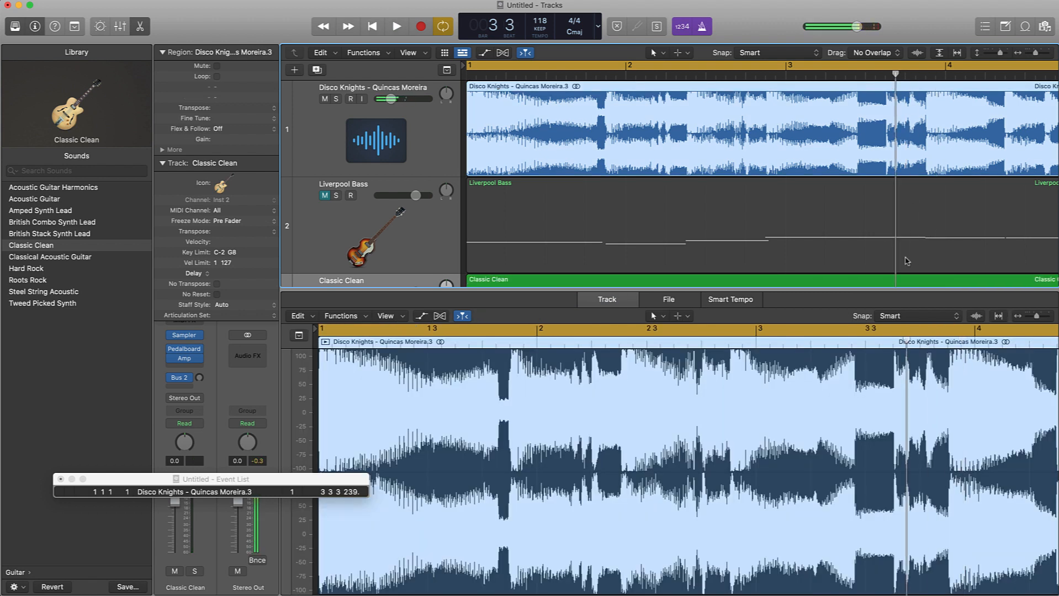
Reopen the Classic Clean region's notes, audition the F2 note, and place the playhead midway through it.
{"action": "scroll", "coordinate": [639, 239], "scroll_direction": "down", "scroll_amount": 5}
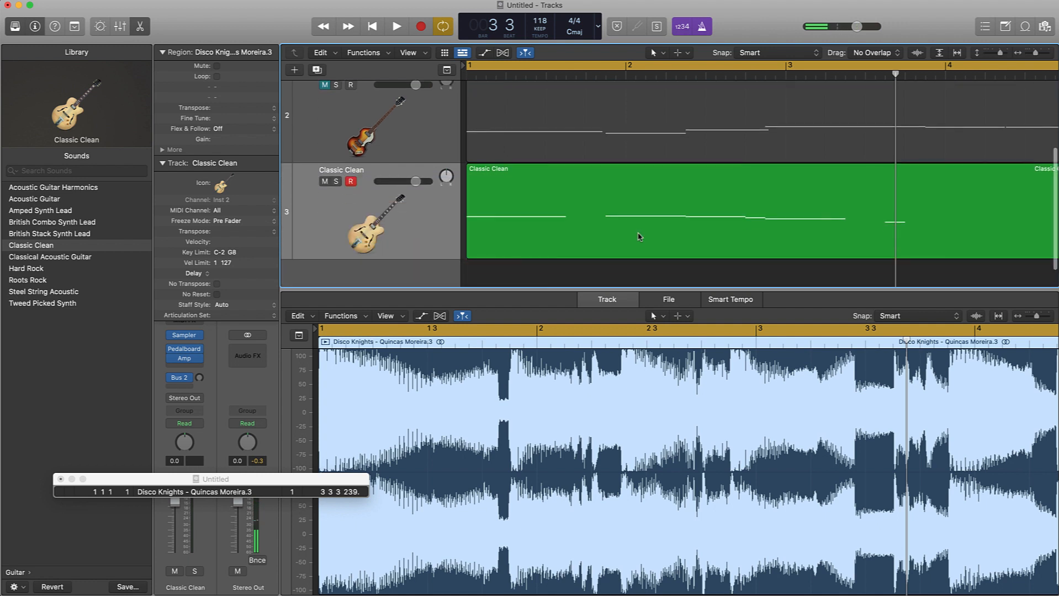
{"action": "left_click", "coordinate": [638, 224]}
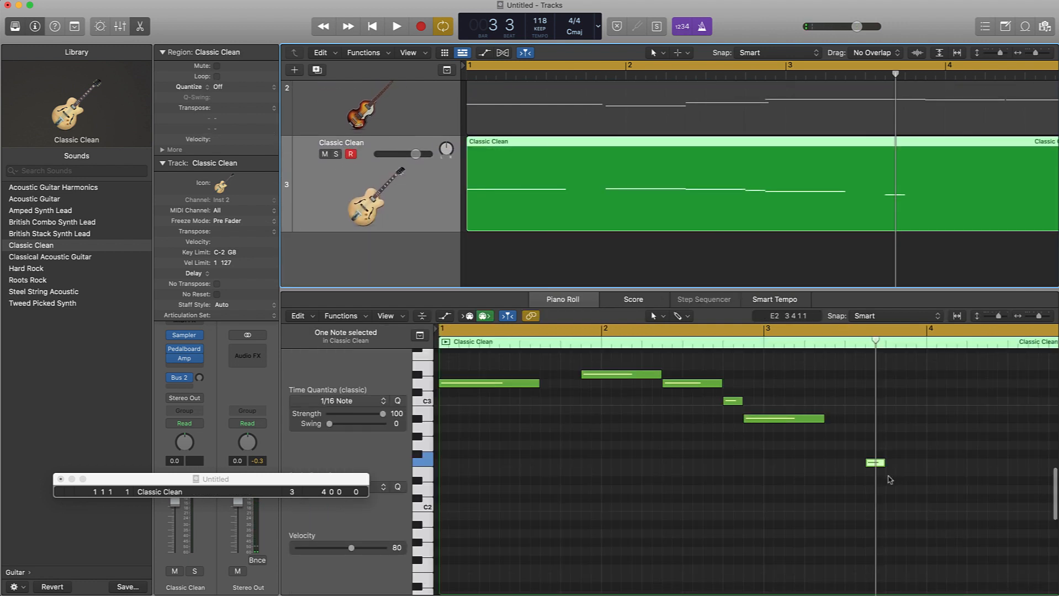
{"action": "key", "text": "space"}
{"action": "left_click", "coordinate": [877, 462]}
{"action": "key", "text": "space"}
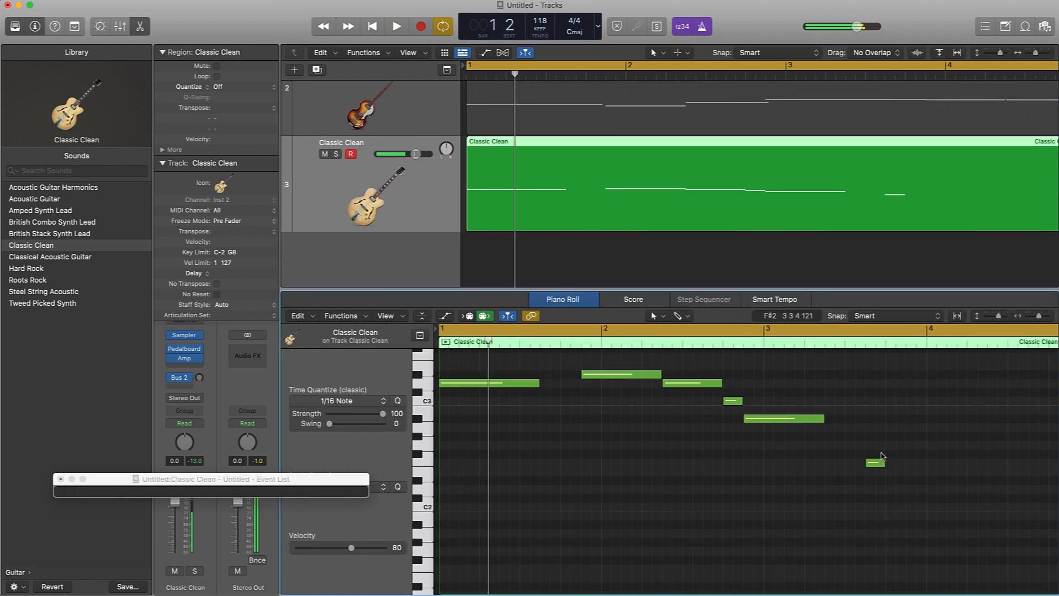
{"action": "left_click", "coordinate": [885, 339]}
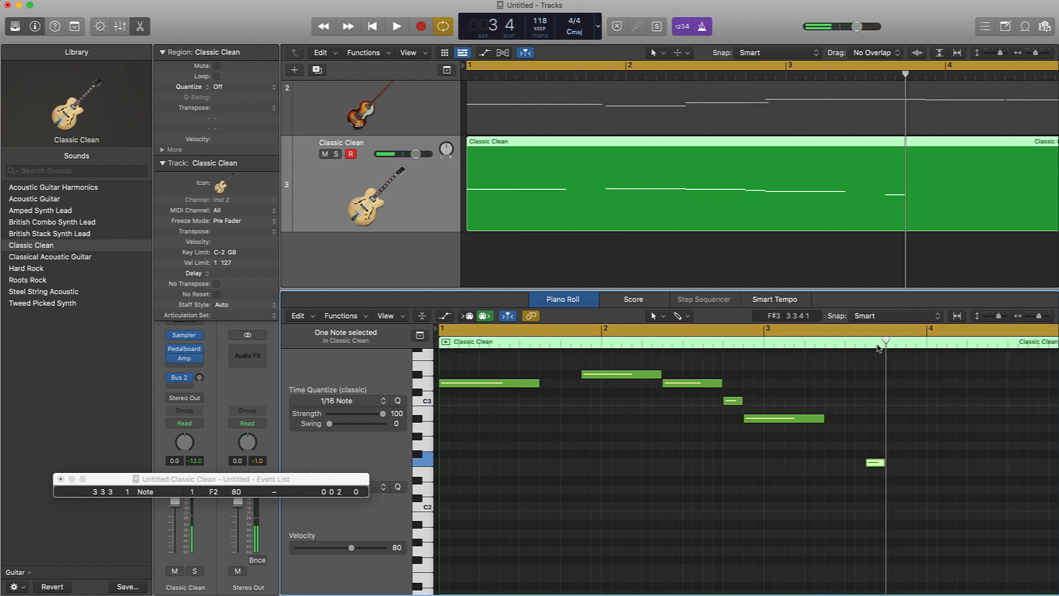
{"action": "left_click", "coordinate": [875, 339]}
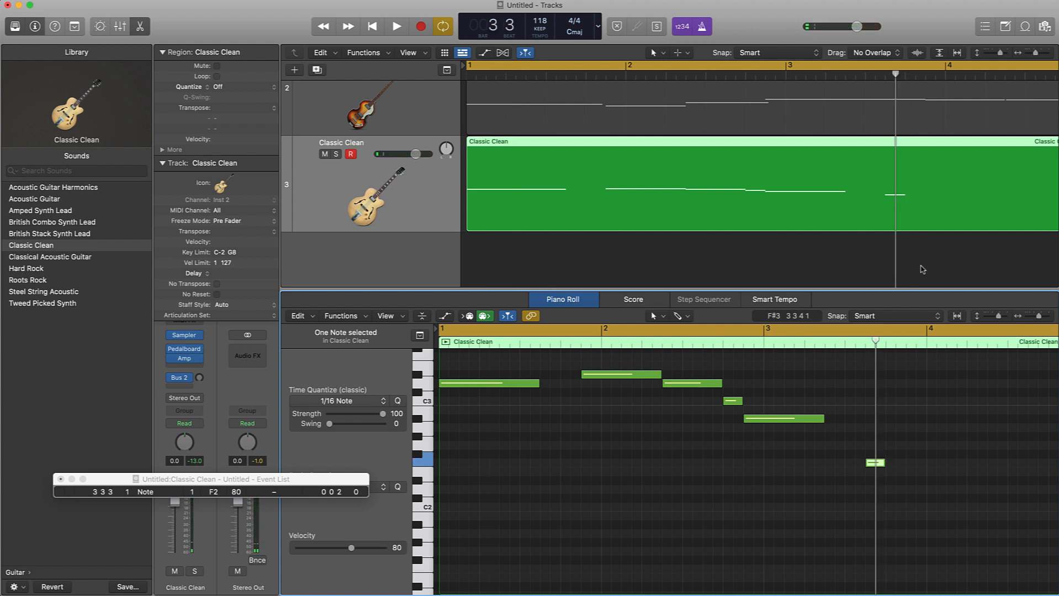
{"action": "scroll", "coordinate": [927, 268], "scroll_direction": "up", "scroll_amount": 5}
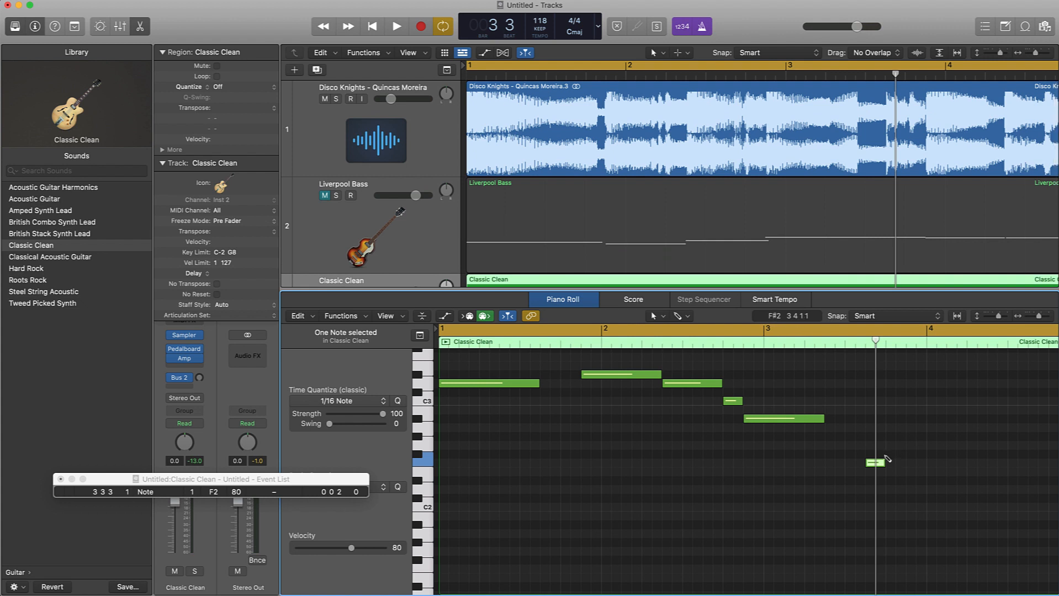
Add a short G2 note starting on beat 4 of bar 3 and shorten the preceding F2 note.
{"action": "left_click", "coordinate": [885, 455], "text": "super"}
{"action": "left_click_drag", "start_coordinate": [883, 453], "coordinate": [883, 445]}
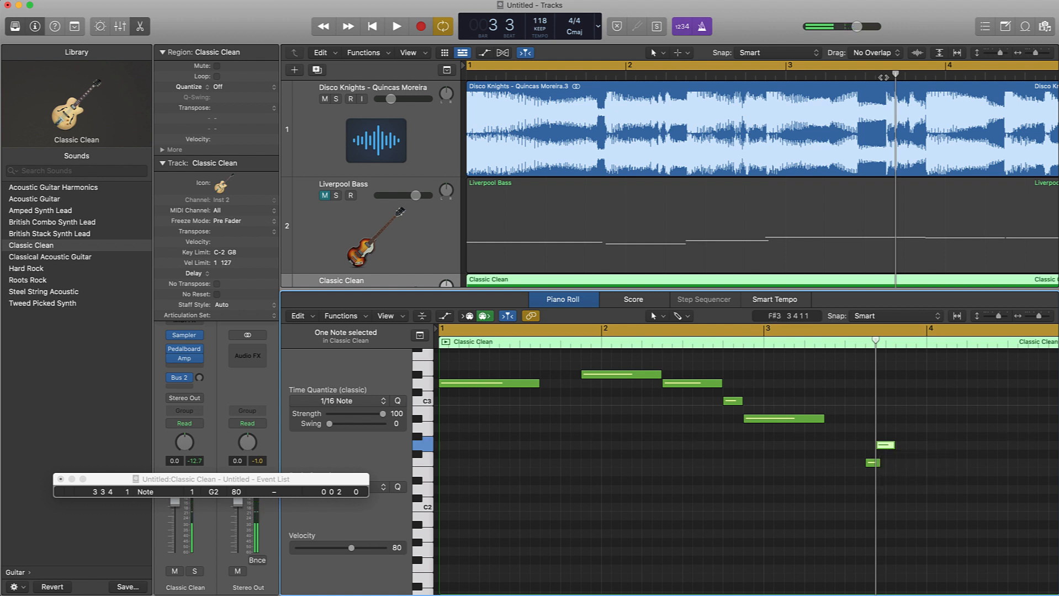
{"action": "left_click_drag", "start_coordinate": [883, 78], "coordinate": [900, 90]}
{"action": "left_click_drag", "start_coordinate": [885, 445], "coordinate": [894, 444]}
Add a long D3 note from 3 4 3 into bar 4 and play the passage back against the song.
{"action": "left_click_drag", "start_coordinate": [879, 77], "coordinate": [947, 77]}
{"action": "mouse_move", "coordinate": [918, 410]}
{"action": "left_mouse_down"}
{"action": "mouse_move", "coordinate": [916, 384]}
{"action": "mouse_move", "coordinate": [1015, 383]}
{"action": "left_mouse_up"}
{"action": "left_click", "coordinate": [950, 422]}
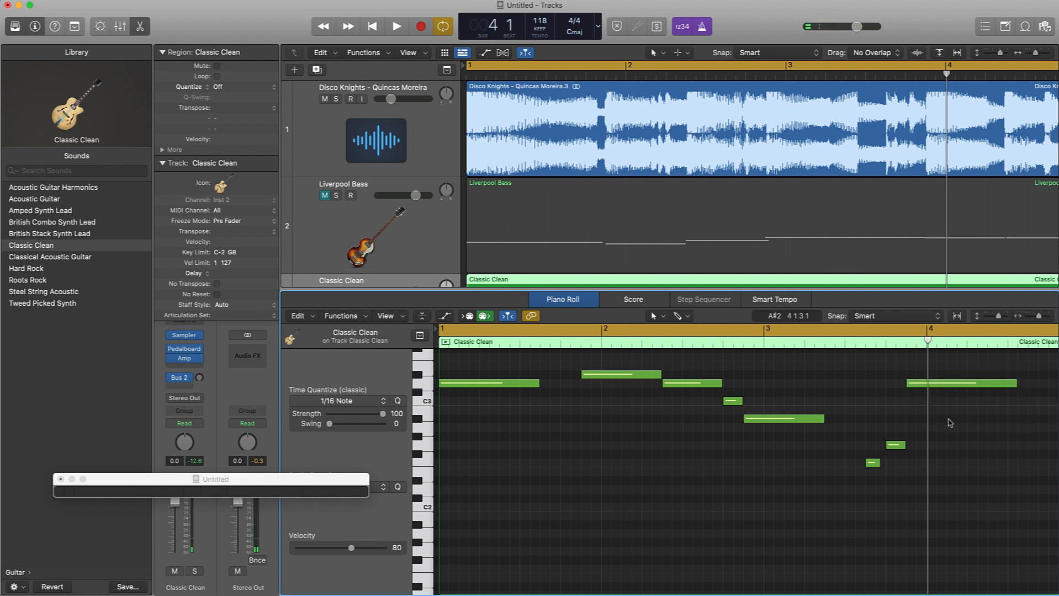
{"action": "key", "text": "space"}
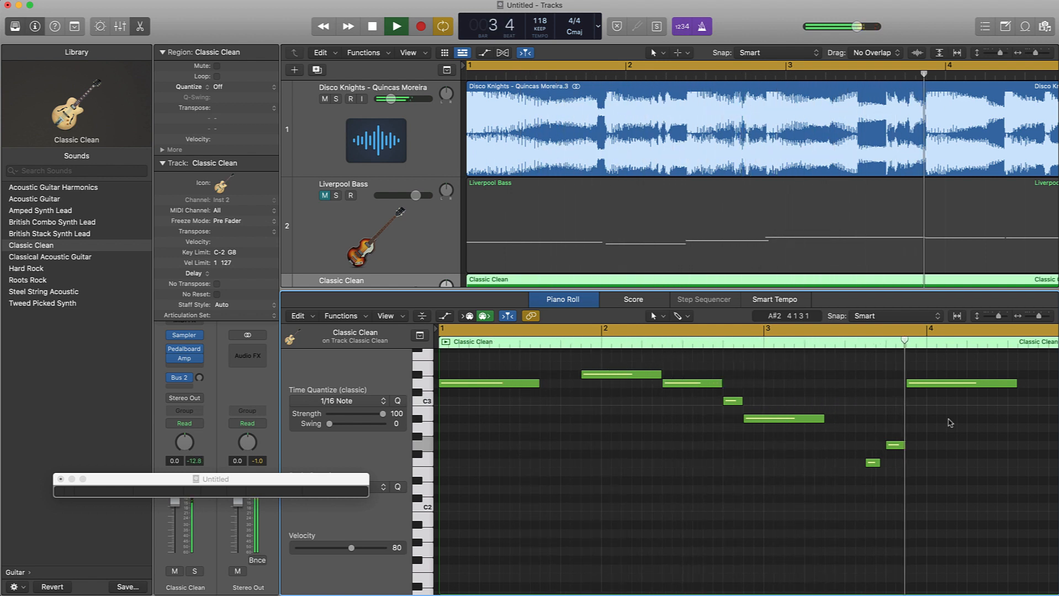
{"action": "key", "text": "space"}
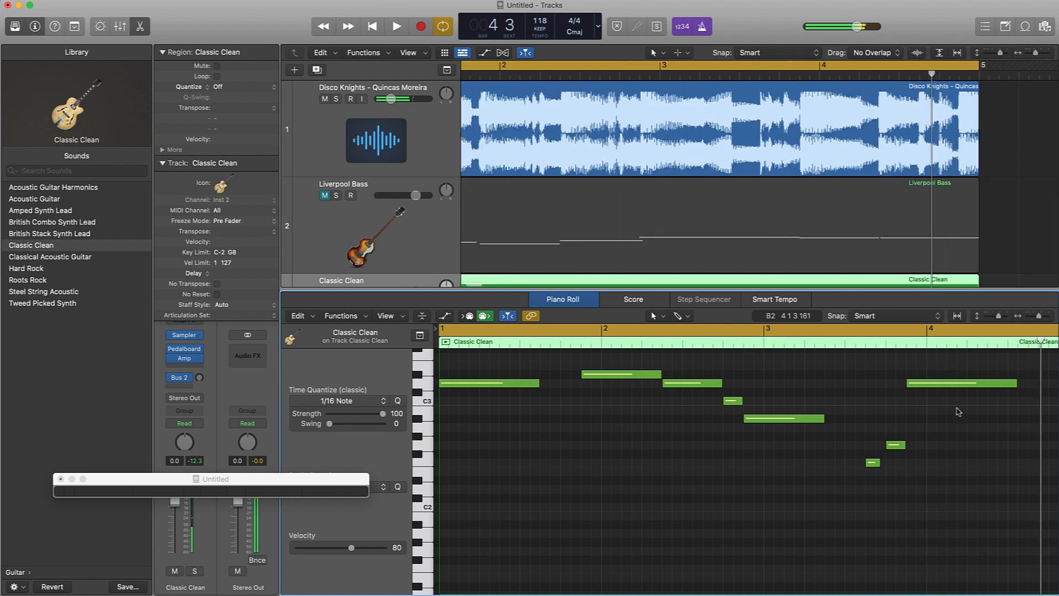
Add a C3 note at 4 2 3 and shorten the preceding D3 note to end where it starts.
{"action": "scroll", "coordinate": [773, 386], "scroll_direction": "right", "scroll_amount": 6}
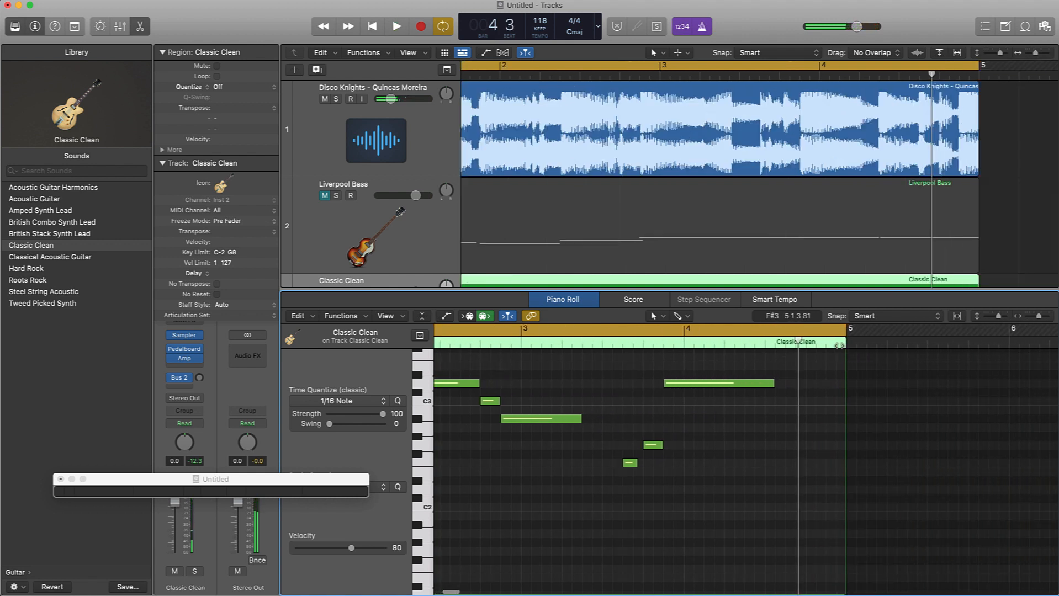
{"action": "double_click", "coordinate": [605, 345]}
{"action": "key", "text": "space"}
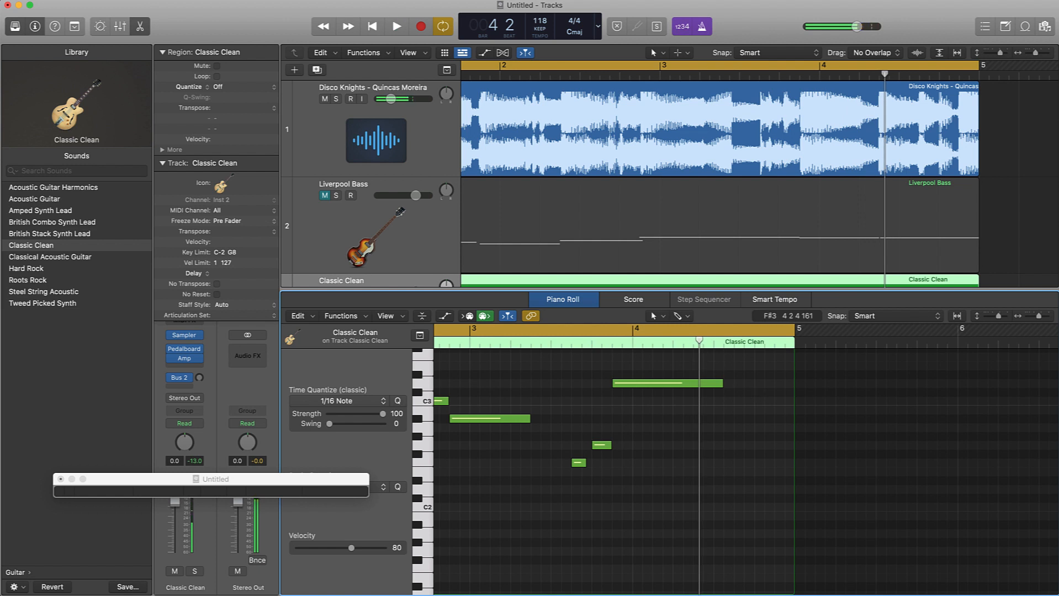
{"action": "left_click", "coordinate": [709, 418], "text": "super"}
{"action": "left_click_drag", "start_coordinate": [709, 419], "coordinate": [694, 383]}
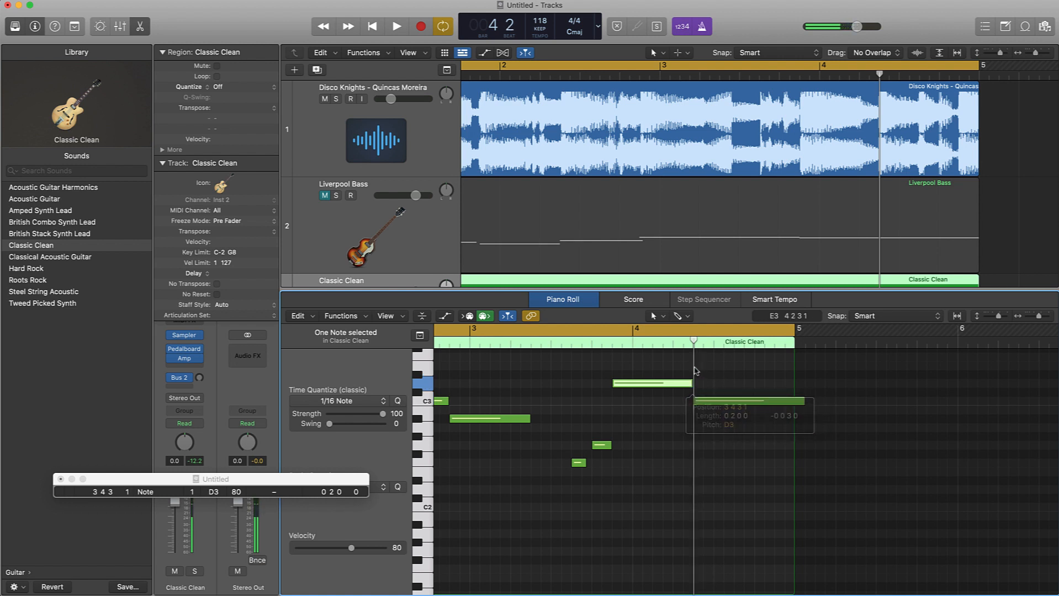
Audition the last melody change and split the final C3 note at 4 3 3.
{"action": "key", "text": "space"}
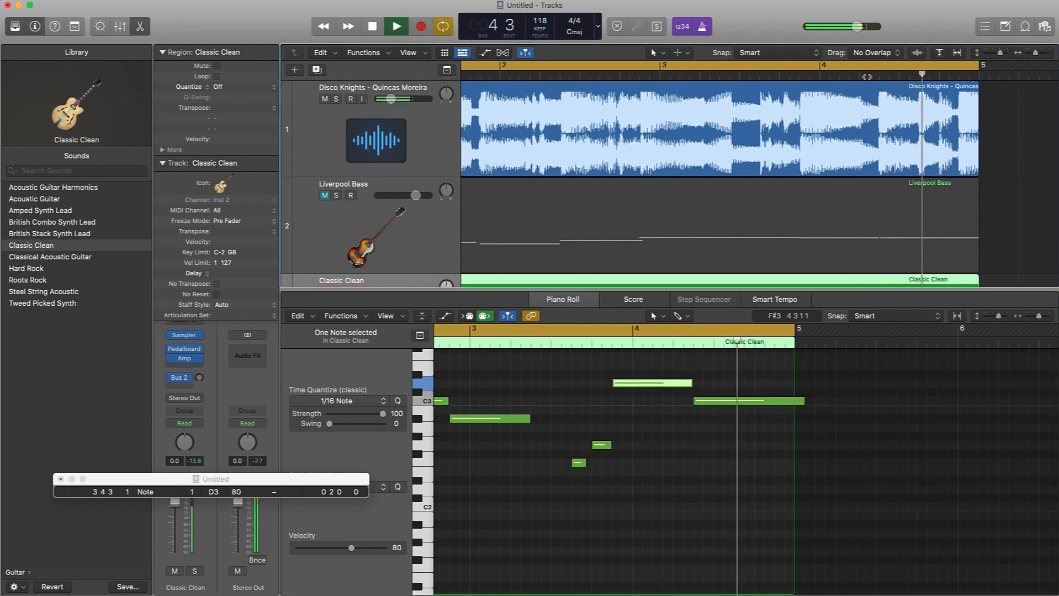
{"action": "left_click", "coordinate": [919, 76]}
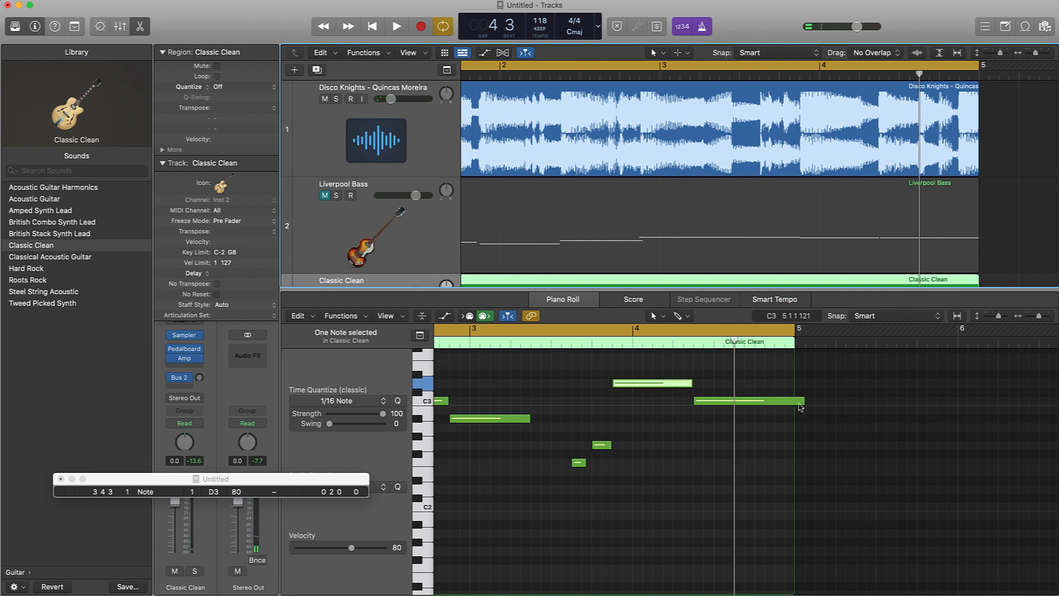
{"action": "left_click", "coordinate": [781, 403]}
{"action": "key", "text": "super+t"}
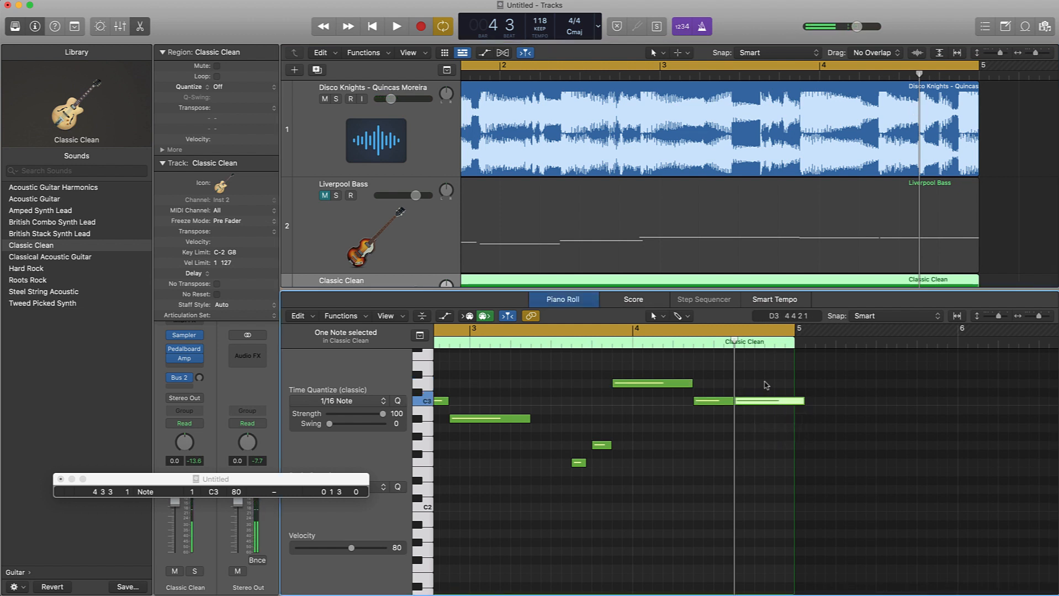
{"action": "left_click", "coordinate": [766, 384]}
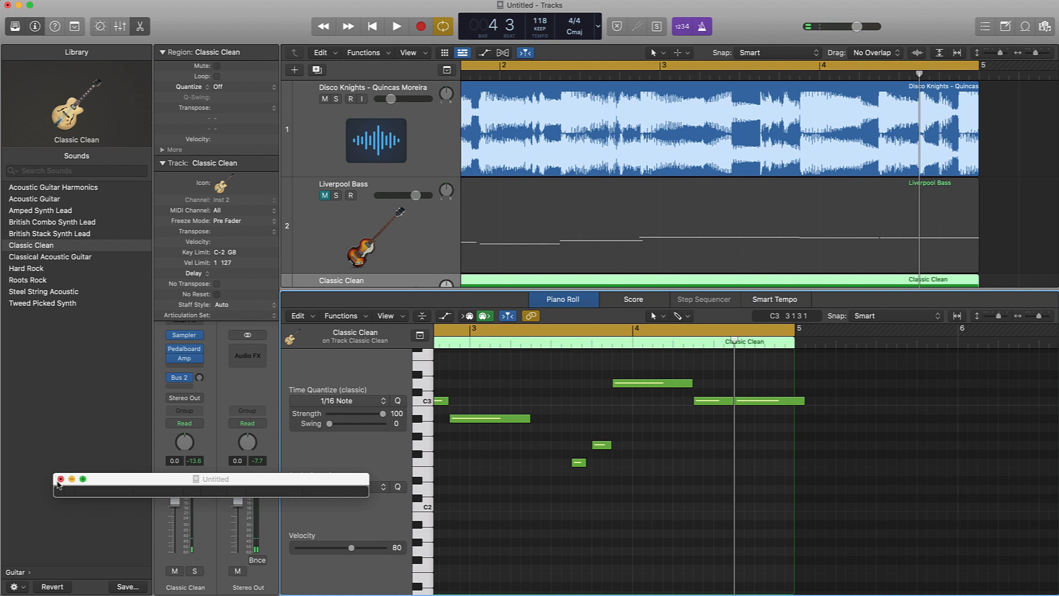
Close the floating event window, raise the second half of the split note to D#3, and end it at bar 5.
{"action": "left_click", "coordinate": [61, 479]}
{"action": "left_click_drag", "start_coordinate": [743, 403], "coordinate": [794, 374]}
{"action": "left_click", "coordinate": [730, 429]}
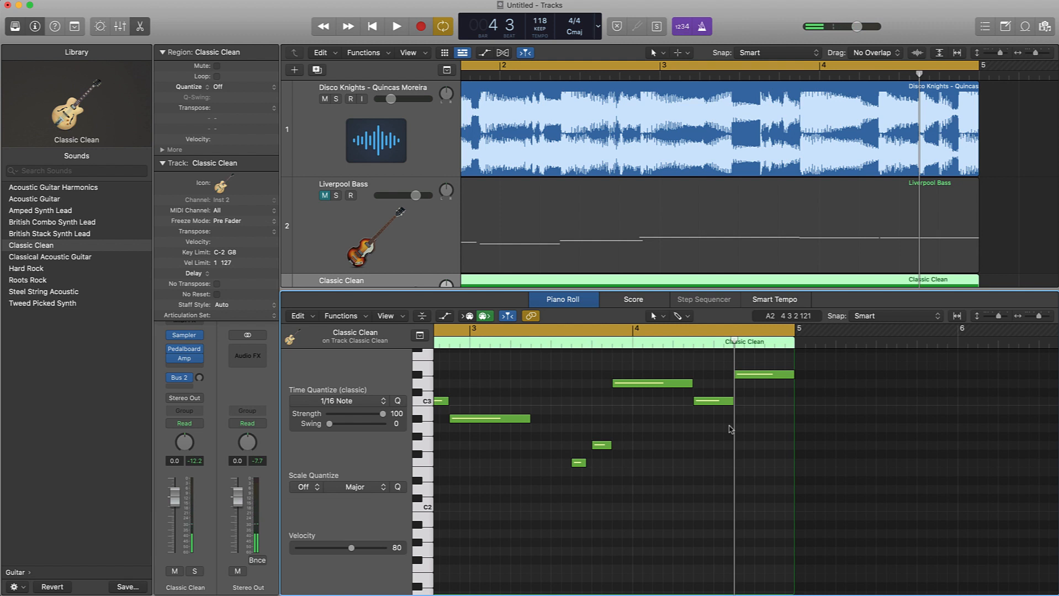
Mute the Disco Knights track, unmute Liverpool Bass, and play the bass and guitar parts together.
{"action": "left_click", "coordinate": [324, 100]}
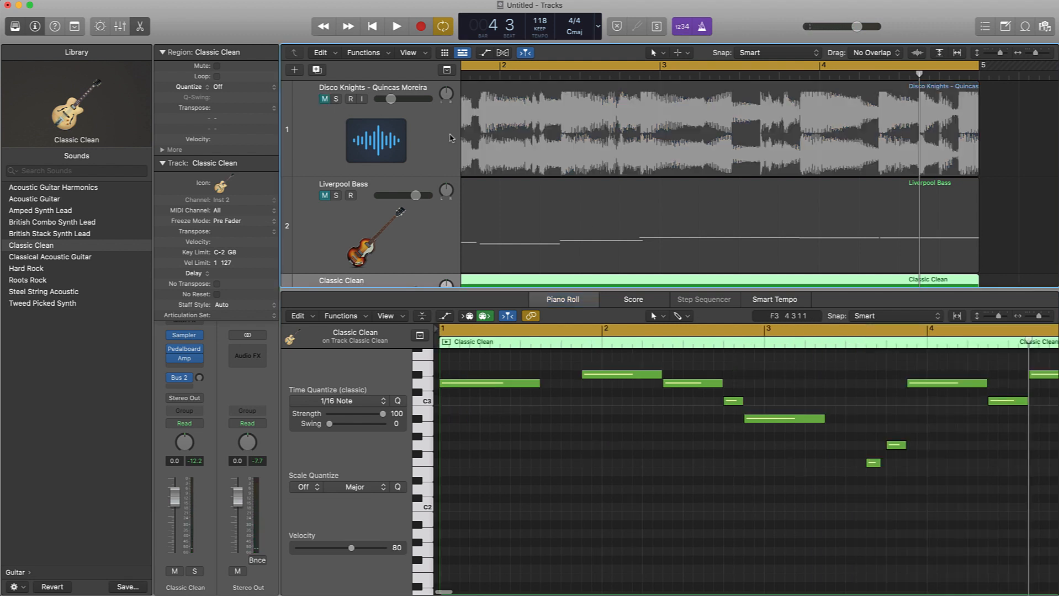
{"action": "key", "text": "z"}
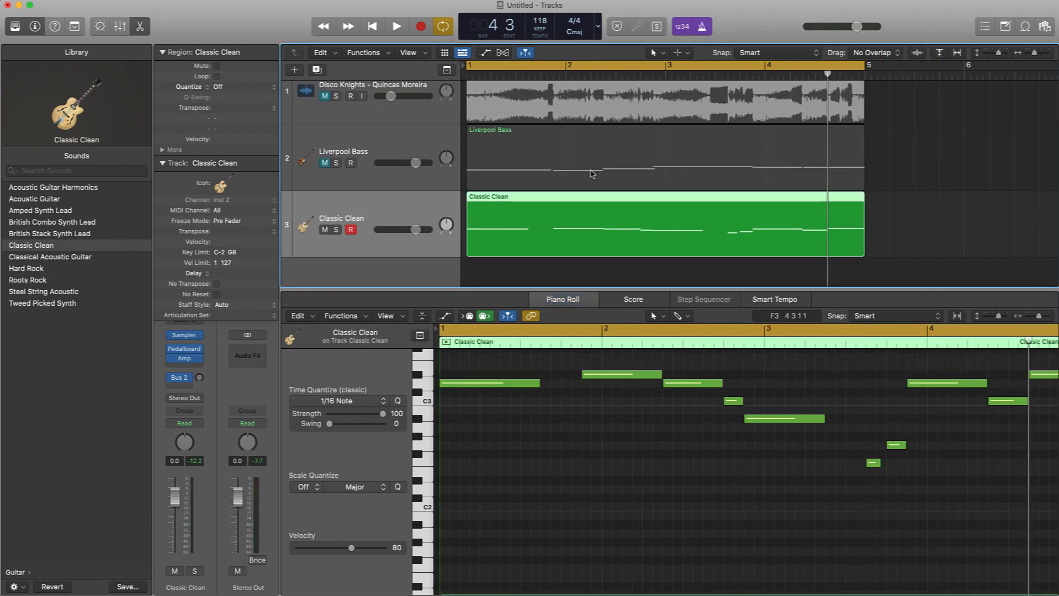
{"action": "left_click", "coordinate": [327, 163]}
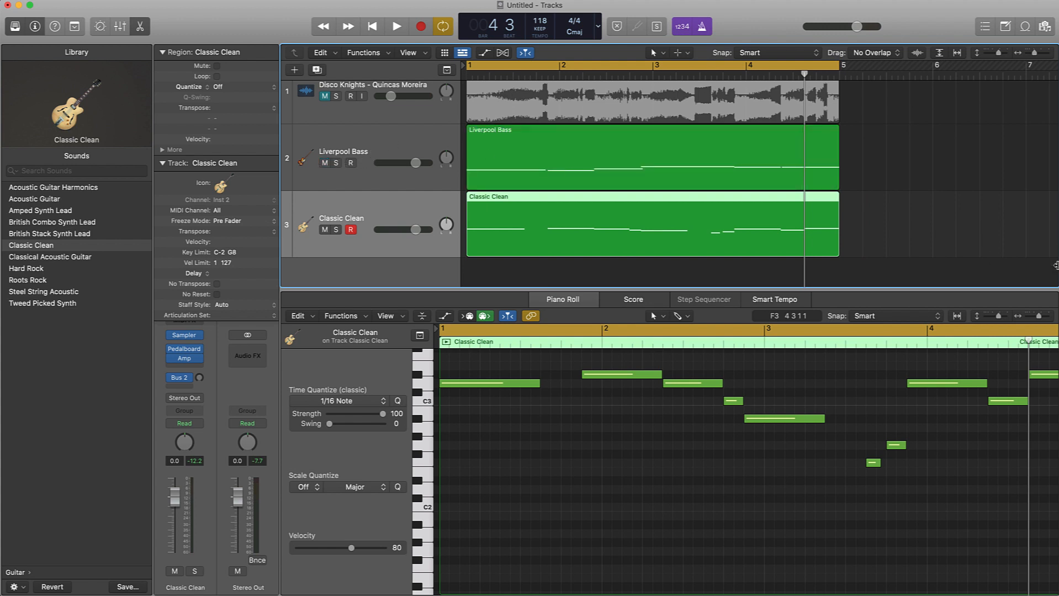
{"action": "key", "text": "space"}
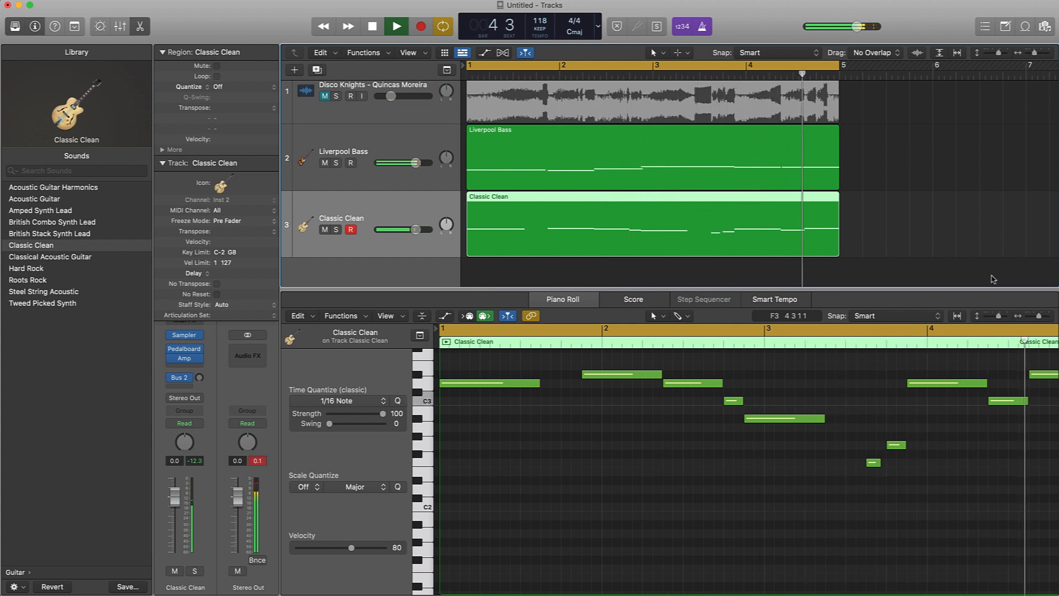
{"action": "key", "text": "space"}
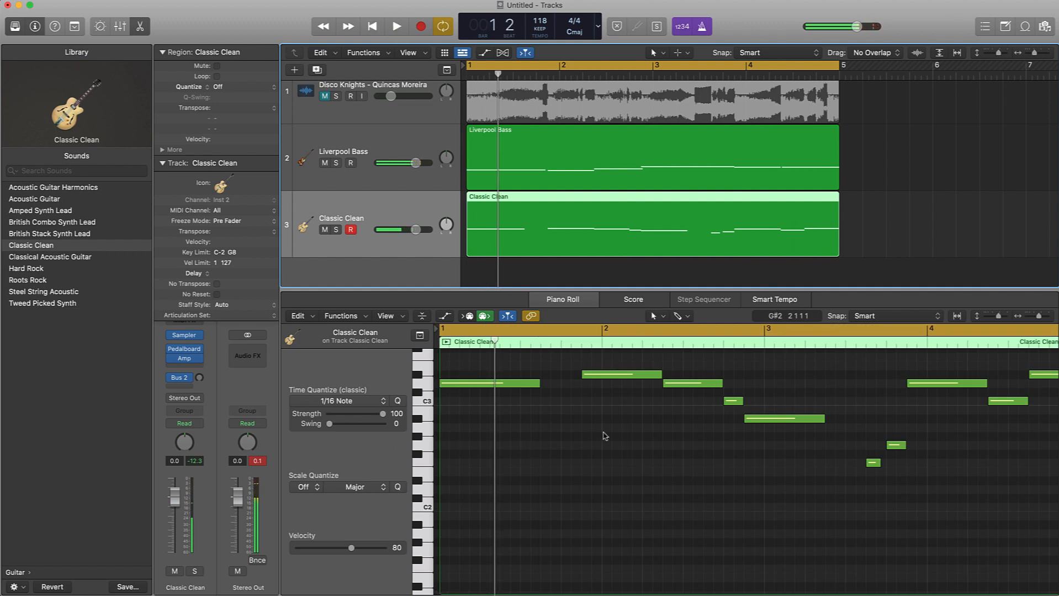
Trim the ends of all Classic Clean notes to their following notes with Force Legato.
{"action": "left_click", "coordinate": [607, 435]}
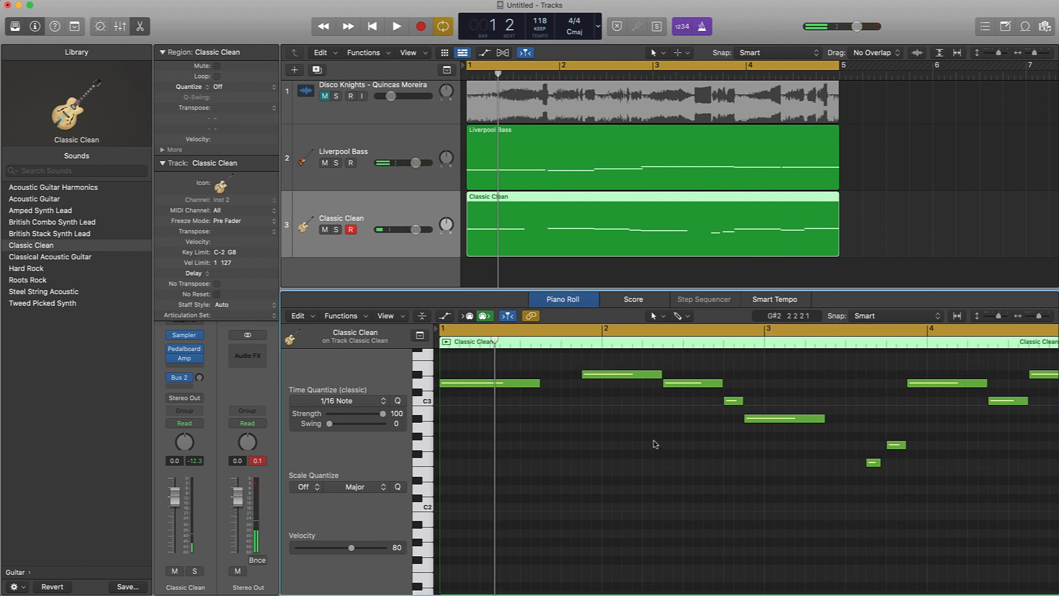
{"action": "key", "text": "super+a"}
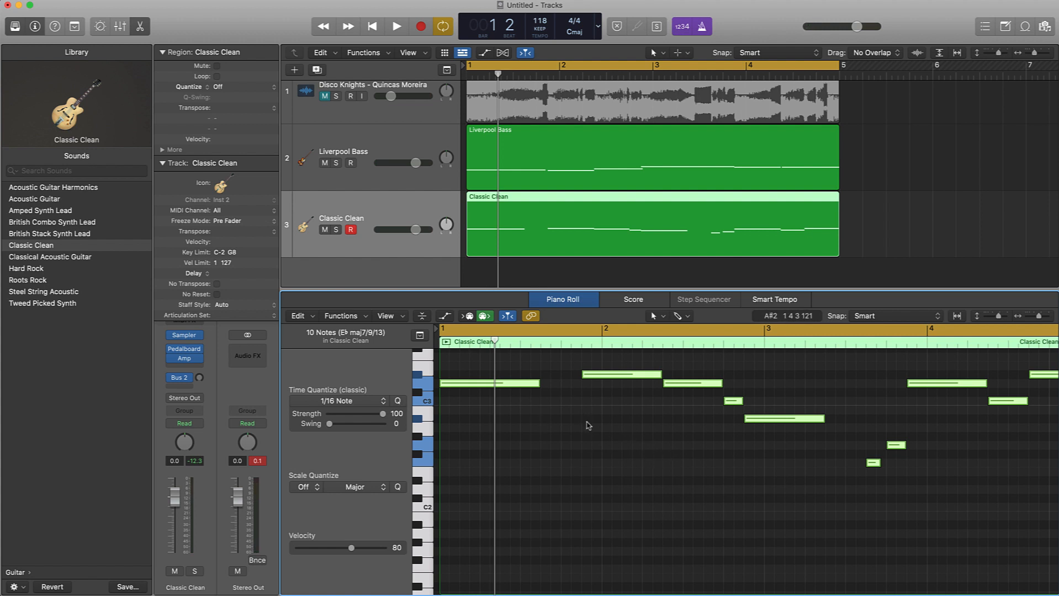
{"action": "right_click", "coordinate": [522, 386]}
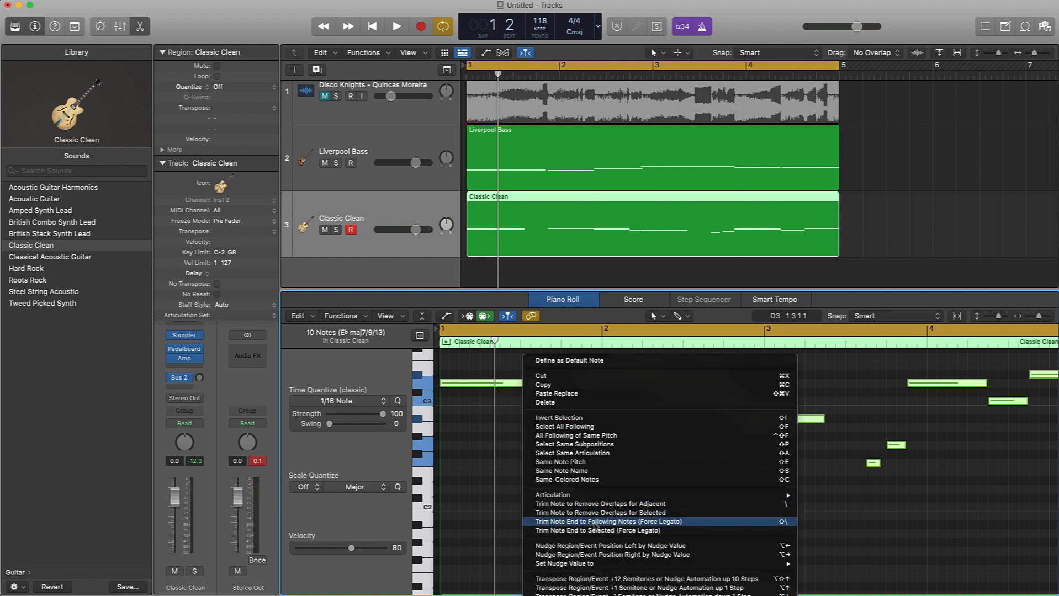
{"action": "left_click", "coordinate": [700, 523]}
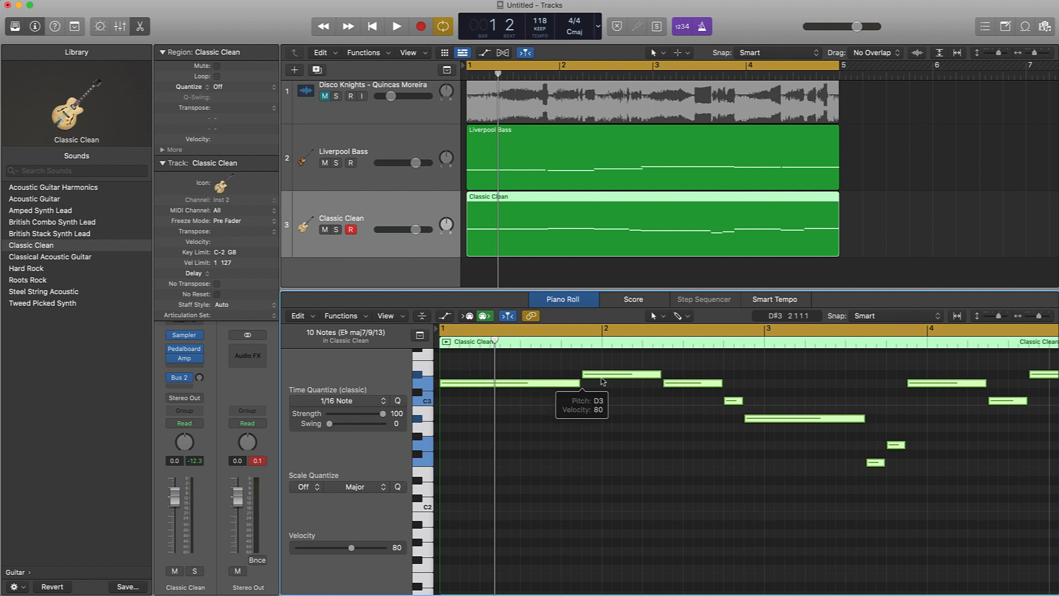
Trim the ends of all Liverpool Bass notes to their following notes with Force Legato.
{"action": "left_click", "coordinate": [727, 163]}
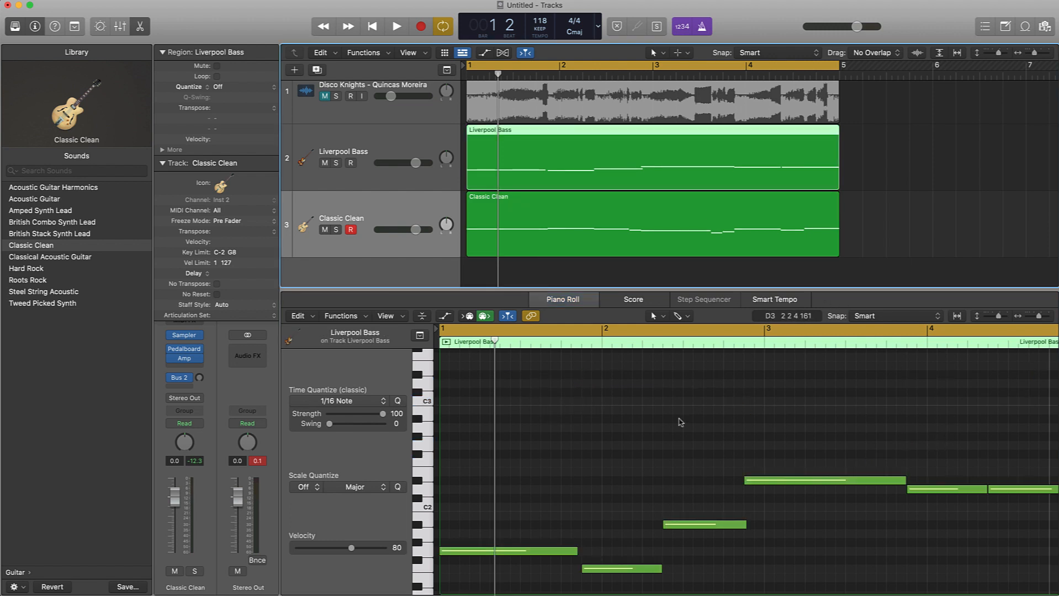
{"action": "right_click", "coordinate": [506, 555]}
{"action": "left_click", "coordinate": [563, 528]}
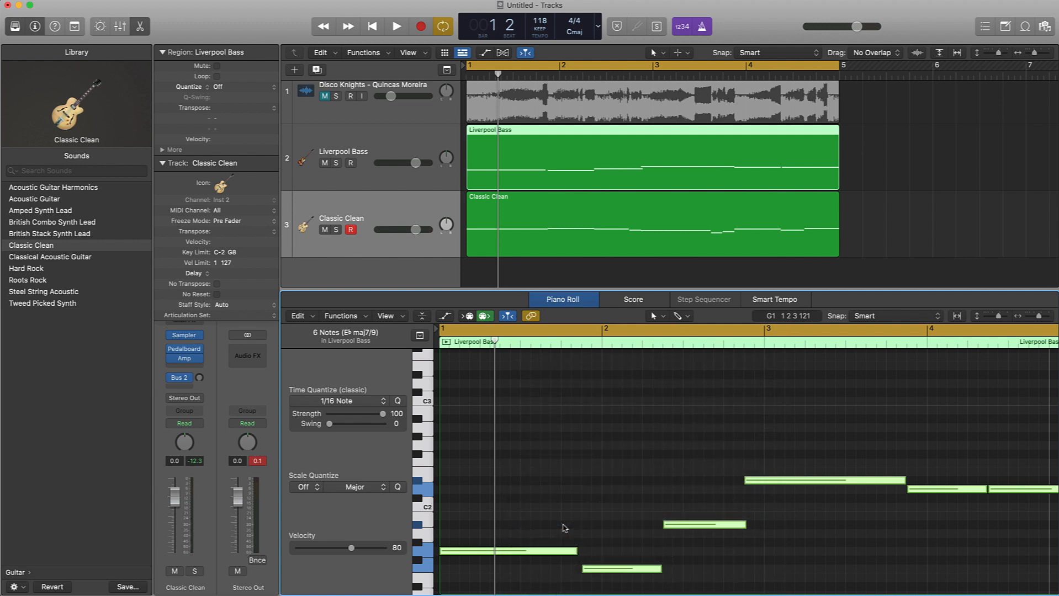
Deselect the regions and play the edited bass and guitar parts together.
{"action": "left_click", "coordinate": [923, 181]}
{"action": "key", "text": "space"}
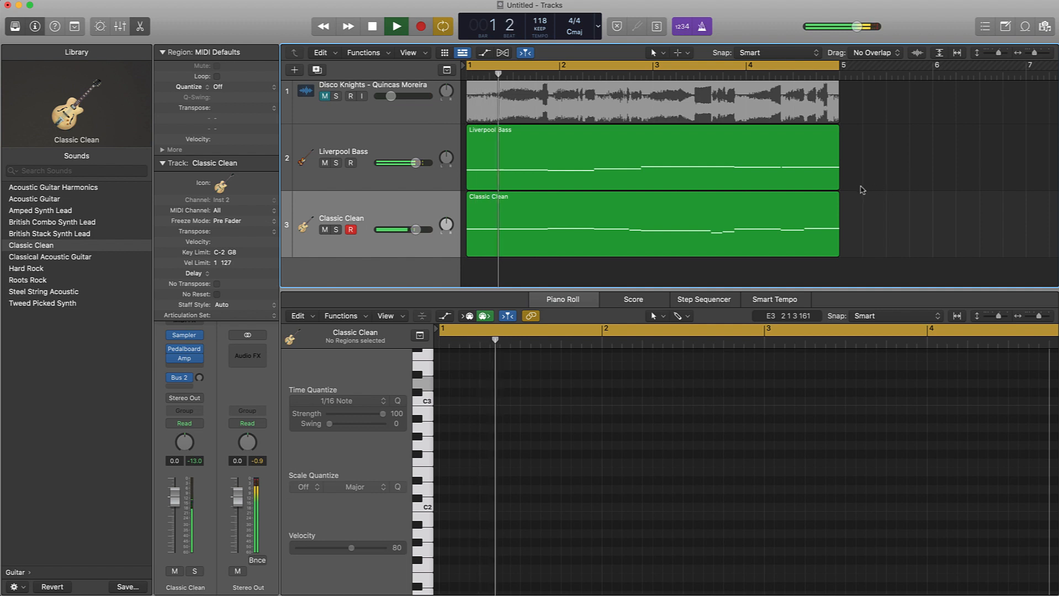
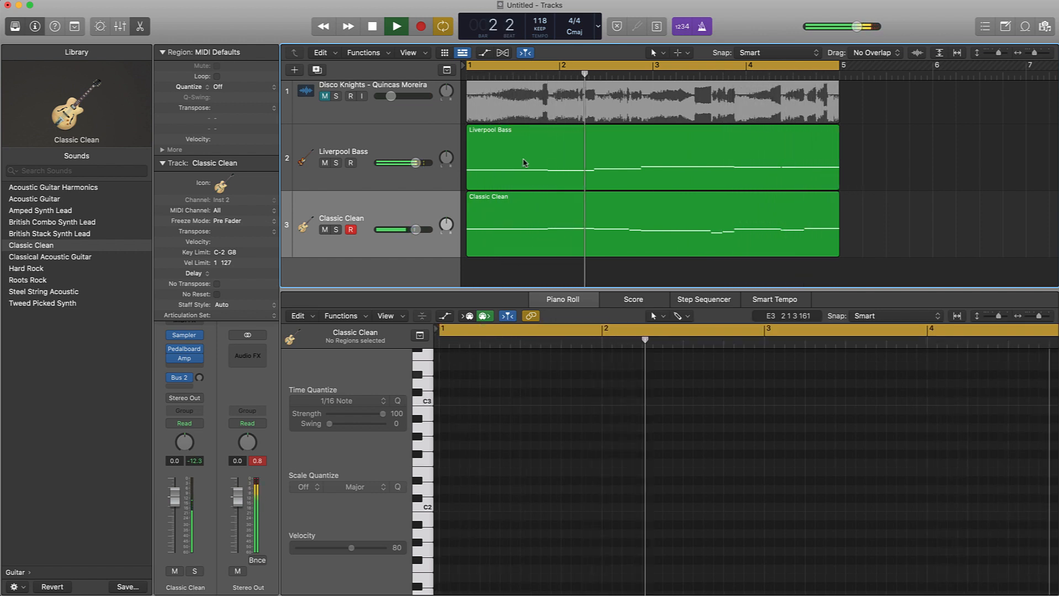
{"action": "key", "text": "space"}
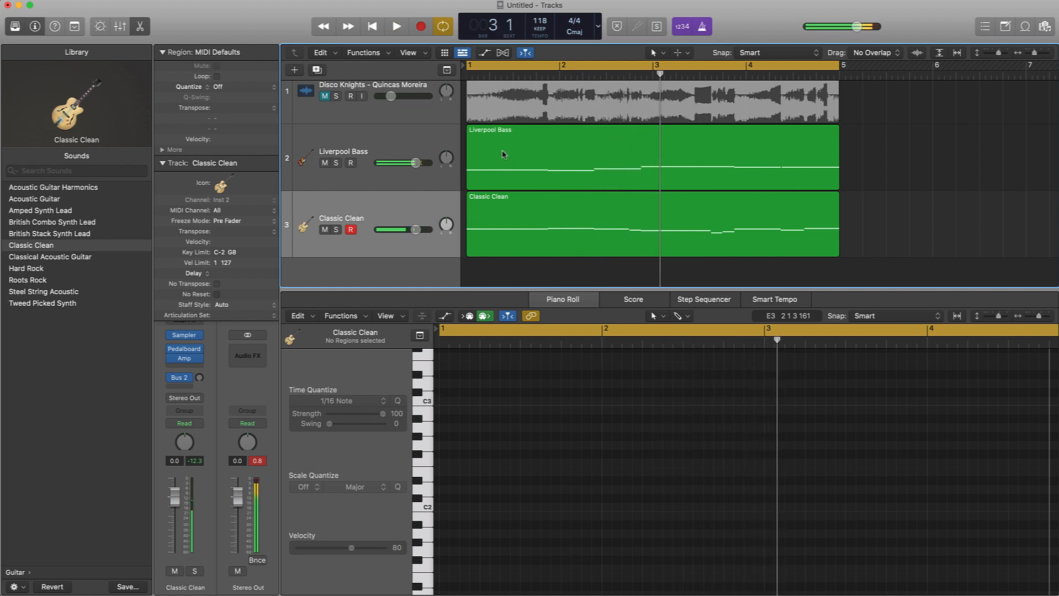
Unmute and solo the Disco Knights track, then check the project note pad for the next instrument.
{"action": "scroll", "coordinate": [504, 155], "scroll_direction": "up", "scroll_amount": 4}
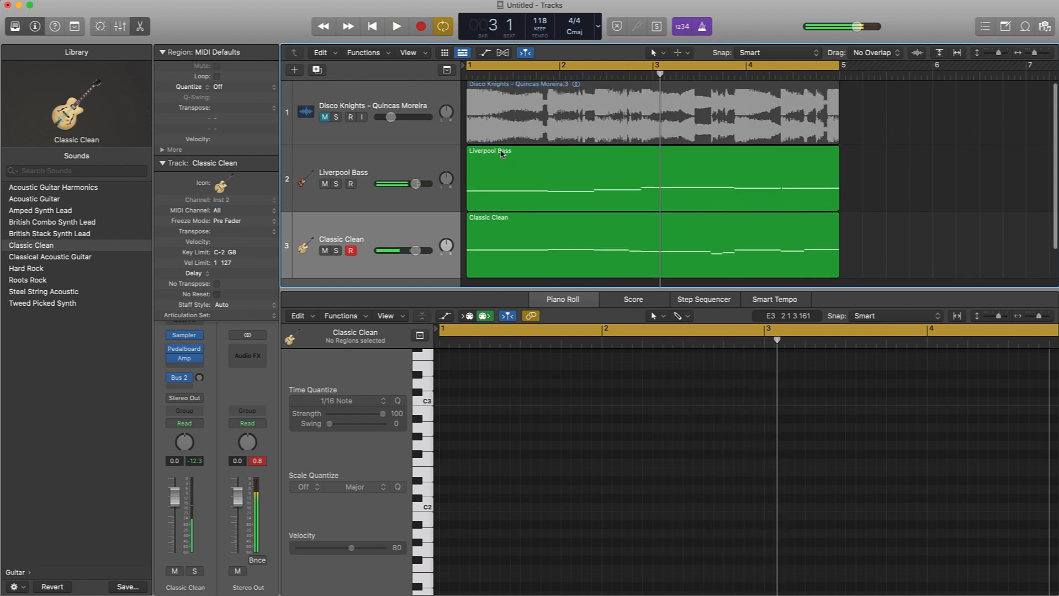
{"action": "left_click", "coordinate": [324, 120]}
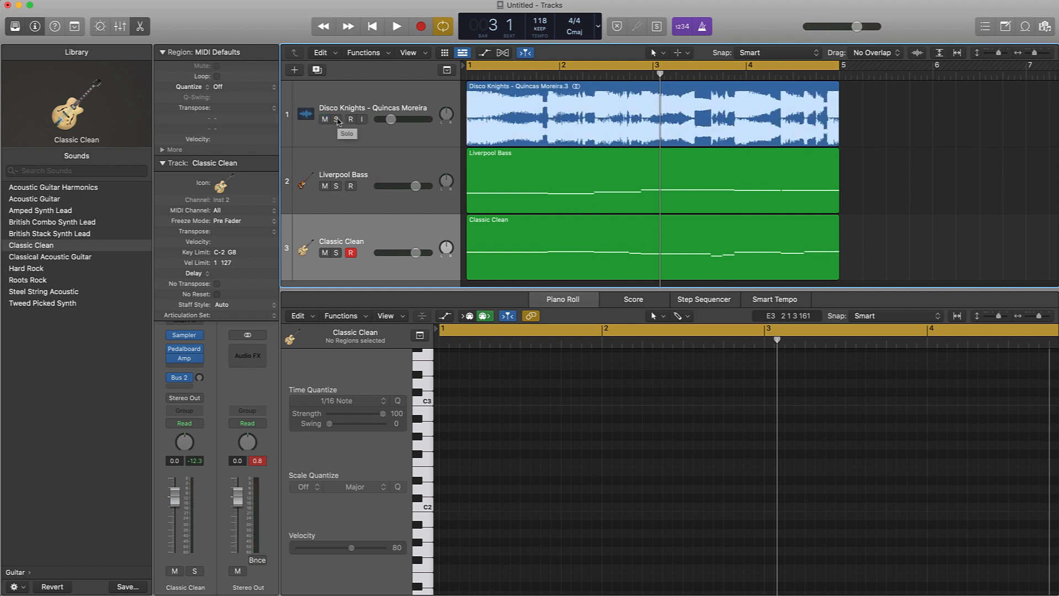
{"action": "left_click", "coordinate": [337, 120]}
{"action": "left_click", "coordinate": [1008, 30]}
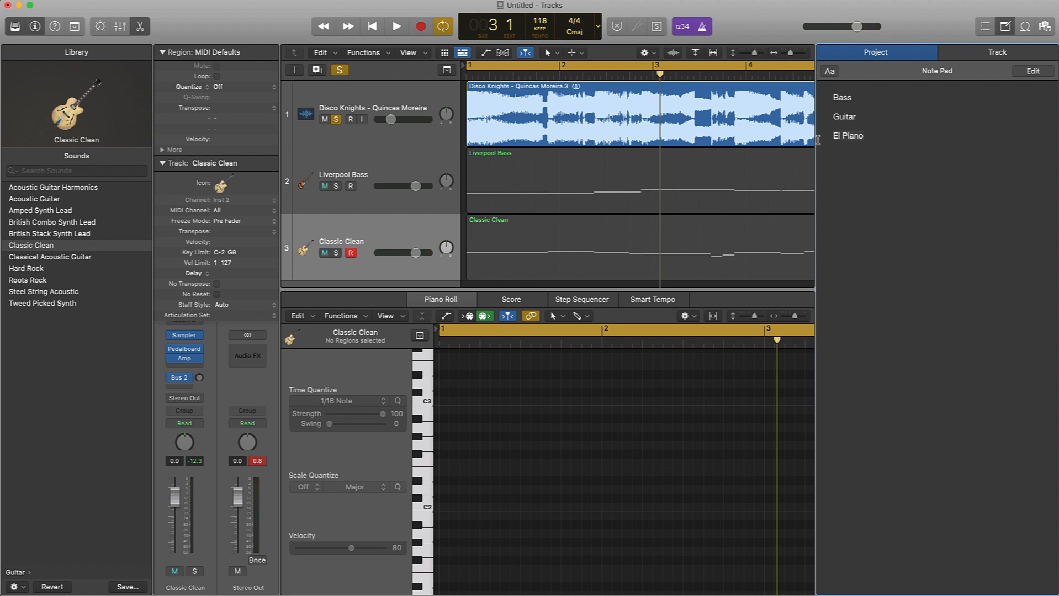
{"action": "left_click", "coordinate": [1004, 26]}
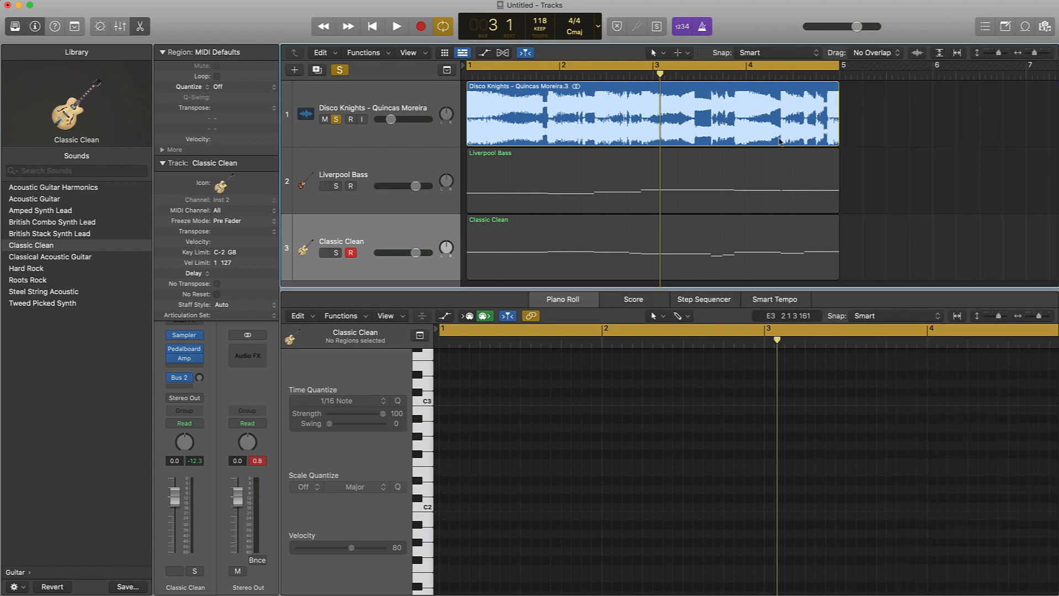
Create one software instrument track with the default patch for the electric piano part.
{"action": "scroll", "coordinate": [512, 199], "scroll_direction": "down", "scroll_amount": 3}
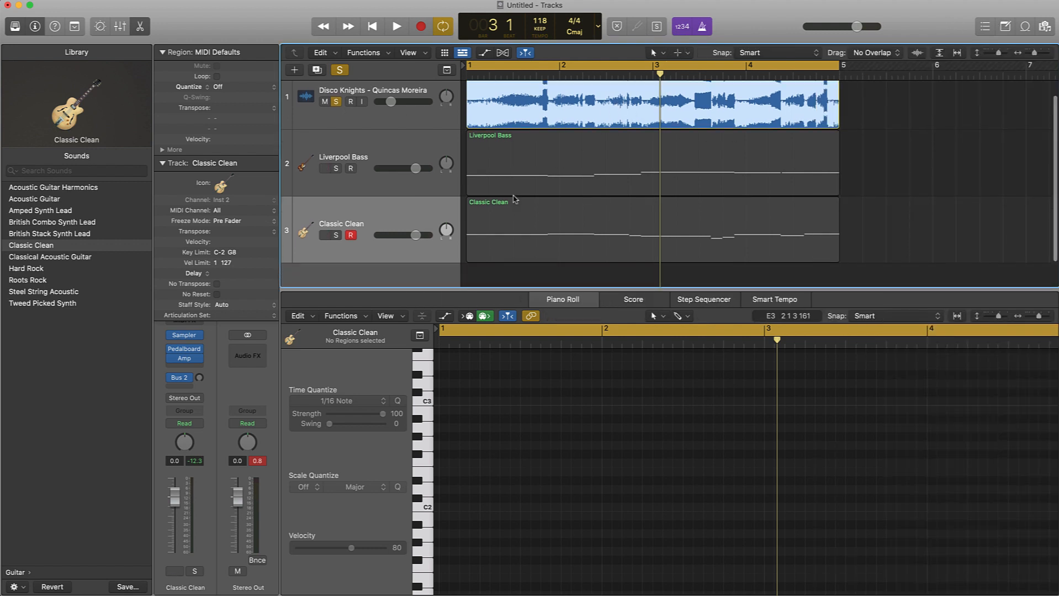
{"action": "left_click", "coordinate": [294, 70]}
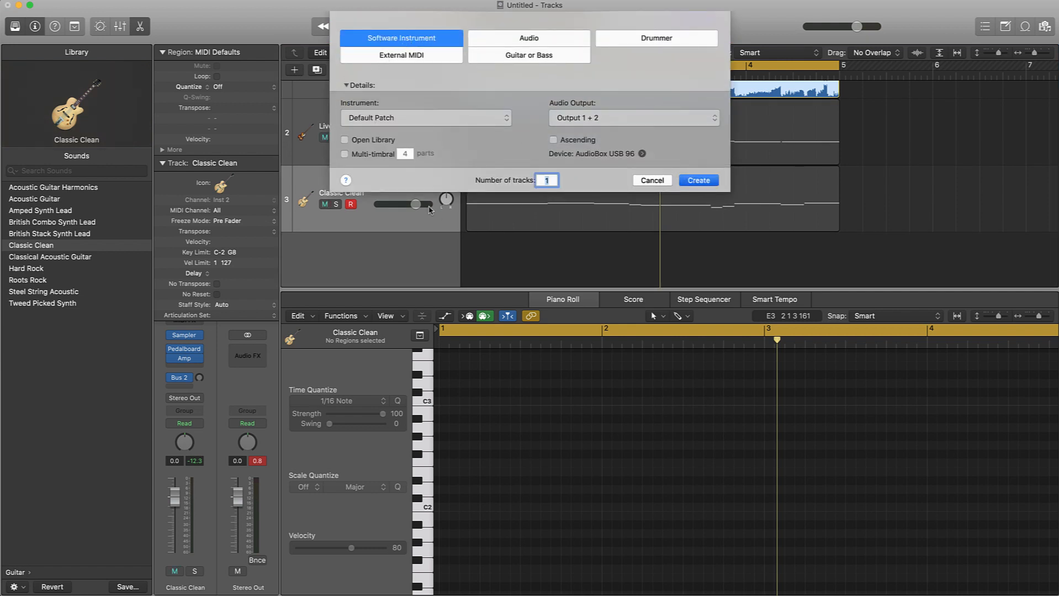
{"action": "key", "text": "Return"}
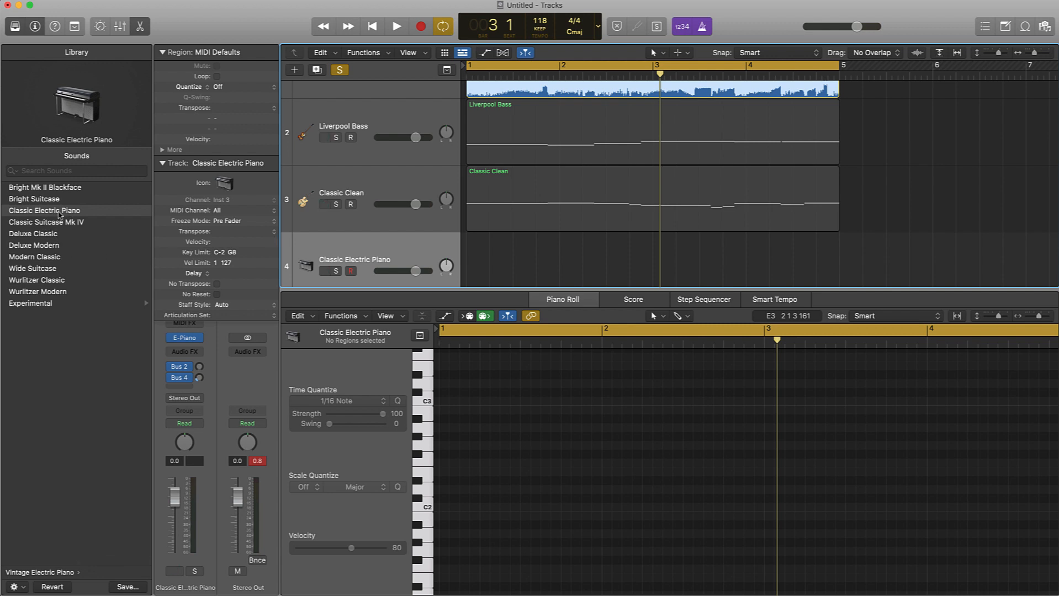
Sound candidate electric piano pitches against repeated playback of the soloed audio to find the part's first note.
{"action": "left_click", "coordinate": [416, 465]}
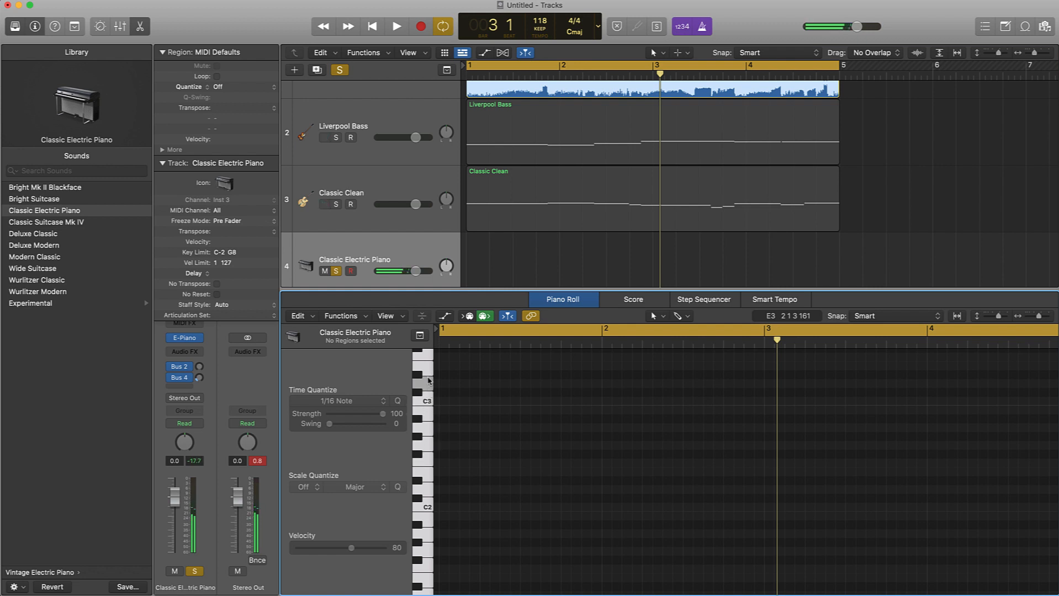
{"action": "key", "text": "space"}
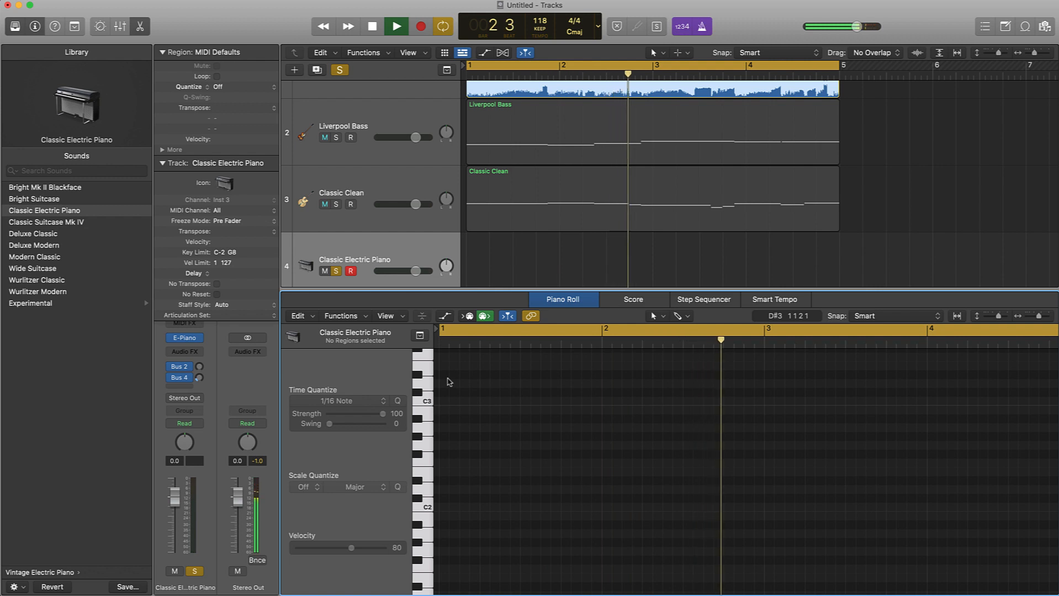
{"action": "key", "text": "space"}
{"action": "key", "text": "space"}
{"action": "key", "text": "space"}
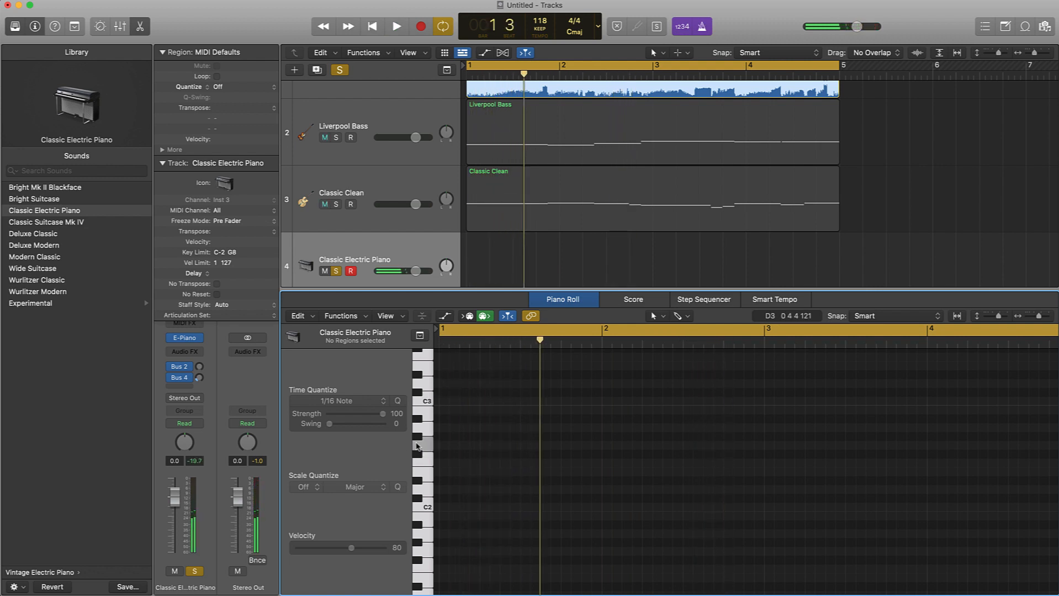
{"action": "key", "text": "space"}
{"action": "key", "text": "space"}
{"action": "key", "text": "space"}
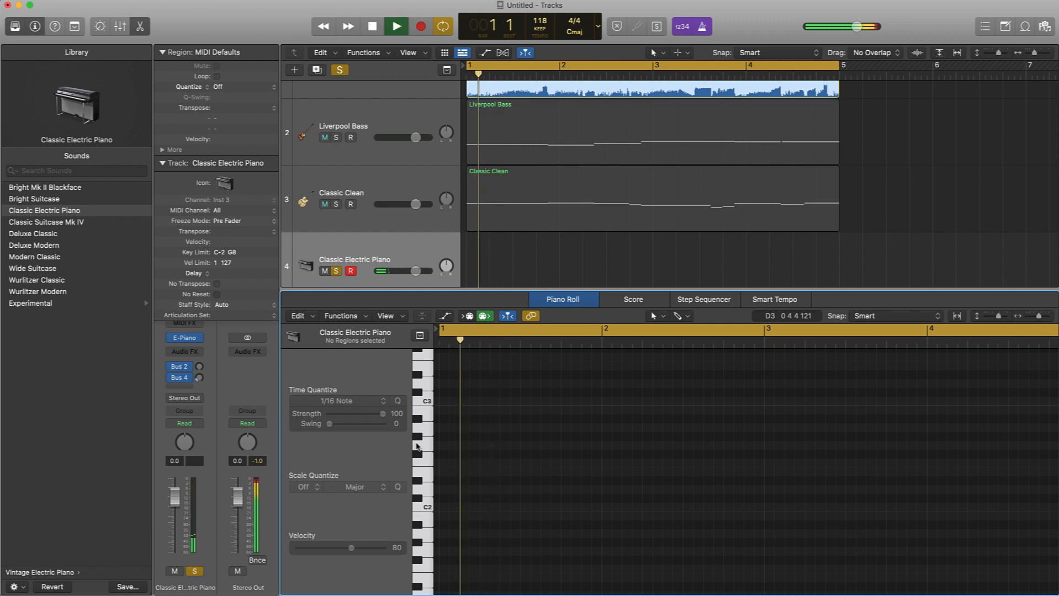
{"action": "key", "text": "space"}
{"action": "key", "text": "space"}
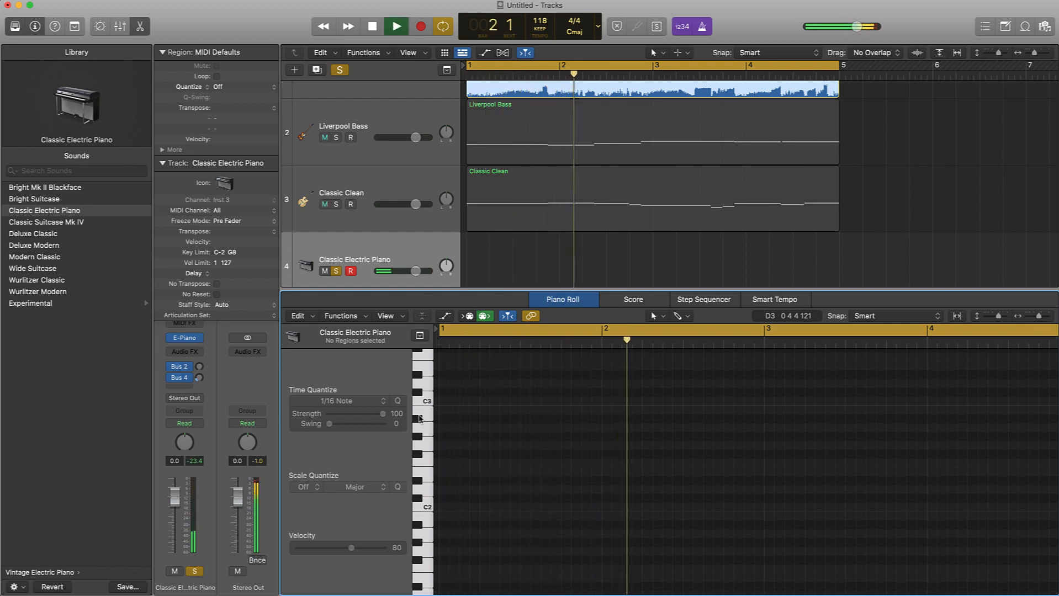
{"action": "key", "text": "space"}
Add an A#2 electric piano note from bar 1 to 1 4 3 and extend its region to bar 5.
{"action": "left_click", "coordinate": [441, 419], "text": "super"}
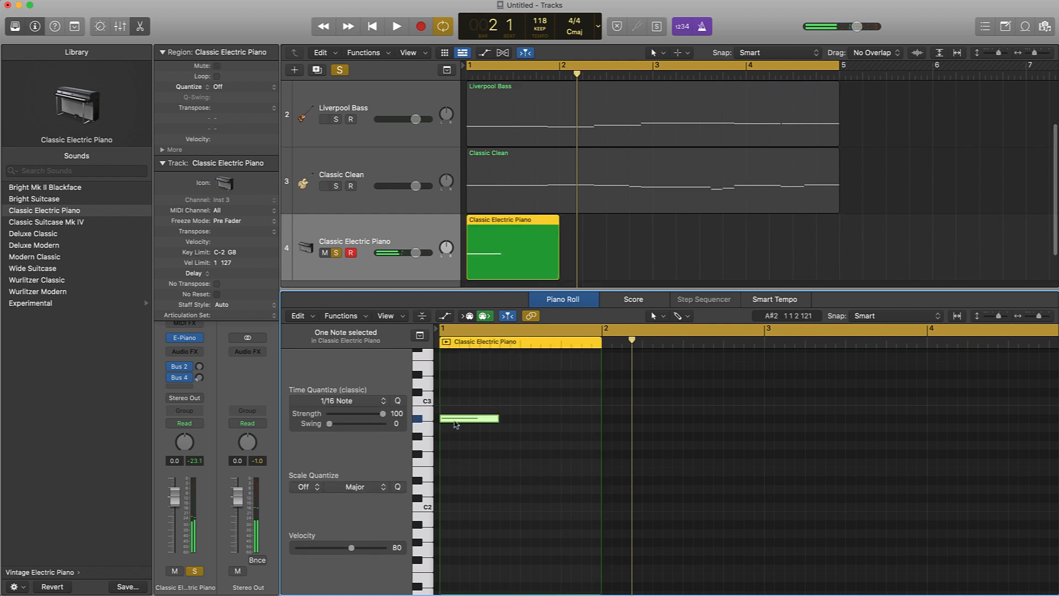
{"action": "key", "text": "space"}
{"action": "key", "text": "space"}
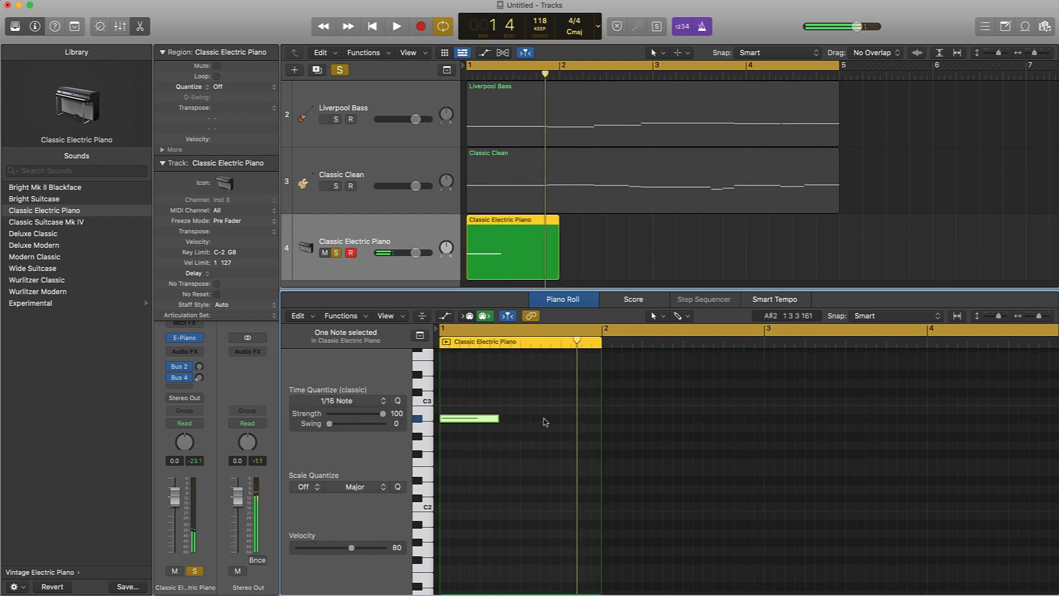
{"action": "left_click_drag", "start_coordinate": [499, 420], "coordinate": [577, 422]}
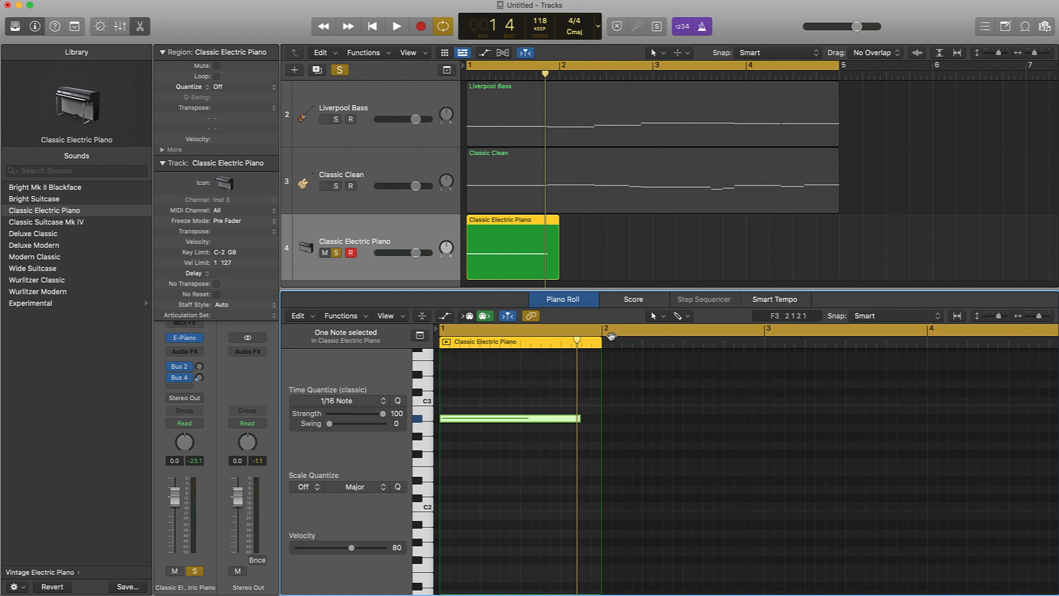
{"action": "left_click_drag", "start_coordinate": [560, 269], "coordinate": [839, 275]}
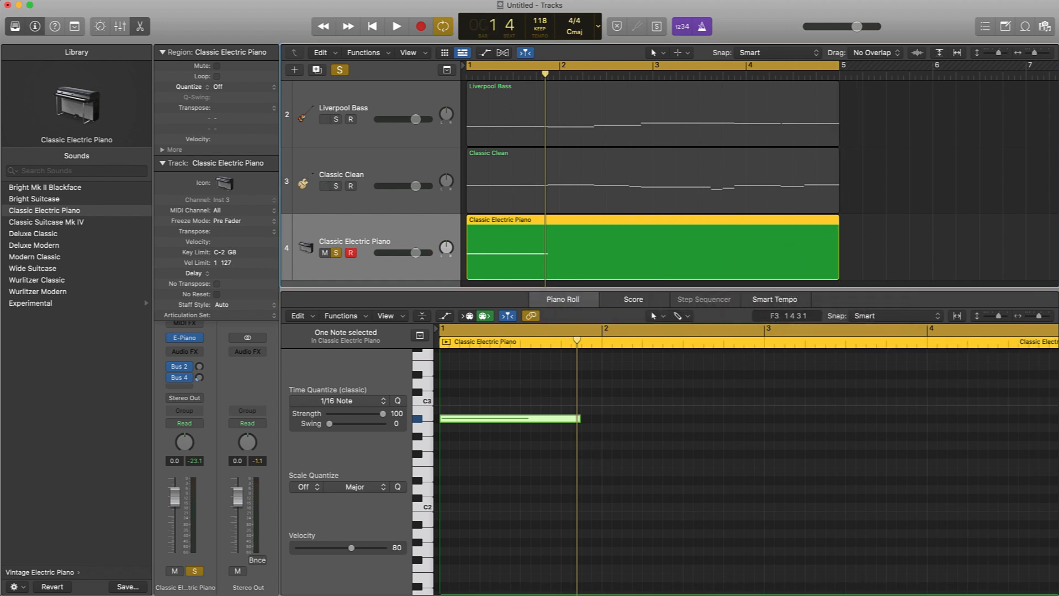
Examine the Disco Knights waveform near 1 4 3 and play past that point to find the second piano note.
{"action": "scroll", "coordinate": [610, 196], "scroll_direction": "up", "scroll_amount": 3}
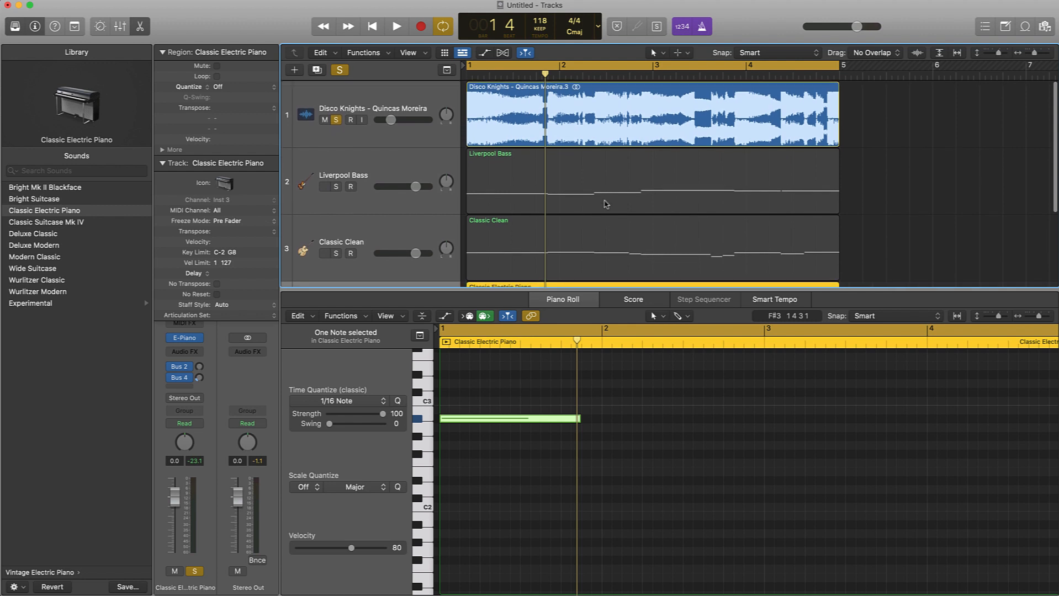
{"action": "key", "text": "z"}
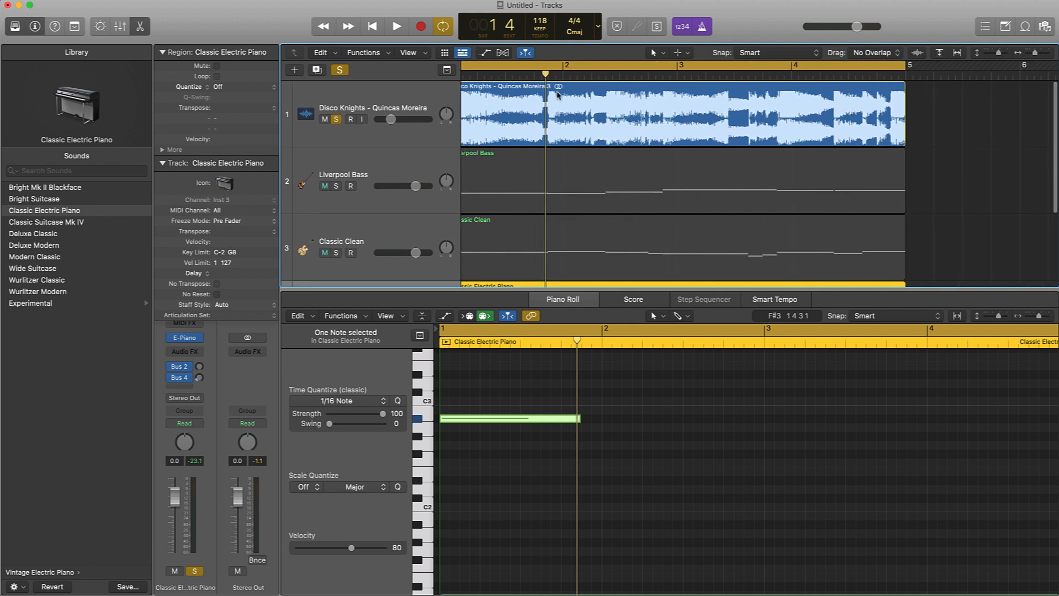
{"action": "scroll", "coordinate": [546, 101], "scroll_direction": "up", "scroll_amount": 3}
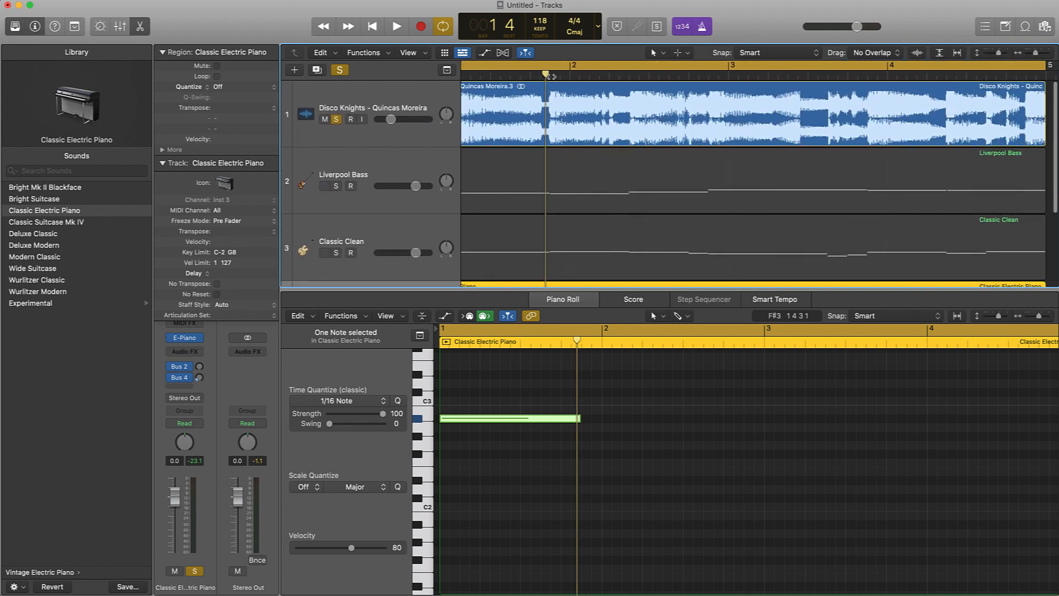
{"action": "left_click_drag", "start_coordinate": [549, 75], "coordinate": [501, 75]}
{"action": "scroll", "coordinate": [552, 109], "scroll_direction": "left", "scroll_amount": 2}
{"action": "left_click_drag", "start_coordinate": [551, 109], "coordinate": [601, 117]}
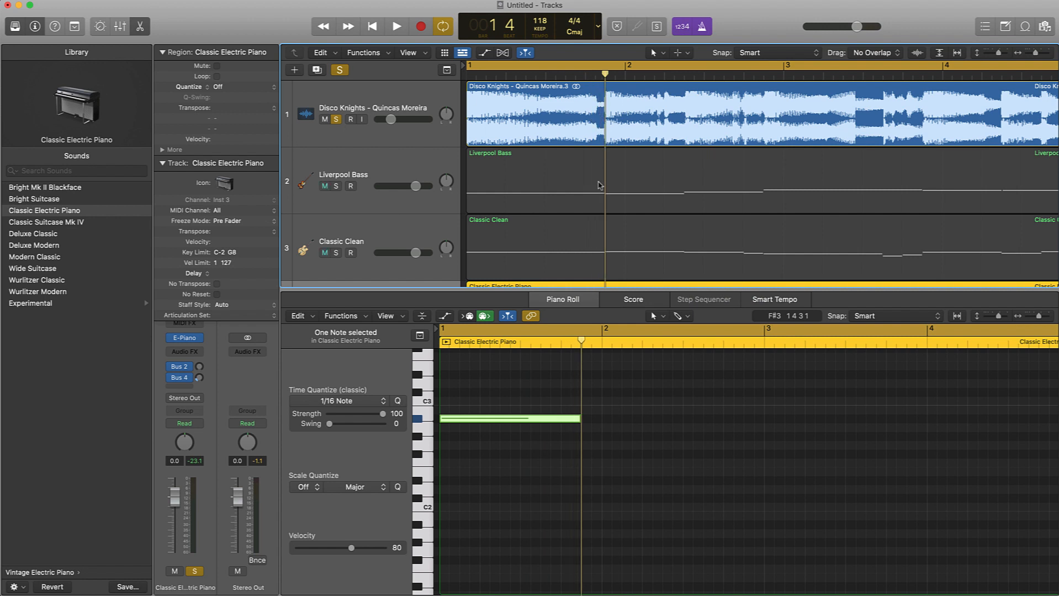
{"action": "key", "text": "space"}
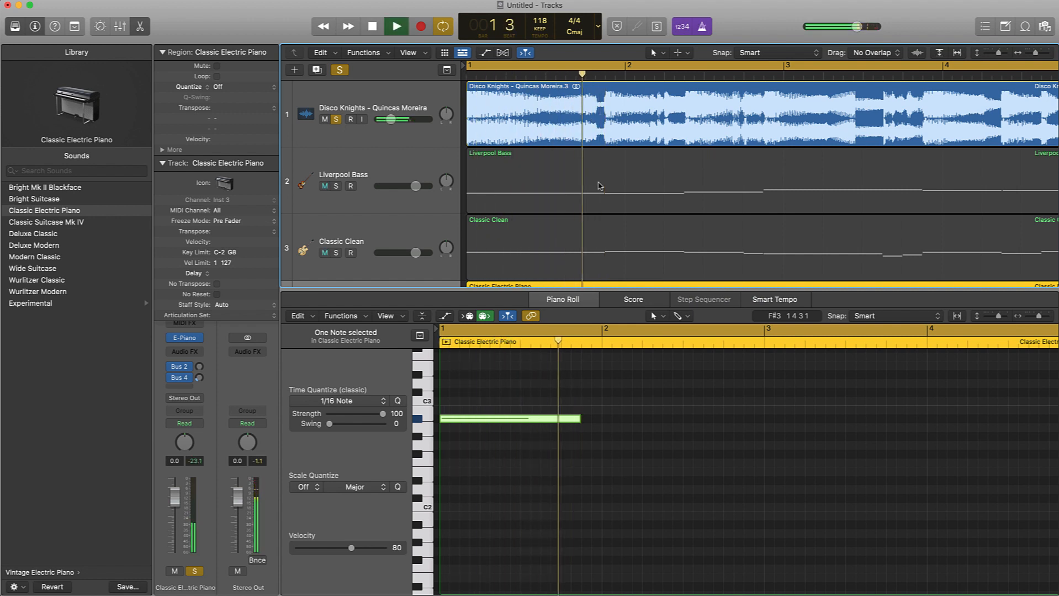
{"action": "key", "text": "space"}
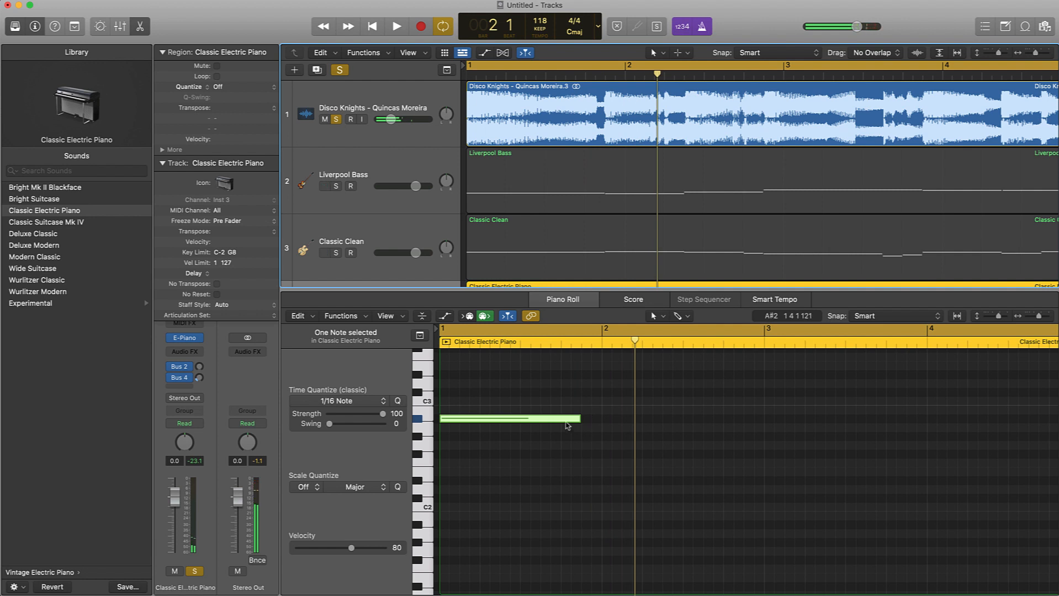
Add a G#2 electric piano note at 1 4 3 with length 0 3 2 0 and audition it.
{"action": "left_click", "coordinate": [584, 429], "text": "super"}
{"action": "left_click_drag", "start_coordinate": [592, 439], "coordinate": [590, 437]}
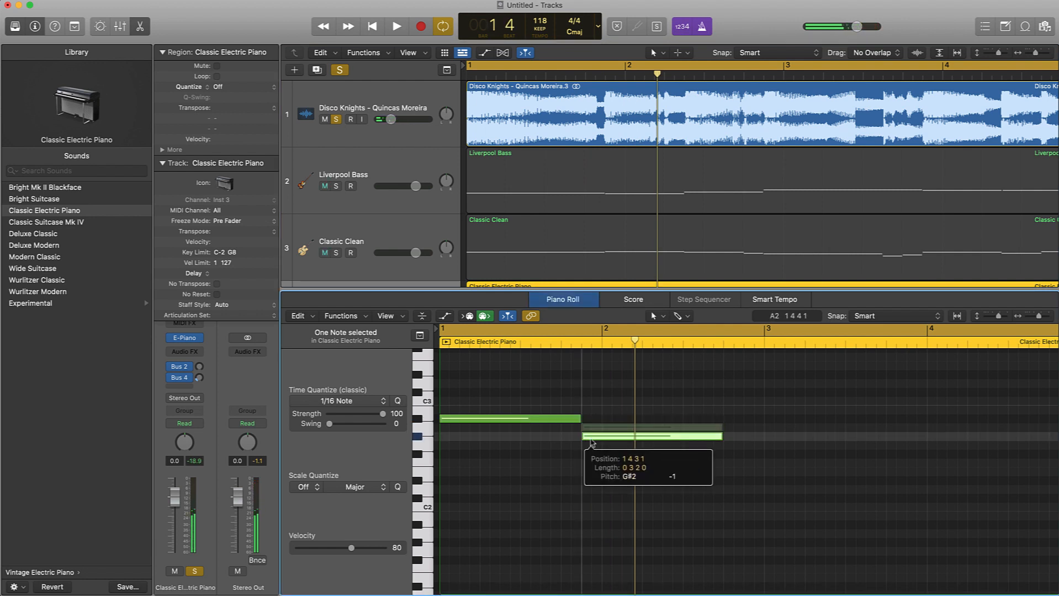
{"action": "key", "text": "space"}
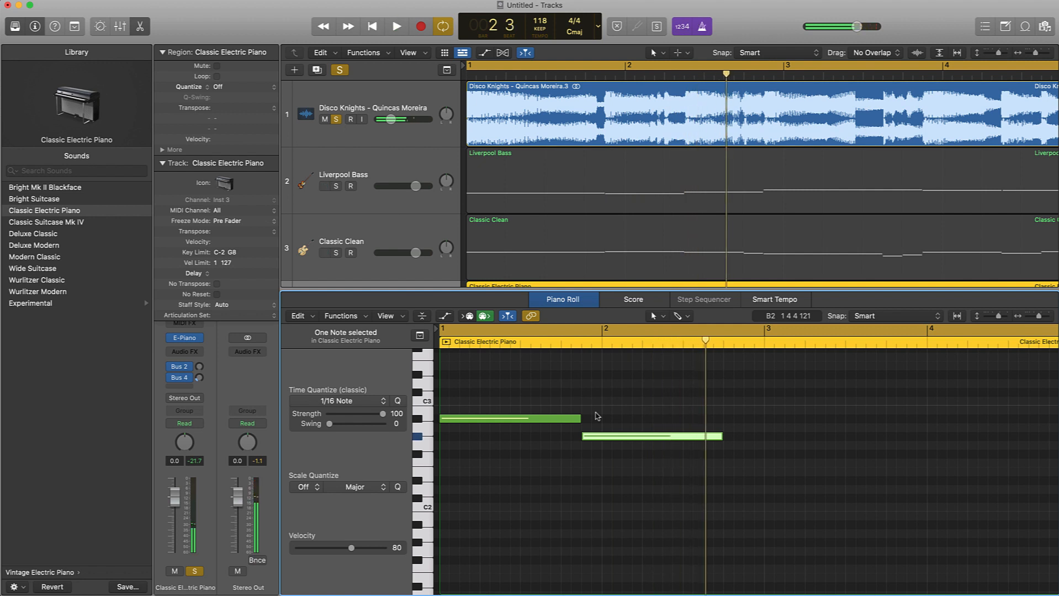
Unsolo the Classic Electric Piano track and play the Disco Knights audio on its own through bar 2.
{"action": "scroll", "coordinate": [349, 228], "scroll_direction": "down", "scroll_amount": 3}
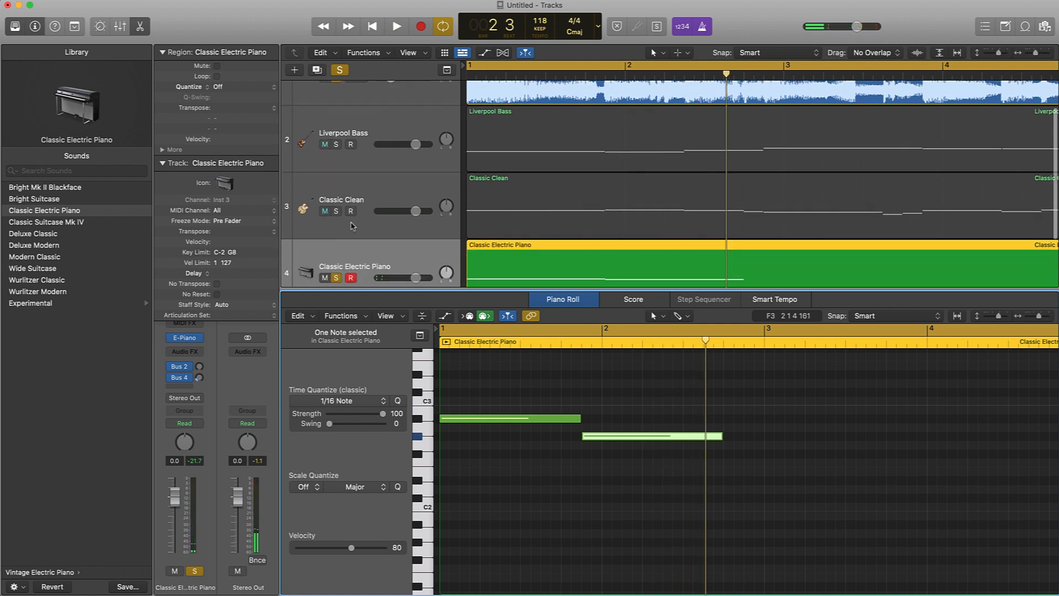
{"action": "left_click", "coordinate": [334, 267]}
{"action": "scroll", "coordinate": [631, 129], "scroll_direction": "up", "scroll_amount": 2}
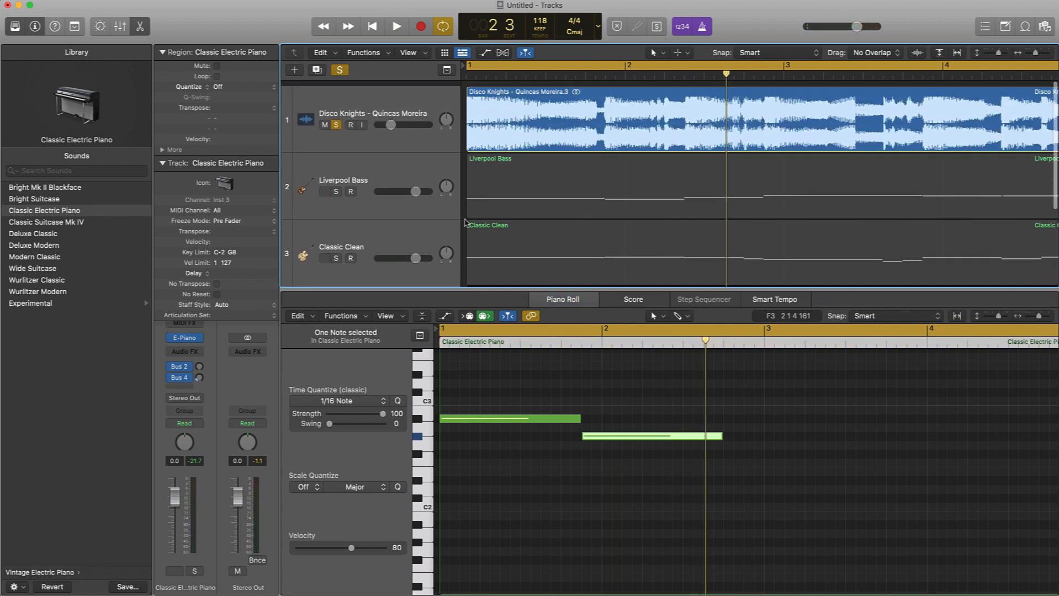
{"action": "key", "text": "space"}
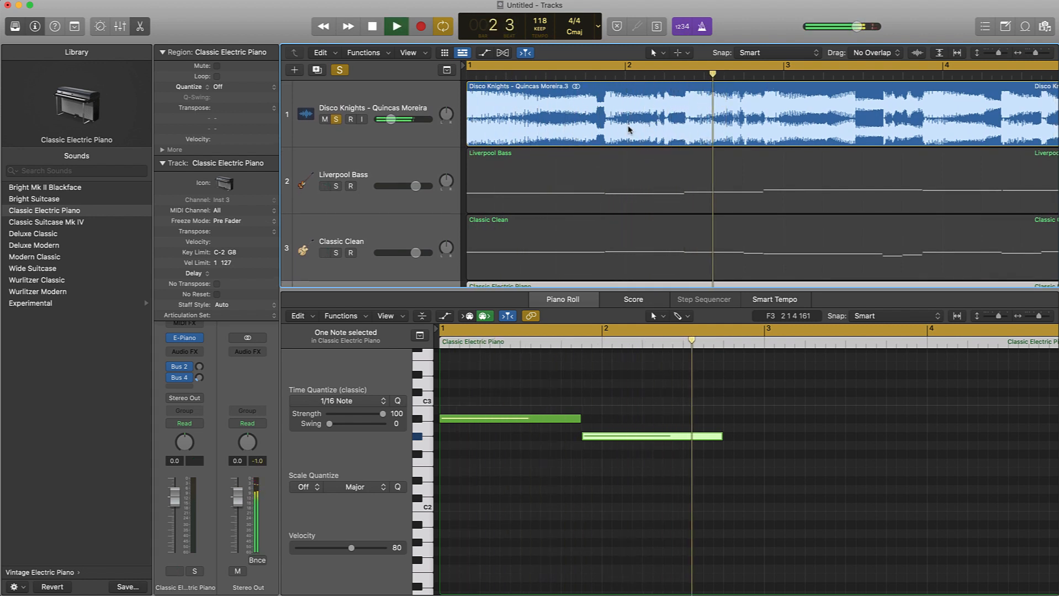
Replay the audio around bar 2 and shorten the G#2 note to end at beat 3 of that bar.
{"action": "key", "text": "space"}
{"action": "key", "text": "space"}
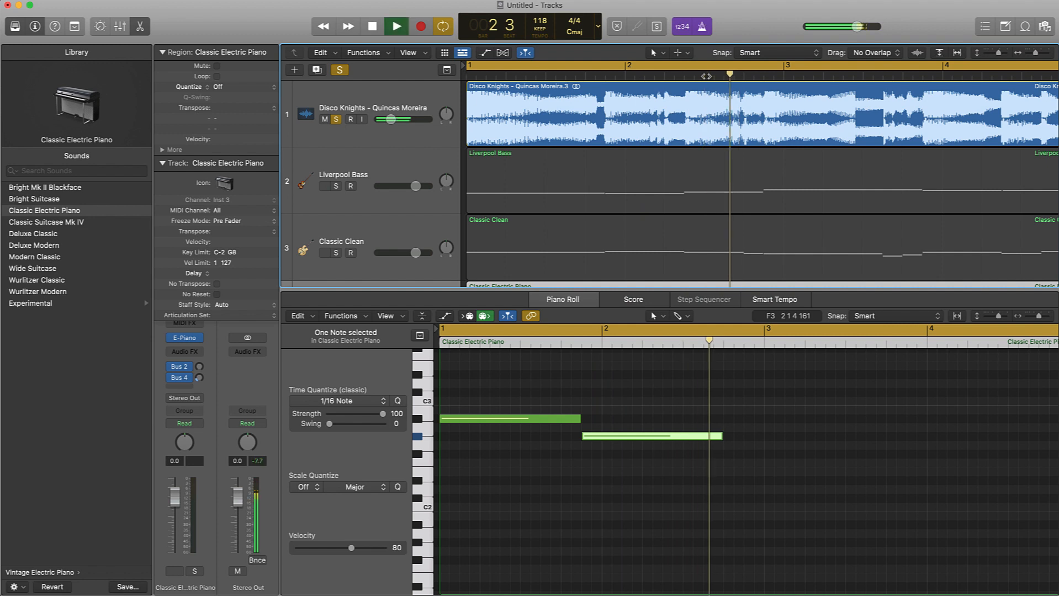
{"action": "key", "text": "space"}
{"action": "left_click", "coordinate": [716, 450]}
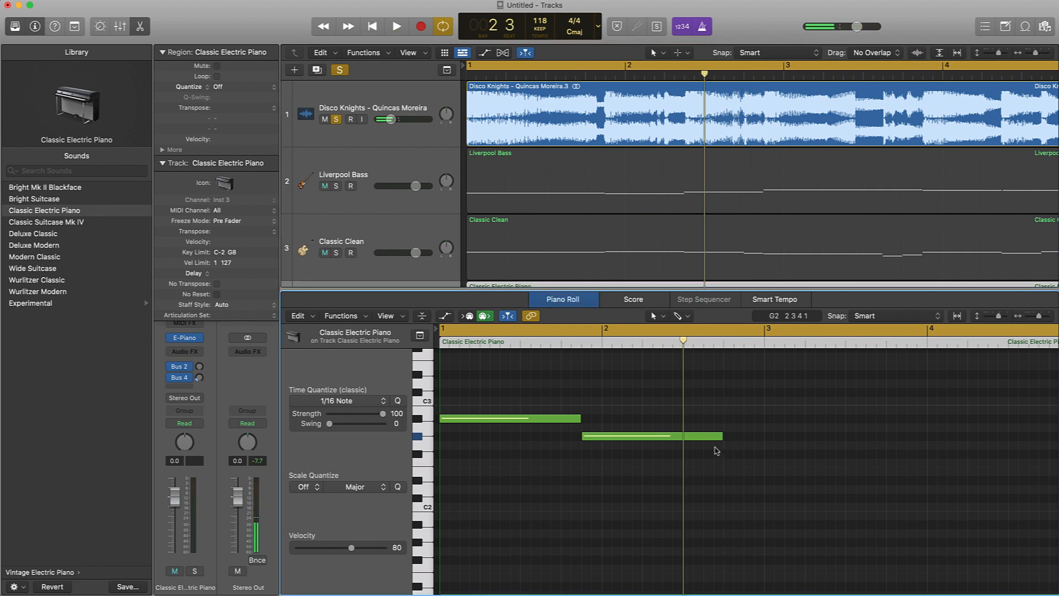
{"action": "left_click_drag", "start_coordinate": [721, 437], "coordinate": [683, 436]}
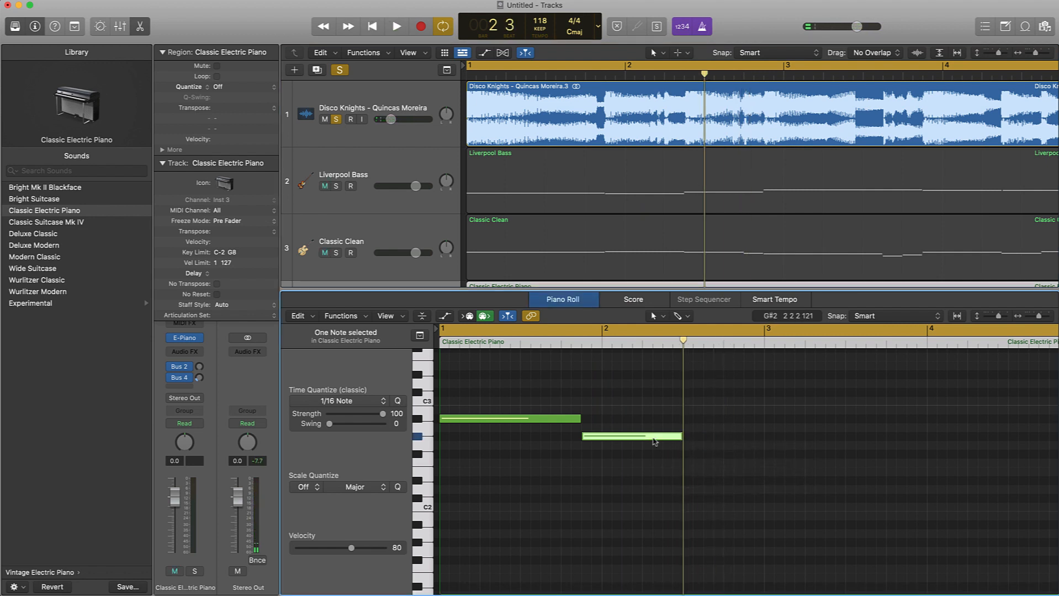
Solo the Classic Electric Piano track, duplicate the G#2 note to beat 3 of bar 2, and play the line back.
{"action": "scroll", "coordinate": [503, 177], "scroll_direction": "down", "scroll_amount": 3}
{"action": "left_click", "coordinate": [336, 246]}
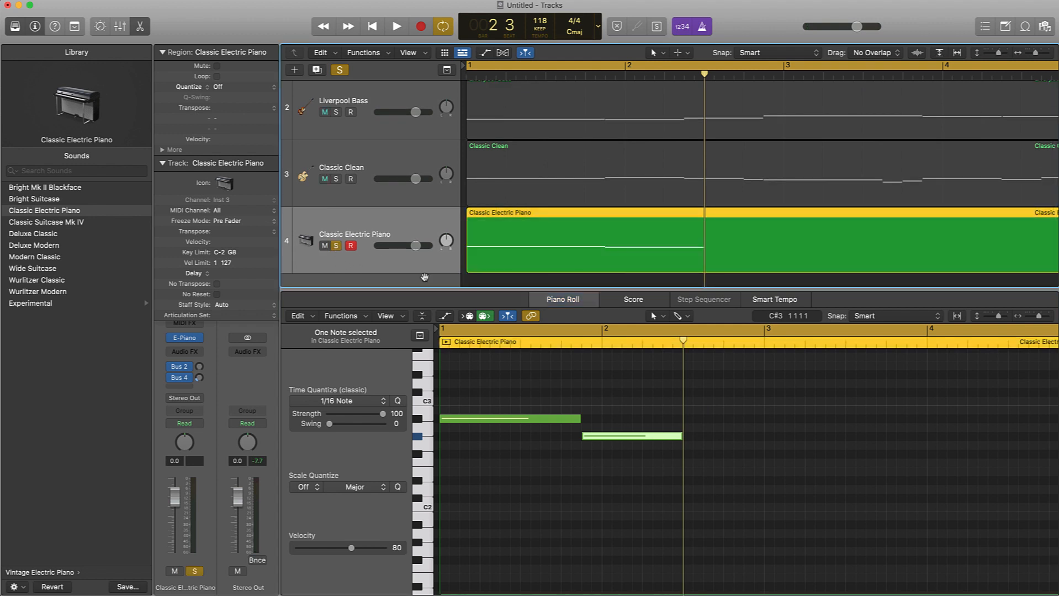
{"action": "left_click_drag", "start_coordinate": [687, 453], "coordinate": [688, 432]}
{"action": "left_click", "coordinate": [555, 418]}
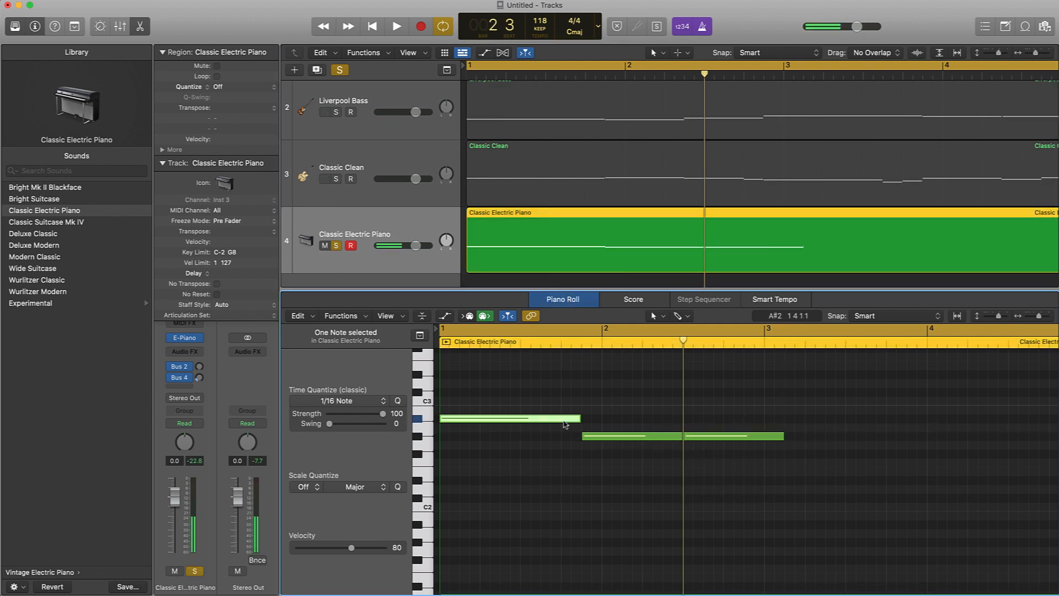
{"action": "left_click", "coordinate": [662, 436]}
{"action": "key", "text": "space"}
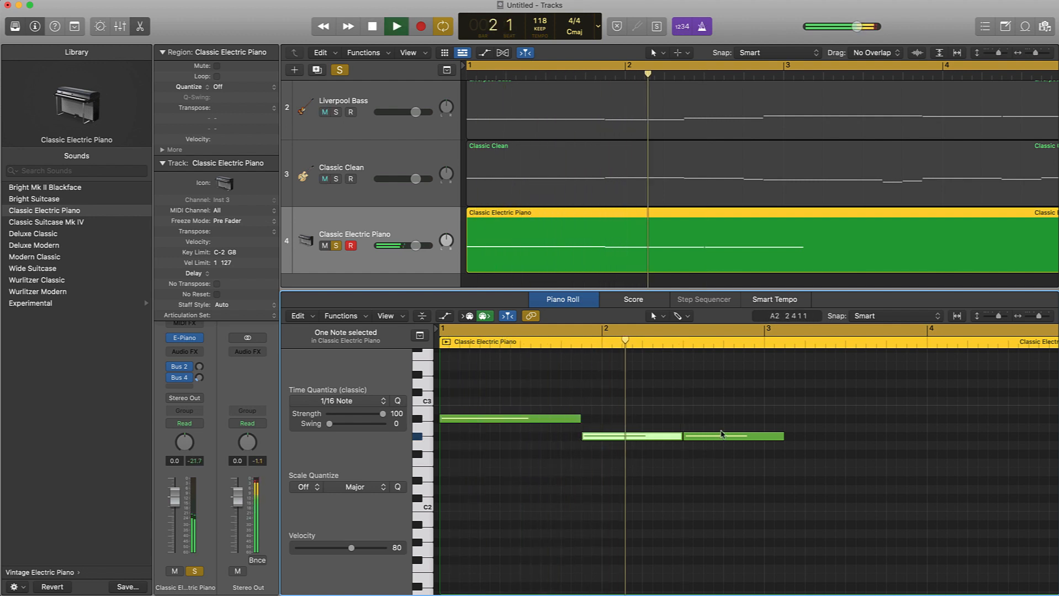
{"action": "key", "text": "space"}
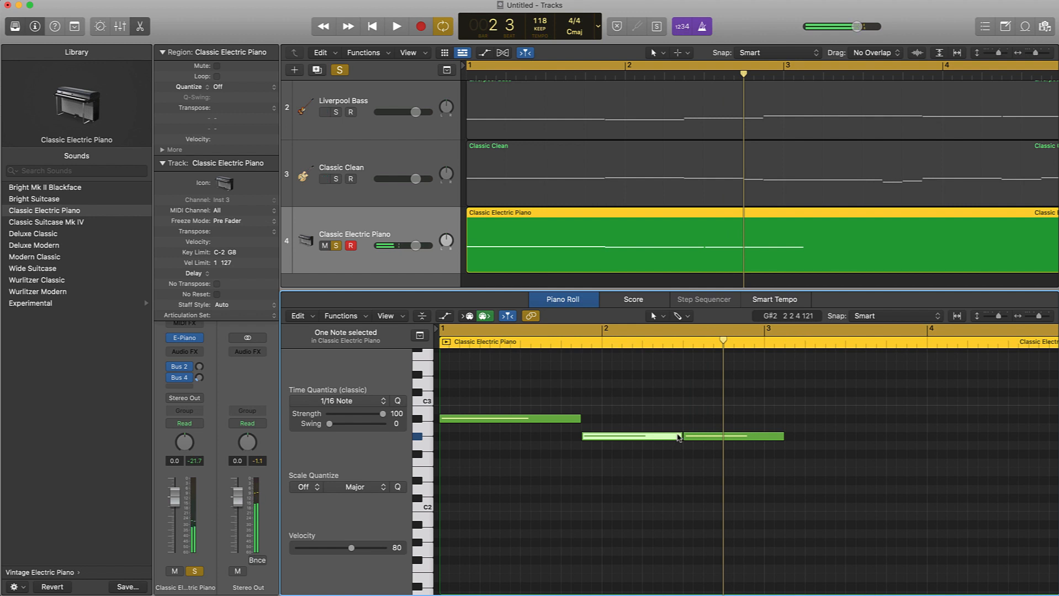
Shorten the first G#2 note to end at 2 2 3, unsolo the electric piano, and play the Disco Knights audio through bar 2.
{"action": "left_click_drag", "start_coordinate": [678, 437], "coordinate": [659, 437]}
{"action": "left_click", "coordinate": [336, 246]}
{"action": "key", "text": "space"}
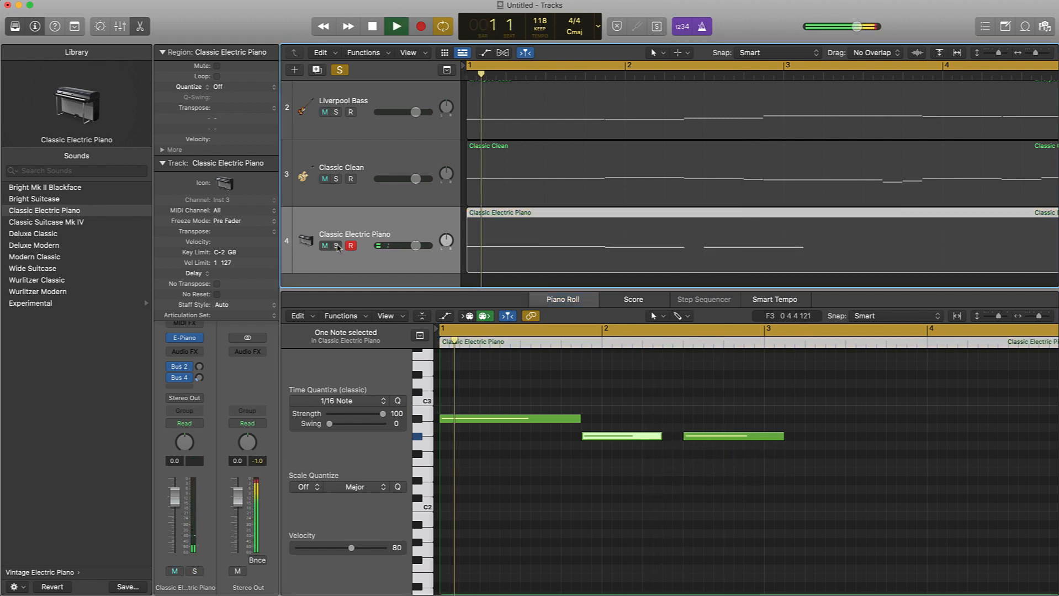
{"action": "scroll", "coordinate": [338, 248], "scroll_direction": "up", "scroll_amount": 2}
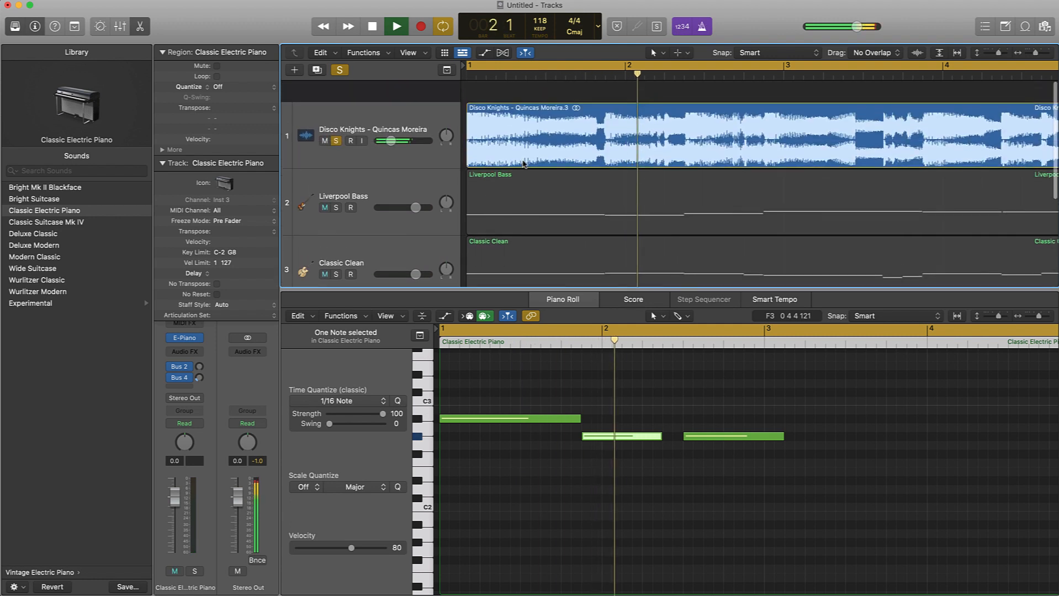
{"action": "key", "text": "space"}
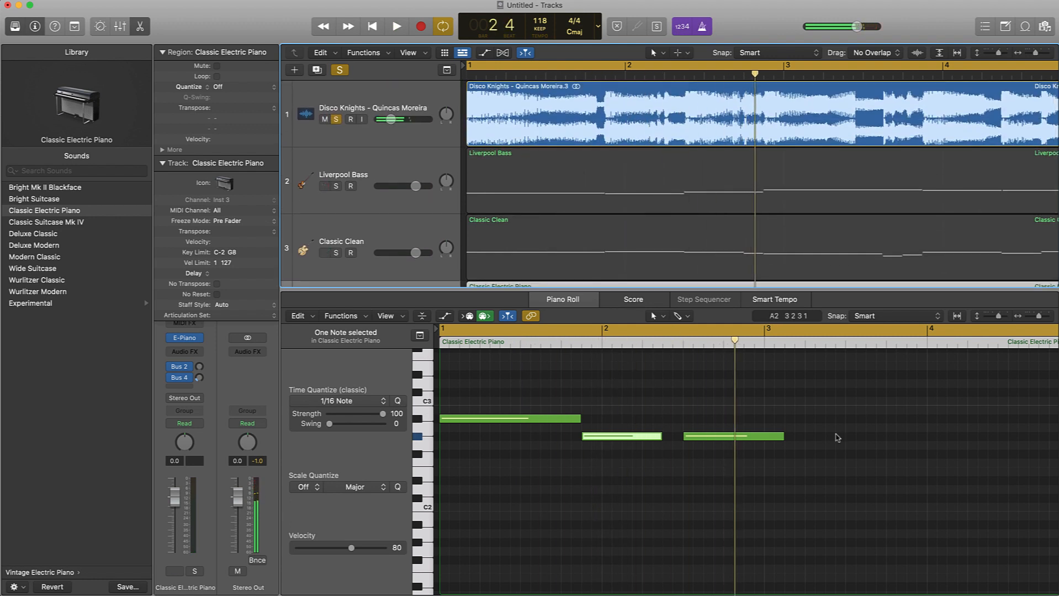
Move the second G#2 note to 2 2 3 1, check it against the audio, and shorten its length to 0 2 0 0.
{"action": "left_click_drag", "start_coordinate": [707, 439], "coordinate": [686, 438]}
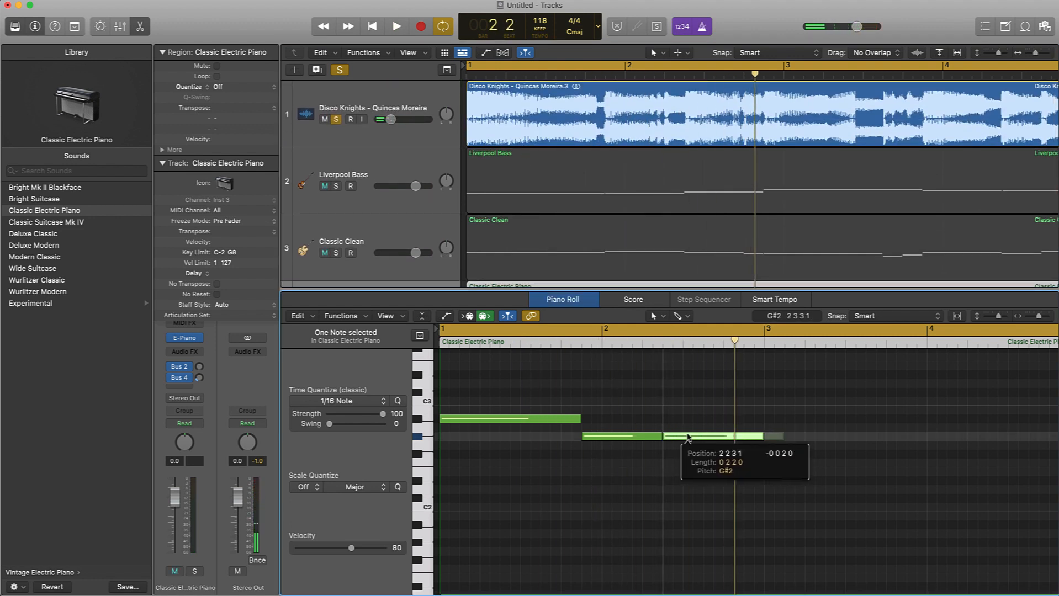
{"action": "double_click", "coordinate": [583, 348]}
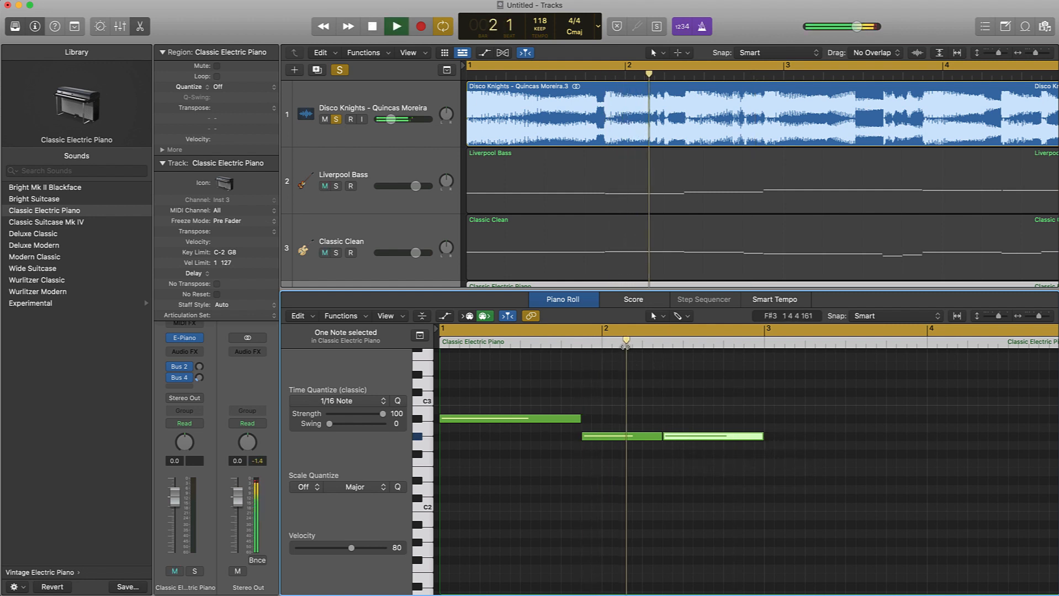
{"action": "key", "text": "space"}
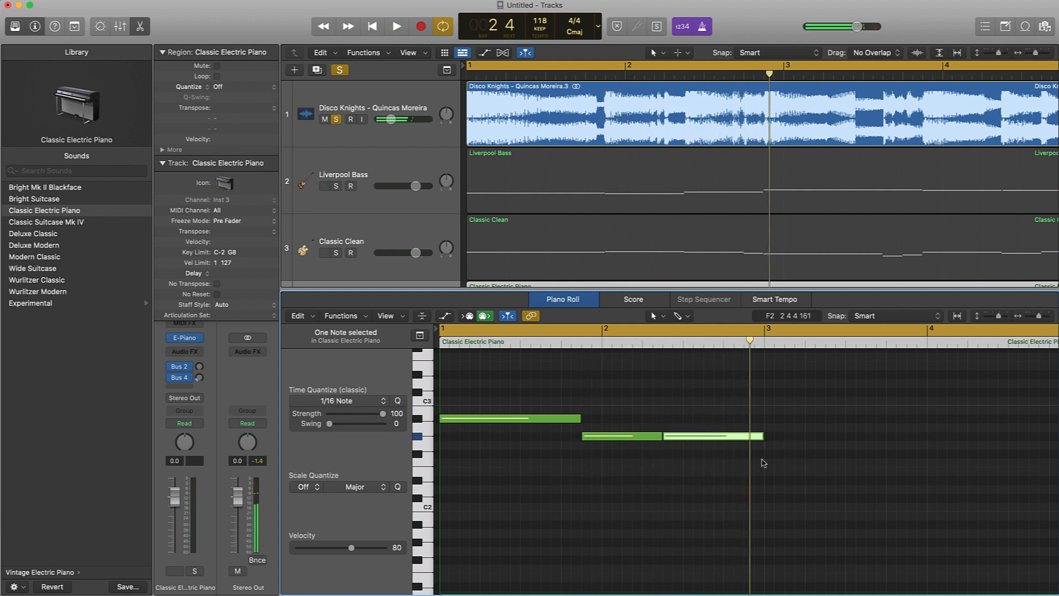
{"action": "left_click_drag", "start_coordinate": [762, 437], "coordinate": [743, 437]}
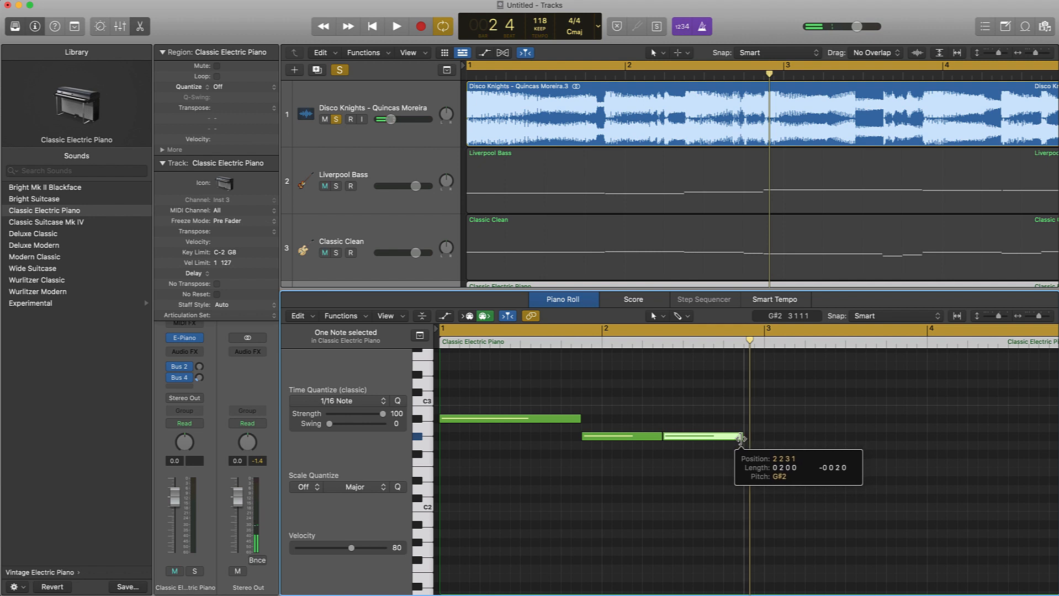
Solo the electric piano and copy the opening A#2 note to 2 4 3, directly after the second G#2 note.
{"action": "left_click", "coordinate": [669, 417]}
{"action": "scroll", "coordinate": [334, 214], "scroll_direction": "down", "scroll_amount": 3}
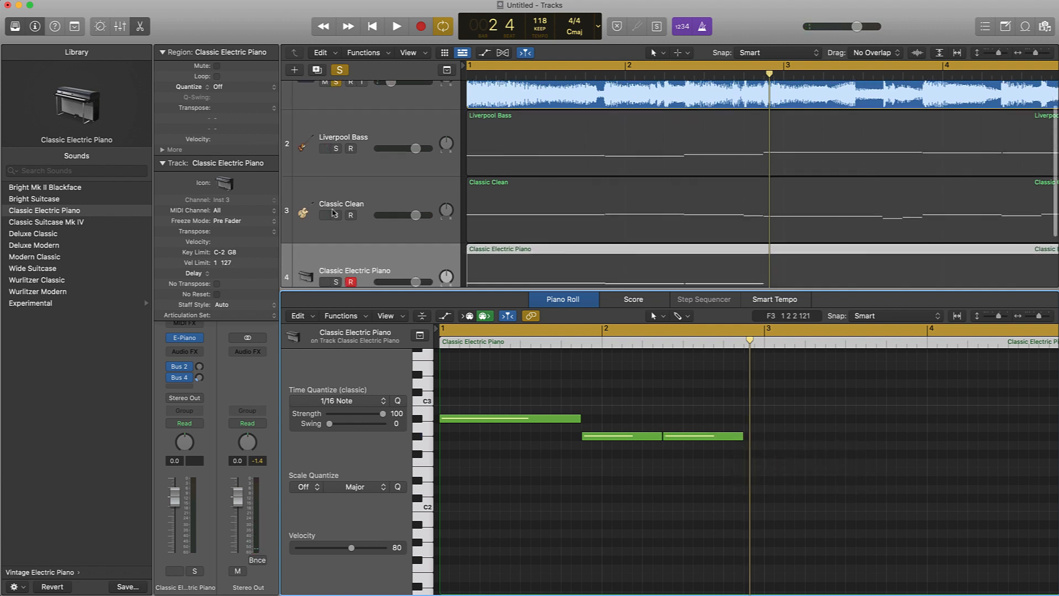
{"action": "left_click", "coordinate": [336, 258]}
{"action": "left_click", "coordinate": [503, 419]}
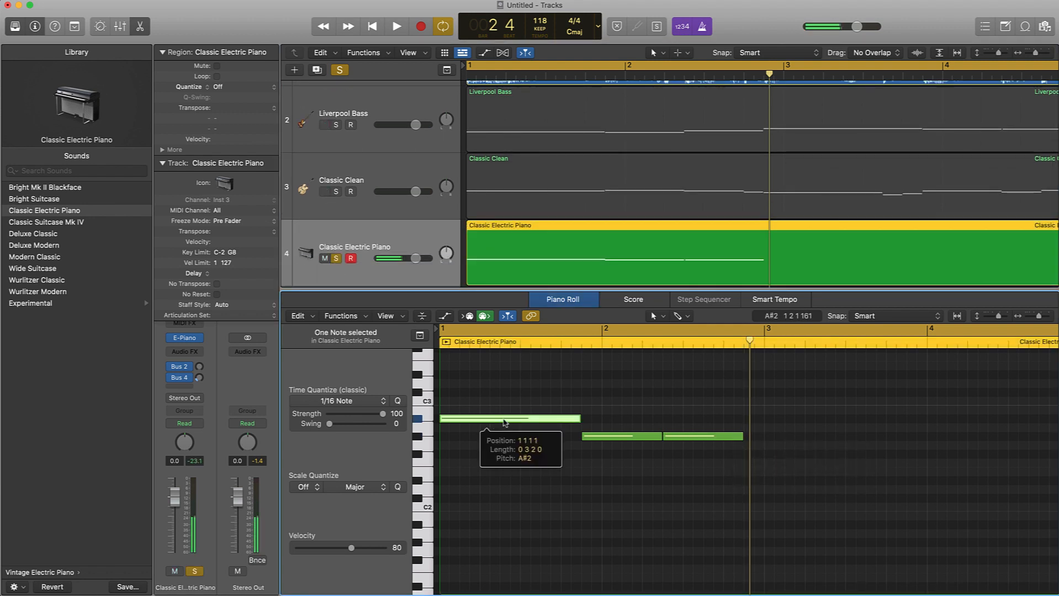
{"action": "key", "text": "super+v"}
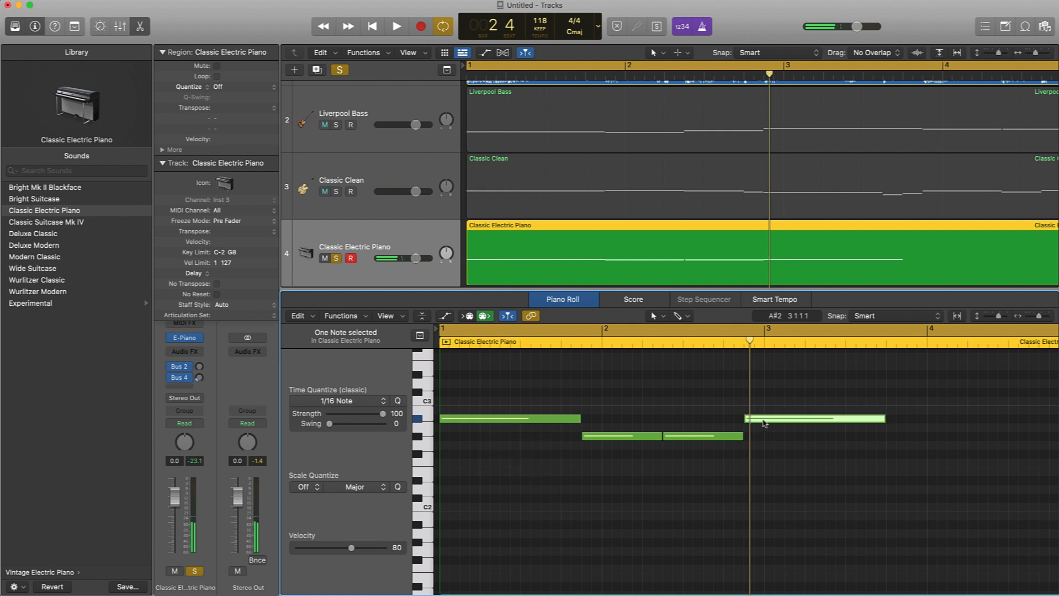
Play the piano line with the audio and replay the end of bar 3 to locate the next note's start.
{"action": "key", "text": "space"}
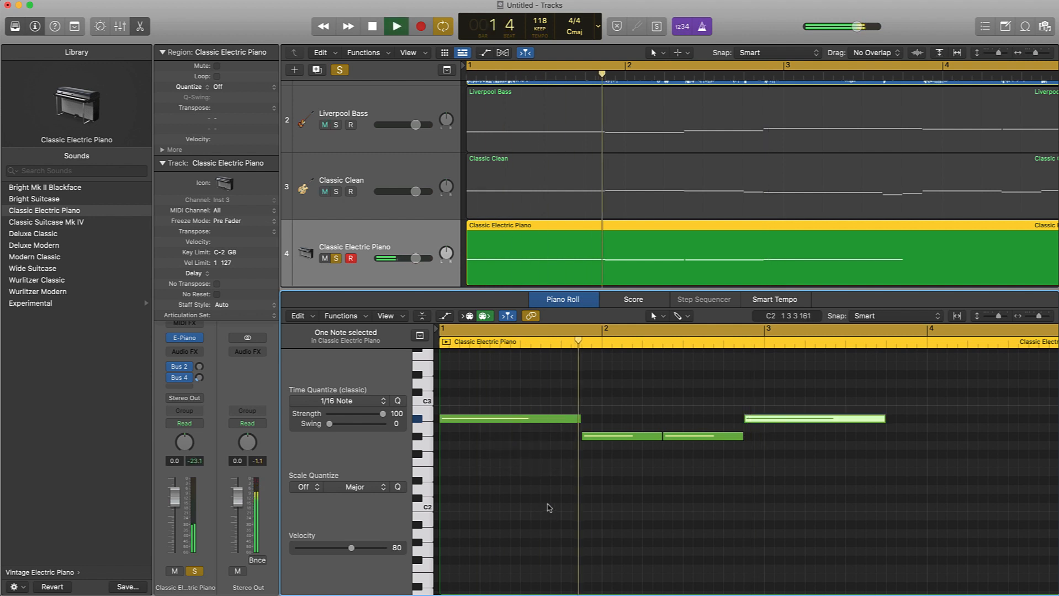
{"action": "scroll", "coordinate": [686, 130], "scroll_direction": "up", "scroll_amount": 3}
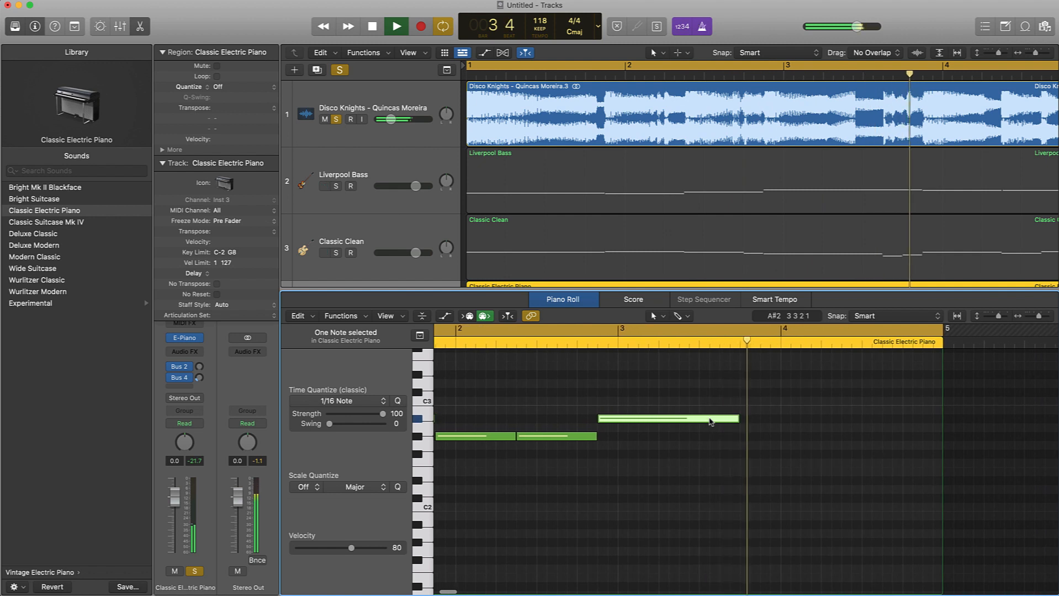
{"action": "key", "text": "space"}
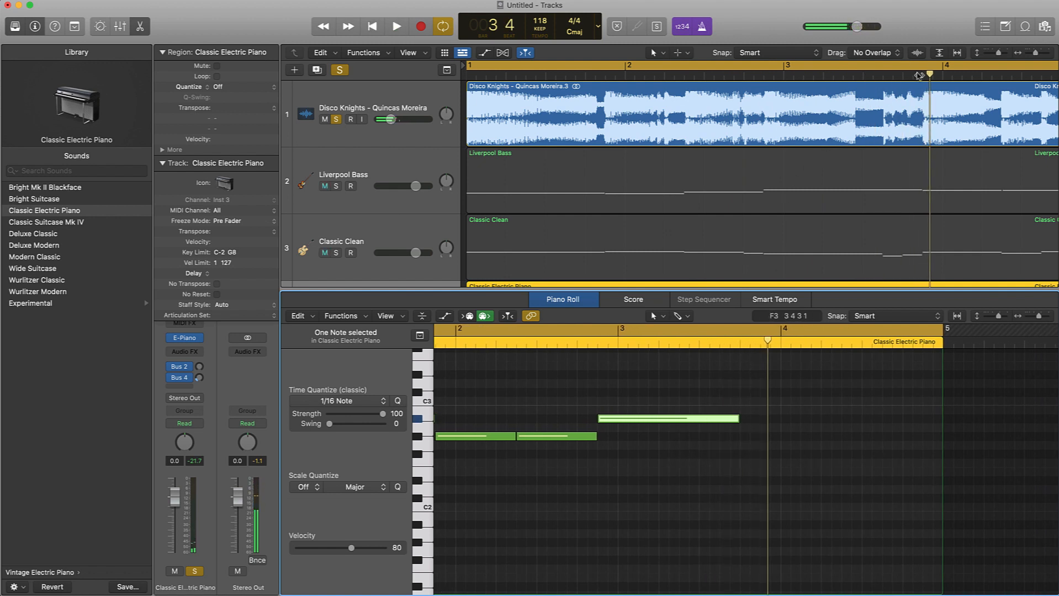
{"action": "key", "text": "space"}
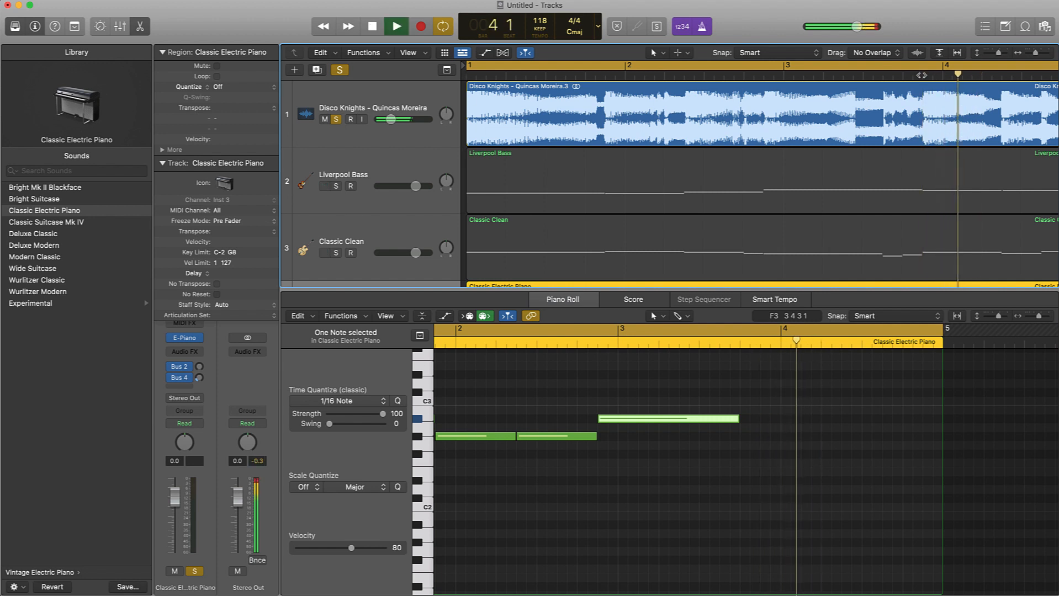
{"action": "key", "text": "space"}
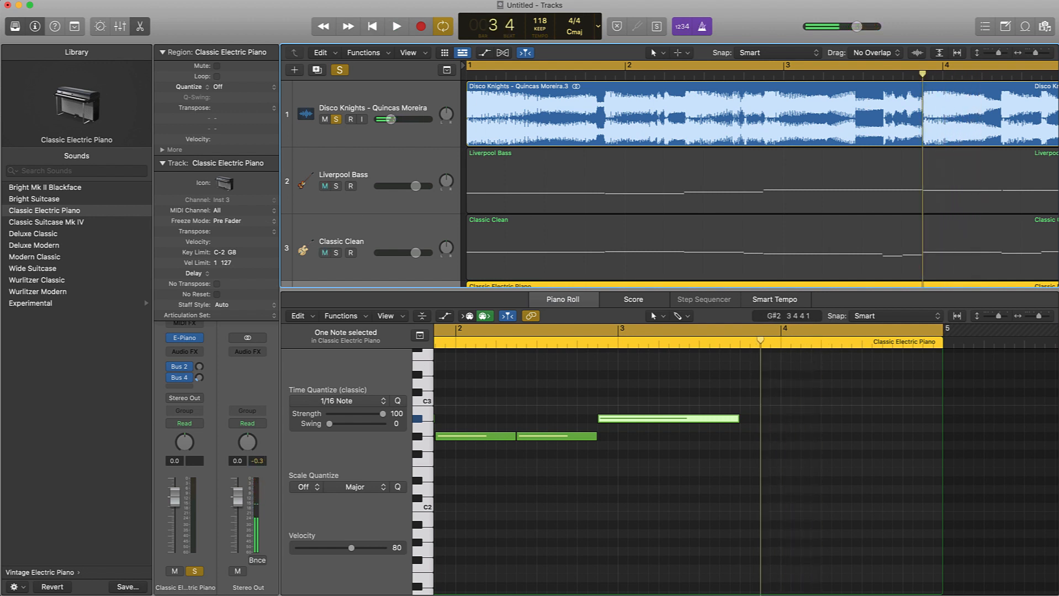
Add an A2 note at 3 4 3, lengthen the preceding A#2 note to meet it, and audition the result.
{"action": "left_click", "coordinate": [763, 436], "text": "super"}
{"action": "mouse_move", "coordinate": [767, 436]}
{"action": "left_mouse_down"}
{"action": "mouse_move", "coordinate": [767, 420]}
{"action": "mouse_move", "coordinate": [746, 419]}
{"action": "mouse_move", "coordinate": [759, 419]}
{"action": "left_mouse_up"}
{"action": "double_click", "coordinate": [602, 346]}
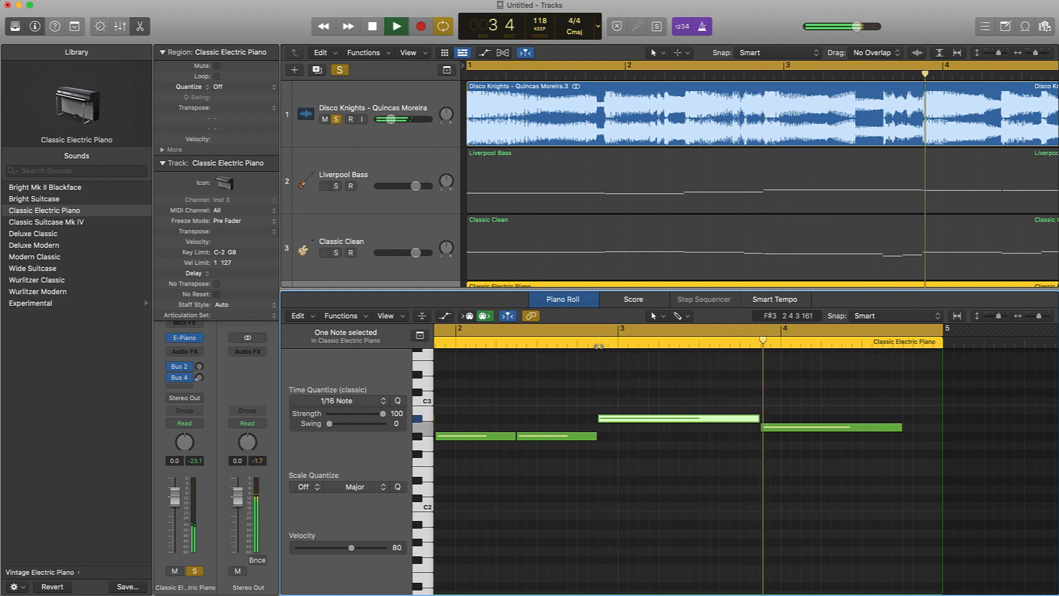
{"action": "key", "text": "space"}
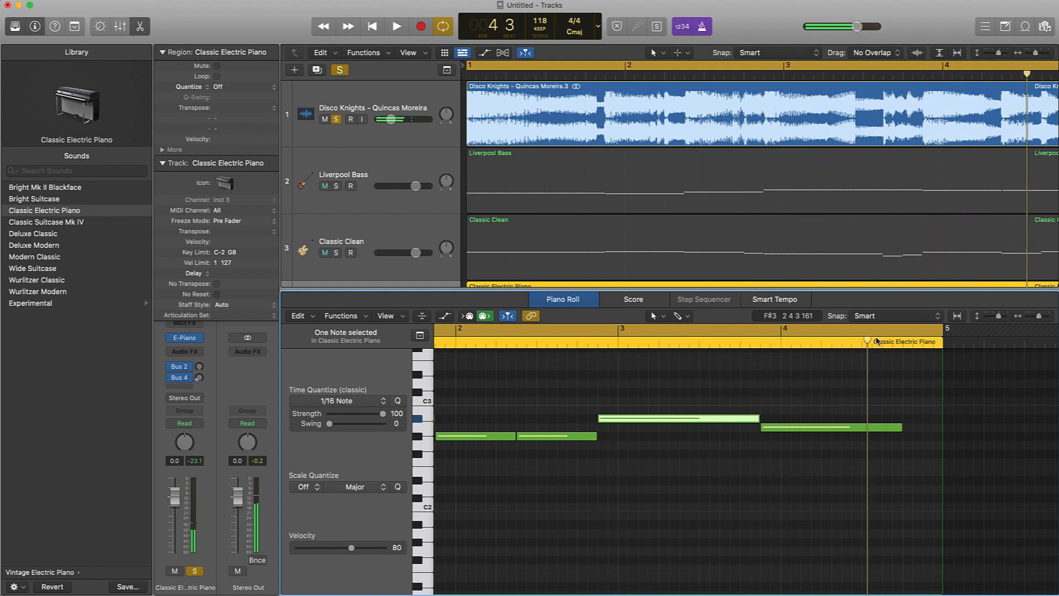
Split the last A2 note at 4 2 3, extend its second part to the region's end at bar 5, and audition it.
{"action": "left_click", "coordinate": [844, 343]}
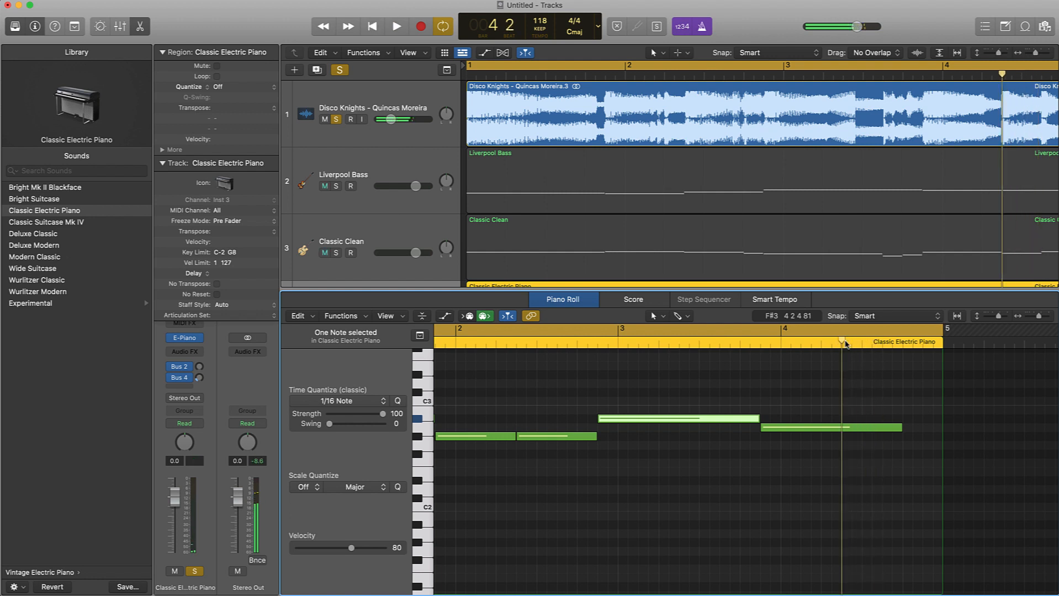
{"action": "left_click", "coordinate": [867, 428]}
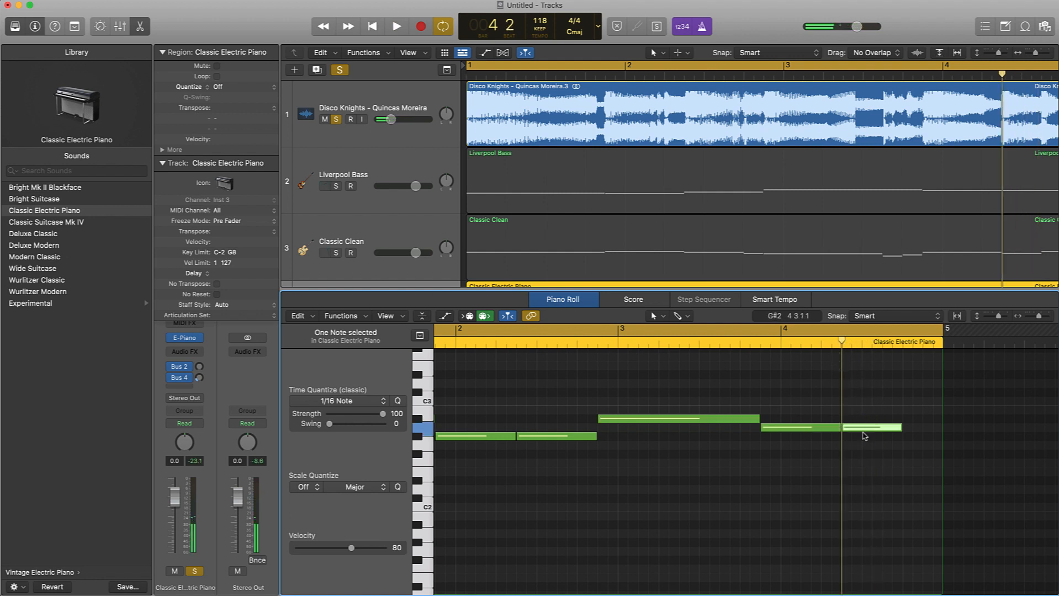
{"action": "left_click_drag", "start_coordinate": [901, 428], "coordinate": [940, 426]}
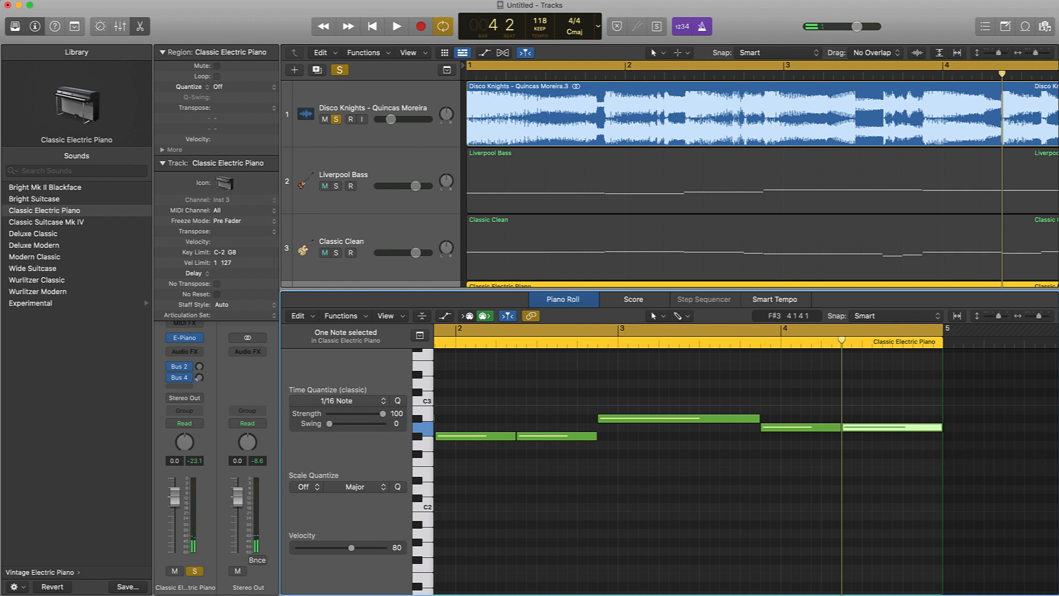
{"action": "double_click", "coordinate": [761, 344]}
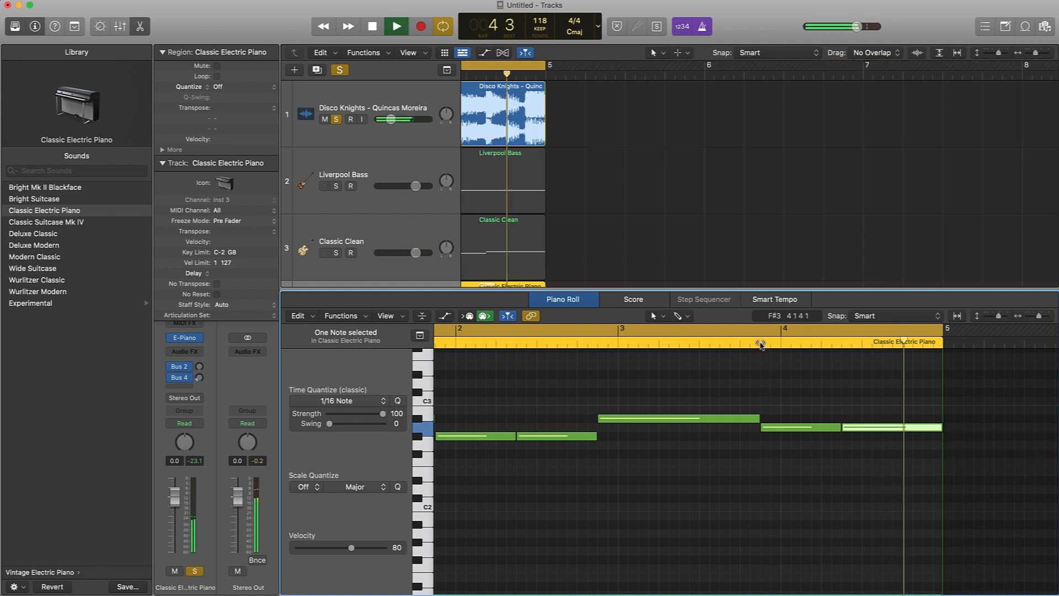
Play the piano line from bar 1 with the Disco Knights audio and unsolo the audio track.
{"action": "key", "text": "space"}
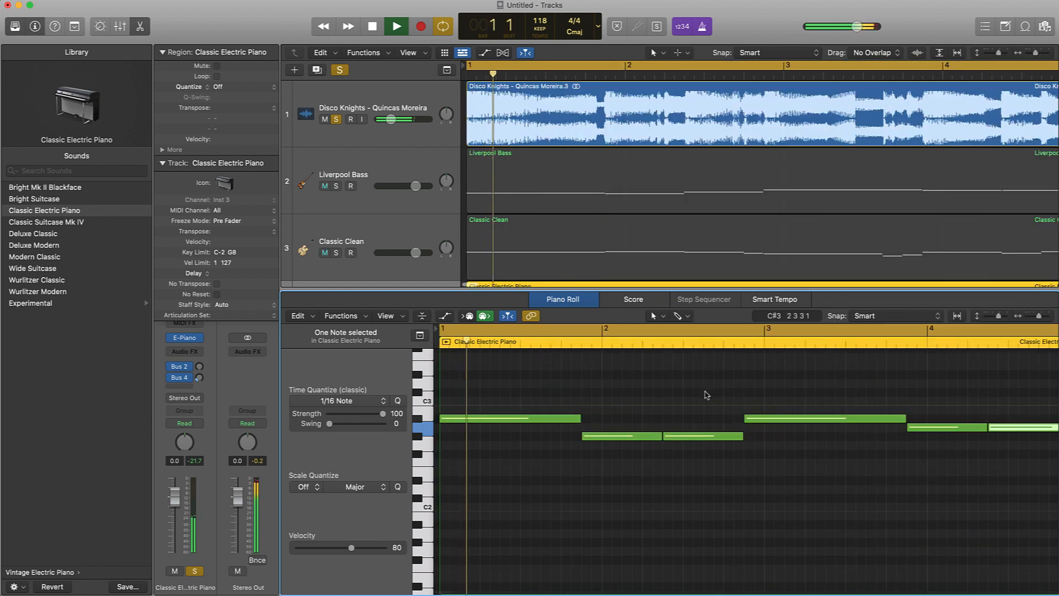
{"action": "key", "text": "space"}
{"action": "left_click", "coordinate": [336, 119]}
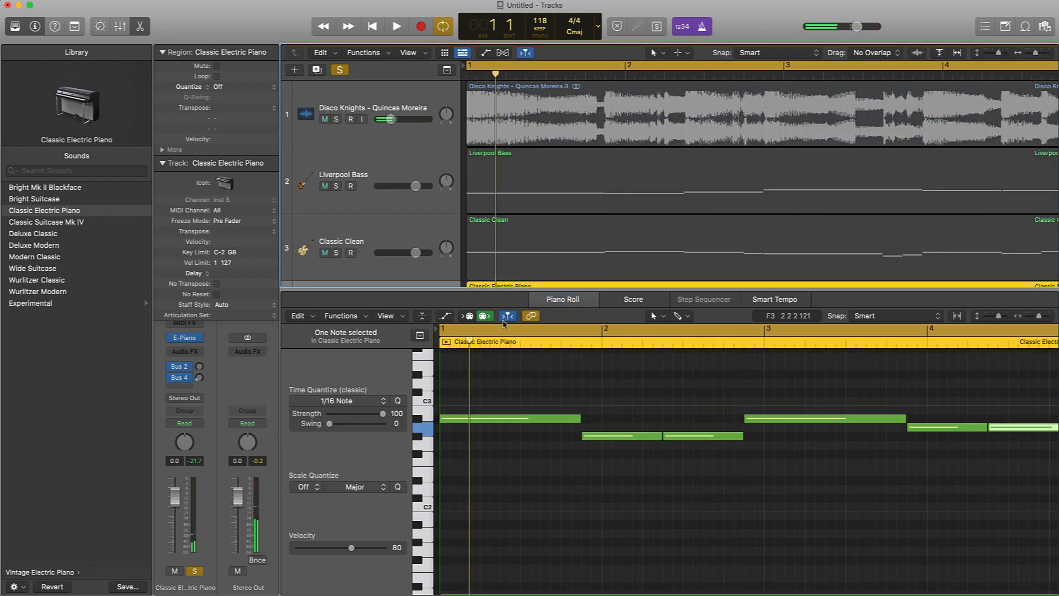
Build a chord on the opening A#2 note by copying it to G2 and D3, and play it back.
{"action": "scroll", "coordinate": [566, 259], "scroll_direction": "down", "scroll_amount": 5}
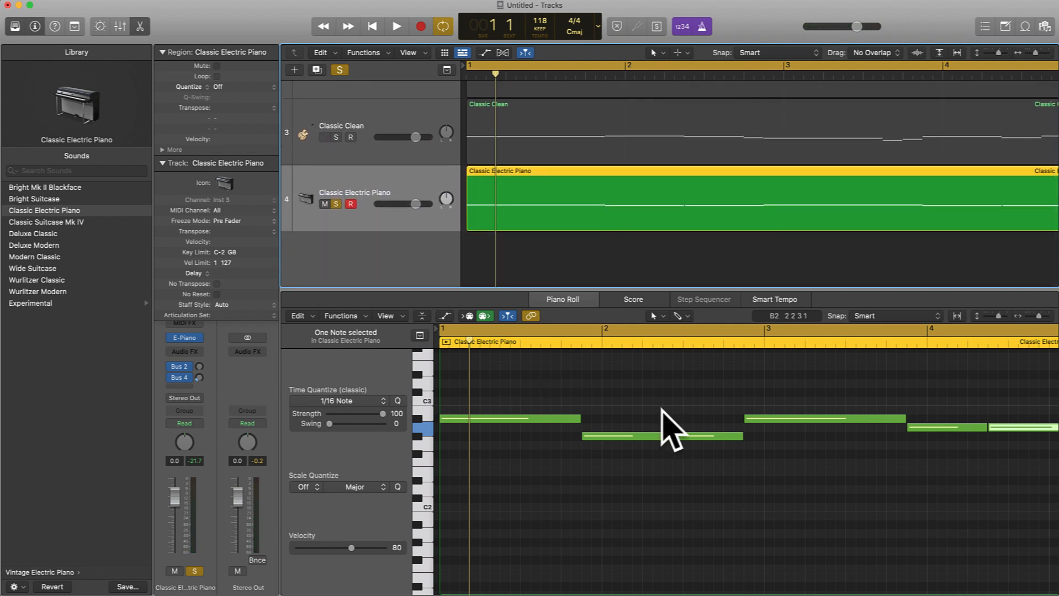
{"action": "left_click", "coordinate": [505, 419]}
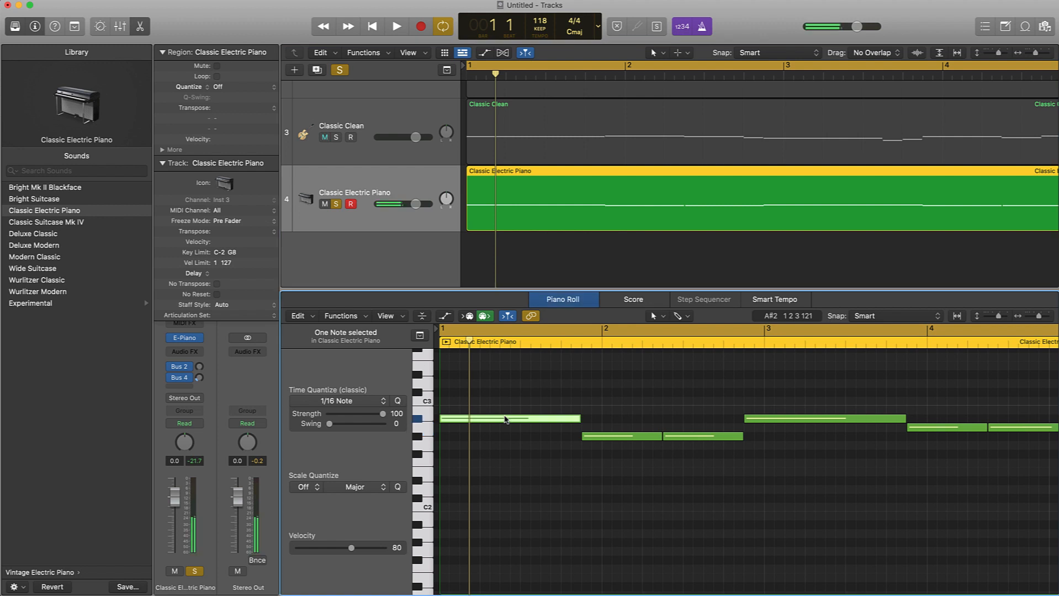
{"action": "left_click_drag", "start_coordinate": [506, 419], "coordinate": [503, 448]}
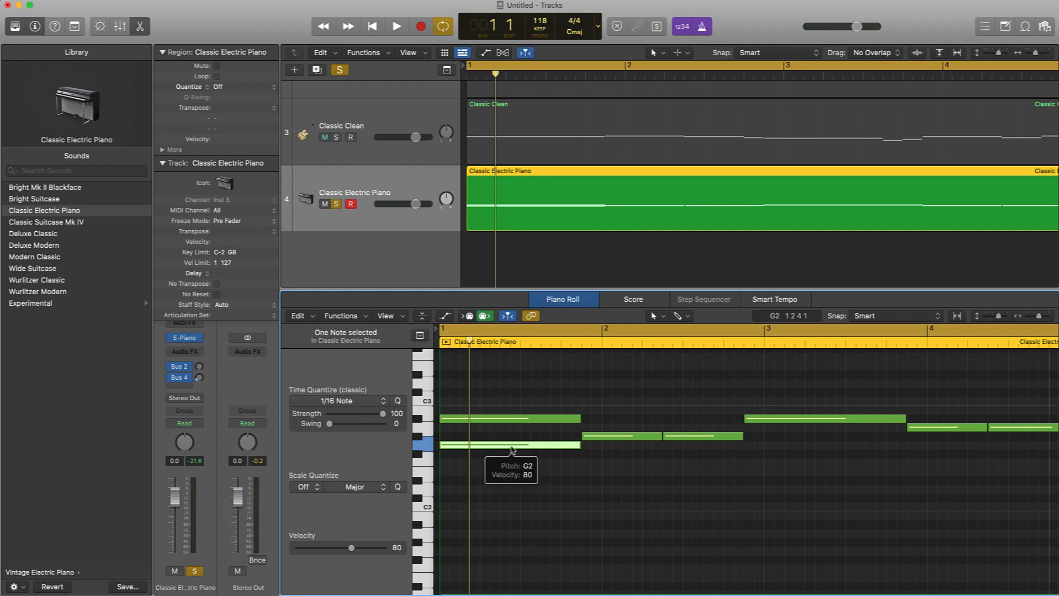
{"action": "left_click", "coordinate": [516, 420]}
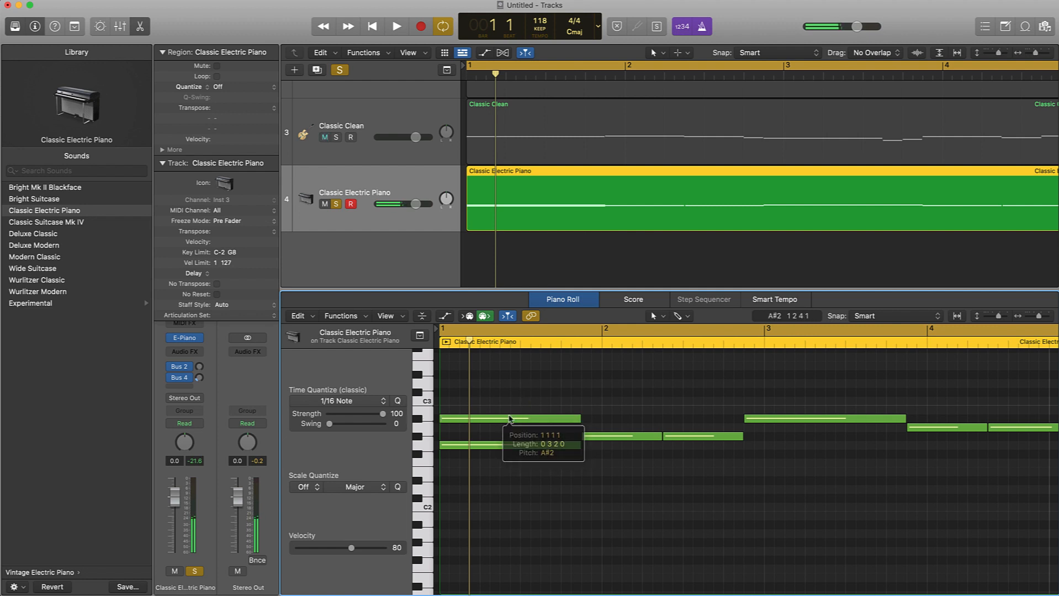
{"action": "left_click_drag", "start_coordinate": [509, 419], "coordinate": [508, 387]}
{"action": "key", "text": "space"}
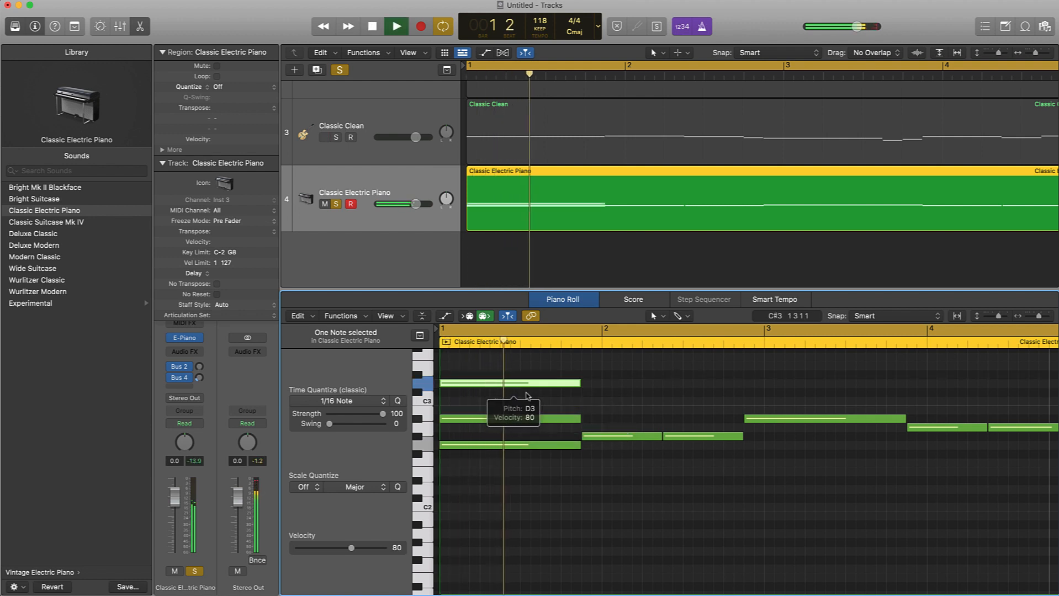
{"action": "key", "text": "space"}
Copy the G#2 note at 1 4 3 1 up to A#2 and D3 as the second chord and play it back.
{"action": "left_click", "coordinate": [619, 437]}
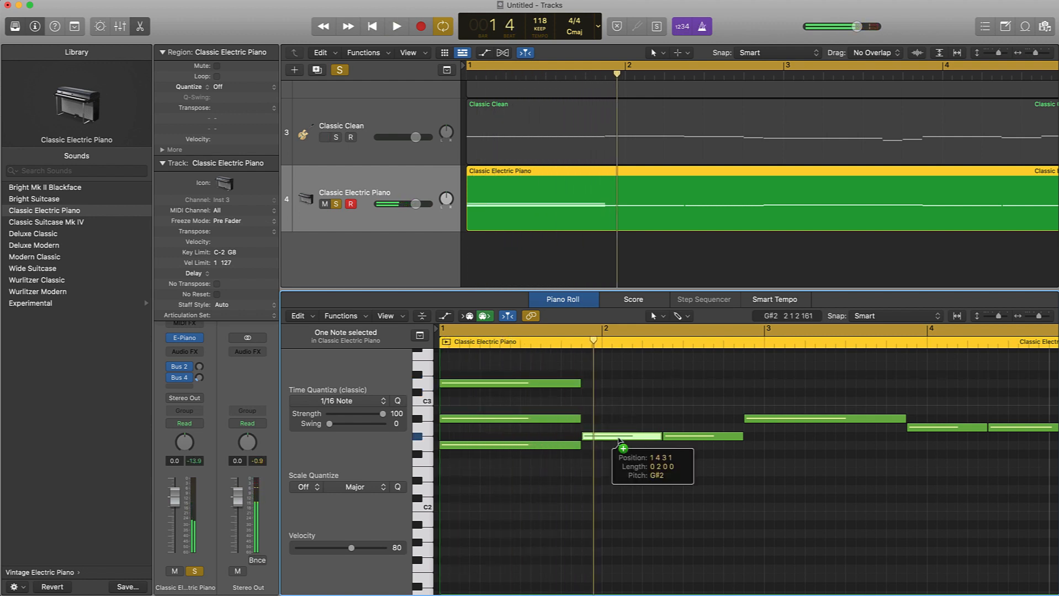
{"action": "left_click_drag", "start_coordinate": [618, 439], "coordinate": [618, 387]}
{"action": "key", "text": "space"}
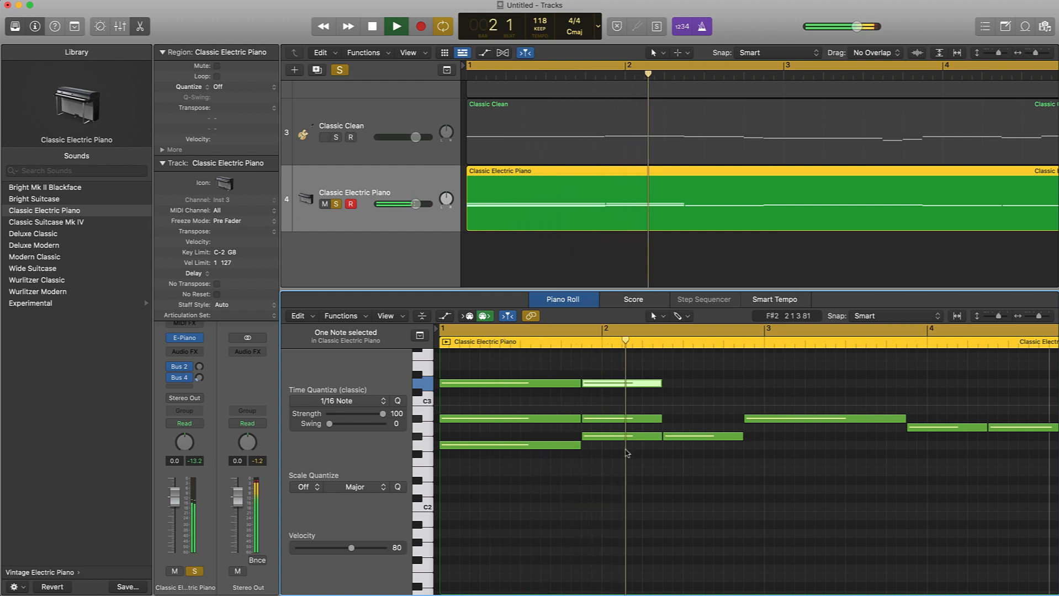
{"action": "key", "text": "space"}
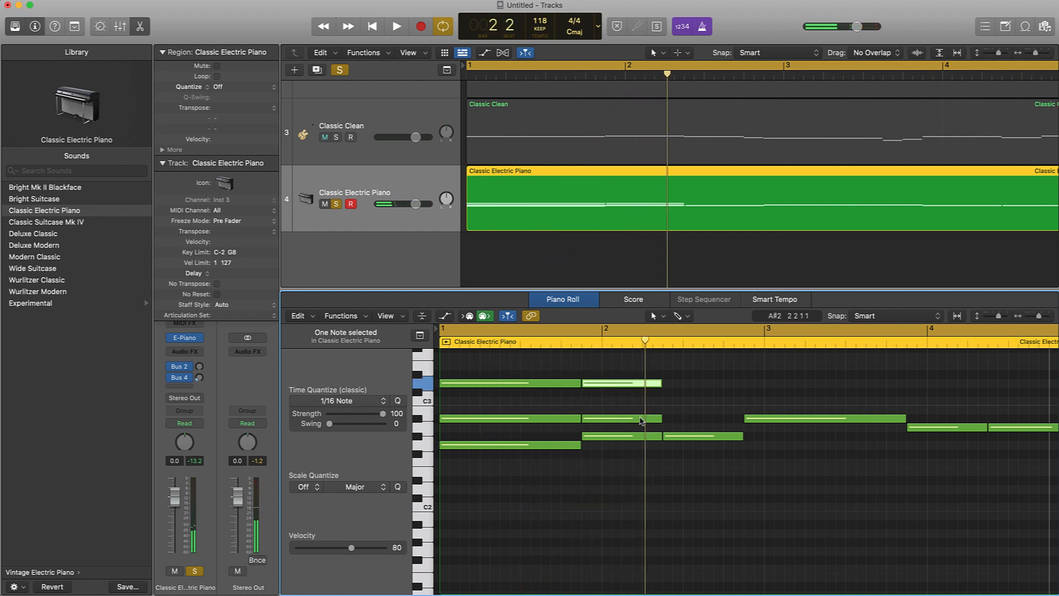
Copy A#2 and D3 from the second chord onto the G#2 note at 2 2 3 1 and play it back.
{"action": "left_click_drag", "start_coordinate": [640, 421], "coordinate": [706, 385]}
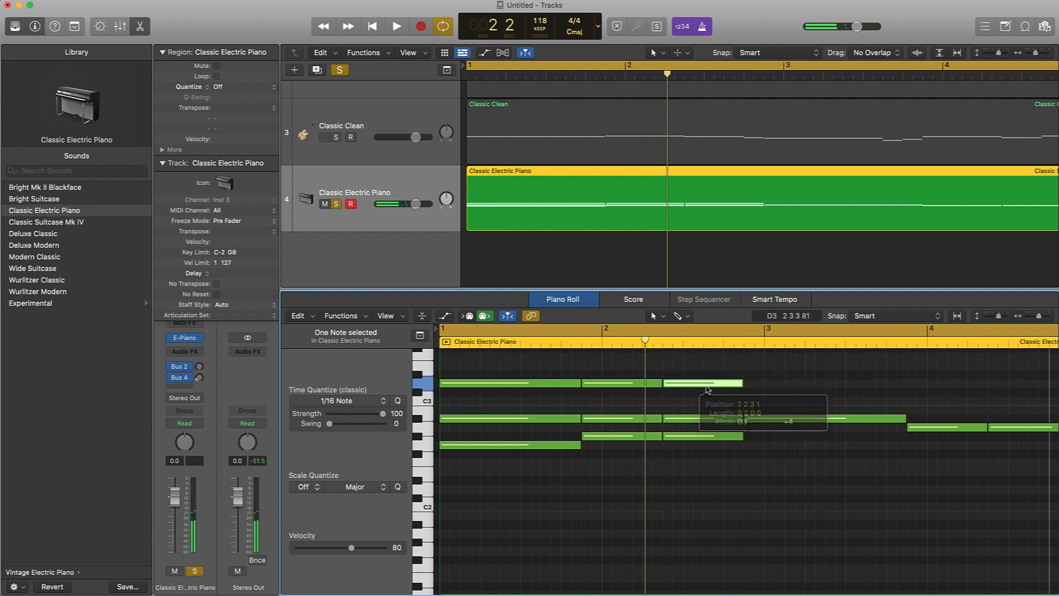
{"action": "key", "text": "space"}
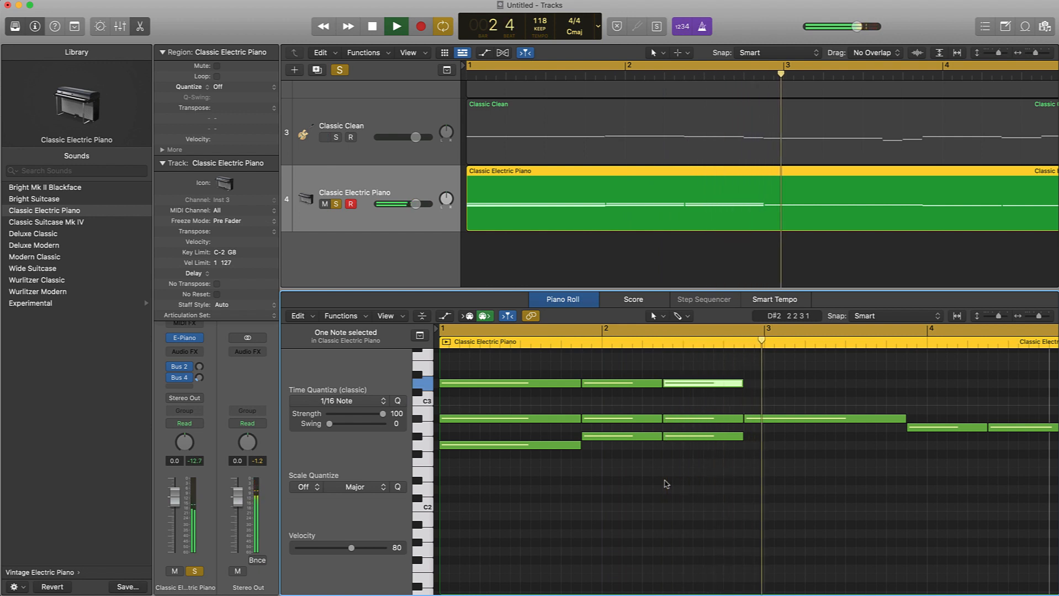
{"action": "key", "text": "space"}
Copy the A#2 note before bar 3 down to G2 and D#2 to form a chord and play it back.
{"action": "left_click_drag", "start_coordinate": [762, 421], "coordinate": [773, 485]}
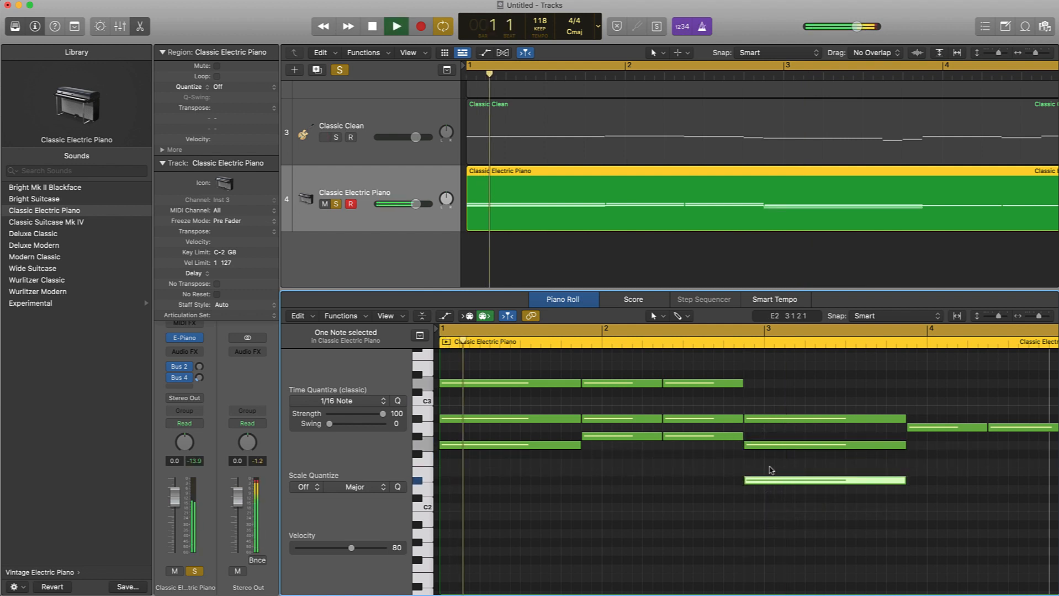
{"action": "key", "text": "space"}
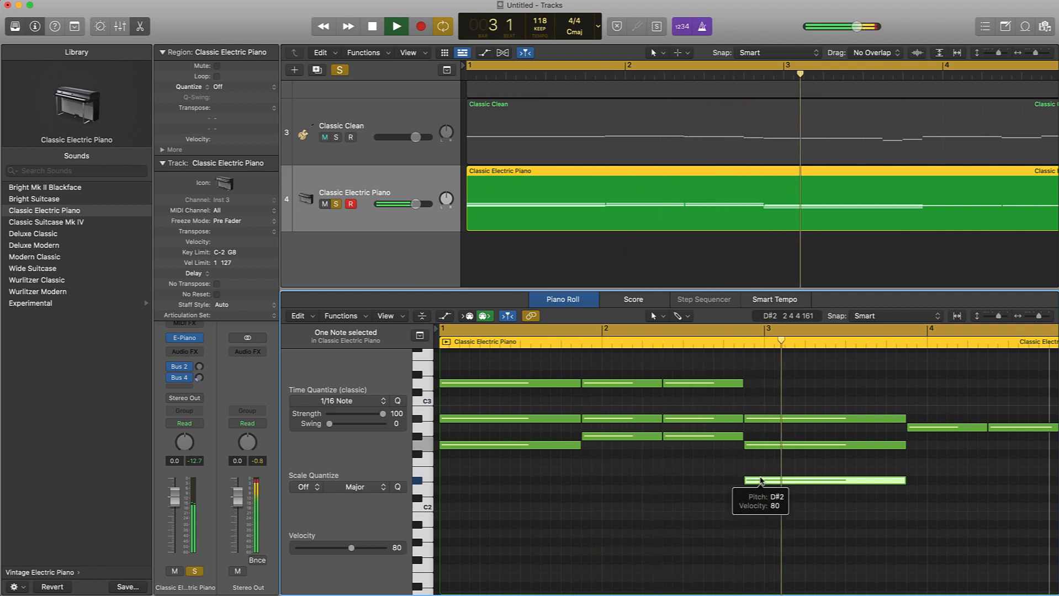
{"action": "key", "text": "space"}
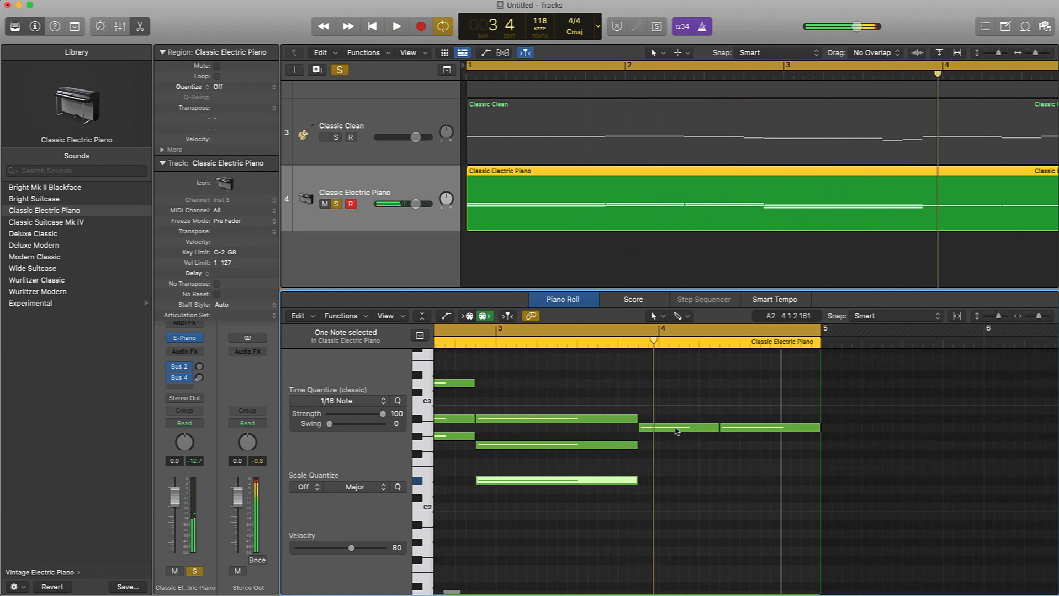
Copy the A2 note at 3 4 3 1 up to C3 and down to F2, and play back from bar 3.
{"action": "left_click_drag", "start_coordinate": [676, 430], "coordinate": [676, 401]}
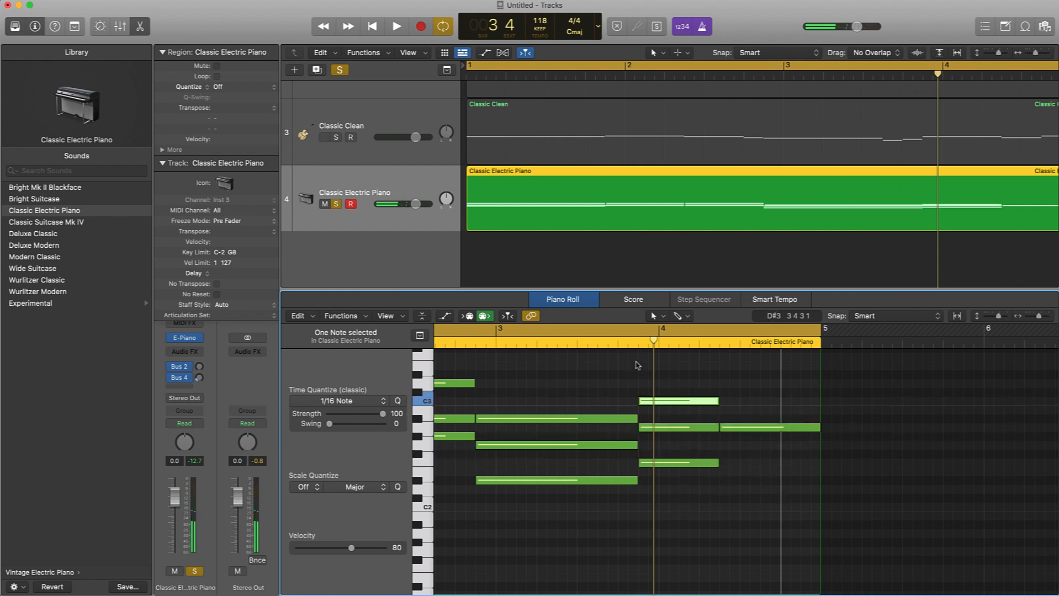
{"action": "left_click", "coordinate": [497, 347]}
{"action": "key", "text": "space"}
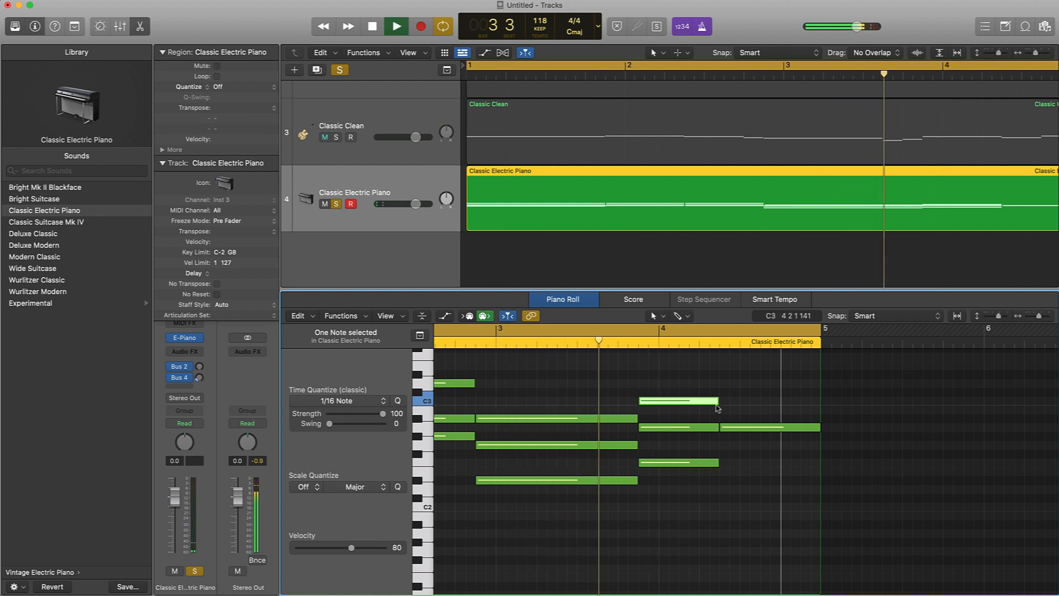
{"action": "key", "text": "space"}
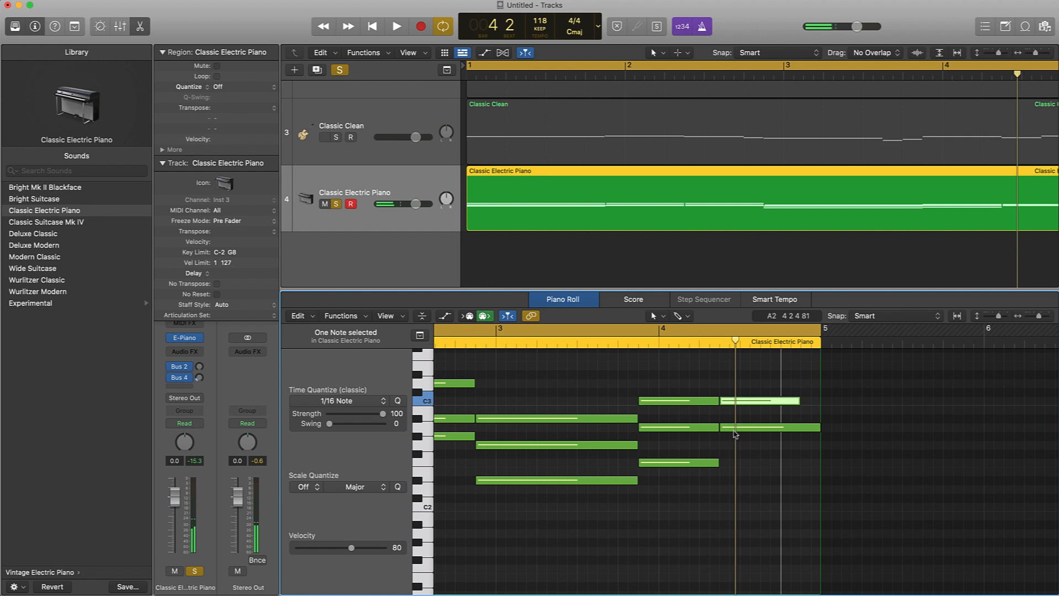
Build the last chord at 4 2 3 1 by adding C3 and F2 to the A2 note up to bar 5, and play it back.
{"action": "left_click", "coordinate": [743, 412]}
{"action": "mouse_move", "coordinate": [744, 428]}
{"action": "left_mouse_down"}
{"action": "mouse_move", "coordinate": [741, 402]}
{"action": "mouse_move", "coordinate": [740, 463]}
{"action": "mouse_move", "coordinate": [739, 446]}
{"action": "left_mouse_up"}
{"action": "key", "text": "space"}
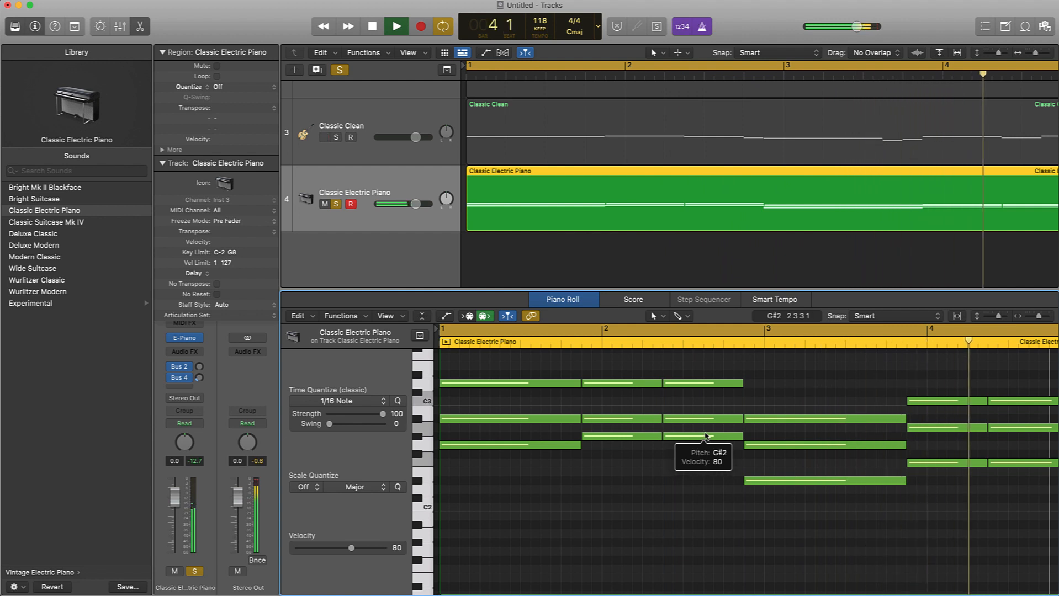
{"action": "key", "text": "space"}
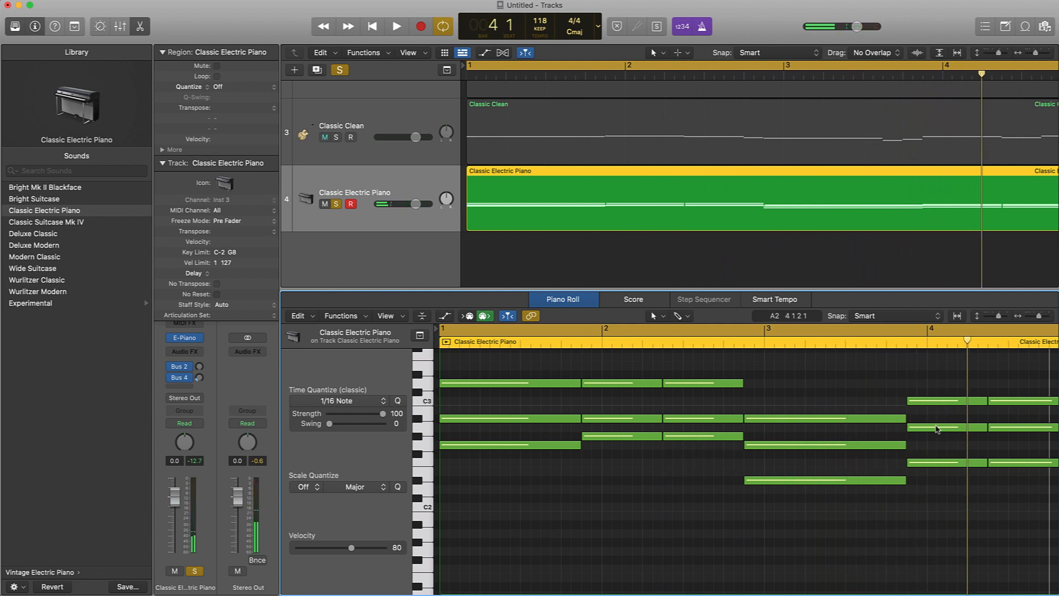
Rework the chord at 3 4 3 1 into A2, C3 and D3, deleting its F2 note, and play it back.
{"action": "left_click", "coordinate": [937, 460]}
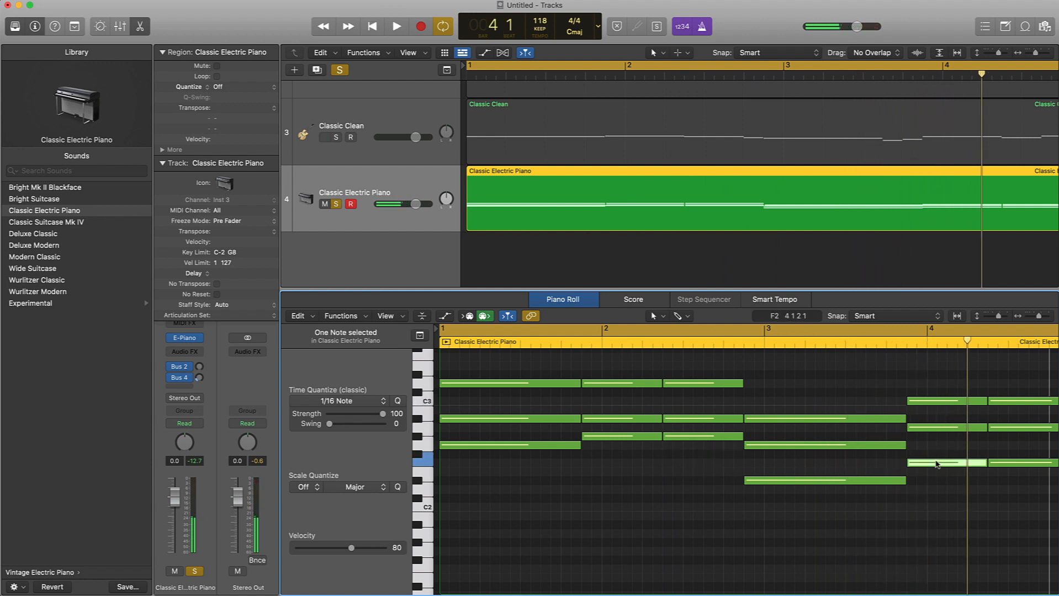
{"action": "left_click", "coordinate": [934, 427]}
{"action": "left_click_drag", "start_coordinate": [934, 427], "coordinate": [936, 384]}
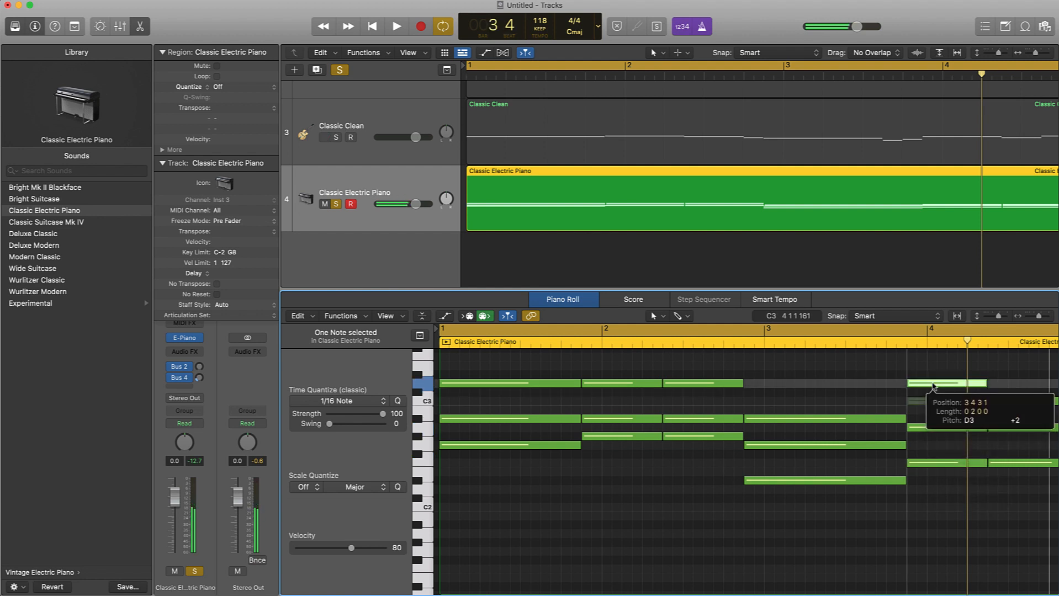
{"action": "left_click", "coordinate": [938, 427]}
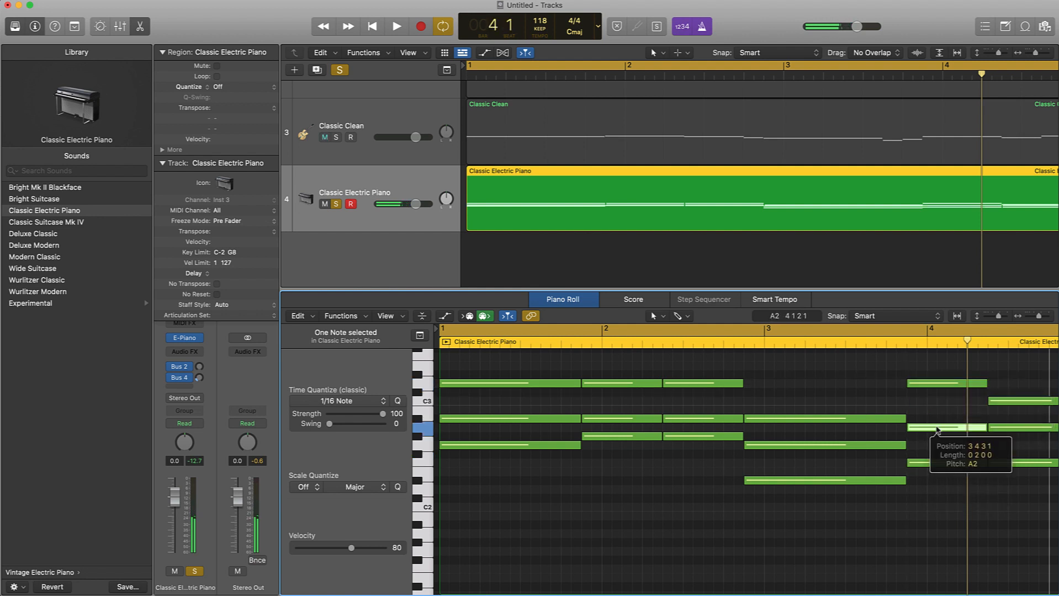
{"action": "left_click", "coordinate": [909, 402]}
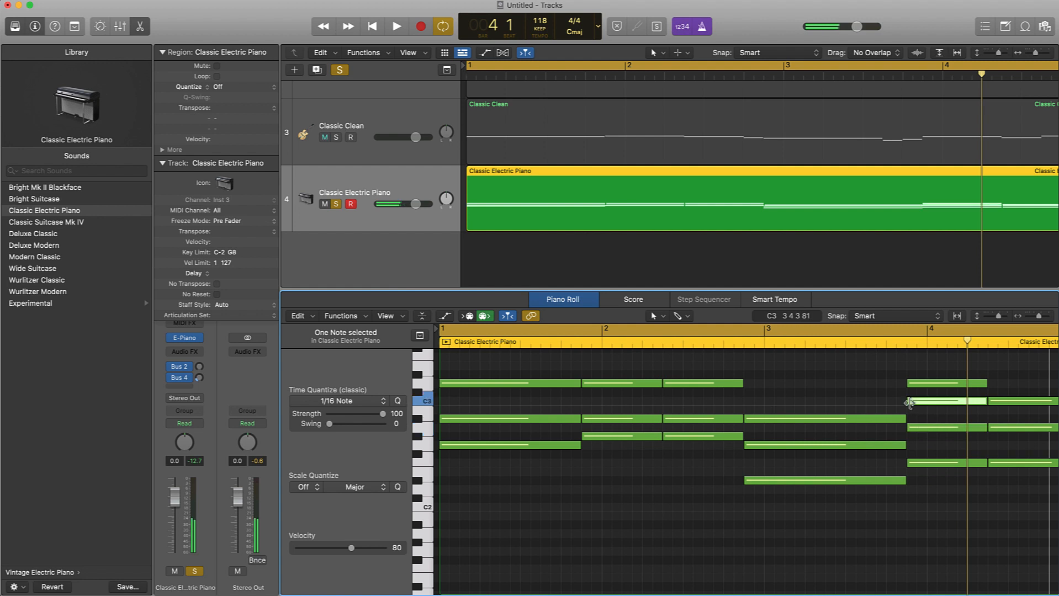
{"action": "left_click", "coordinate": [931, 467]}
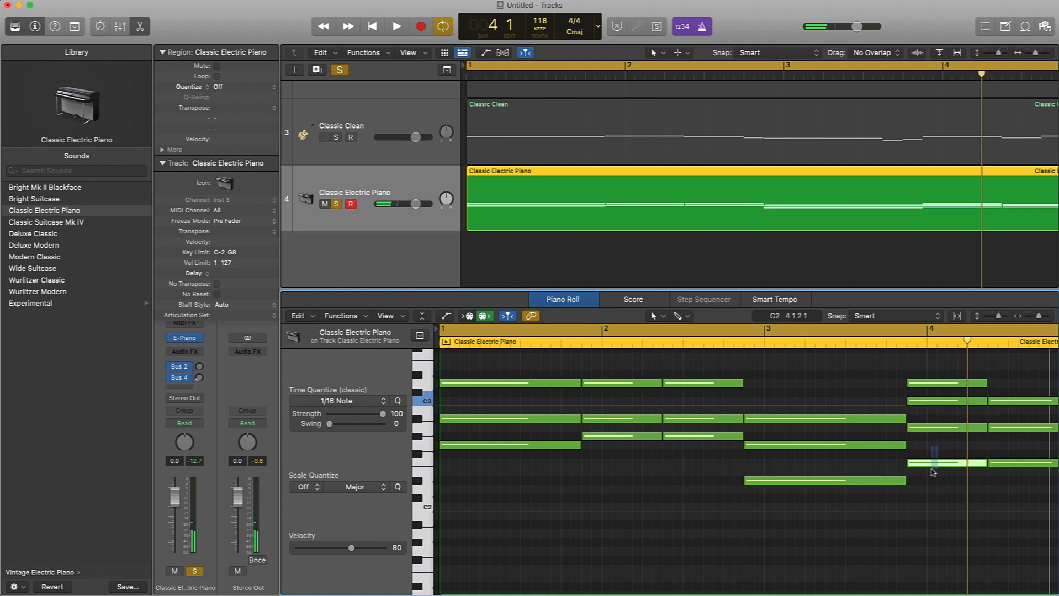
{"action": "left_click", "coordinate": [903, 343]}
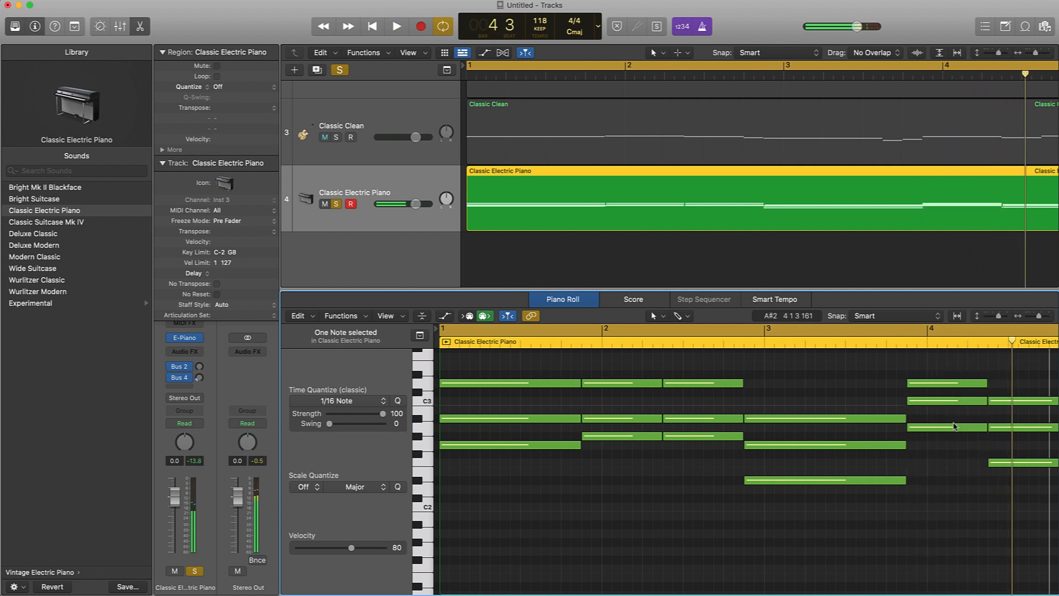
{"action": "key", "text": "space"}
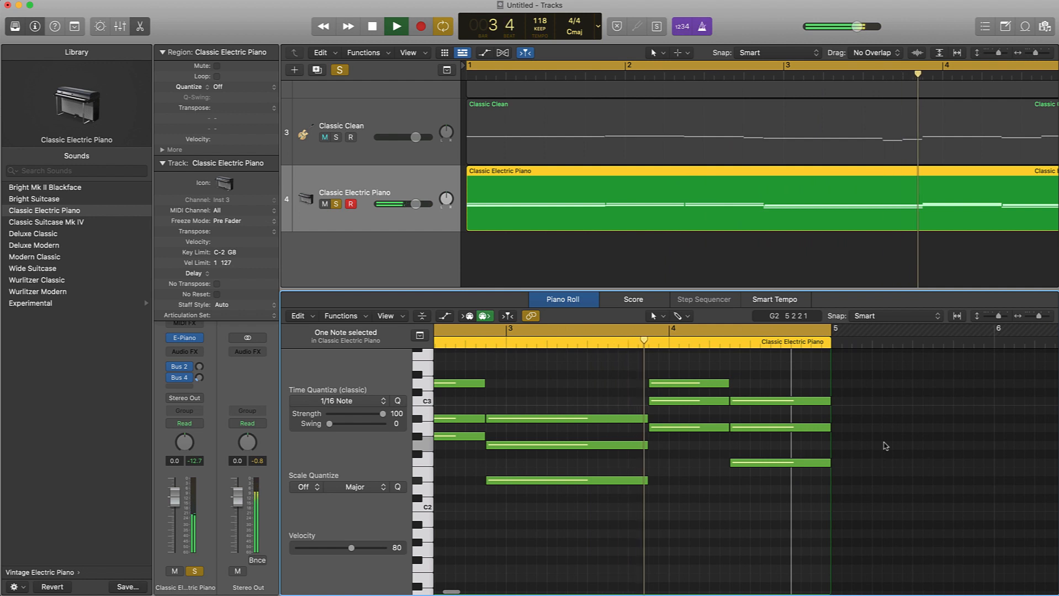
{"action": "key", "text": "space"}
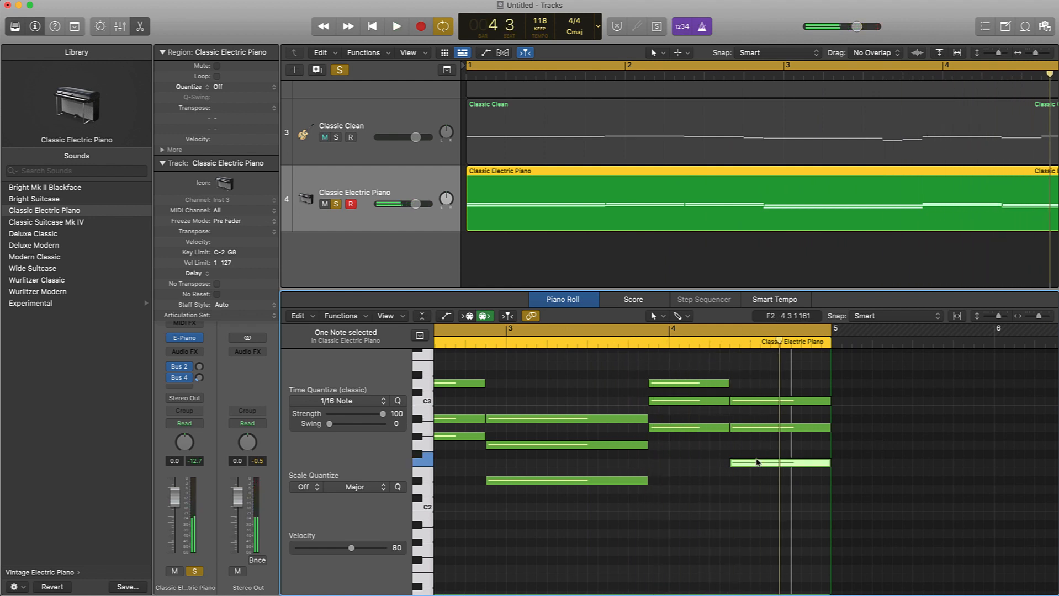
Lower the last chord's F2 note at 4 2 3 1 to D2, play it back and deselect it.
{"action": "left_click_drag", "start_coordinate": [757, 462], "coordinate": [755, 491]}
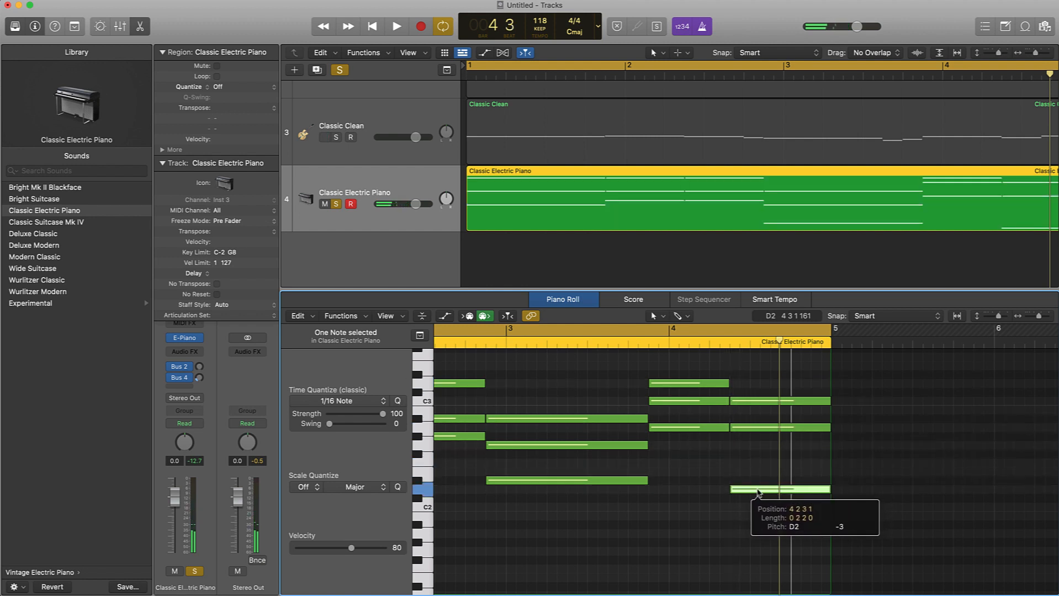
{"action": "left_click", "coordinate": [643, 346]}
{"action": "key", "text": "space"}
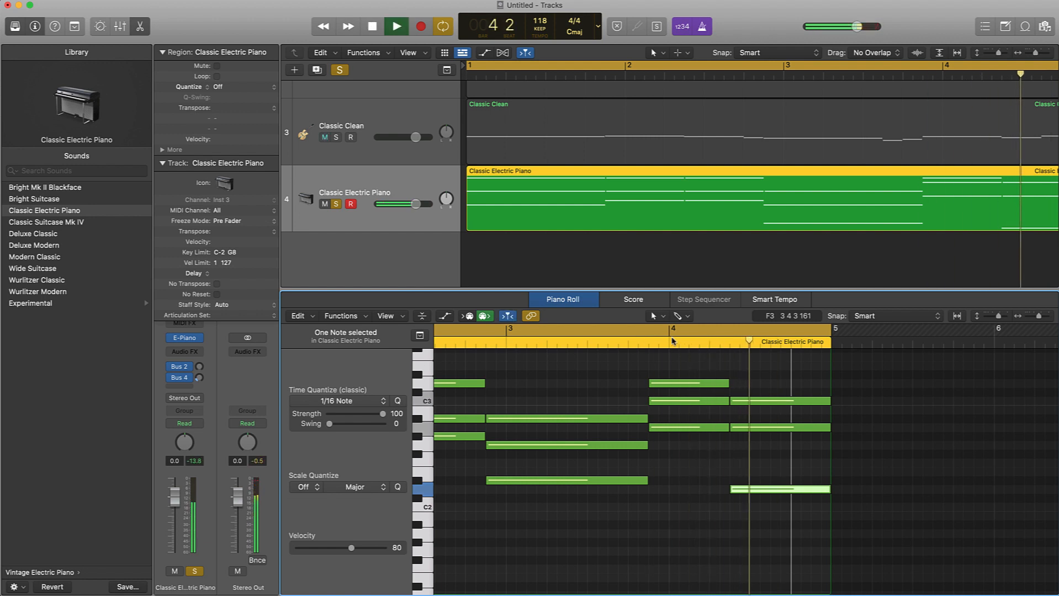
{"action": "key", "text": "space"}
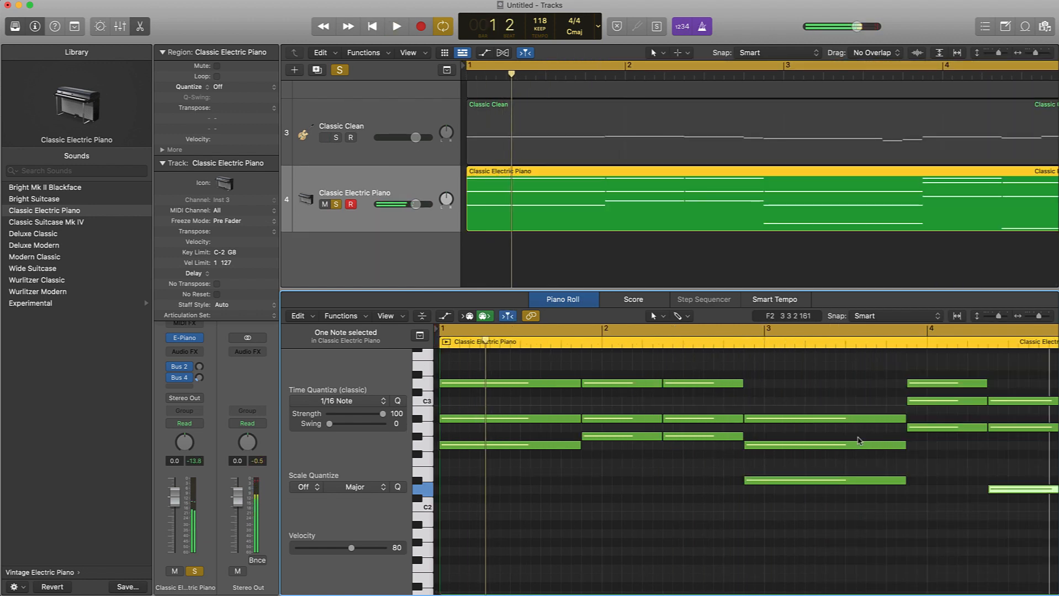
{"action": "left_click", "coordinate": [849, 393]}
Solo the Liverpool Bass and Classic Clean tracks along with the electric piano.
{"action": "scroll", "coordinate": [844, 393], "scroll_direction": "right", "scroll_amount": 5}
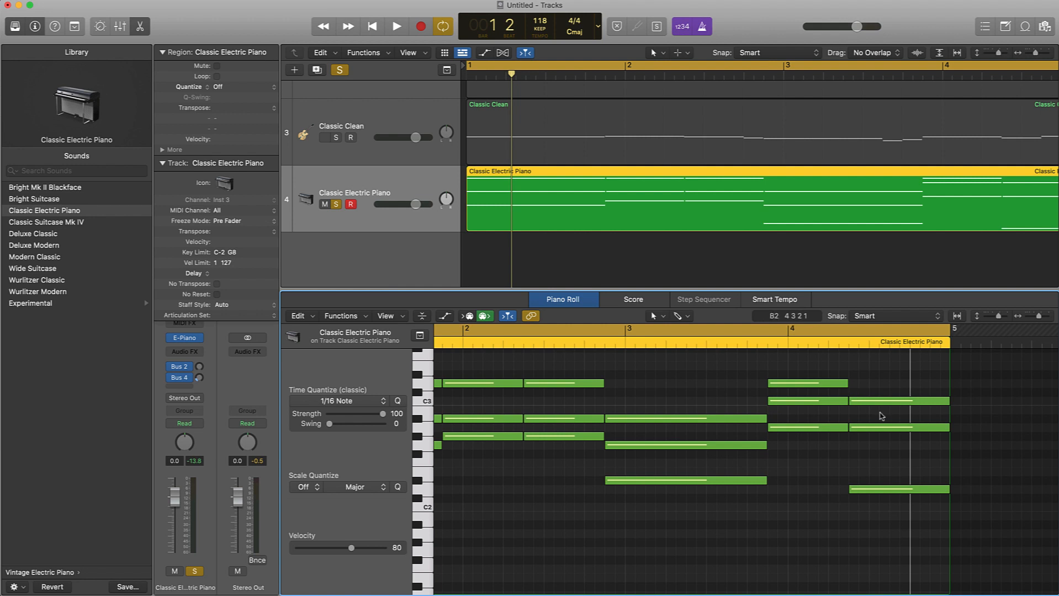
{"action": "scroll", "coordinate": [537, 486], "scroll_direction": "left", "scroll_amount": 5}
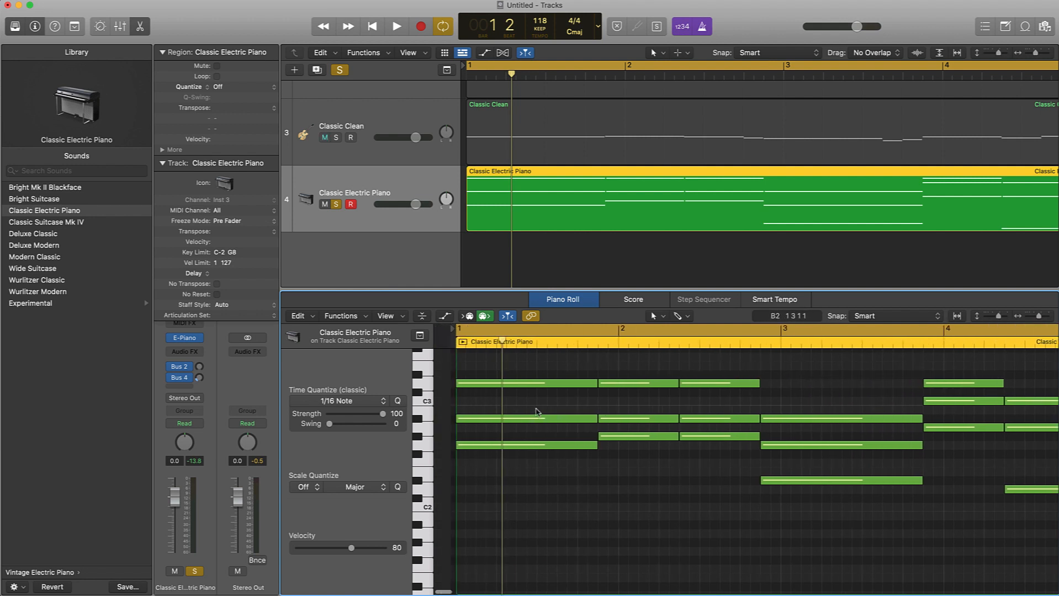
{"action": "left_click", "coordinate": [589, 495], "text": "ctrl+alt"}
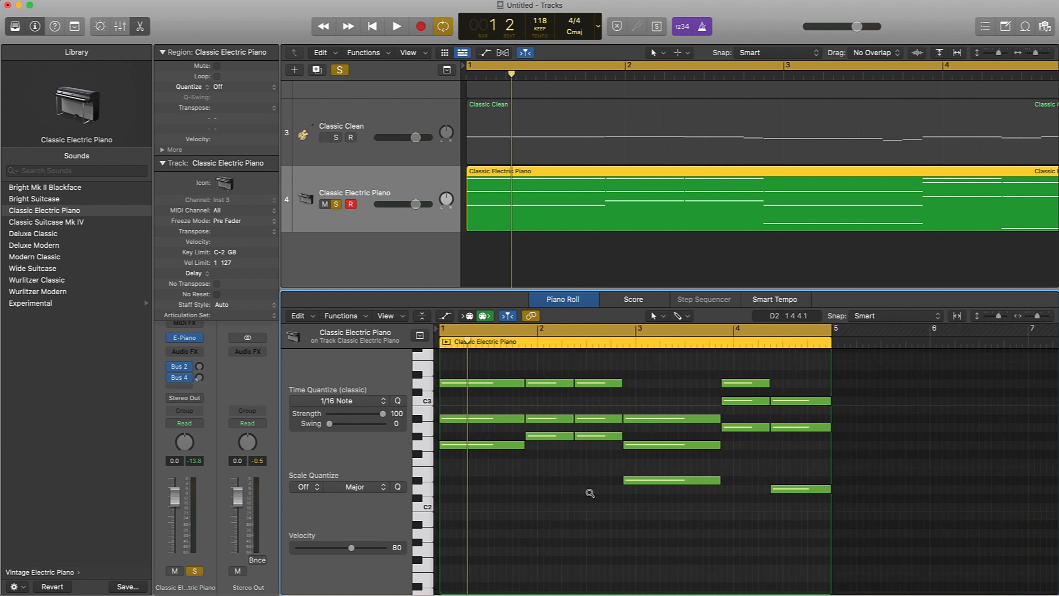
{"action": "scroll", "coordinate": [341, 137], "scroll_direction": "up", "scroll_amount": 3}
{"action": "left_click", "coordinate": [336, 121]}
{"action": "left_click", "coordinate": [336, 186]}
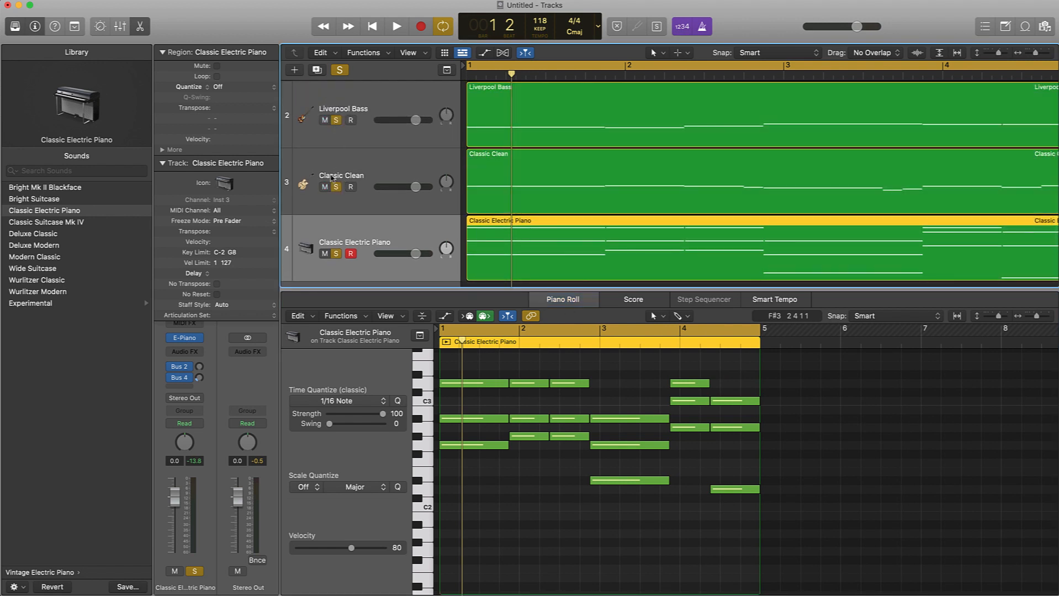
{"action": "left_click", "coordinate": [380, 107]}
{"action": "left_click", "coordinate": [373, 168]}
{"action": "left_click", "coordinate": [373, 230]}
Clear the solo on all tracks and play the bass, guitar and piano parts together.
{"action": "scroll", "coordinate": [381, 134], "scroll_direction": "up", "scroll_amount": 2}
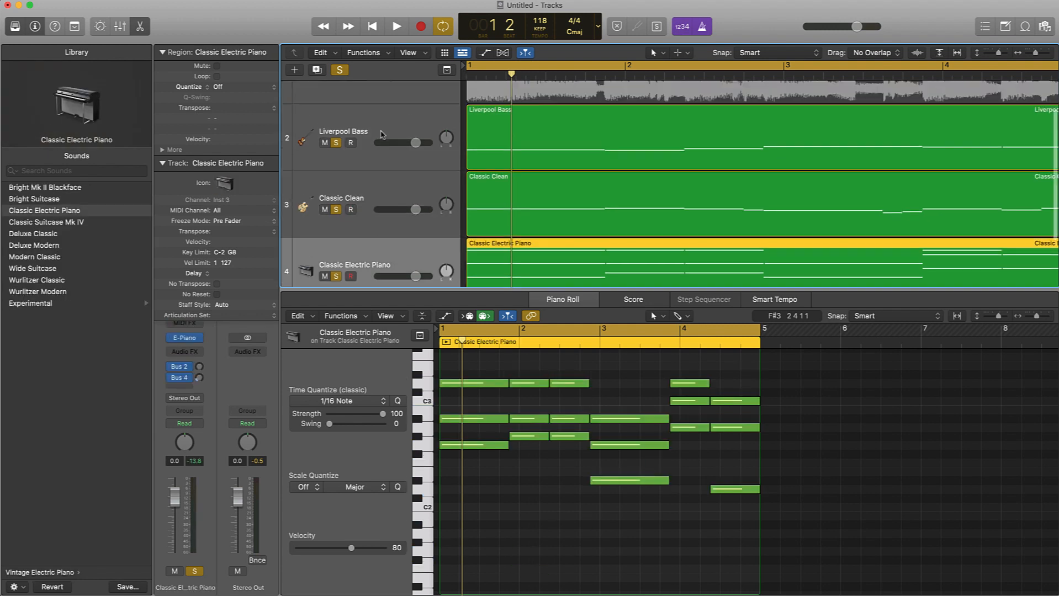
{"action": "scroll", "coordinate": [381, 134], "scroll_direction": "up", "scroll_amount": 4}
{"action": "left_click", "coordinate": [341, 70]}
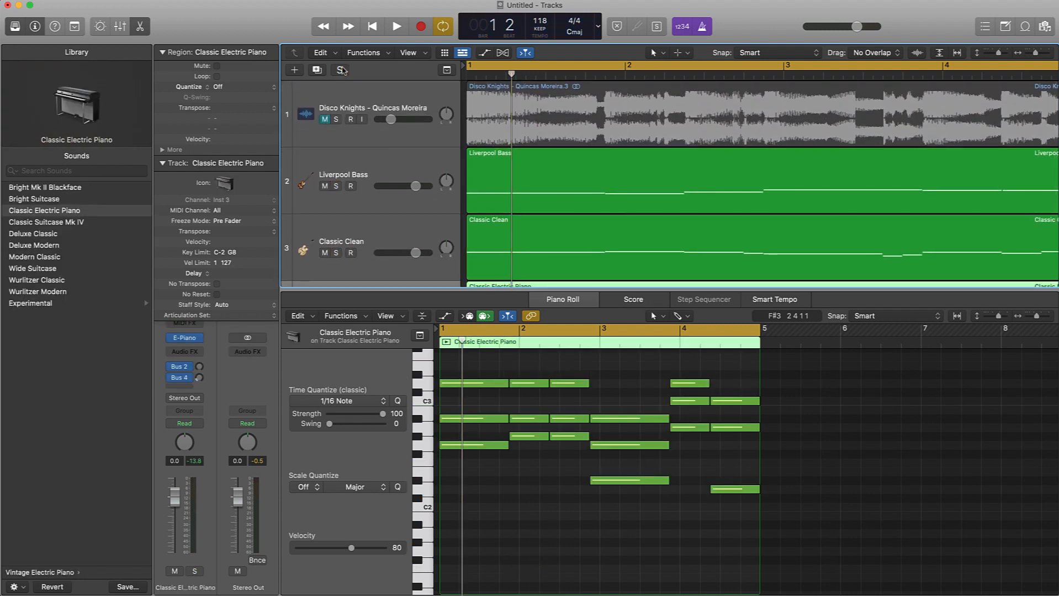
{"action": "scroll", "coordinate": [461, 214], "scroll_direction": "down", "scroll_amount": 2}
{"action": "key", "text": "super+Left"}
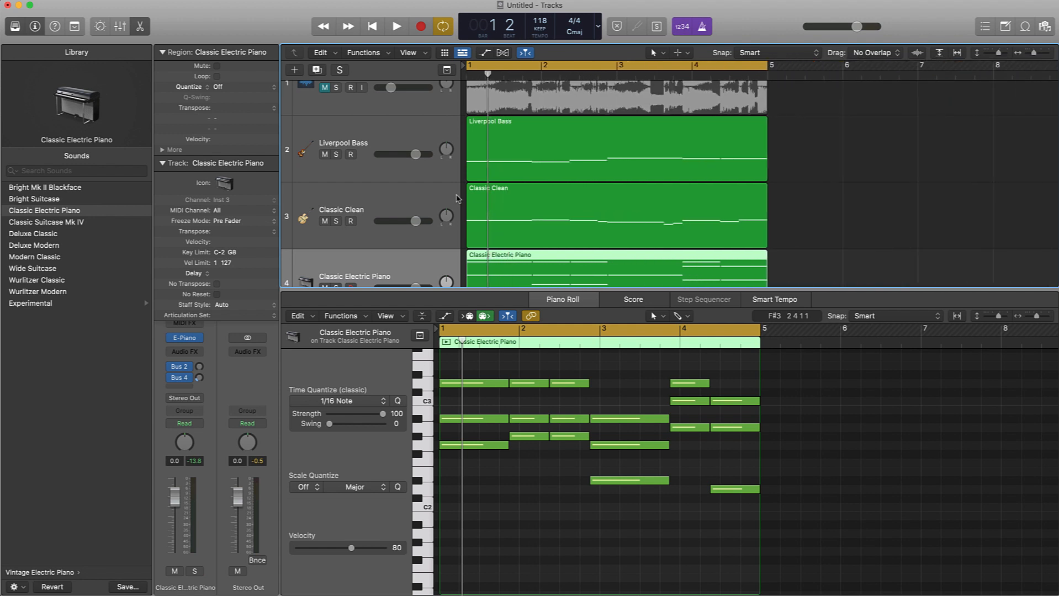
{"action": "scroll", "coordinate": [457, 199], "scroll_direction": "down", "scroll_amount": 2}
{"action": "key", "text": "space"}
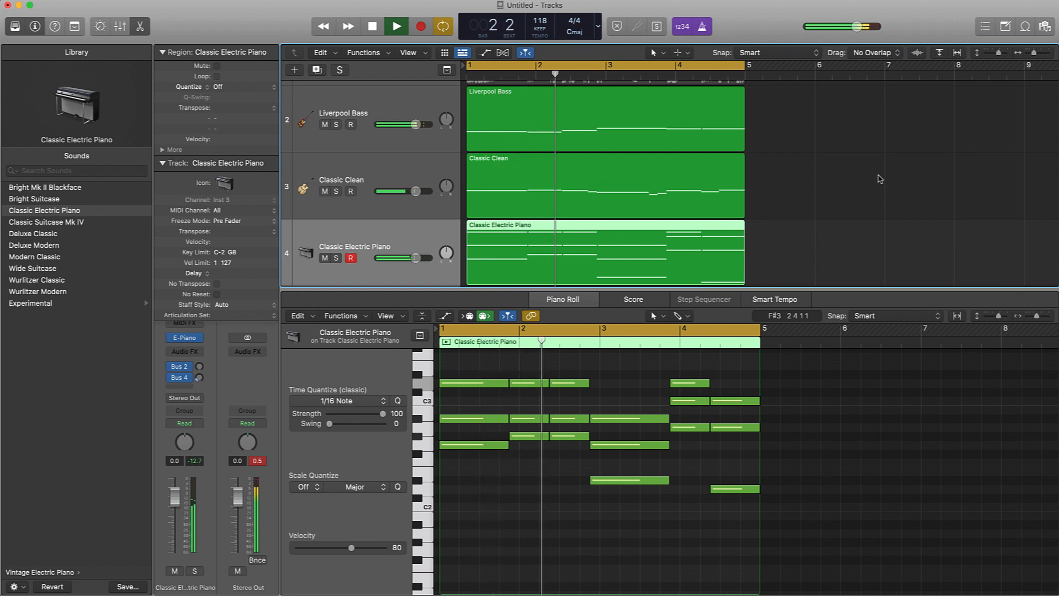
{"action": "key", "text": "space"}
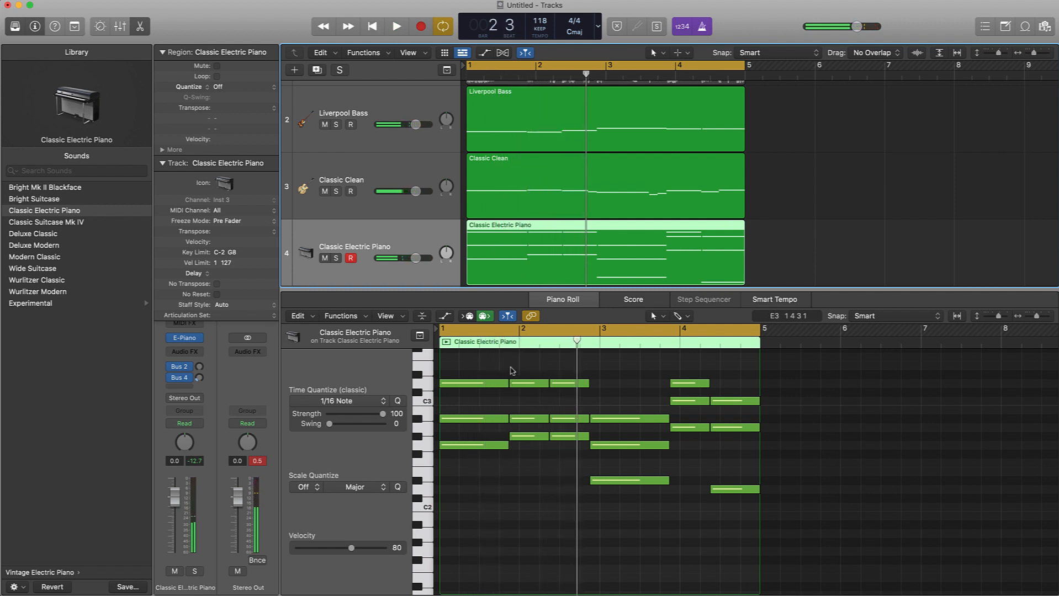
Replay the piano's second chord at 1 4 3 1 with the other parts and lower its G#2 note to F2.
{"action": "left_click_drag", "start_coordinate": [525, 364], "coordinate": [519, 466]}
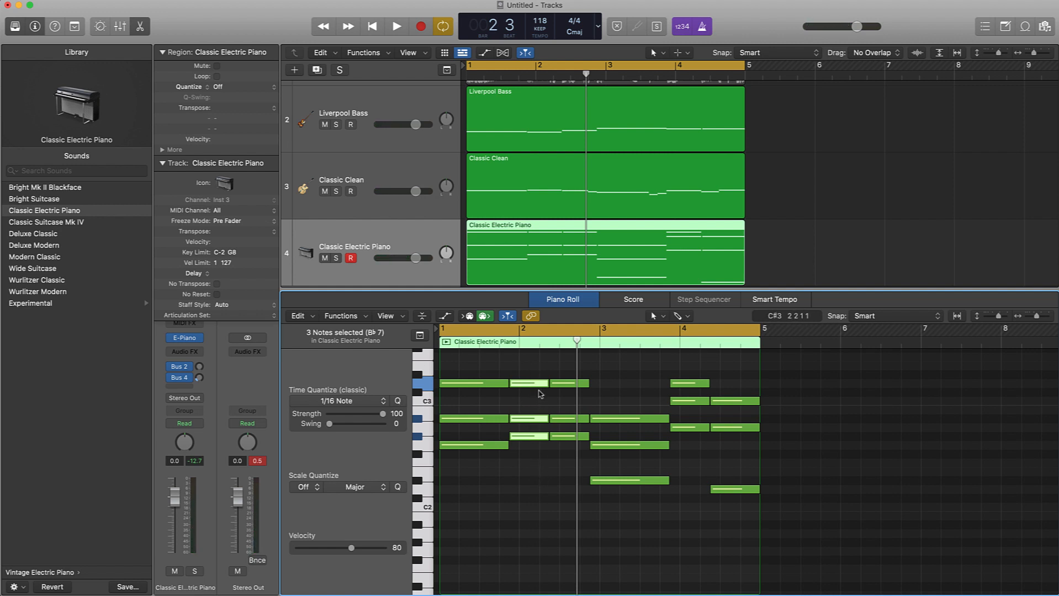
{"action": "double_click", "coordinate": [551, 341]}
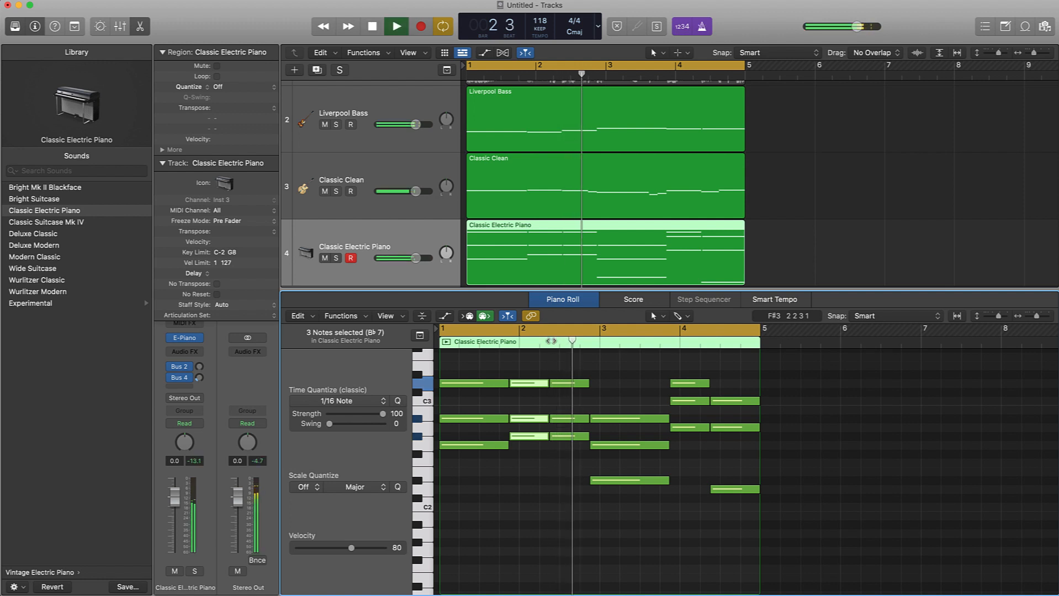
{"action": "key", "text": "space"}
{"action": "double_click", "coordinate": [503, 345]}
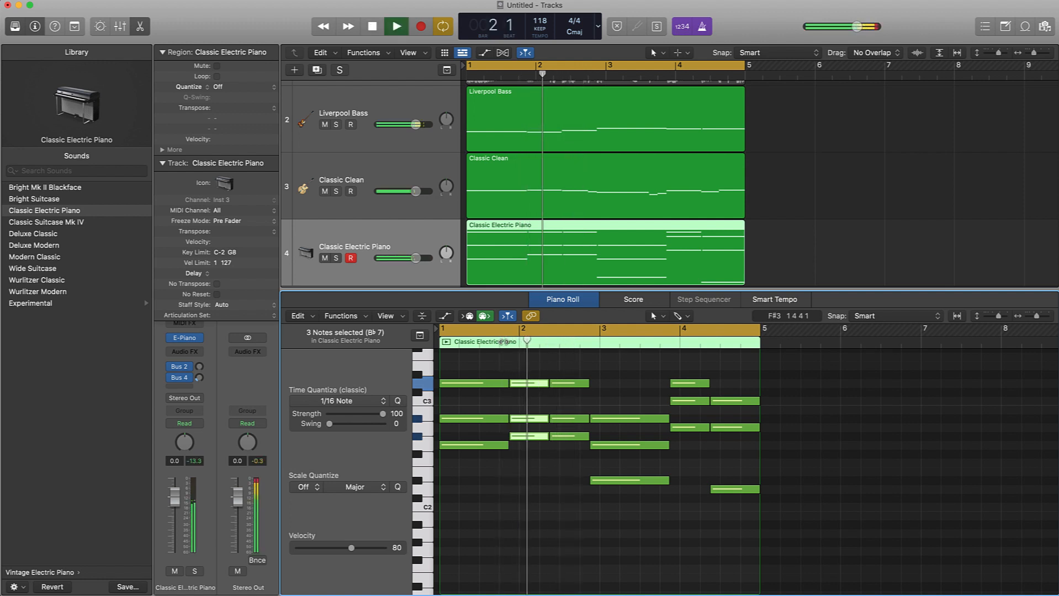
{"action": "key", "text": "space"}
{"action": "left_click", "coordinate": [518, 403]}
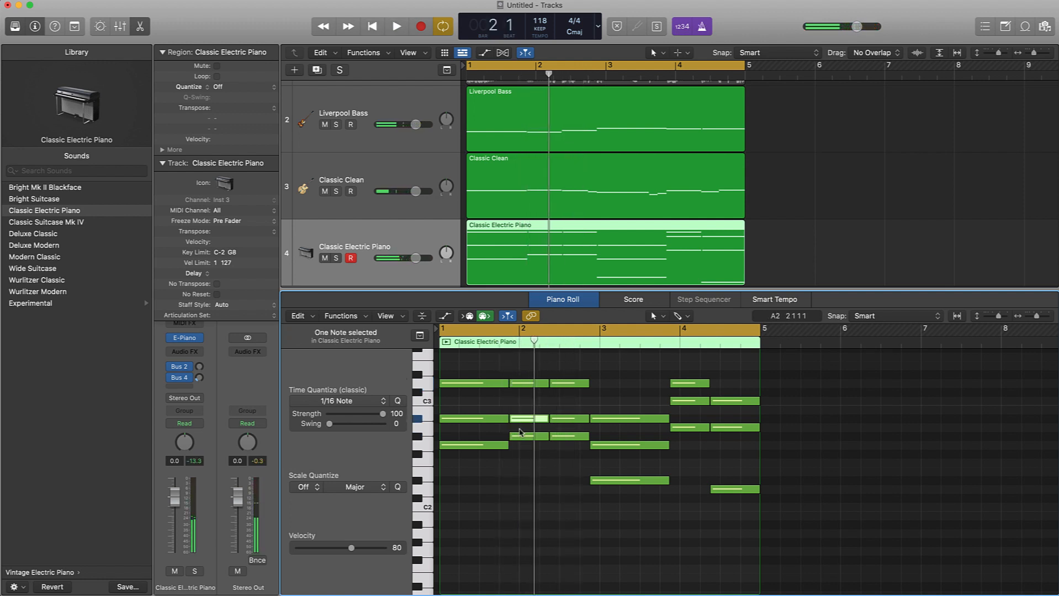
{"action": "left_click_drag", "start_coordinate": [521, 437], "coordinate": [519, 464]}
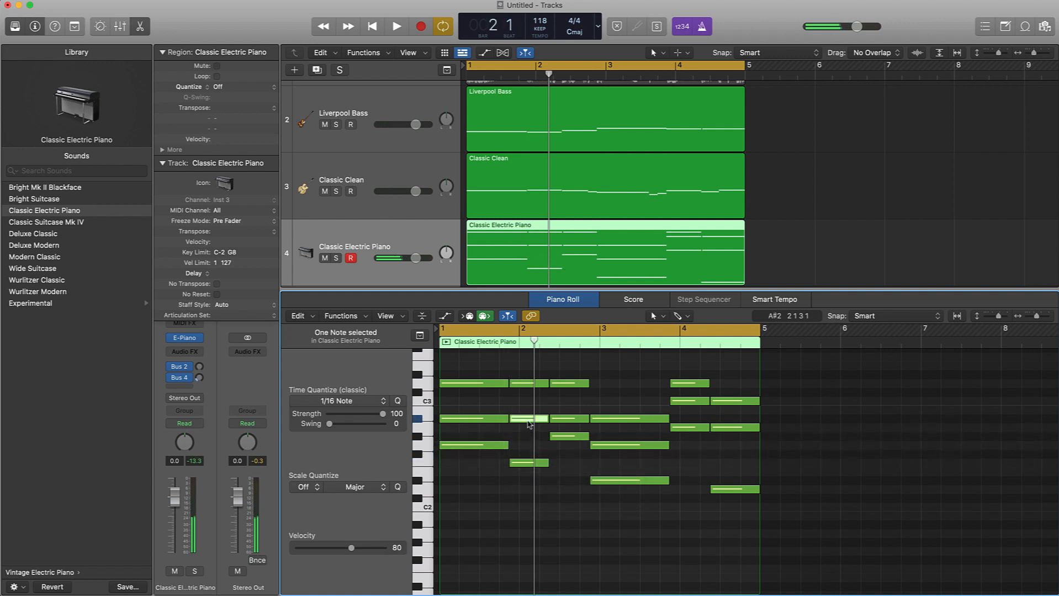
Play the piano chords with the bass and guitar parts and turn off the metronome during playback.
{"action": "left_click", "coordinate": [529, 383]}
{"action": "key", "text": "space"}
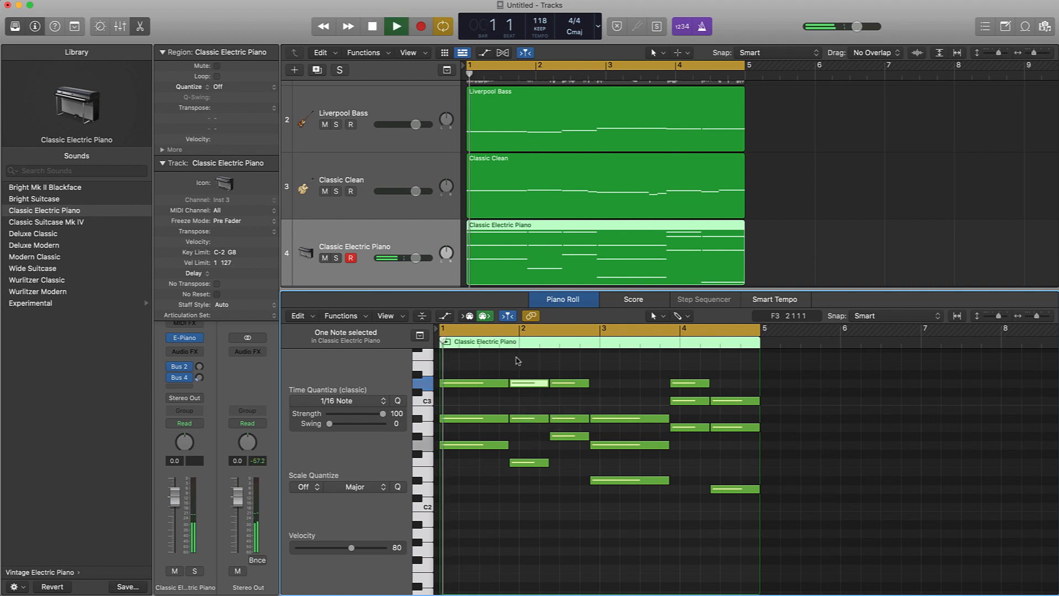
{"action": "left_click", "coordinate": [586, 373]}
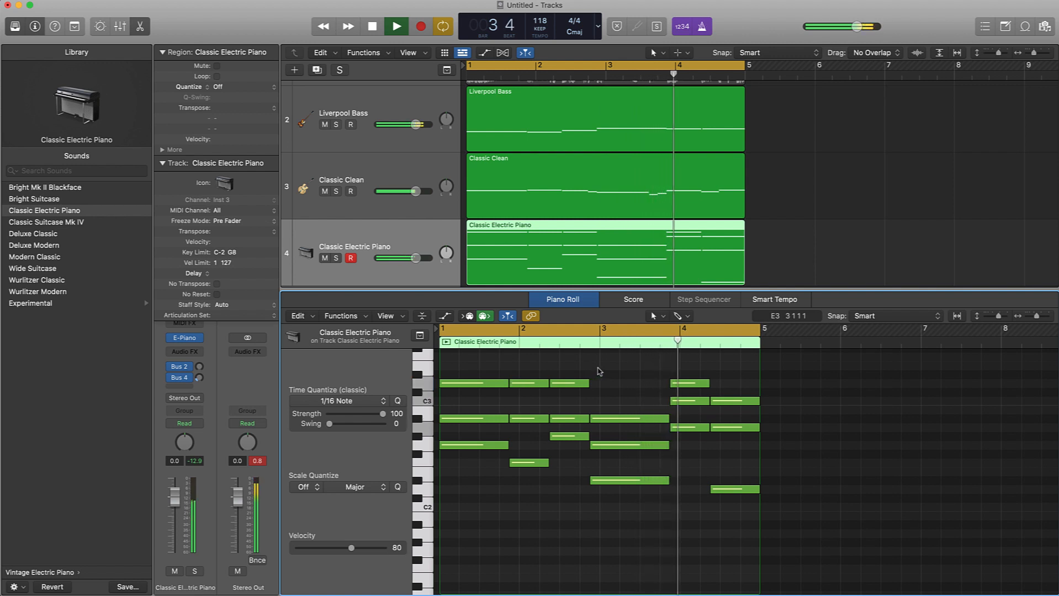
{"action": "left_click", "coordinate": [701, 26]}
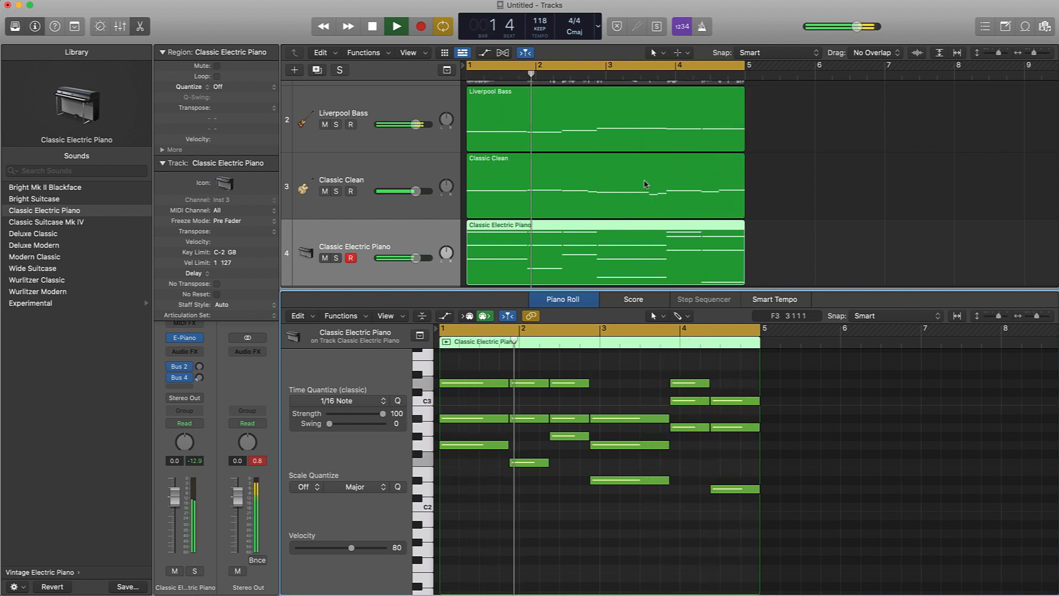
{"action": "key", "text": "space"}
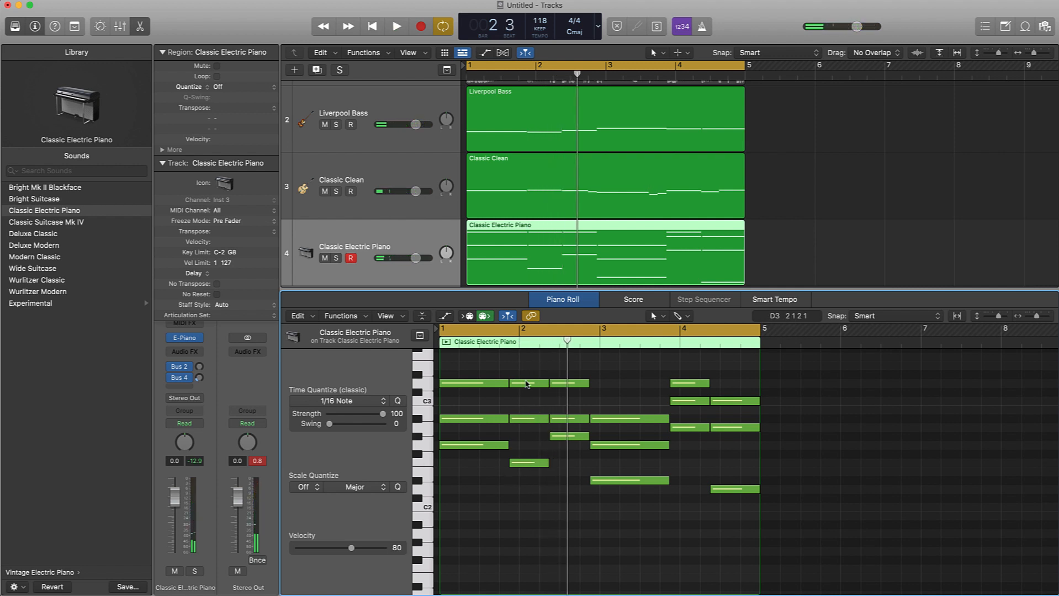
Revoice the second piano chord at 1 4 3 1 by raising its F2 note to D3 and its top note to F3.
{"action": "left_click_drag", "start_coordinate": [526, 384], "coordinate": [526, 376]}
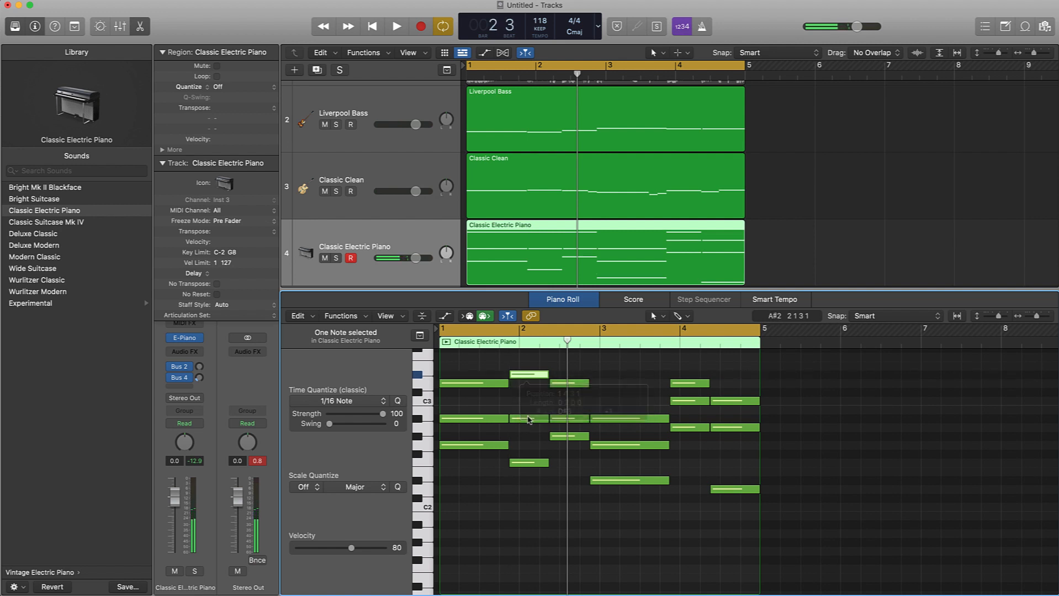
{"action": "left_click", "coordinate": [528, 419]}
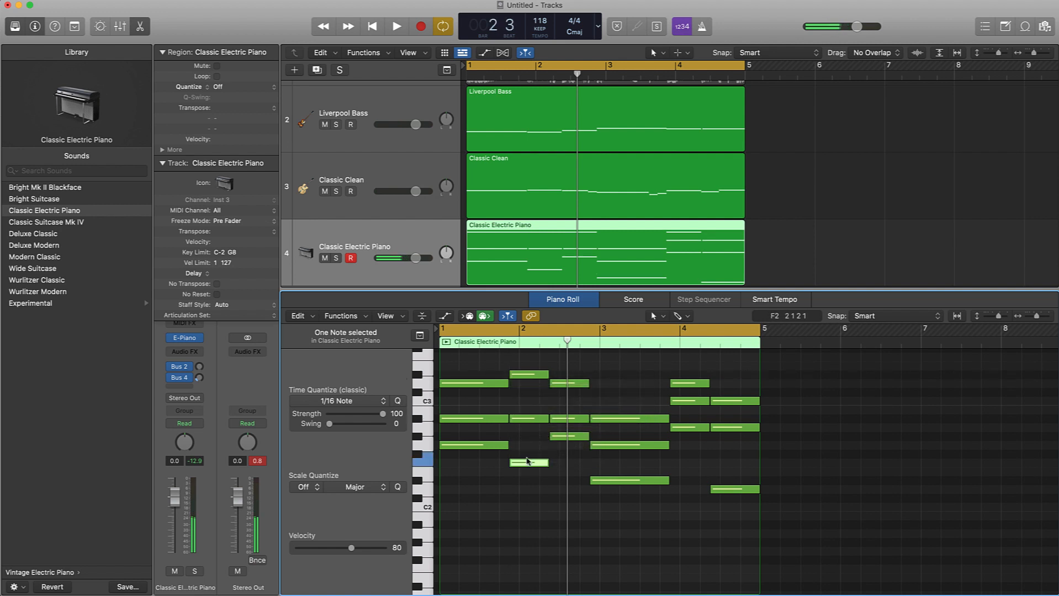
{"action": "left_click_drag", "start_coordinate": [527, 462], "coordinate": [527, 384]}
{"action": "left_click", "coordinate": [525, 418]}
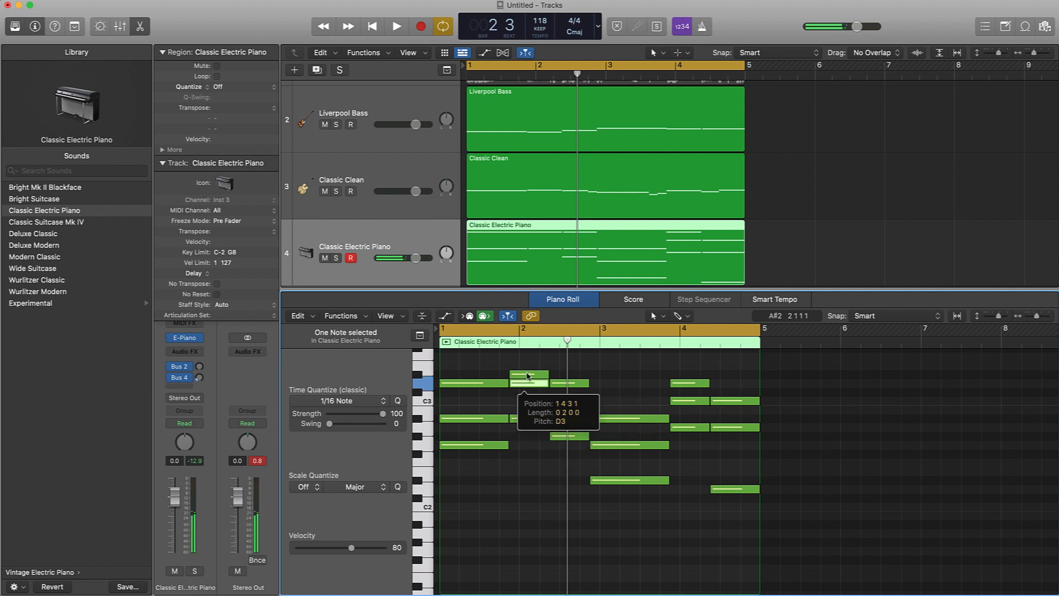
{"action": "left_click_drag", "start_coordinate": [526, 375], "coordinate": [526, 359]}
Play back the revoiced second chord with the other parts and close the piano roll editor.
{"action": "key", "text": "space"}
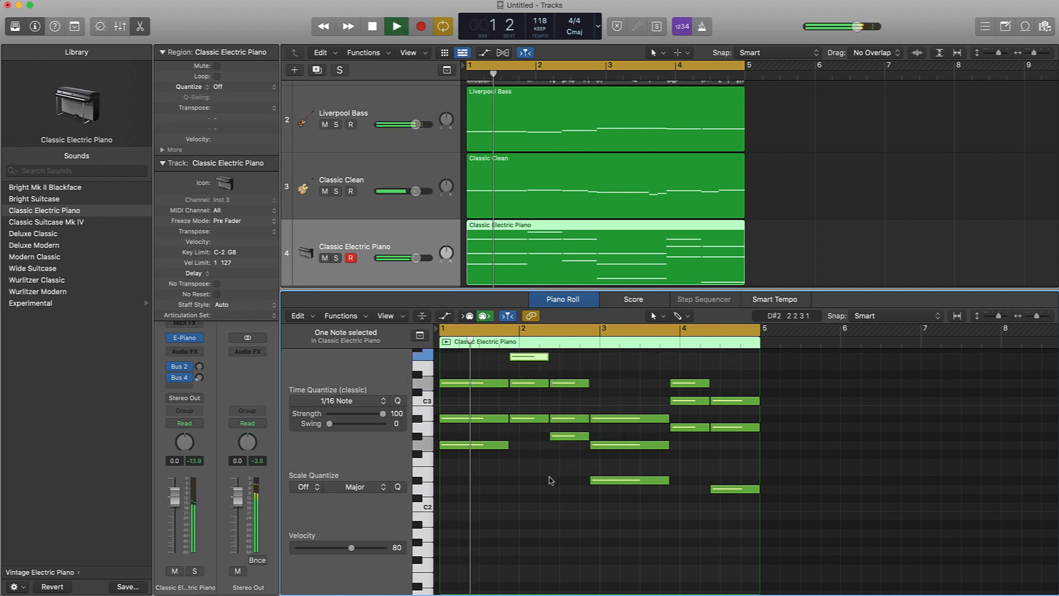
{"action": "scroll", "coordinate": [549, 480], "scroll_direction": "up", "scroll_amount": 4}
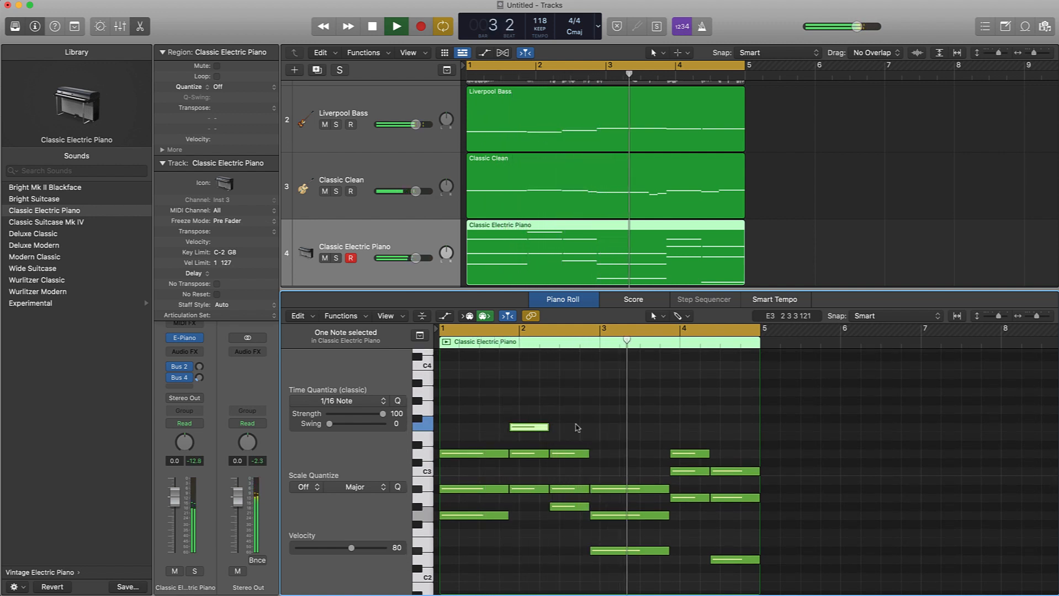
{"action": "left_click", "coordinate": [571, 401]}
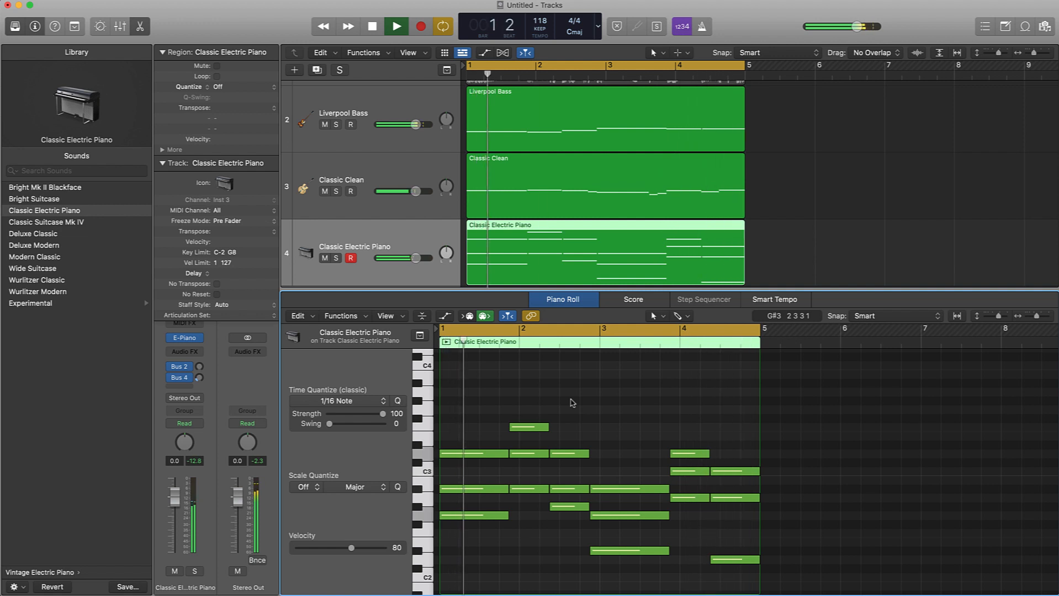
{"action": "key", "text": "space"}
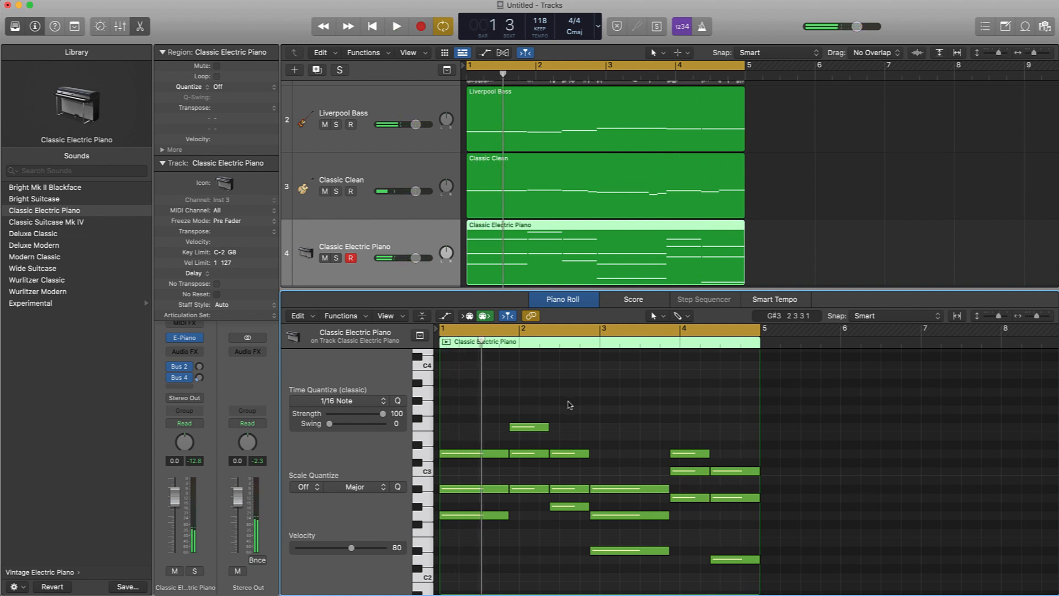
{"action": "key", "text": "e"}
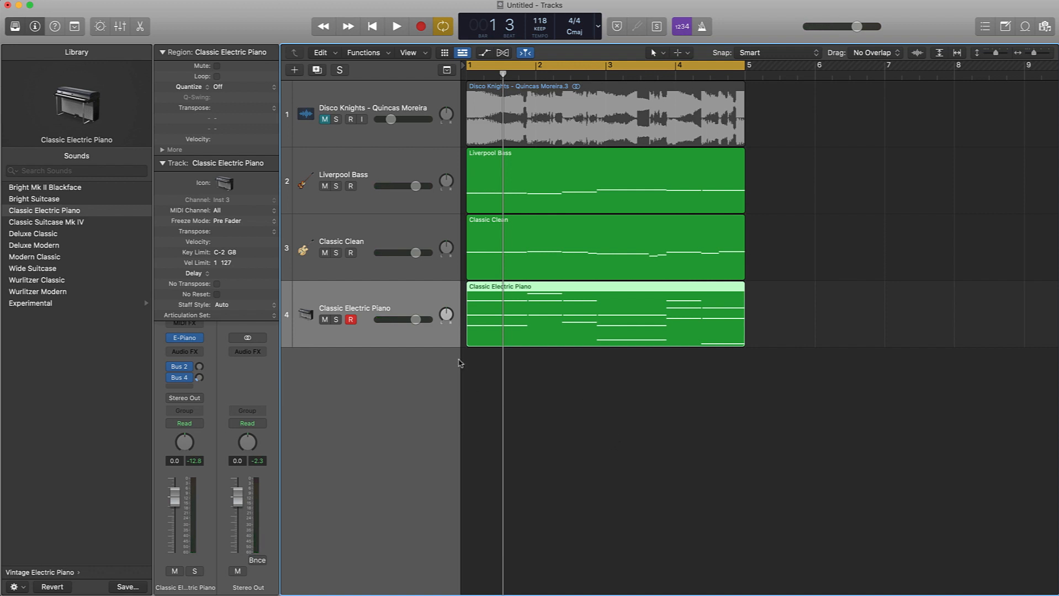
Set Liverpool Bass to +0.4 dB, lower Classic Clean and pan it right, and set the electric piano to -2.7 dB with pan -18.
{"action": "left_click", "coordinate": [415, 186]}
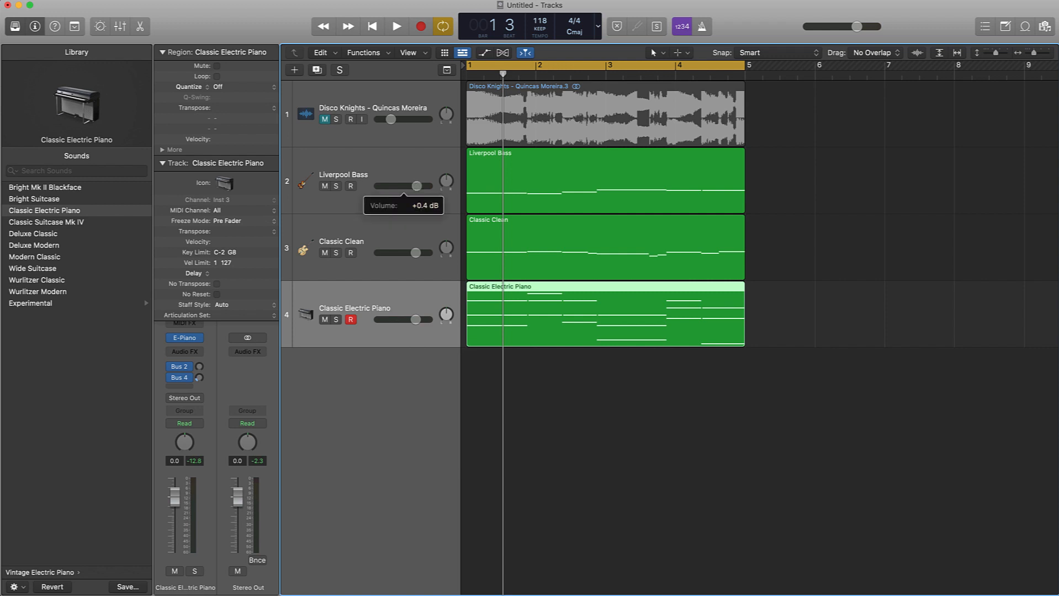
{"action": "left_click_drag", "start_coordinate": [416, 254], "coordinate": [446, 252]}
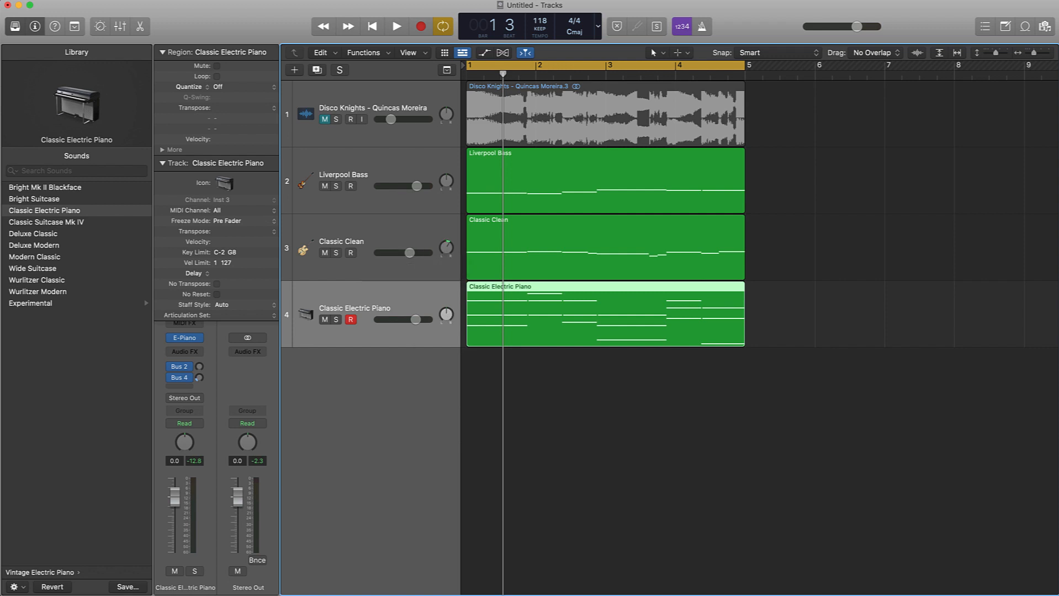
{"action": "left_click_drag", "start_coordinate": [446, 314], "coordinate": [409, 320]}
During playback, set the electric piano to -2.0 dB with pan -15 and pan Classic Clean to +22.
{"action": "key", "text": "space"}
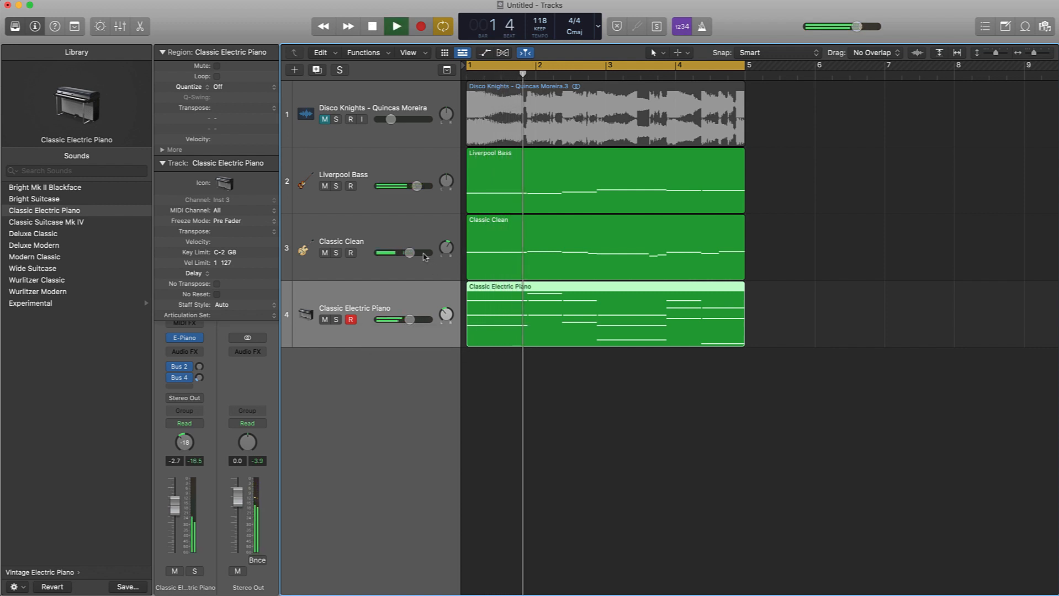
{"action": "left_click_drag", "start_coordinate": [446, 314], "coordinate": [412, 320]}
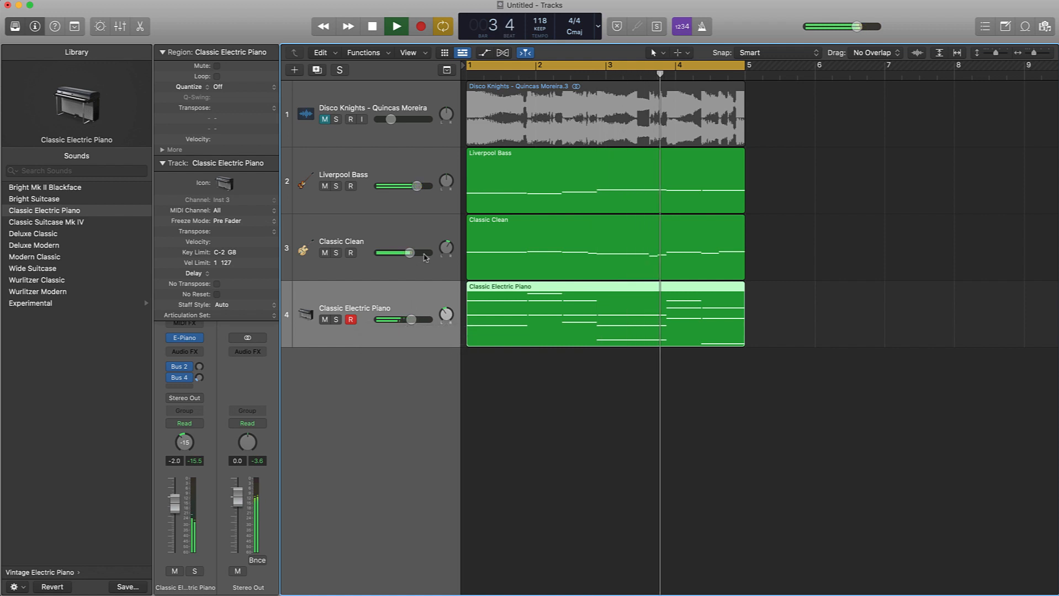
{"action": "left_click_drag", "start_coordinate": [447, 249], "coordinate": [449, 245]}
{"action": "key", "text": "space"}
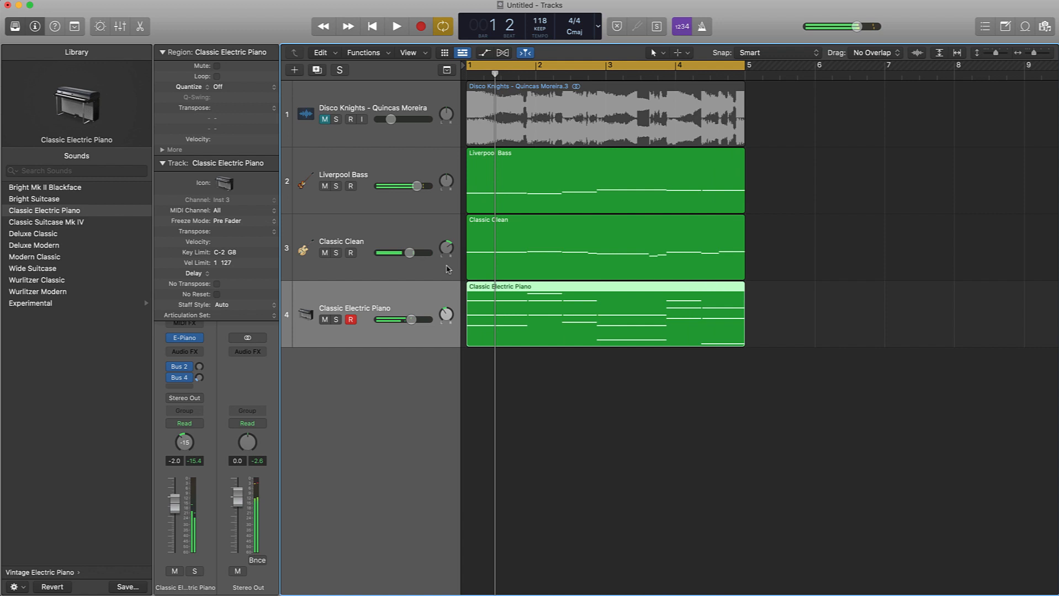
{"action": "left_click", "coordinate": [603, 395]}
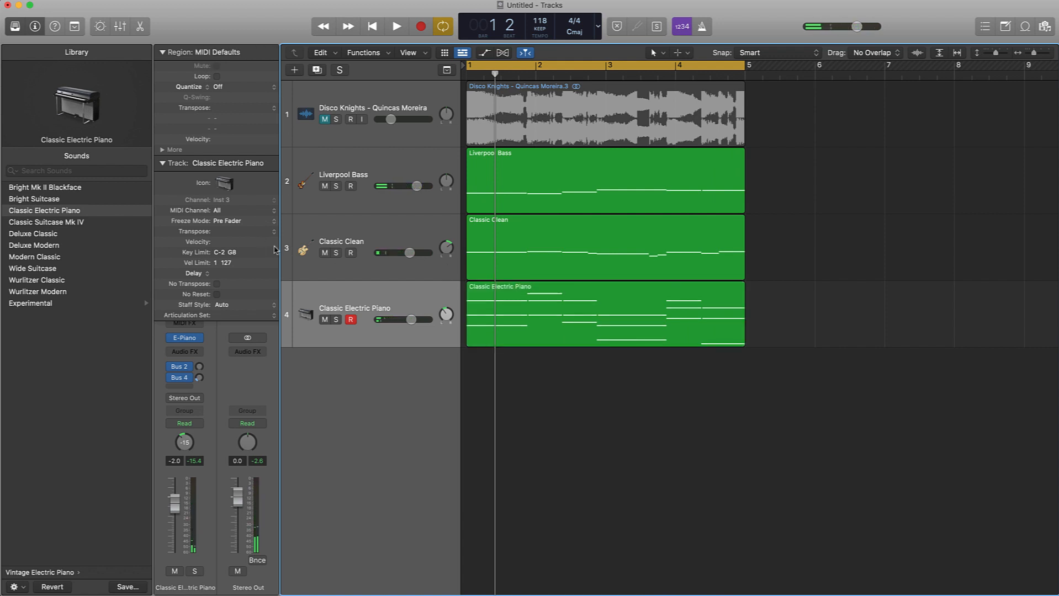
Add the ValhallaRoom reverb to the Classic Clean track and set its mix to 10.6 %.
{"action": "left_click", "coordinate": [305, 230]}
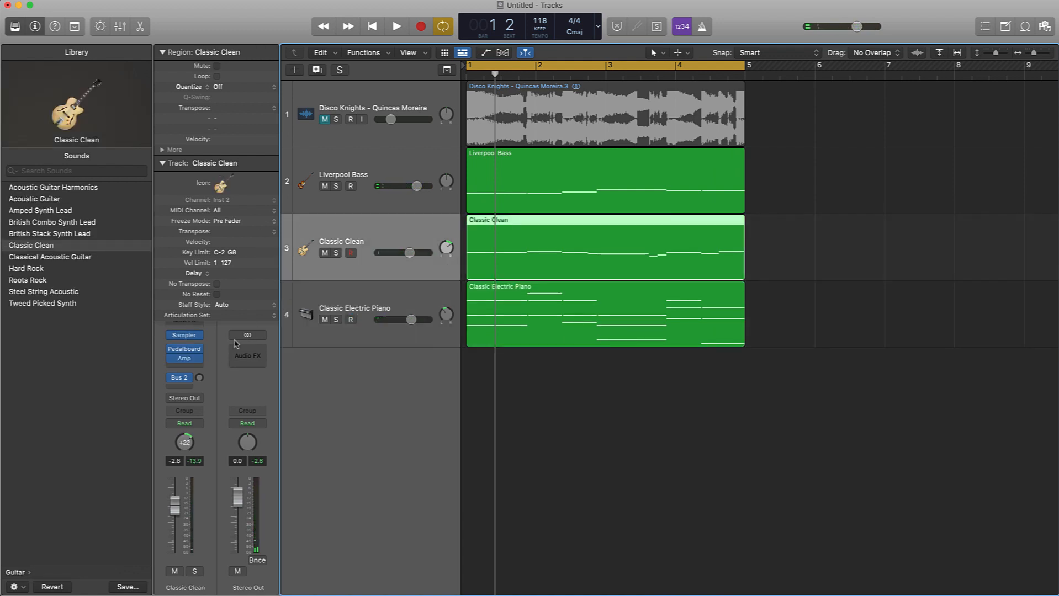
{"action": "left_click", "coordinate": [194, 366]}
{"action": "mouse_move", "coordinate": [197, 573]}
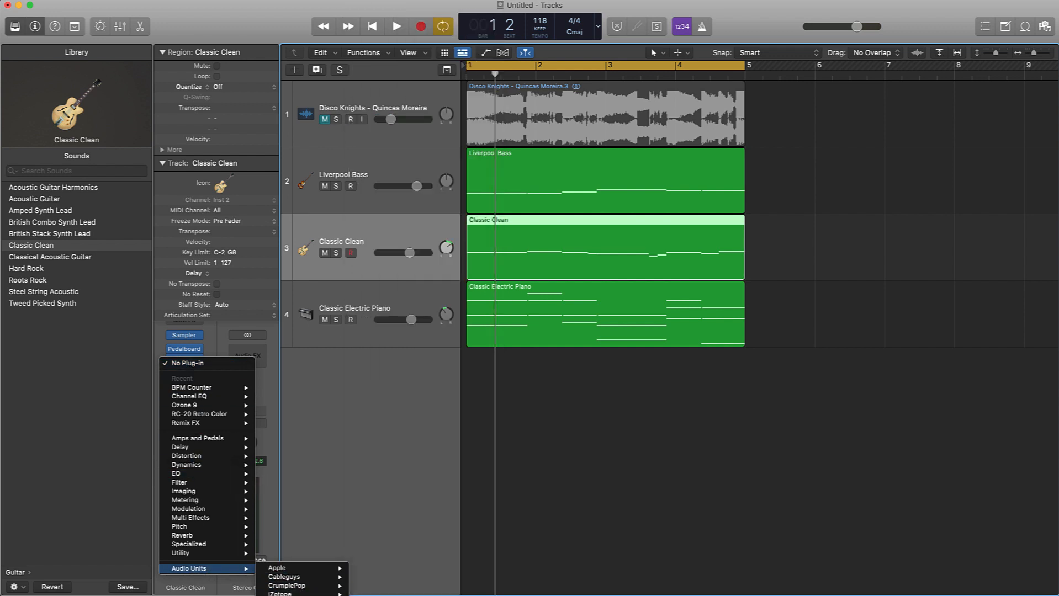
{"action": "left_click", "coordinate": [455, 573]}
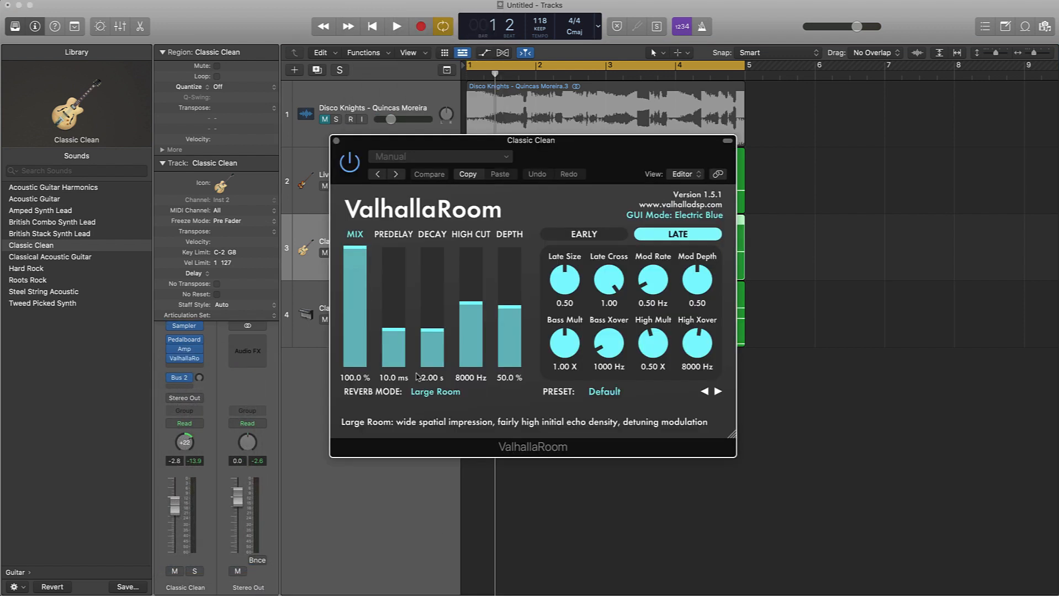
{"action": "left_click_drag", "start_coordinate": [355, 250], "coordinate": [355, 349]}
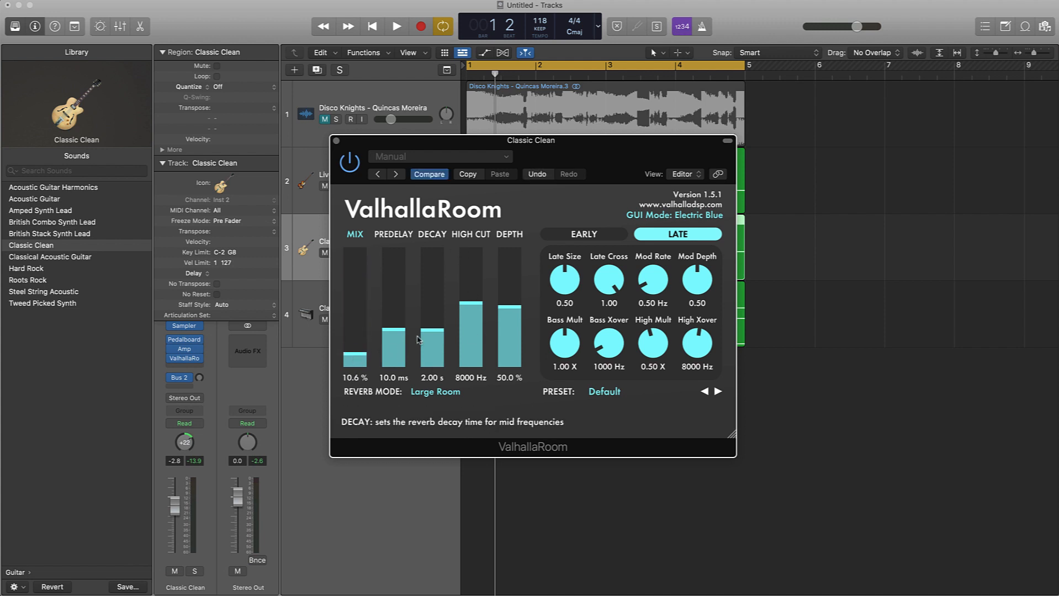
While the parts play, set ValhallaRoom's mix to 28.1 %, predelay to 2.3 ms and high cut to 9160 Hz.
{"action": "key", "text": "space"}
{"action": "left_click_drag", "start_coordinate": [401, 335], "coordinate": [361, 329]}
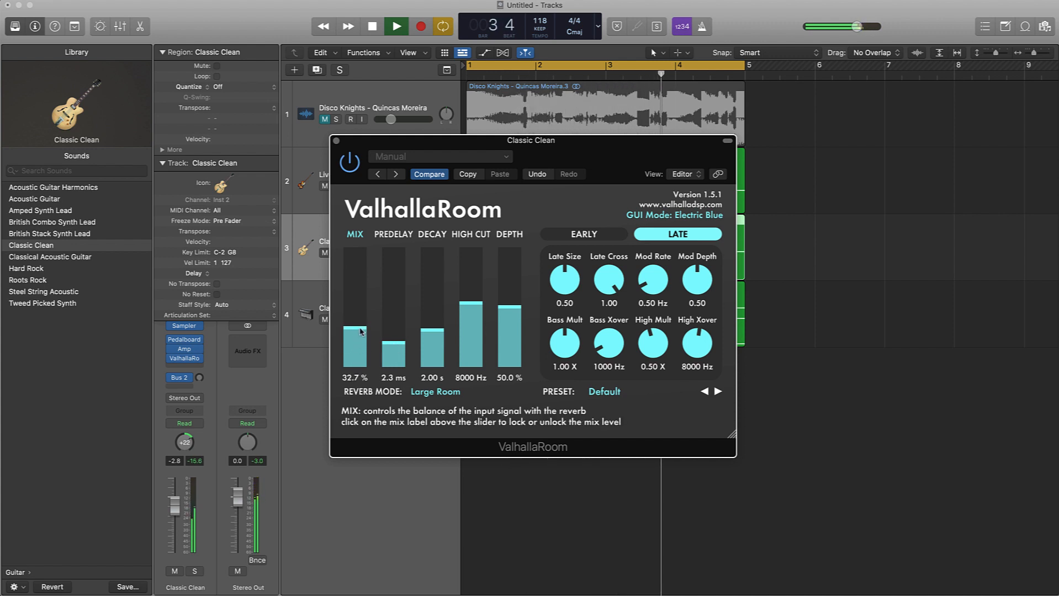
{"action": "left_click_drag", "start_coordinate": [469, 307], "coordinate": [478, 298]}
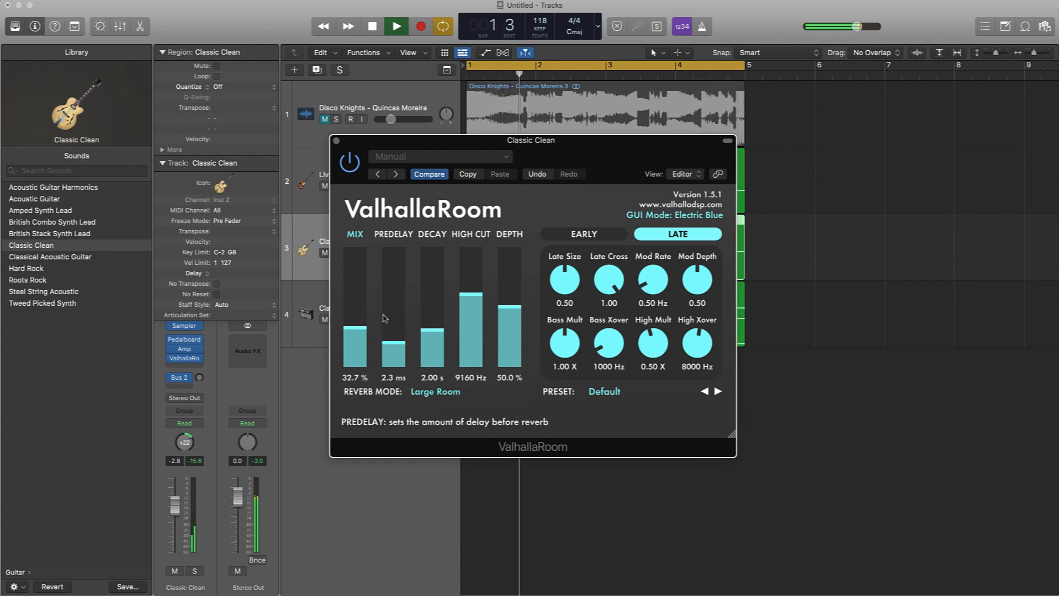
{"action": "left_click_drag", "start_coordinate": [355, 329], "coordinate": [355, 333]}
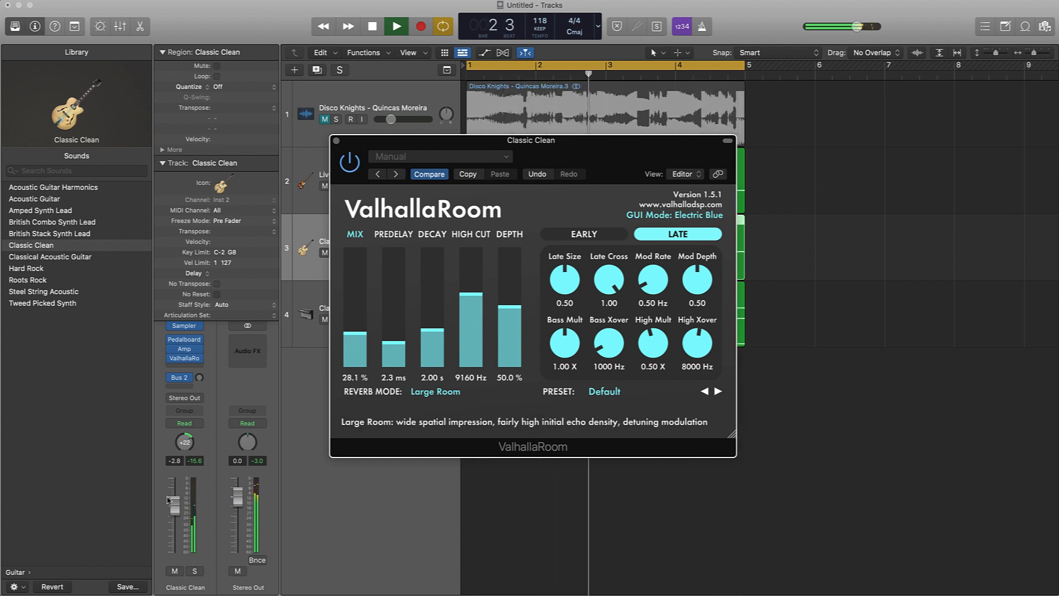
Set Classic Clean's pan to +3 and volume to -1.1 dB, hide the reverb window and stop playback.
{"action": "left_click_drag", "start_coordinate": [184, 443], "coordinate": [186, 447]}
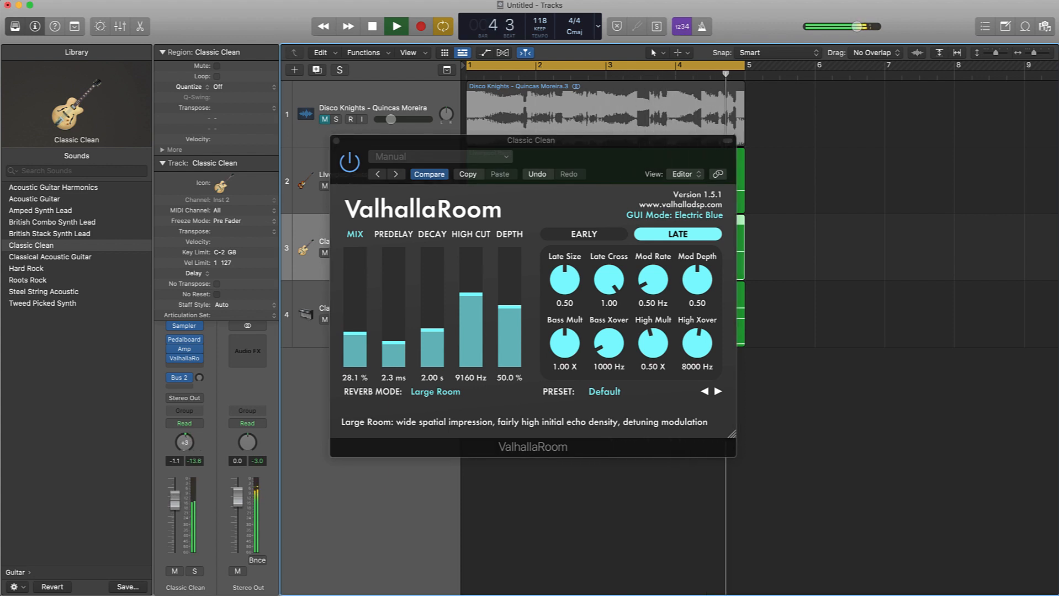
{"action": "key", "text": "v"}
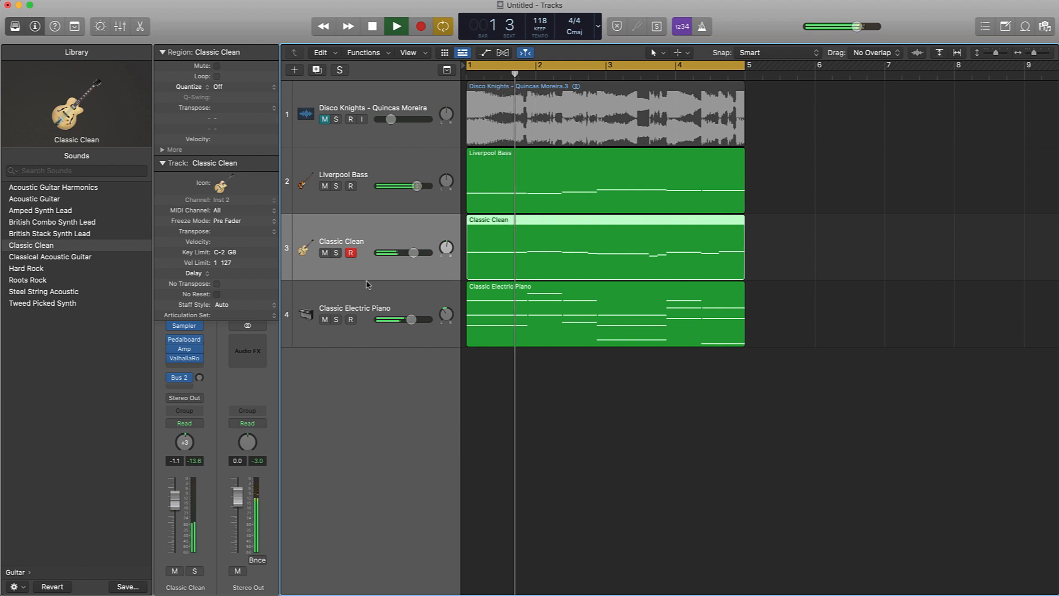
{"action": "key", "text": "space"}
{"action": "left_click", "coordinate": [644, 422]}
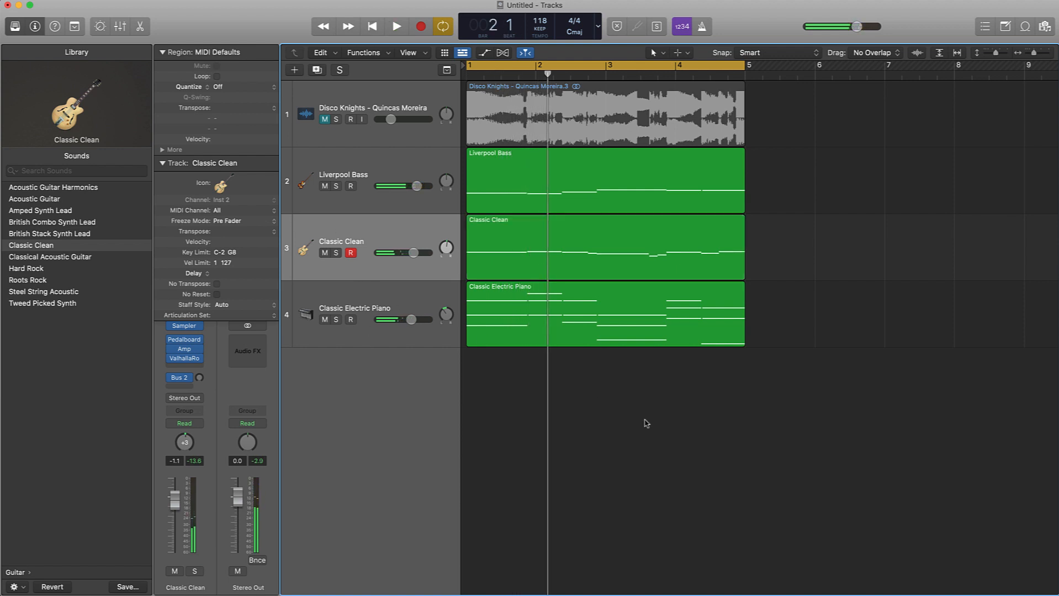
Shorten the project by moving its end marker to about bar 8.
{"action": "scroll", "coordinate": [734, 368], "scroll_direction": "down", "scroll_amount": 10}
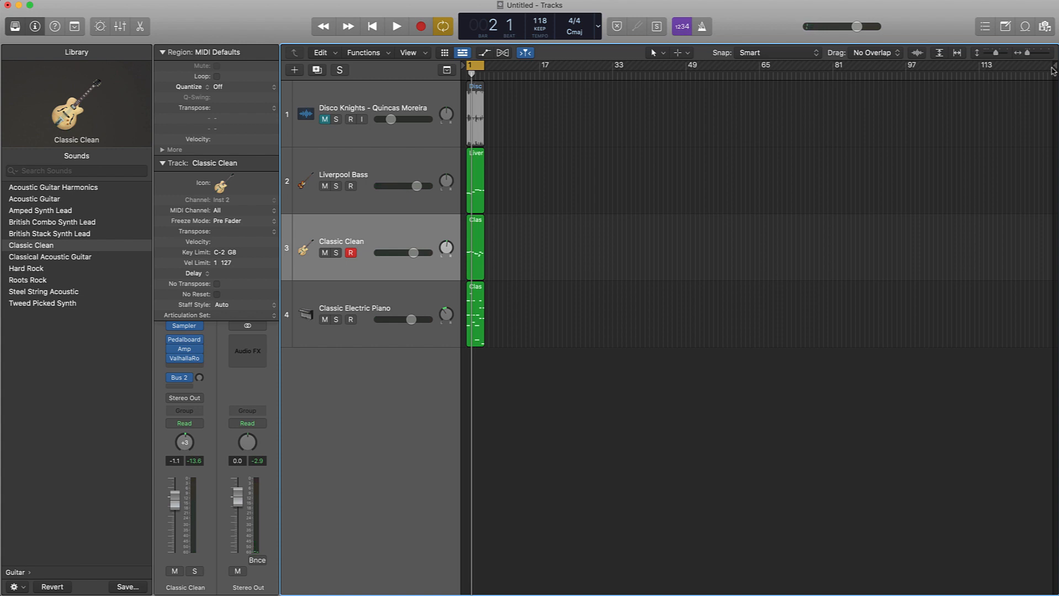
{"action": "left_click_drag", "start_coordinate": [1050, 65], "coordinate": [498, 222]}
{"action": "scroll", "coordinate": [539, 285], "scroll_direction": "up", "scroll_amount": 10}
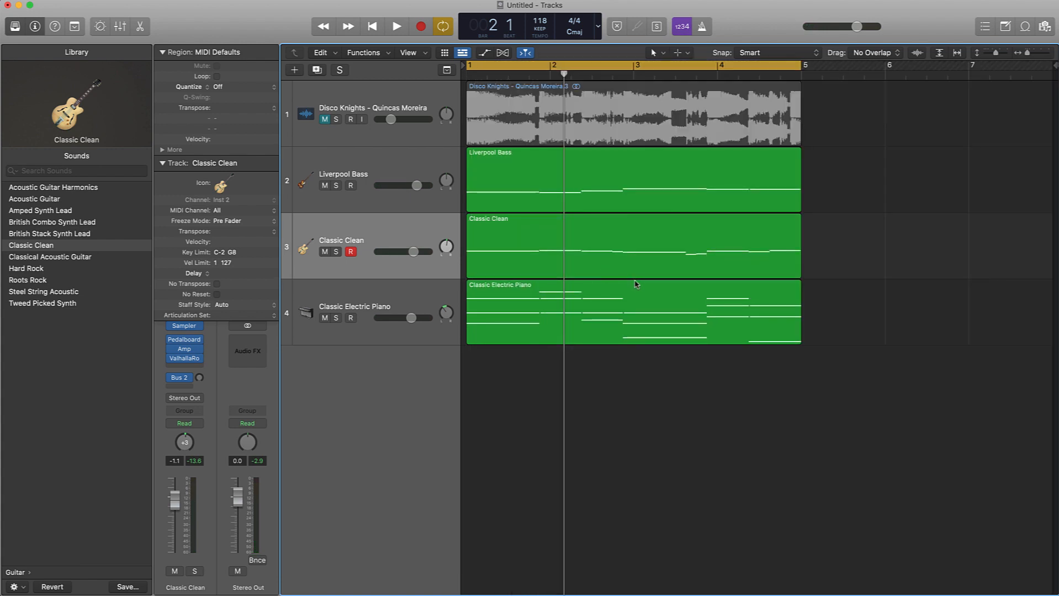
Bounce the bass, guitar and piano regions in place as "soul sample remake" on a new track, muting the sources, and place it below Classic Electric Piano.
{"action": "left_click_drag", "start_coordinate": [678, 411], "coordinate": [663, 185]}
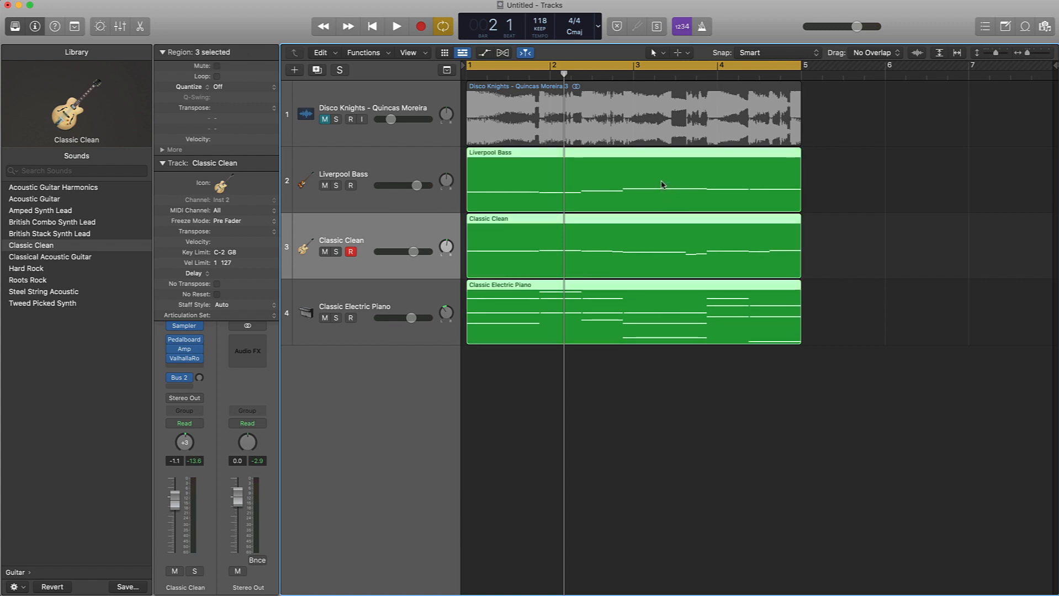
{"action": "right_click", "coordinate": [657, 178]}
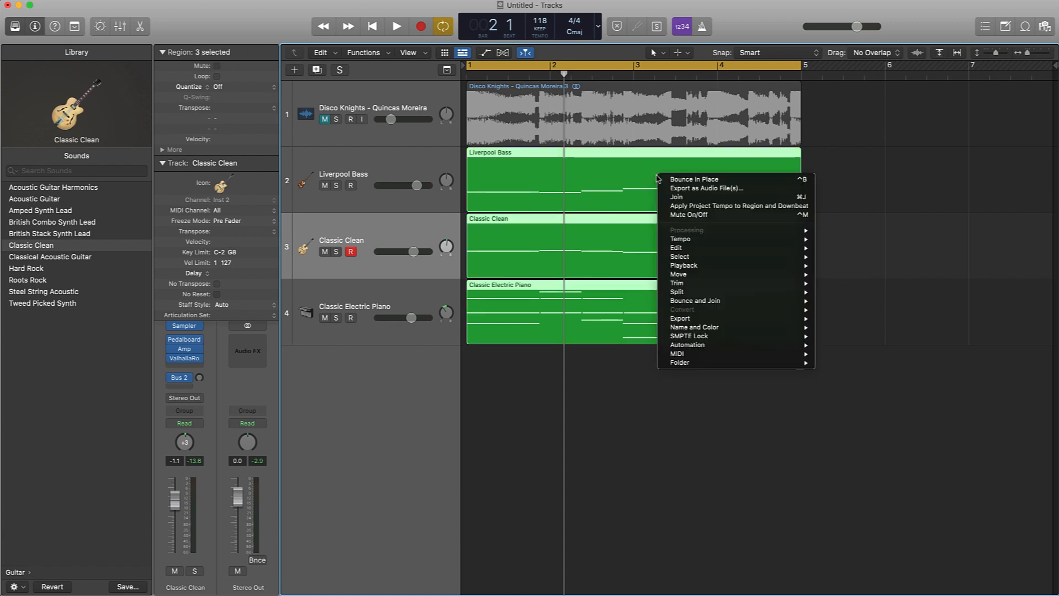
{"action": "left_click", "coordinate": [706, 179]}
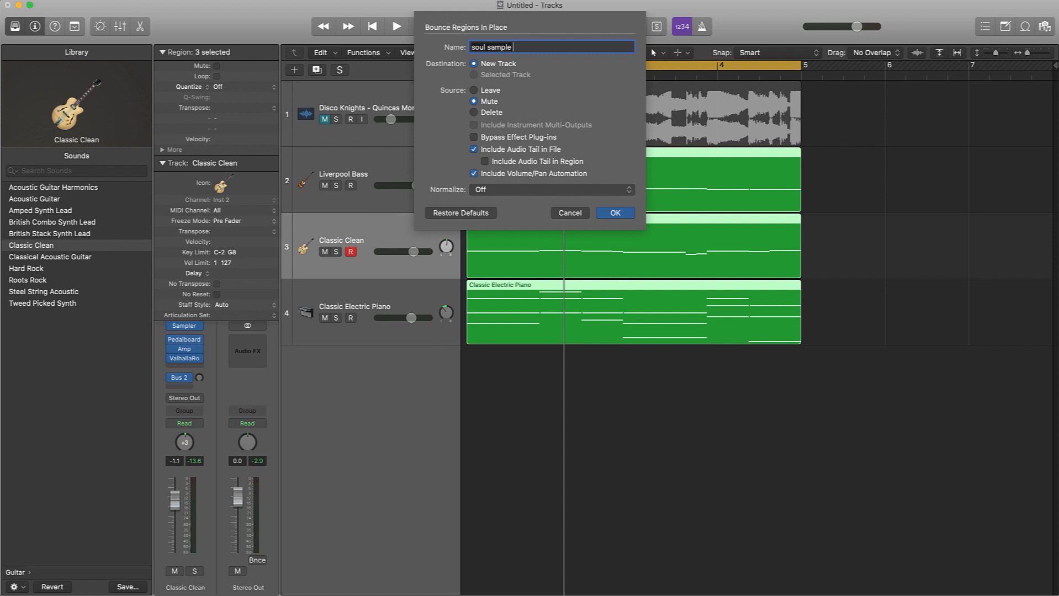
{"action": "key", "text": "Return"}
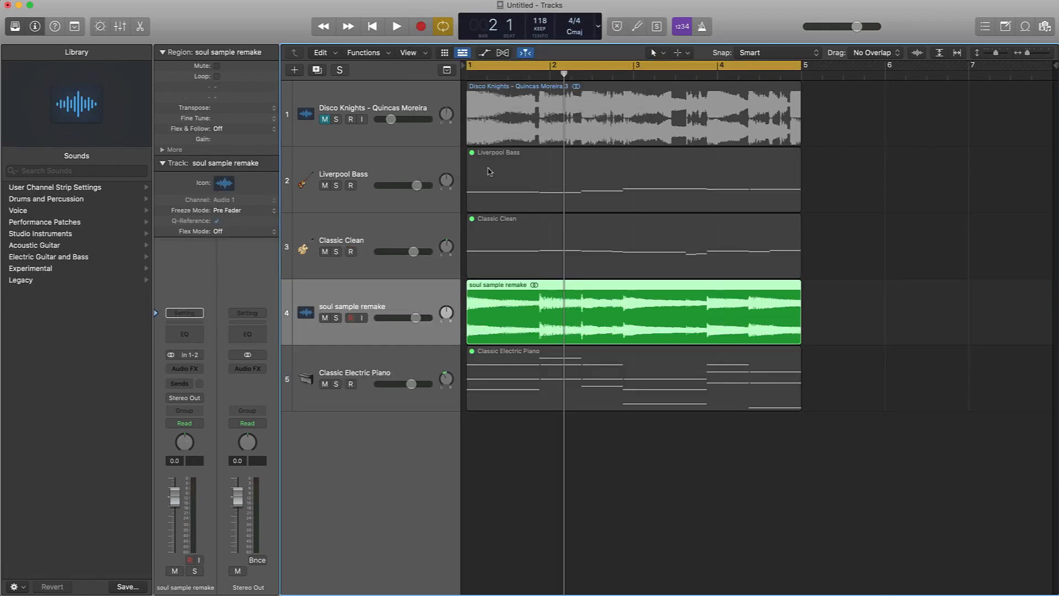
{"action": "left_click_drag", "start_coordinate": [313, 298], "coordinate": [312, 387]}
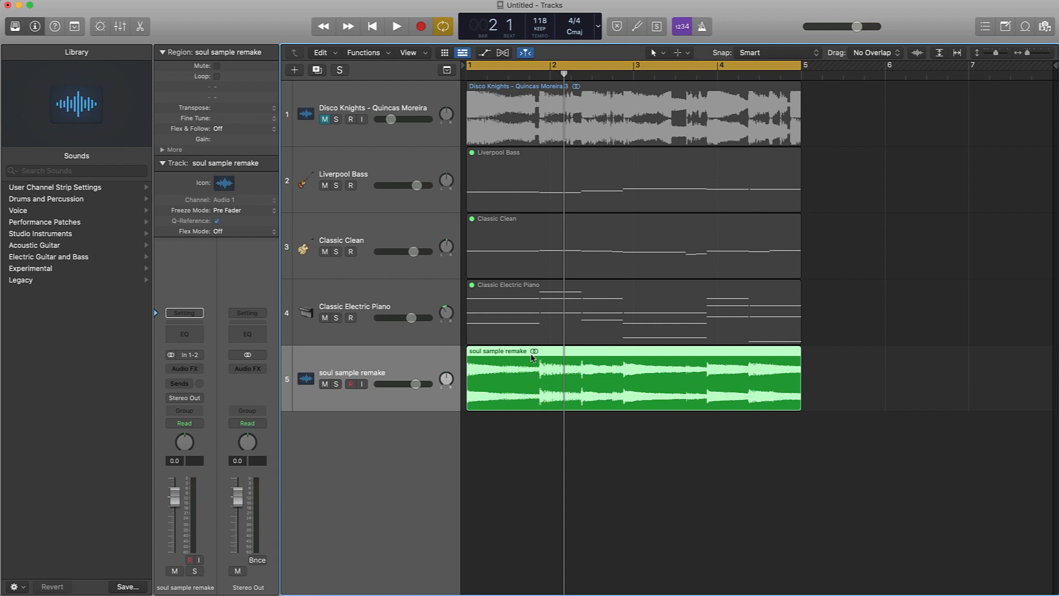
Play back the bounced sample and insert iZotope Vinyl on the soul sample remake audio track.
{"action": "key", "text": "space"}
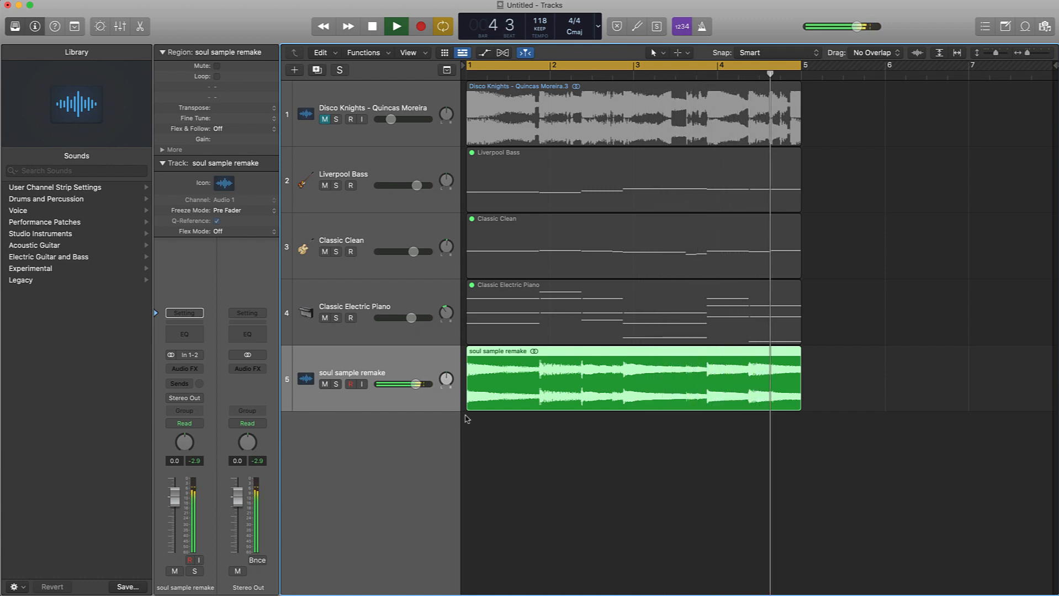
{"action": "key", "text": "space"}
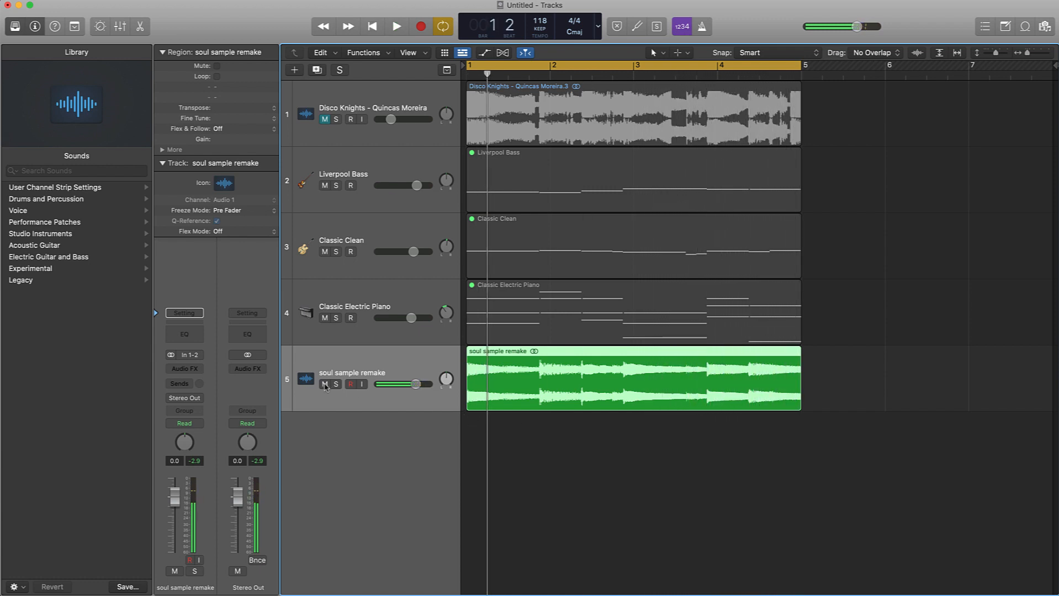
{"action": "left_click", "coordinate": [178, 369]}
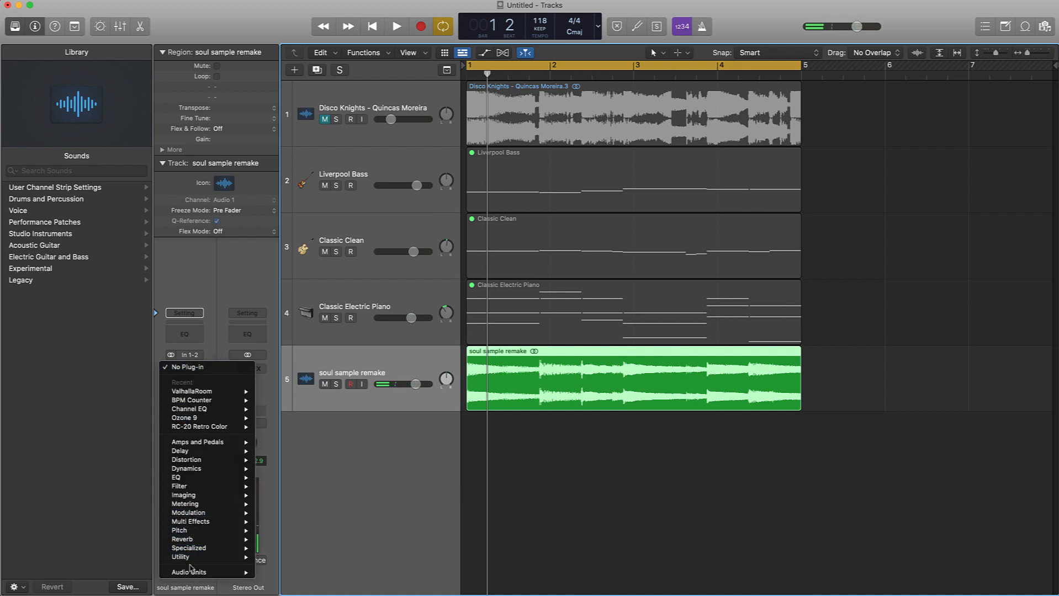
{"action": "mouse_move", "coordinate": [205, 574]}
{"action": "mouse_move", "coordinate": [283, 578]}
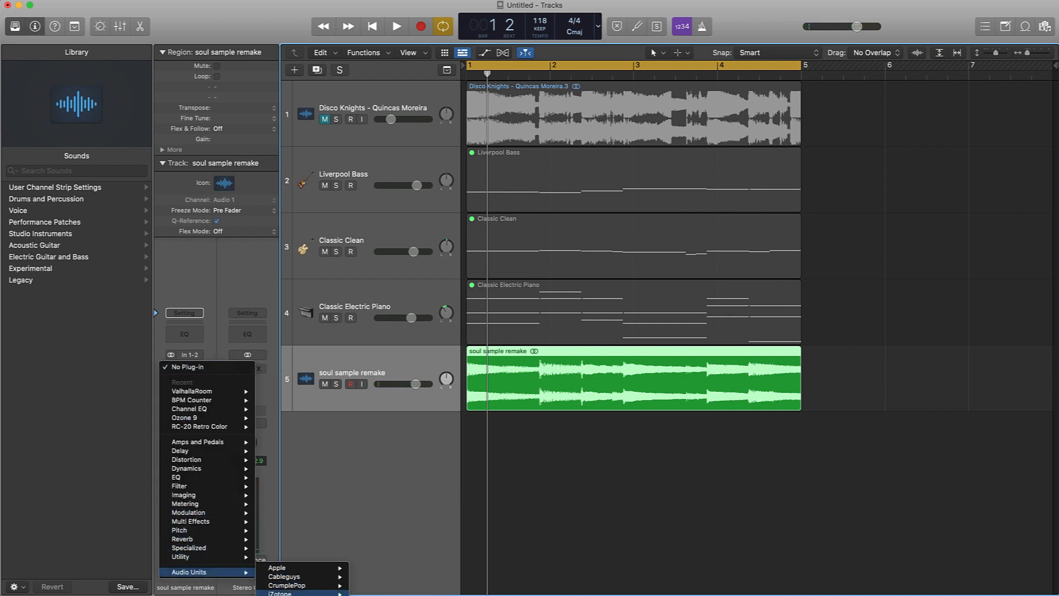
{"action": "left_click", "coordinate": [380, 594]}
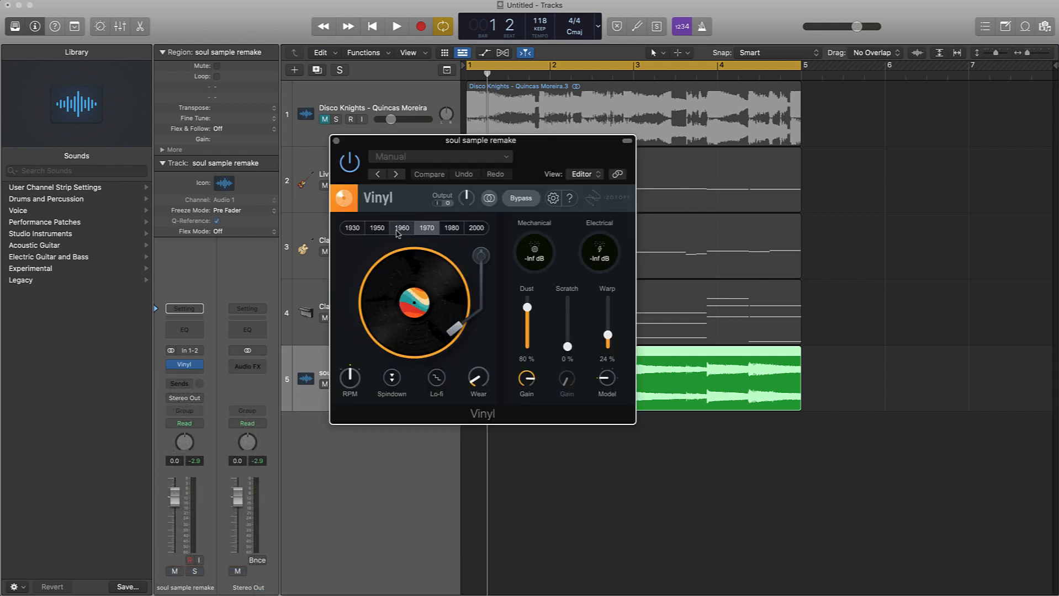
Set Vinyl's wear and dust to 0 % and its warp to 20 % while the sample plays.
{"action": "left_click_drag", "start_coordinate": [467, 386], "coordinate": [489, 402]}
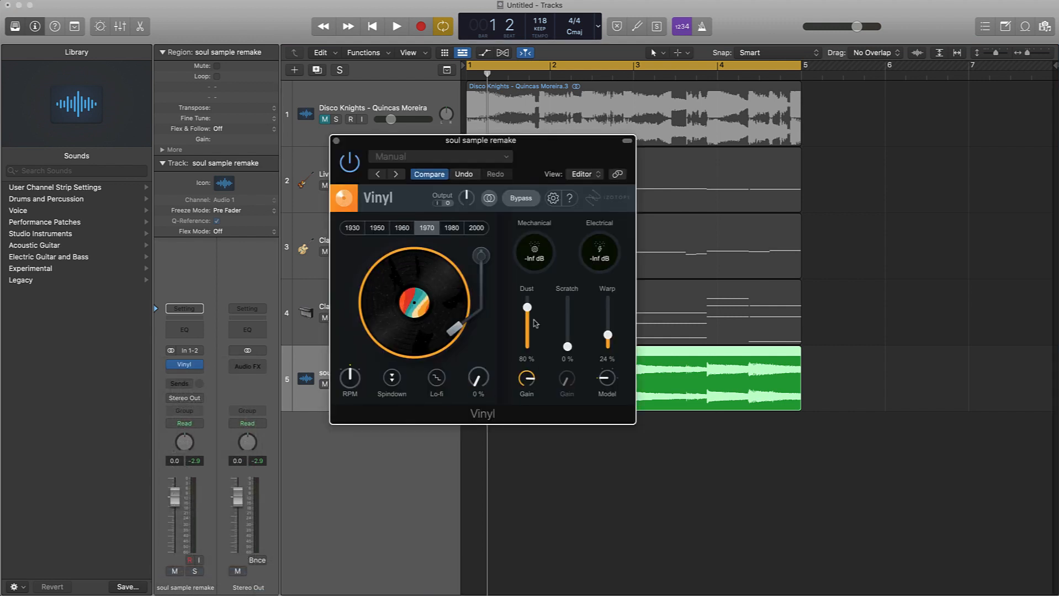
{"action": "left_click_drag", "start_coordinate": [527, 307], "coordinate": [527, 346]}
{"action": "key", "text": "space"}
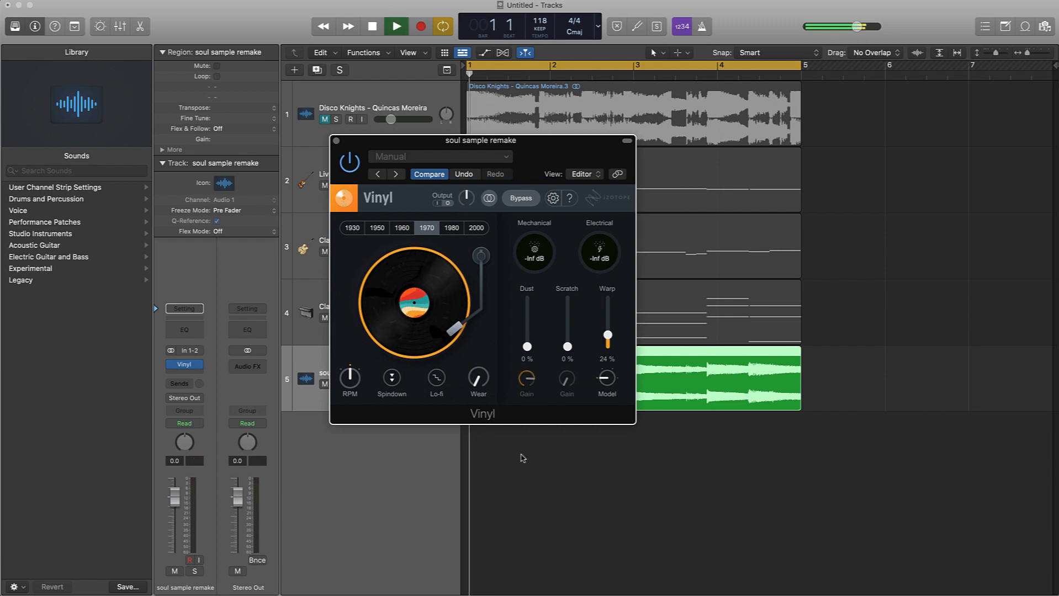
{"action": "left_click_drag", "start_coordinate": [606, 338], "coordinate": [609, 343]}
Choose the 1980 era in Vinyl and raise mechanical noise to -21 dB and electrical noise to about -17 dB.
{"action": "left_click", "coordinate": [449, 229]}
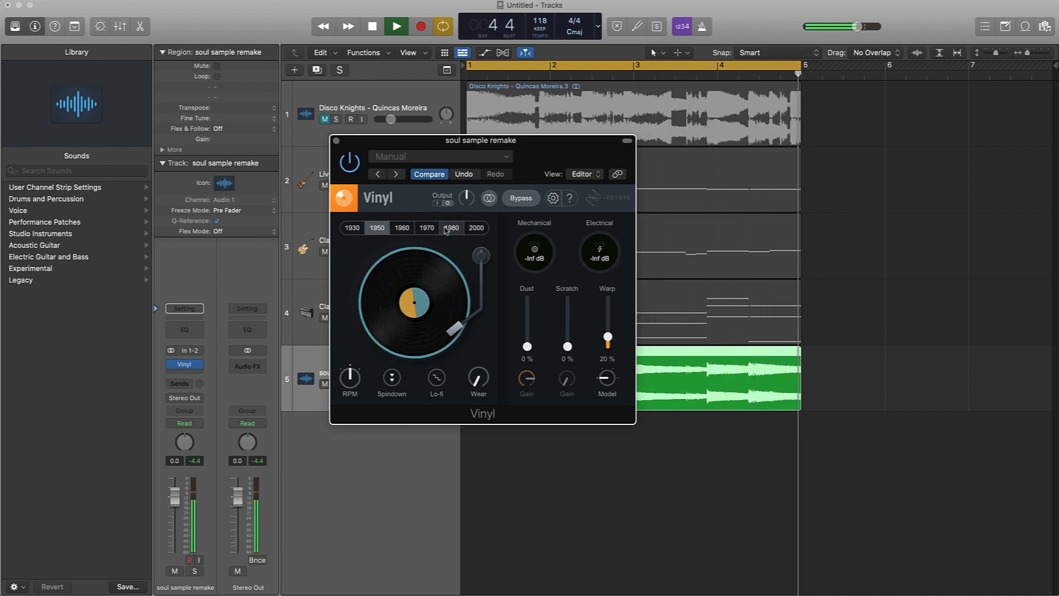
{"action": "left_click", "coordinate": [447, 229]}
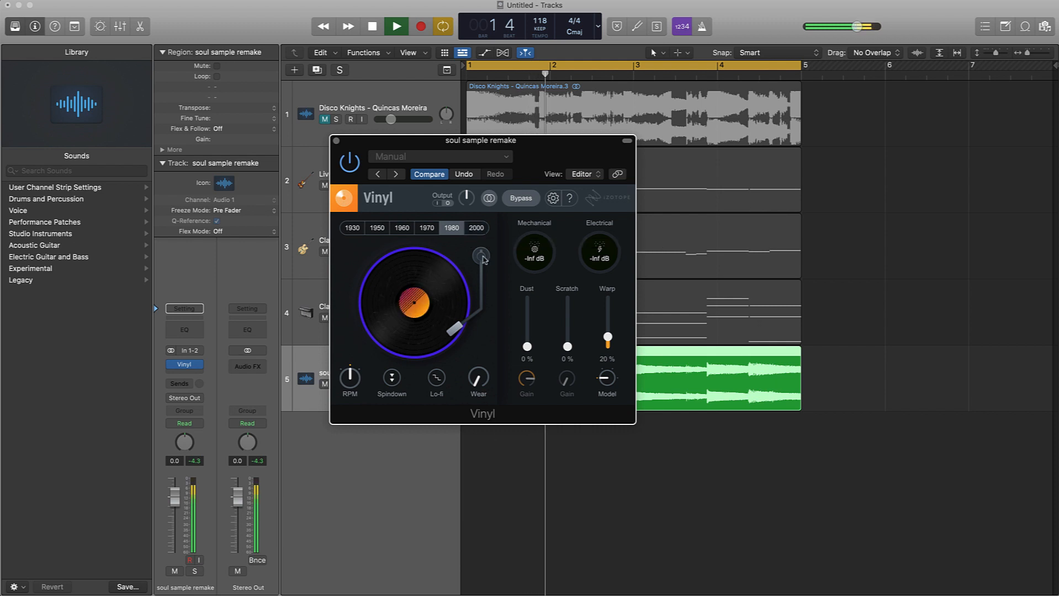
{"action": "left_click", "coordinate": [436, 379]}
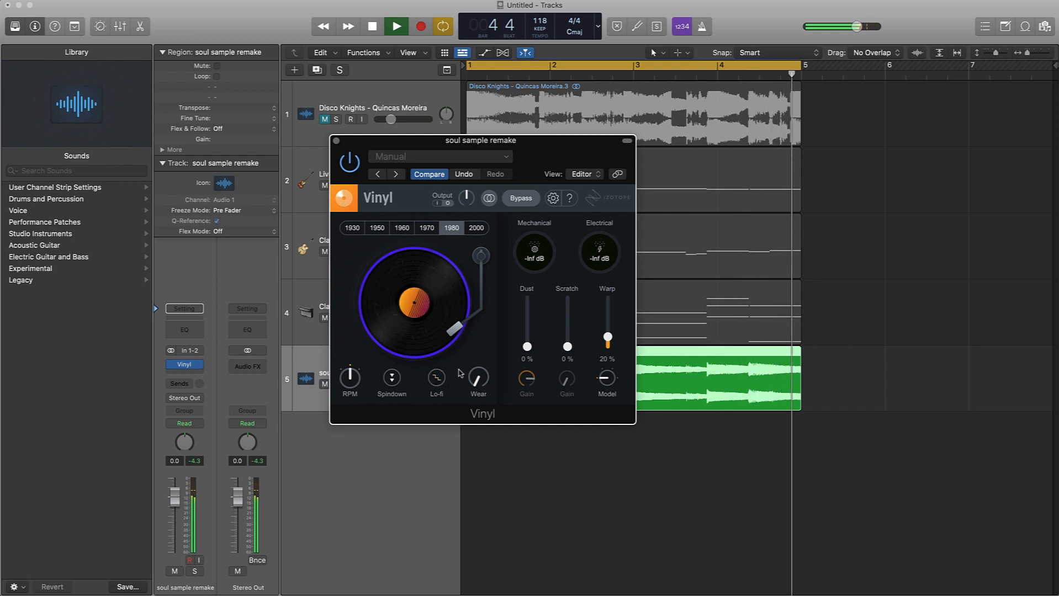
{"action": "left_click_drag", "start_coordinate": [543, 265], "coordinate": [608, 226]}
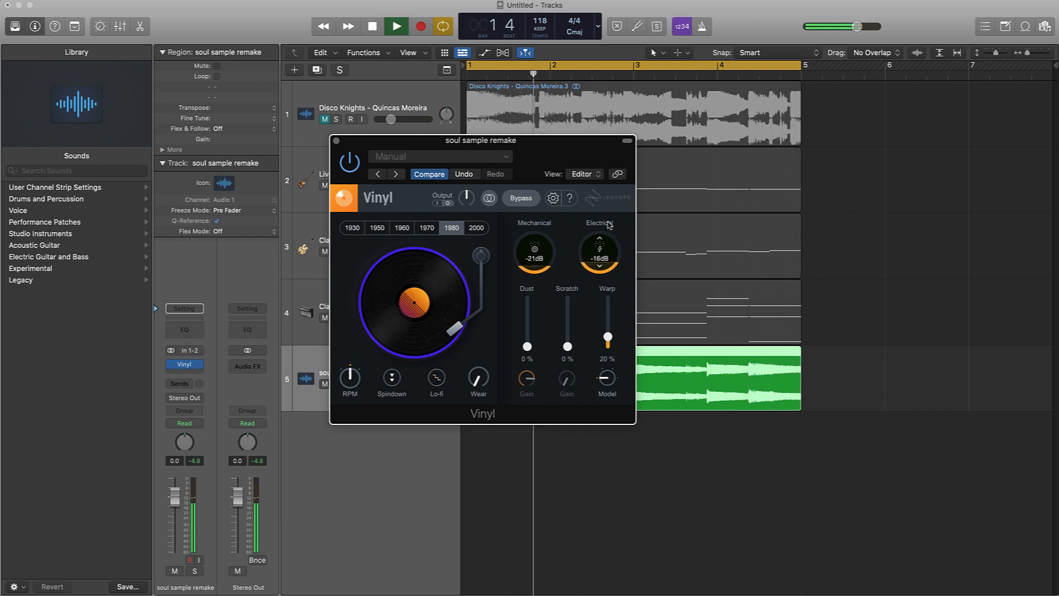
Audition scratch and dust, return both to 0 %, set mechanical noise to -22 dB and electrical noise to -19 dB, and close Vinyl.
{"action": "mouse_move", "coordinate": [567, 346]}
{"action": "left_mouse_down"}
{"action": "mouse_move", "coordinate": [579, 307]}
{"action": "mouse_move", "coordinate": [569, 343]}
{"action": "left_mouse_up"}
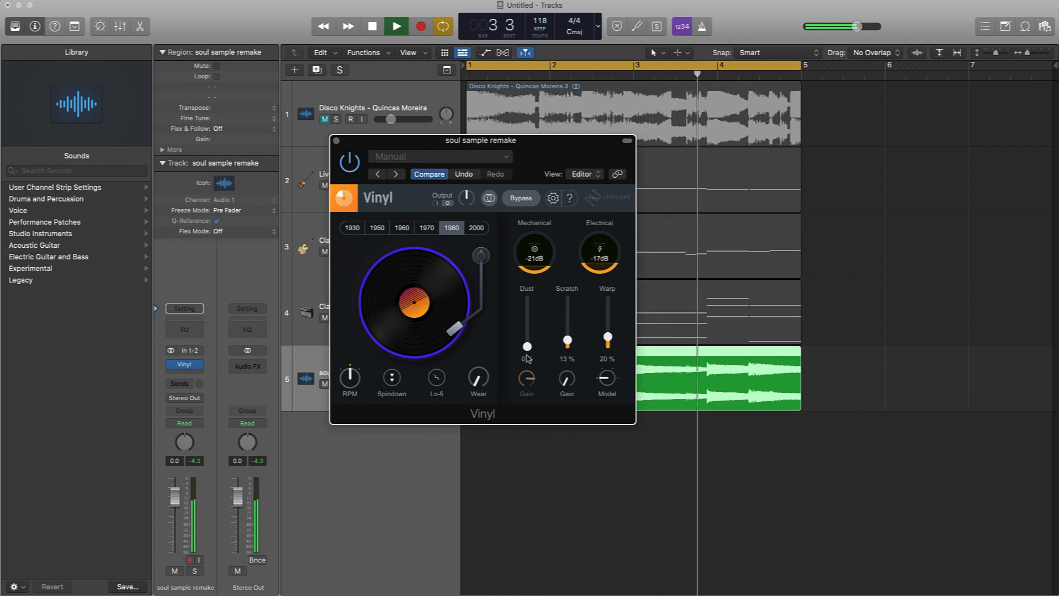
{"action": "left_click_drag", "start_coordinate": [528, 359], "coordinate": [567, 354]}
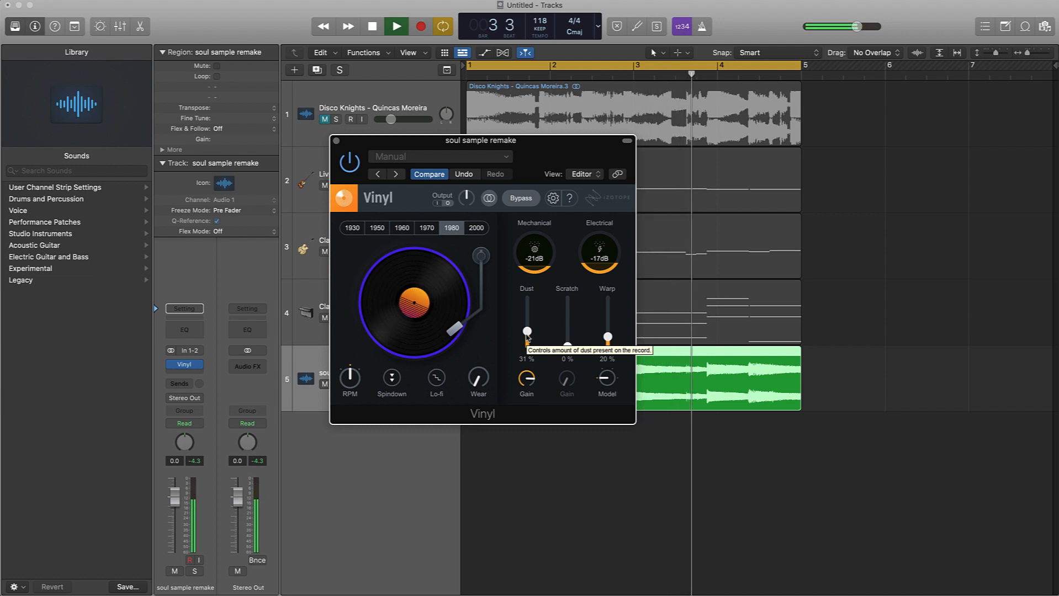
{"action": "left_click_drag", "start_coordinate": [526, 336], "coordinate": [526, 347]}
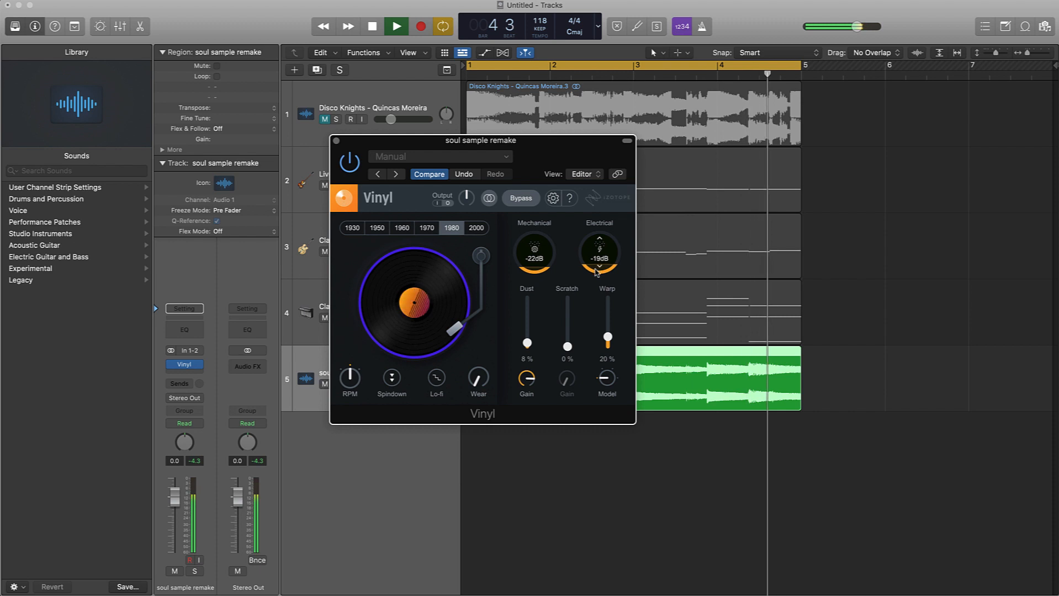
{"action": "left_click_drag", "start_coordinate": [538, 340], "coordinate": [524, 403]}
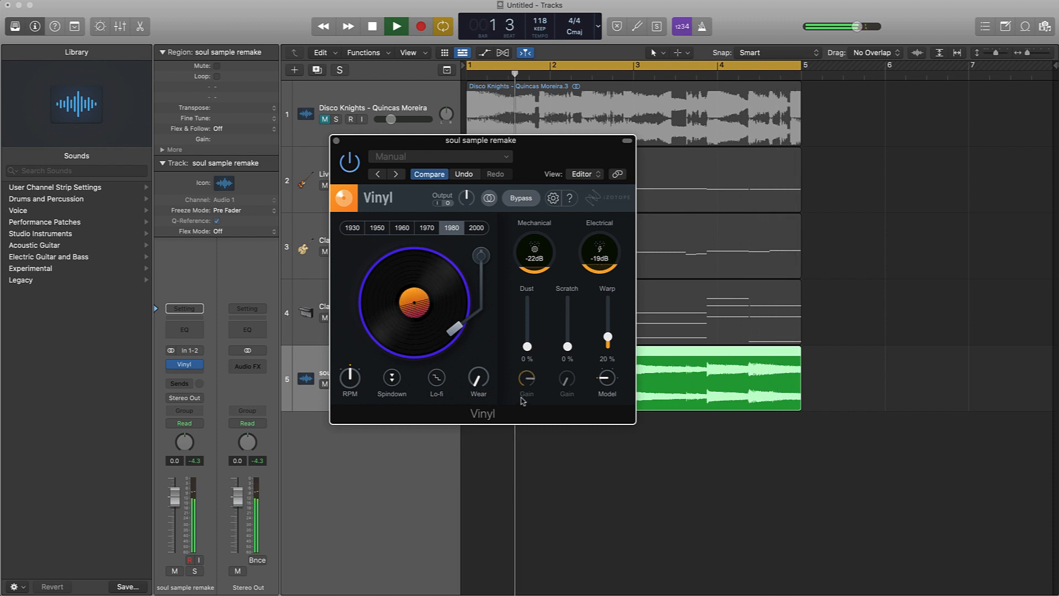
{"action": "key", "text": "space"}
{"action": "left_click", "coordinate": [337, 141]}
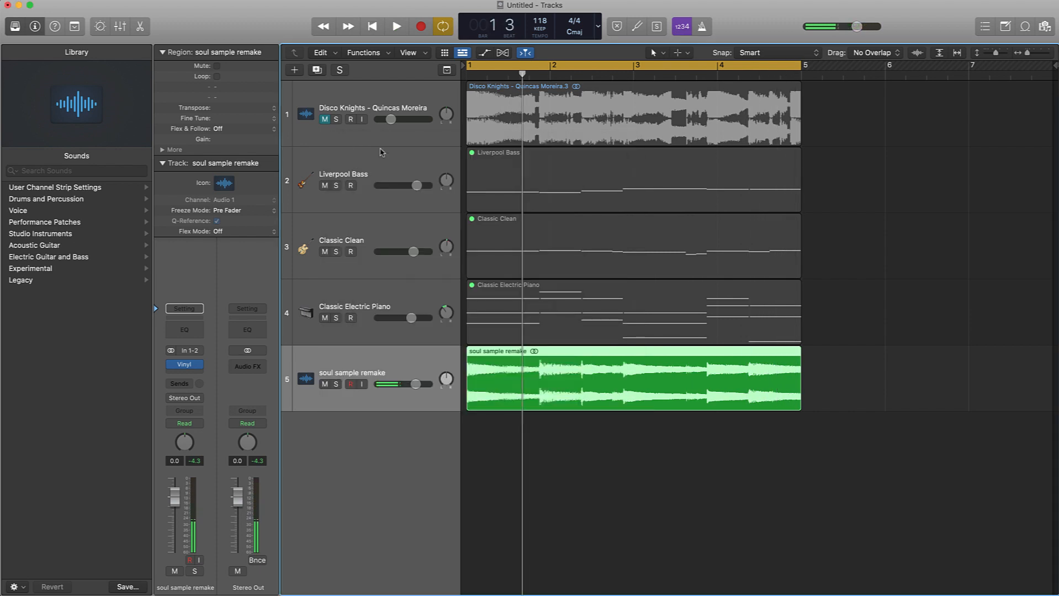
{"action": "left_click", "coordinate": [878, 317]}
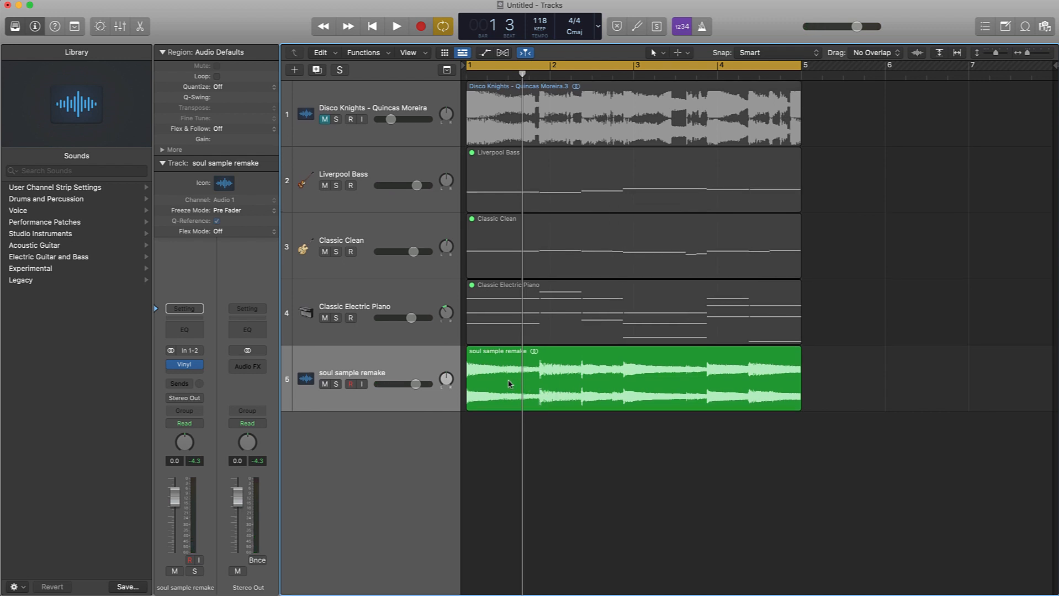
{"action": "left_click_drag", "start_coordinate": [509, 384], "coordinate": [359, 440]}
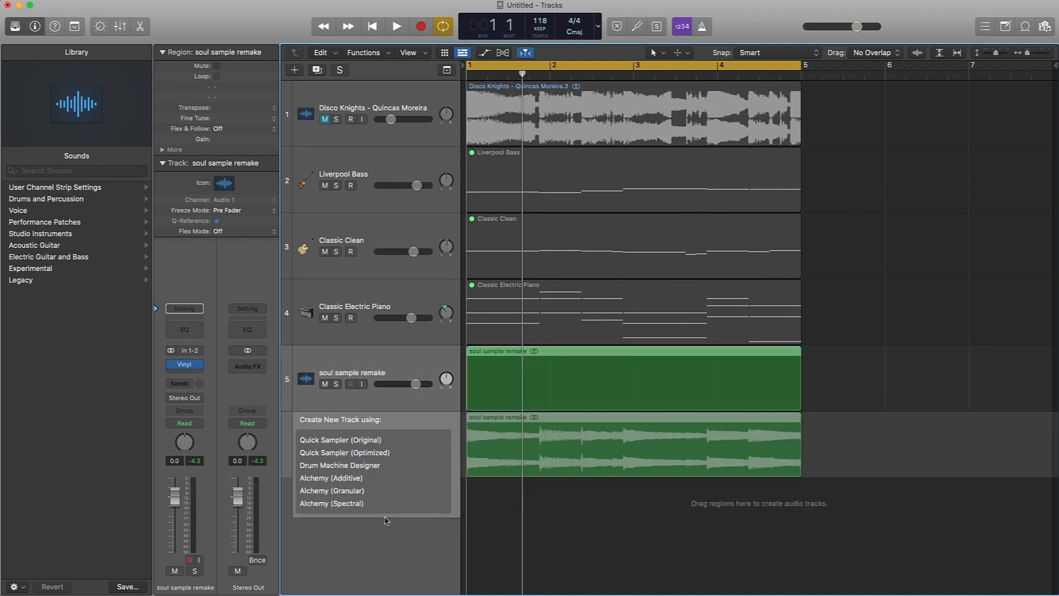
{"action": "left_click_drag", "start_coordinate": [375, 541], "coordinate": [378, 444]}
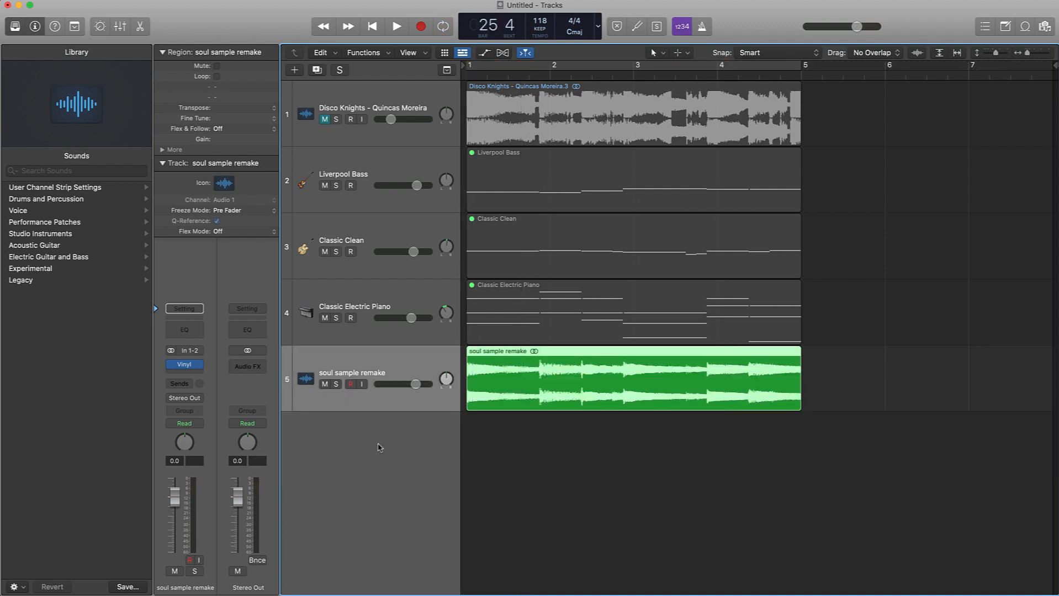
{"action": "key", "text": "c"}
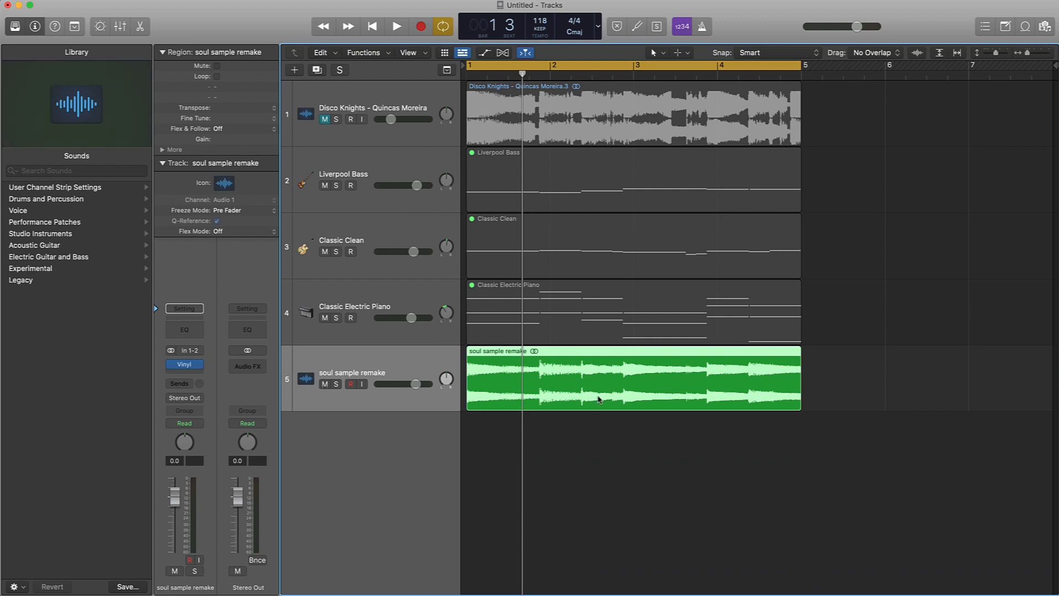
Create a Quick Sampler track from the soul sample remake region, close the sampler window and mute the source audio track.
{"action": "left_click_drag", "start_coordinate": [599, 399], "coordinate": [367, 393]}
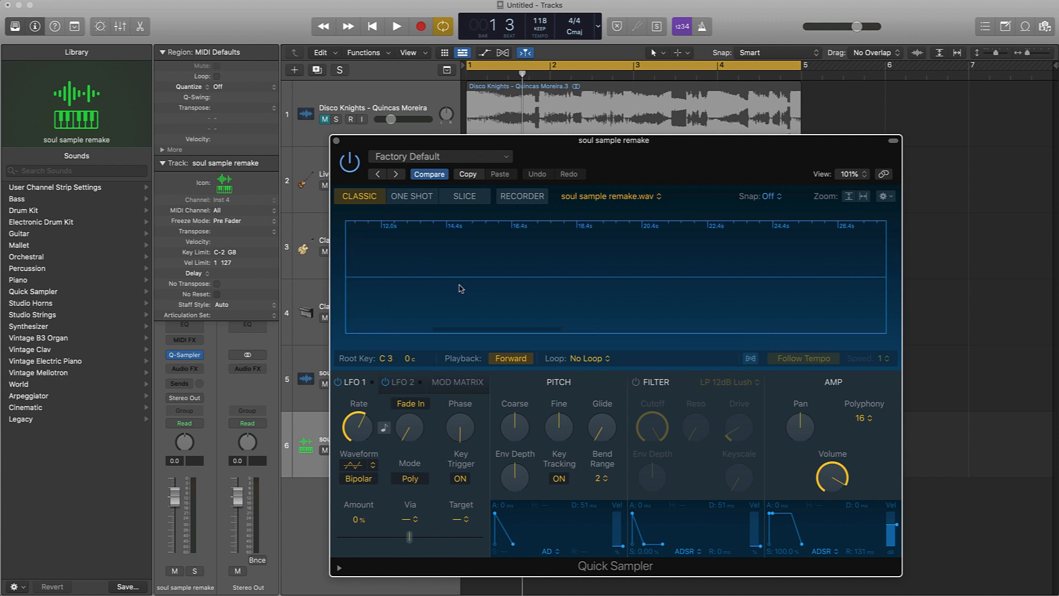
{"action": "scroll", "coordinate": [416, 275], "scroll_direction": "up", "scroll_amount": 3}
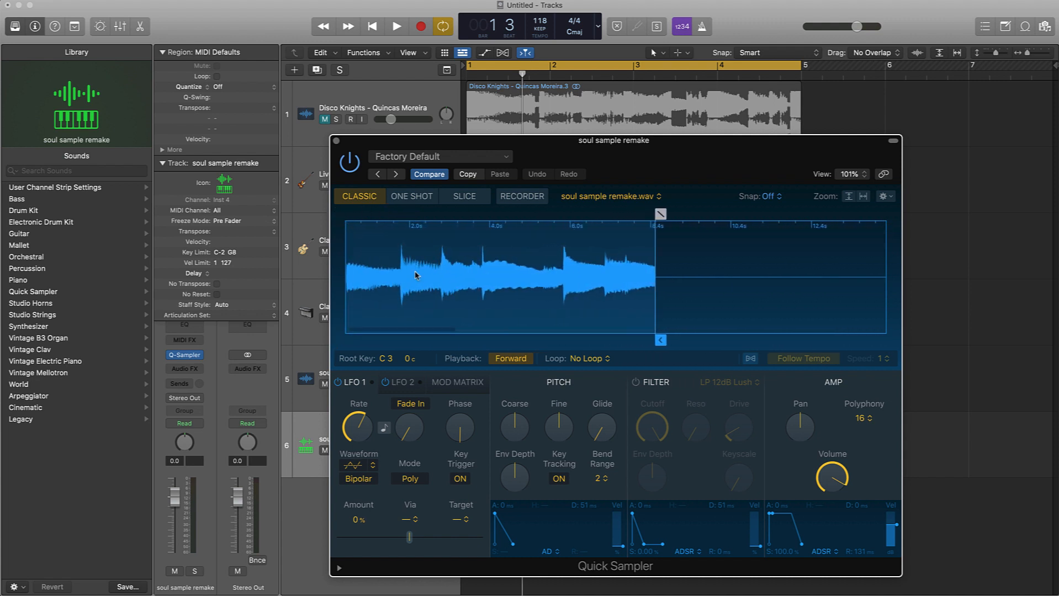
{"action": "left_click", "coordinate": [336, 141]}
{"action": "left_click", "coordinate": [325, 384]}
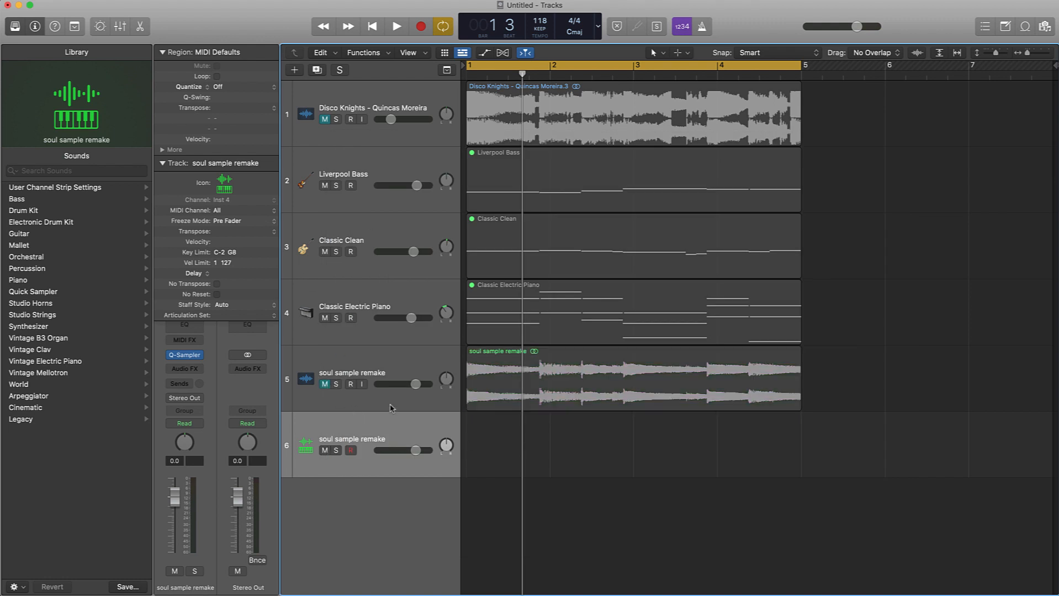
Enable Flex with Follow Tempo in Quick Sampler, audition reverse playback, restore forward playback and close the sampler.
{"action": "left_click", "coordinate": [184, 355]}
{"action": "left_click_drag", "start_coordinate": [619, 136], "coordinate": [381, 26]}
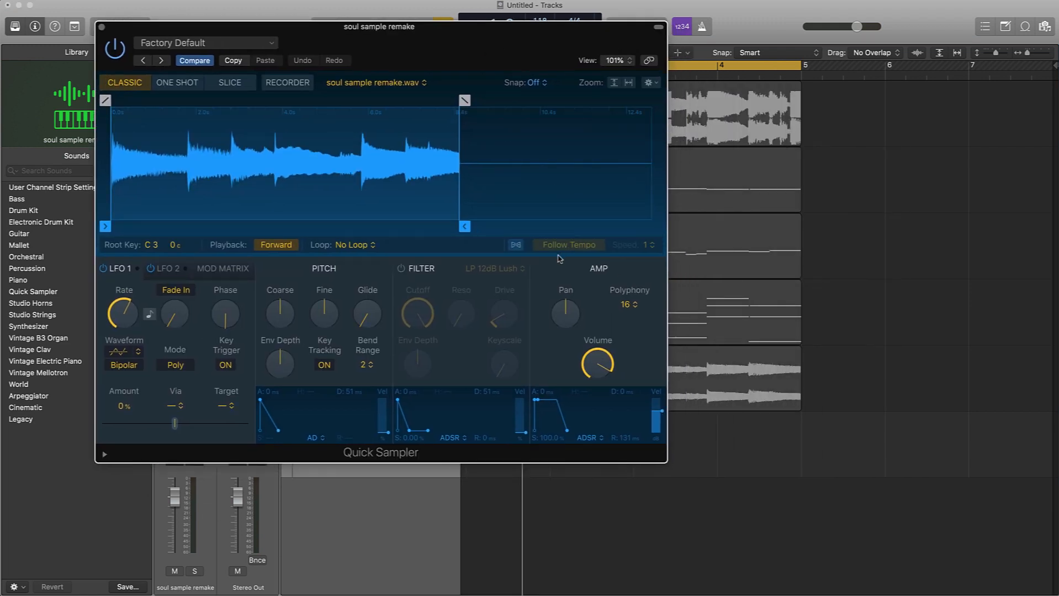
{"action": "left_click", "coordinate": [516, 245]}
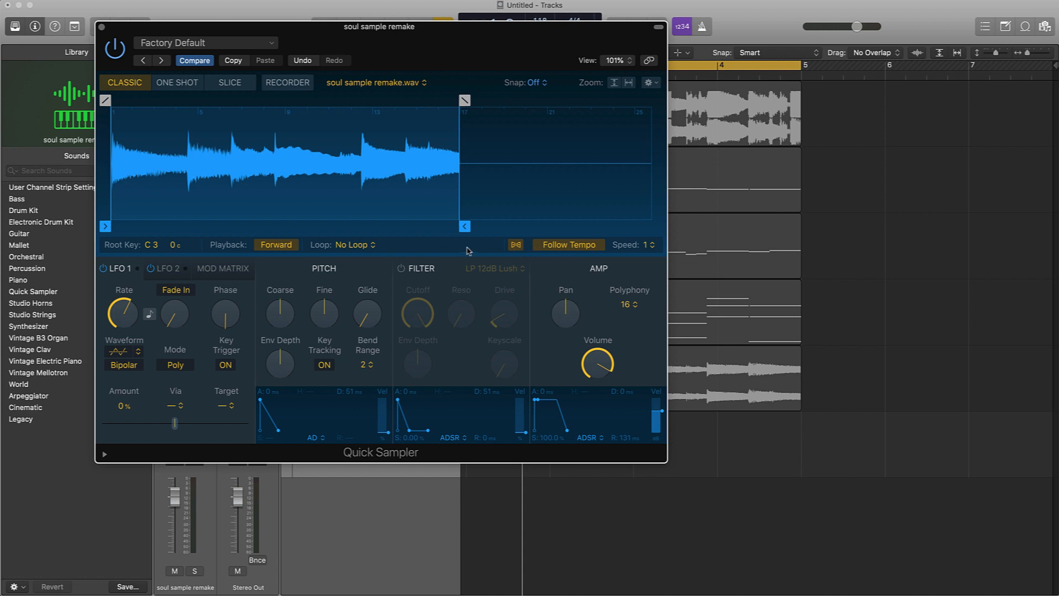
{"action": "left_click", "coordinate": [276, 246]}
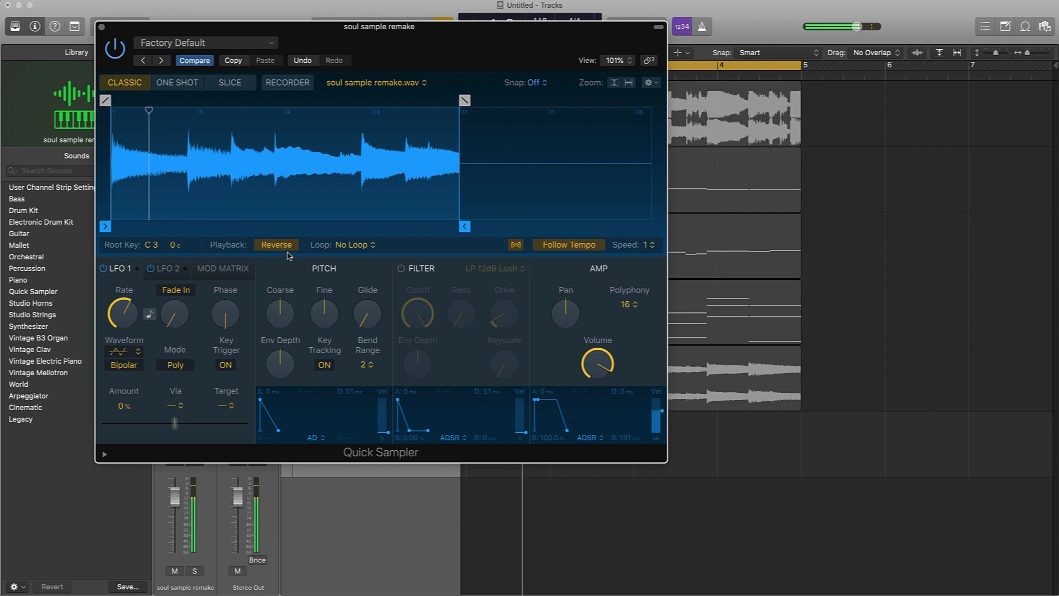
{"action": "left_click", "coordinate": [287, 250]}
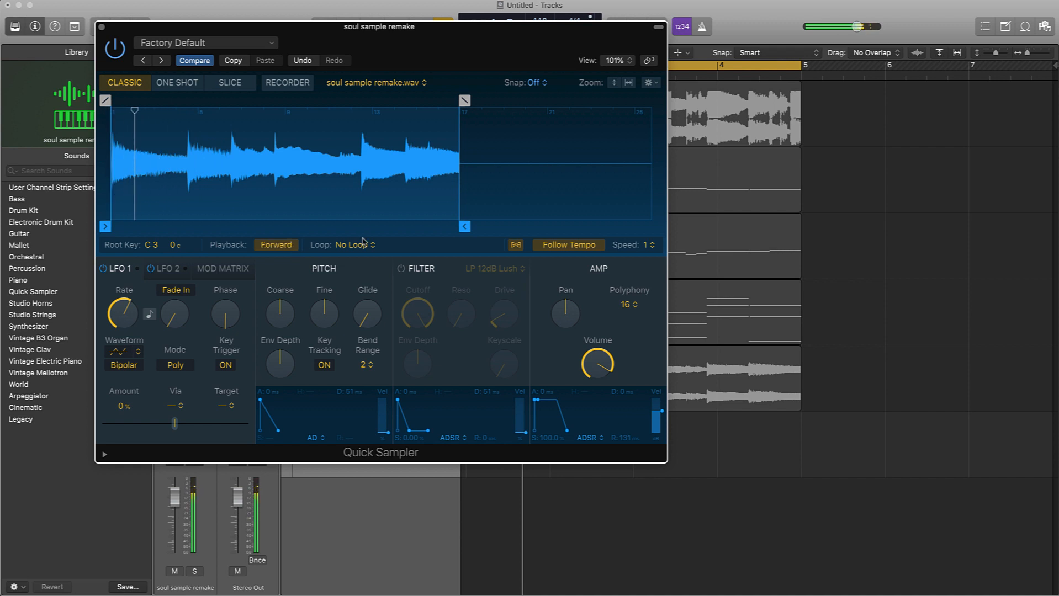
{"action": "left_click", "coordinate": [103, 27]}
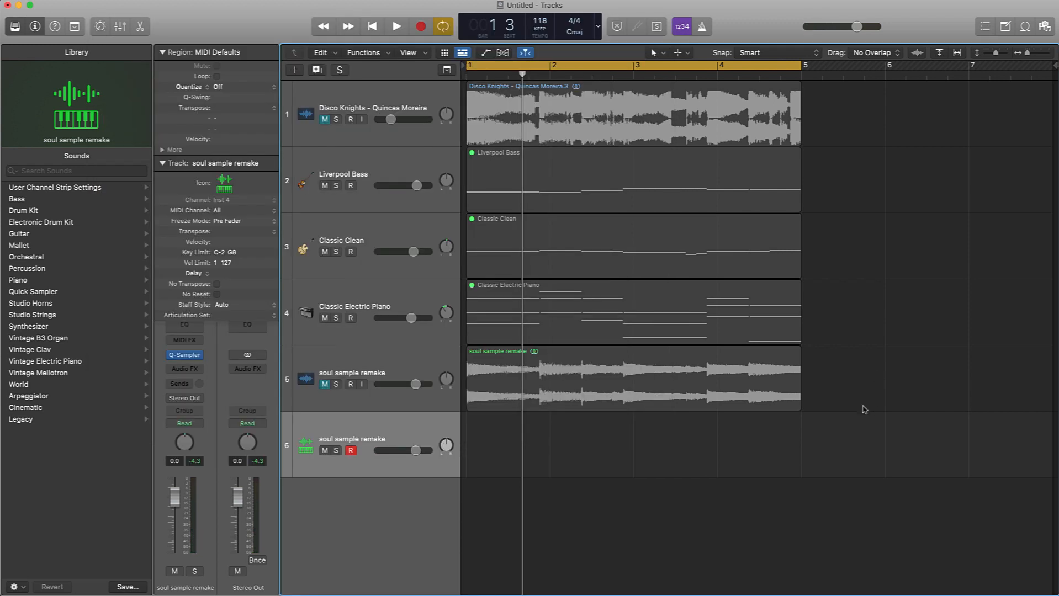
Show a widened on-screen piano keyboard and record one held A2 note across bars 1 to 4 on the Quick Sampler track.
{"action": "key", "text": "super+k"}
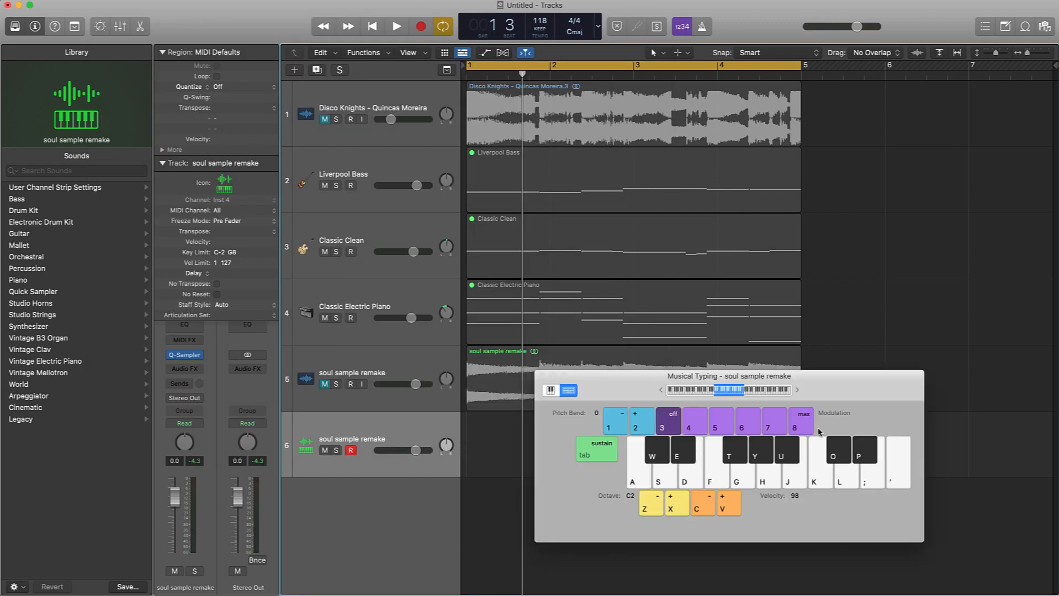
{"action": "left_click", "coordinate": [551, 390]}
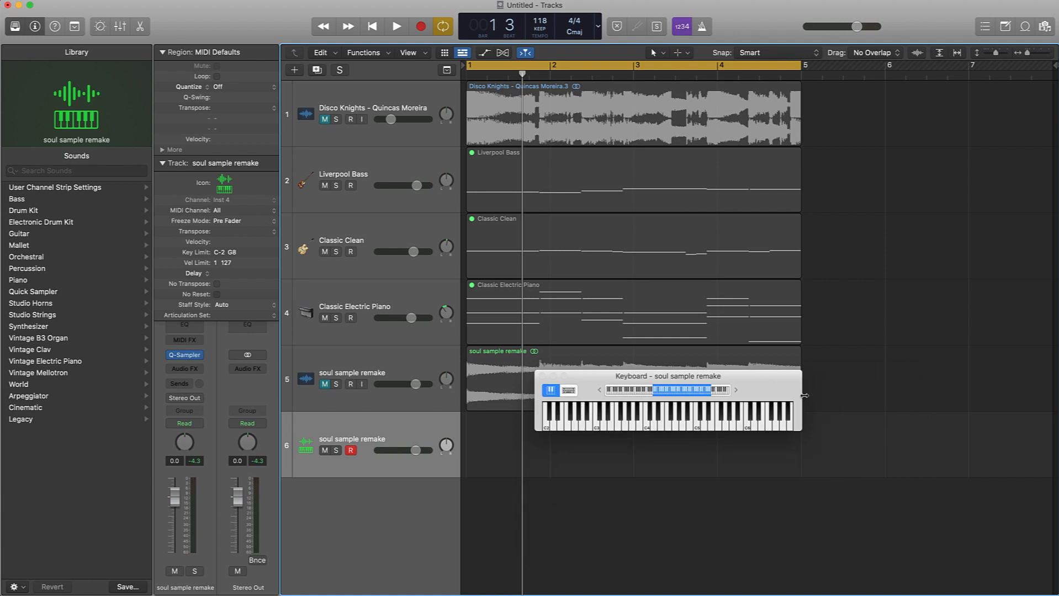
{"action": "left_click_drag", "start_coordinate": [805, 395], "coordinate": [955, 178]}
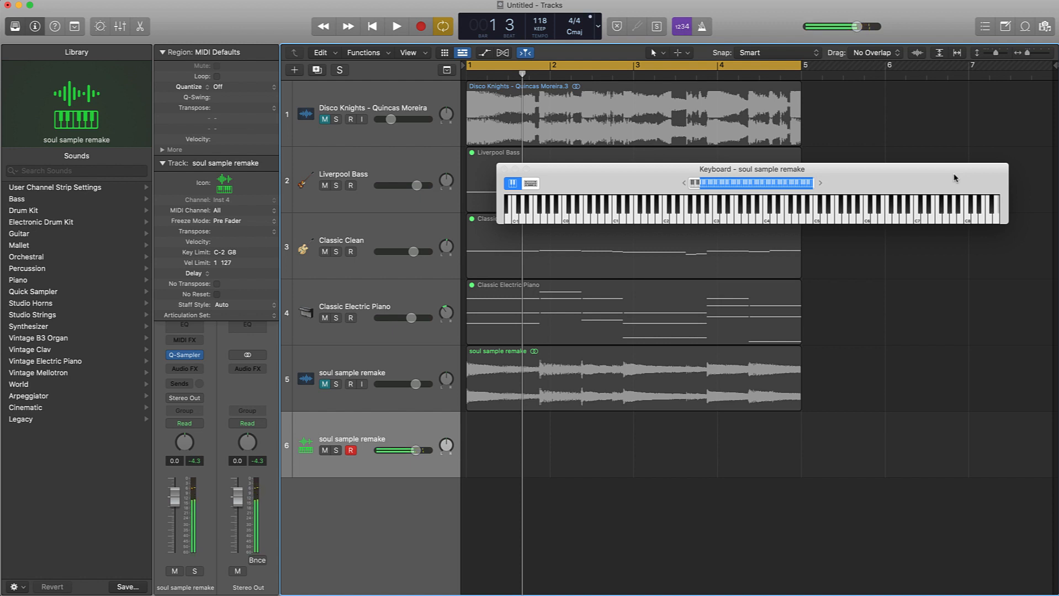
{"action": "key", "text": "space"}
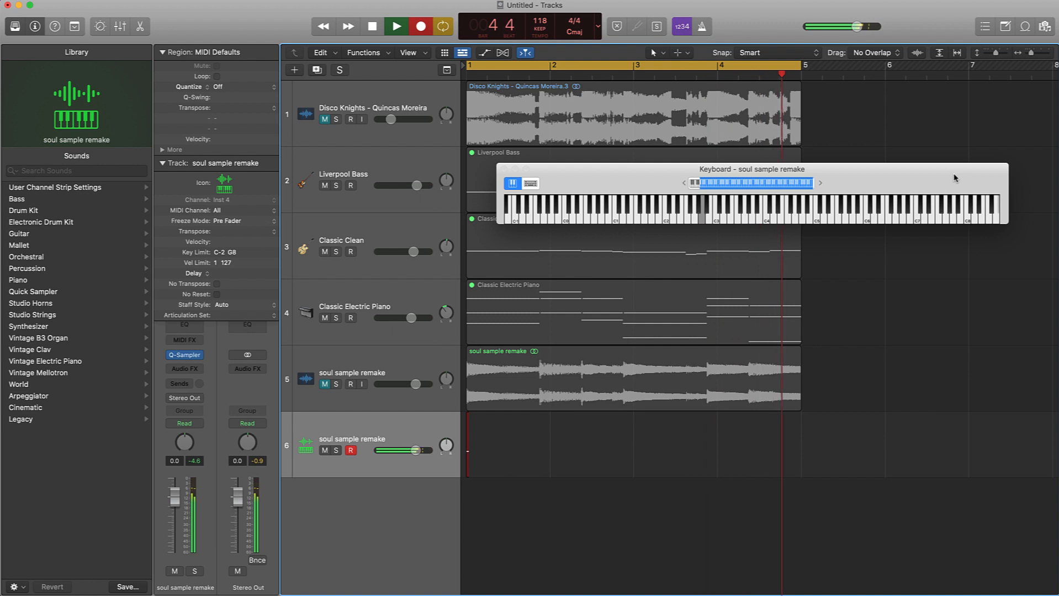
{"action": "key", "text": "space"}
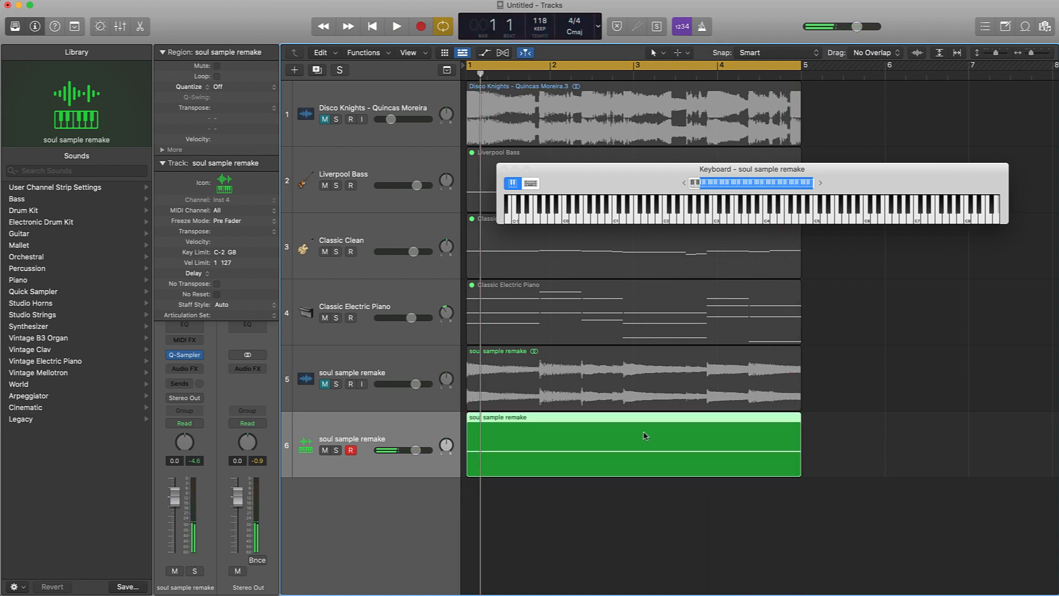
Quantize the recorded A2 note to 1/16 in the piano roll and close the on-screen keyboard.
{"action": "double_click", "coordinate": [713, 435]}
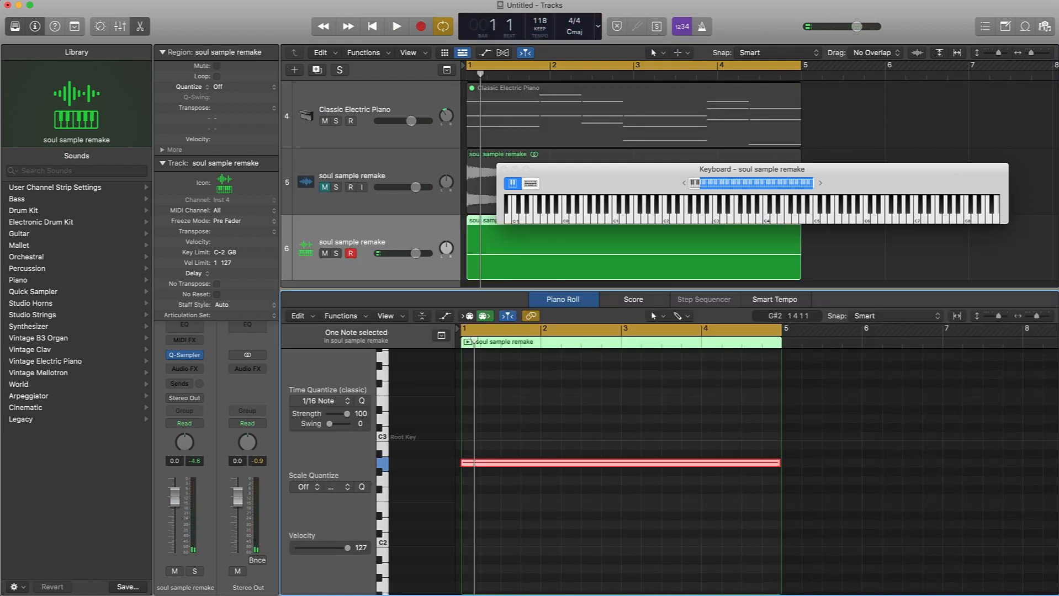
{"action": "left_click", "coordinate": [579, 463]}
{"action": "left_click", "coordinate": [363, 401]}
{"action": "left_click", "coordinate": [504, 170]}
{"action": "left_click", "coordinate": [824, 200]}
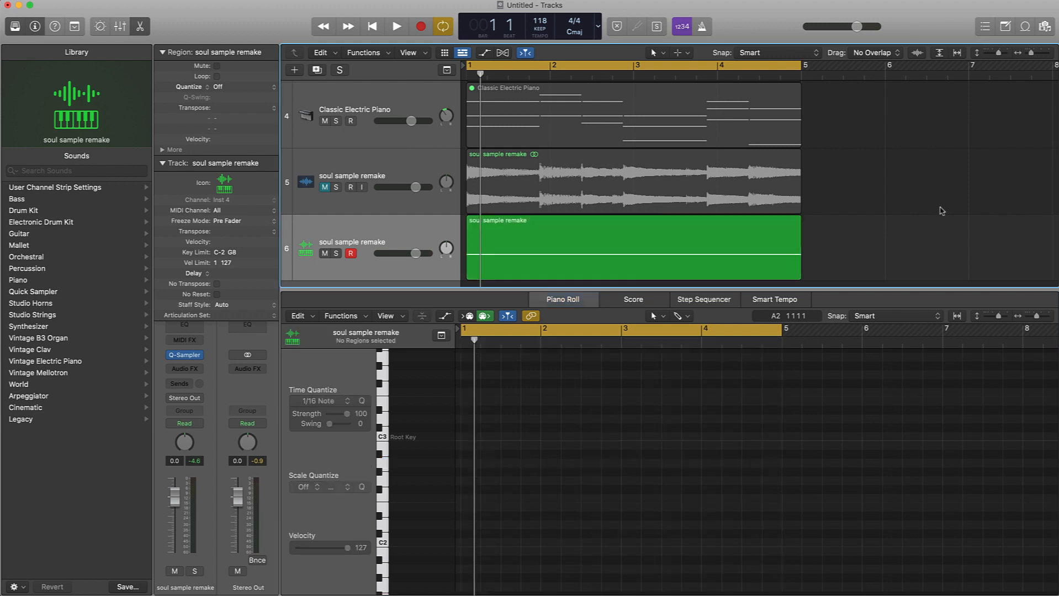